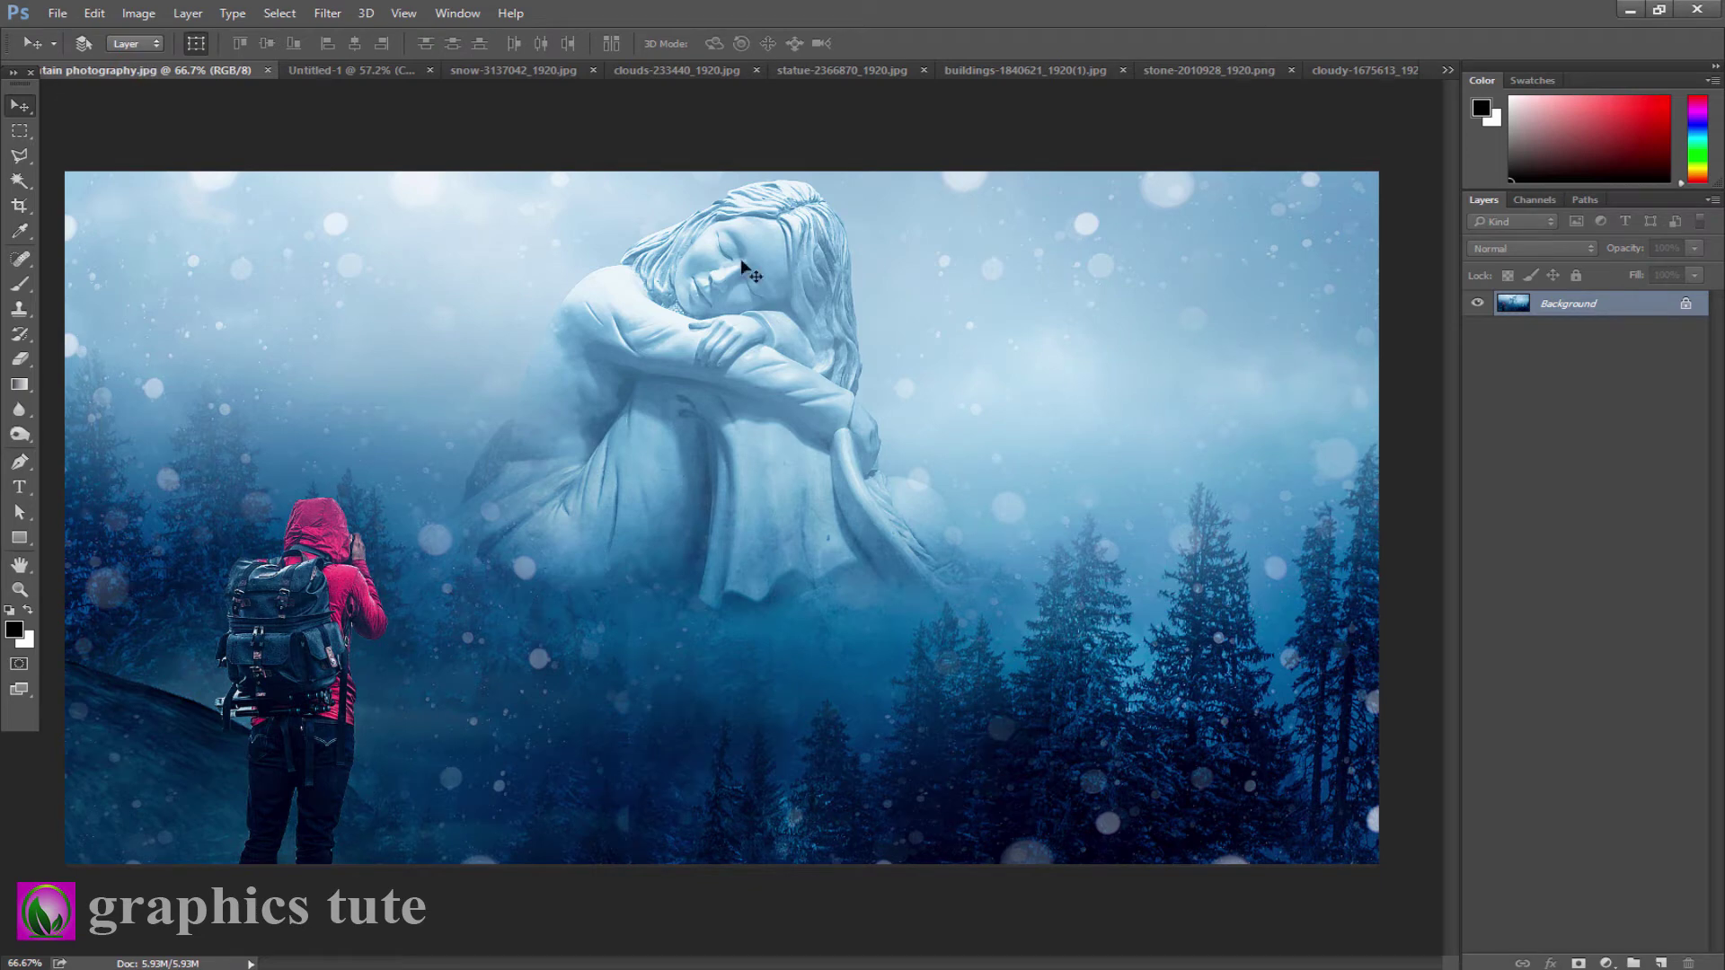
- Switch to the Untitled-1 document with its single grey fill layer
left_click(387, 69)
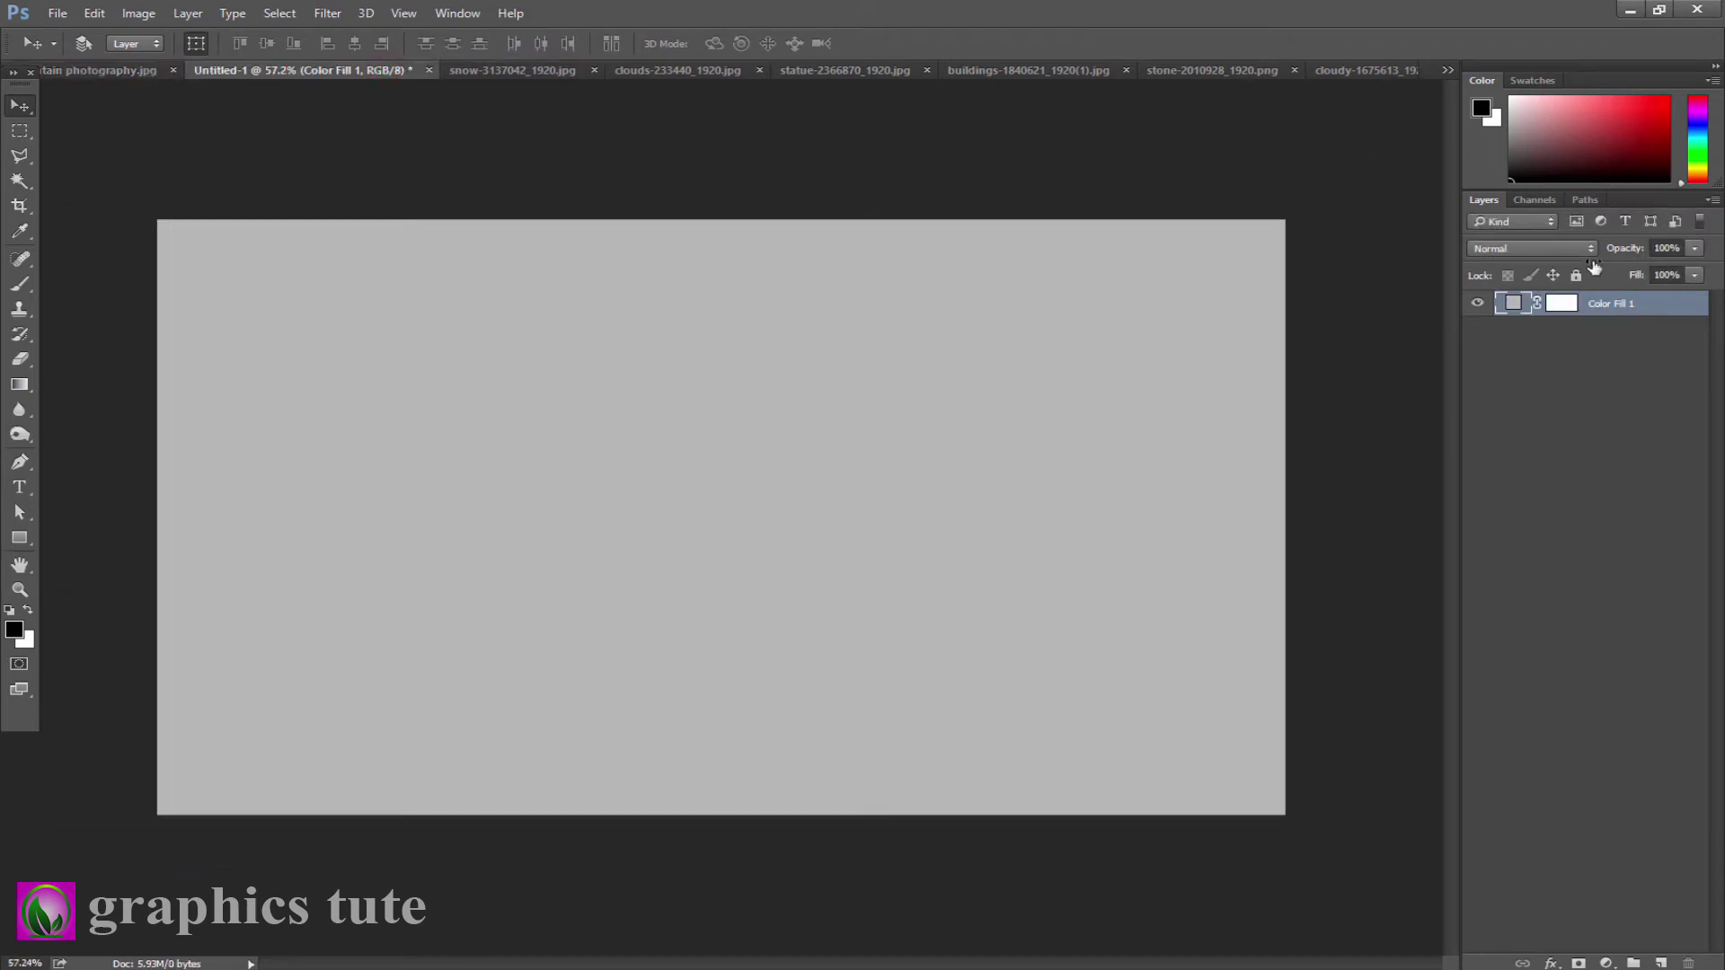
- Unlock the cloudy sky photo and drag it into Untitled-1 above the grey fill
left_click(466, 69)
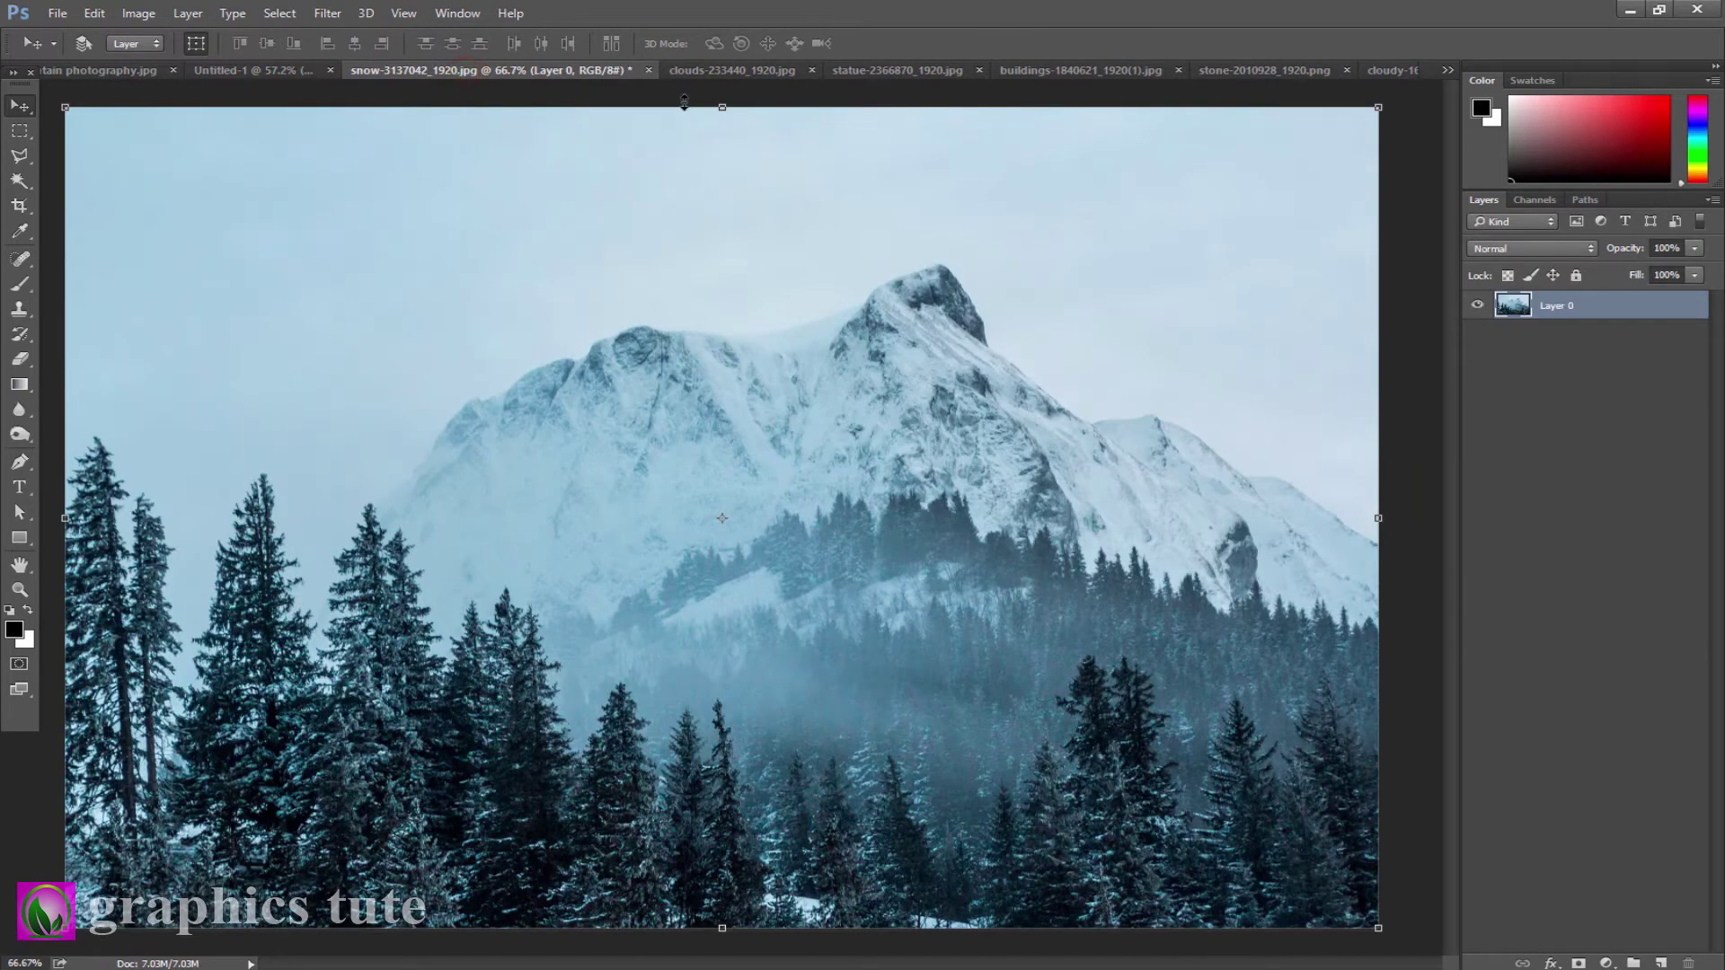
left_click(1392, 70)
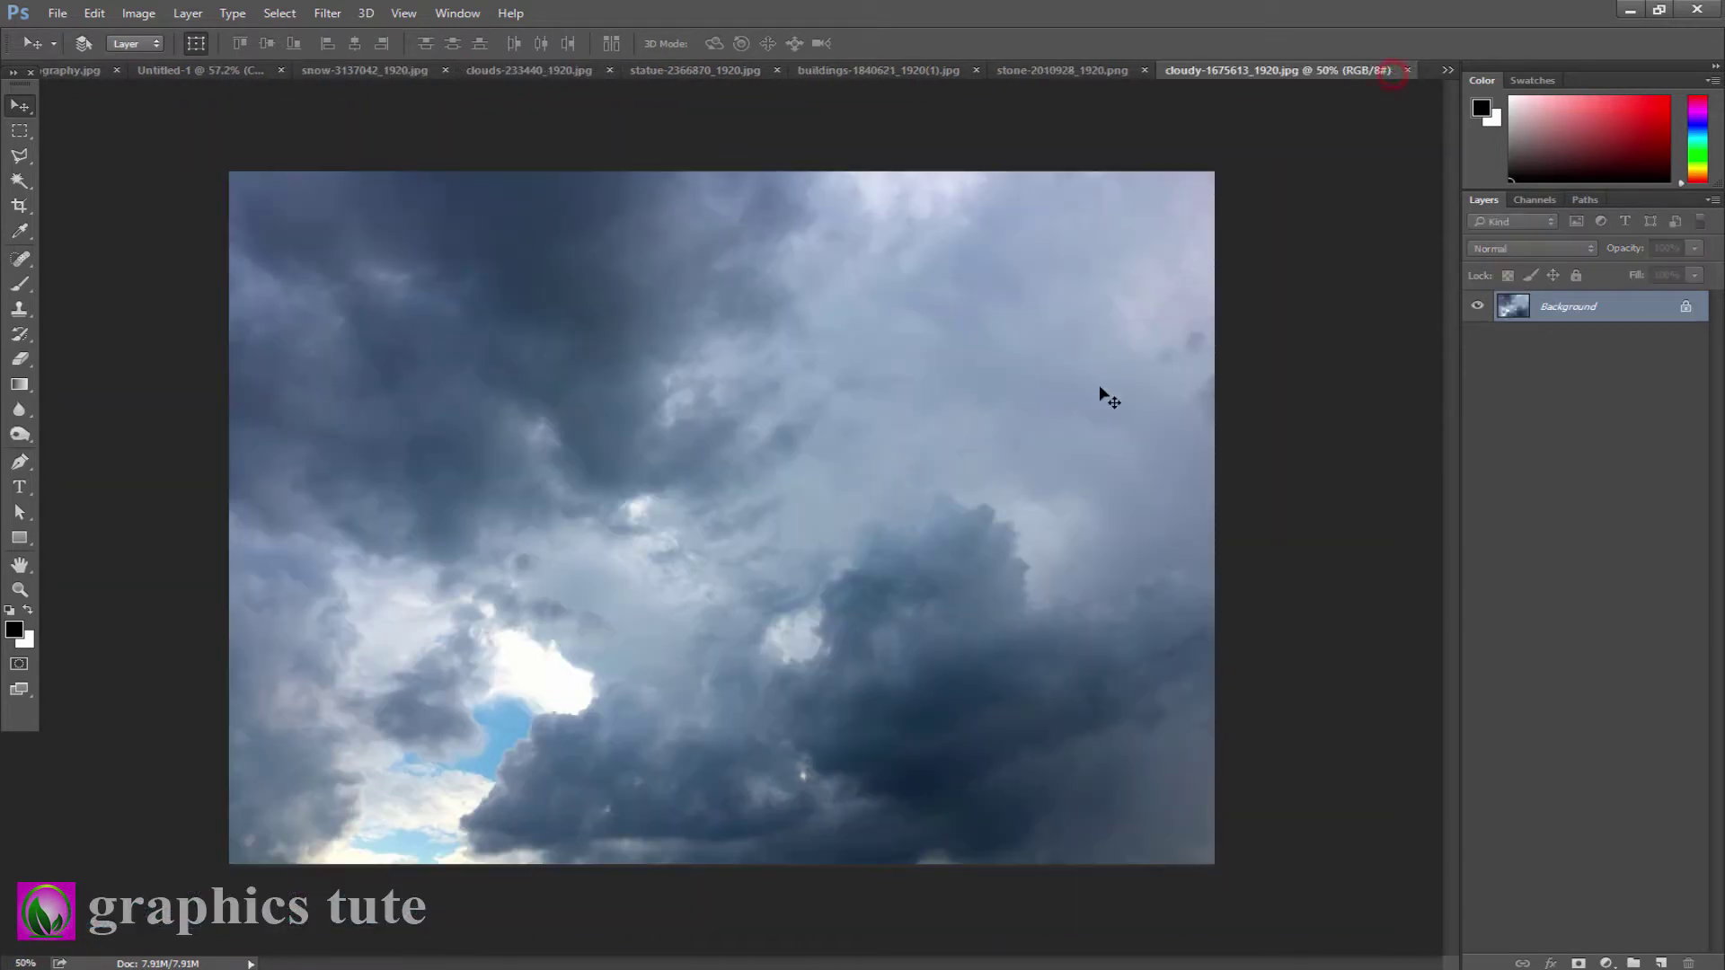
left_click(1686, 305)
left_click_drag(721, 358, 285, 190)
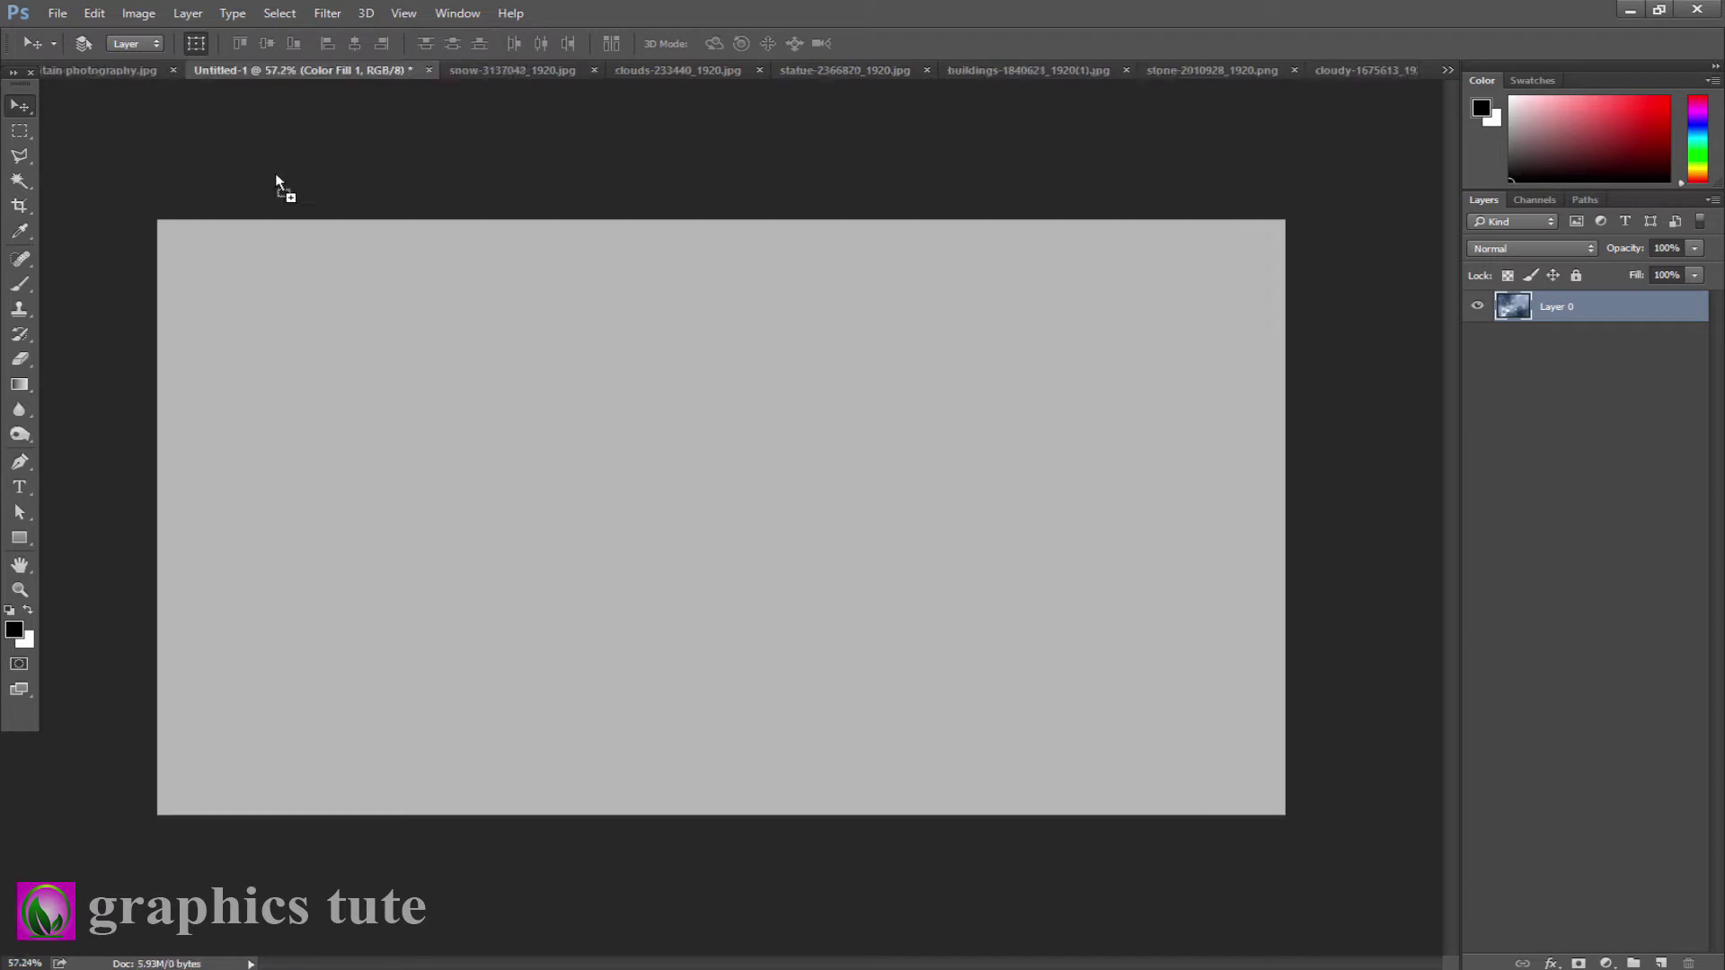
mouse_move(285, 185)
left_mouse_down()
mouse_move(781, 525)
mouse_move(1097, 550)
left_mouse_up()
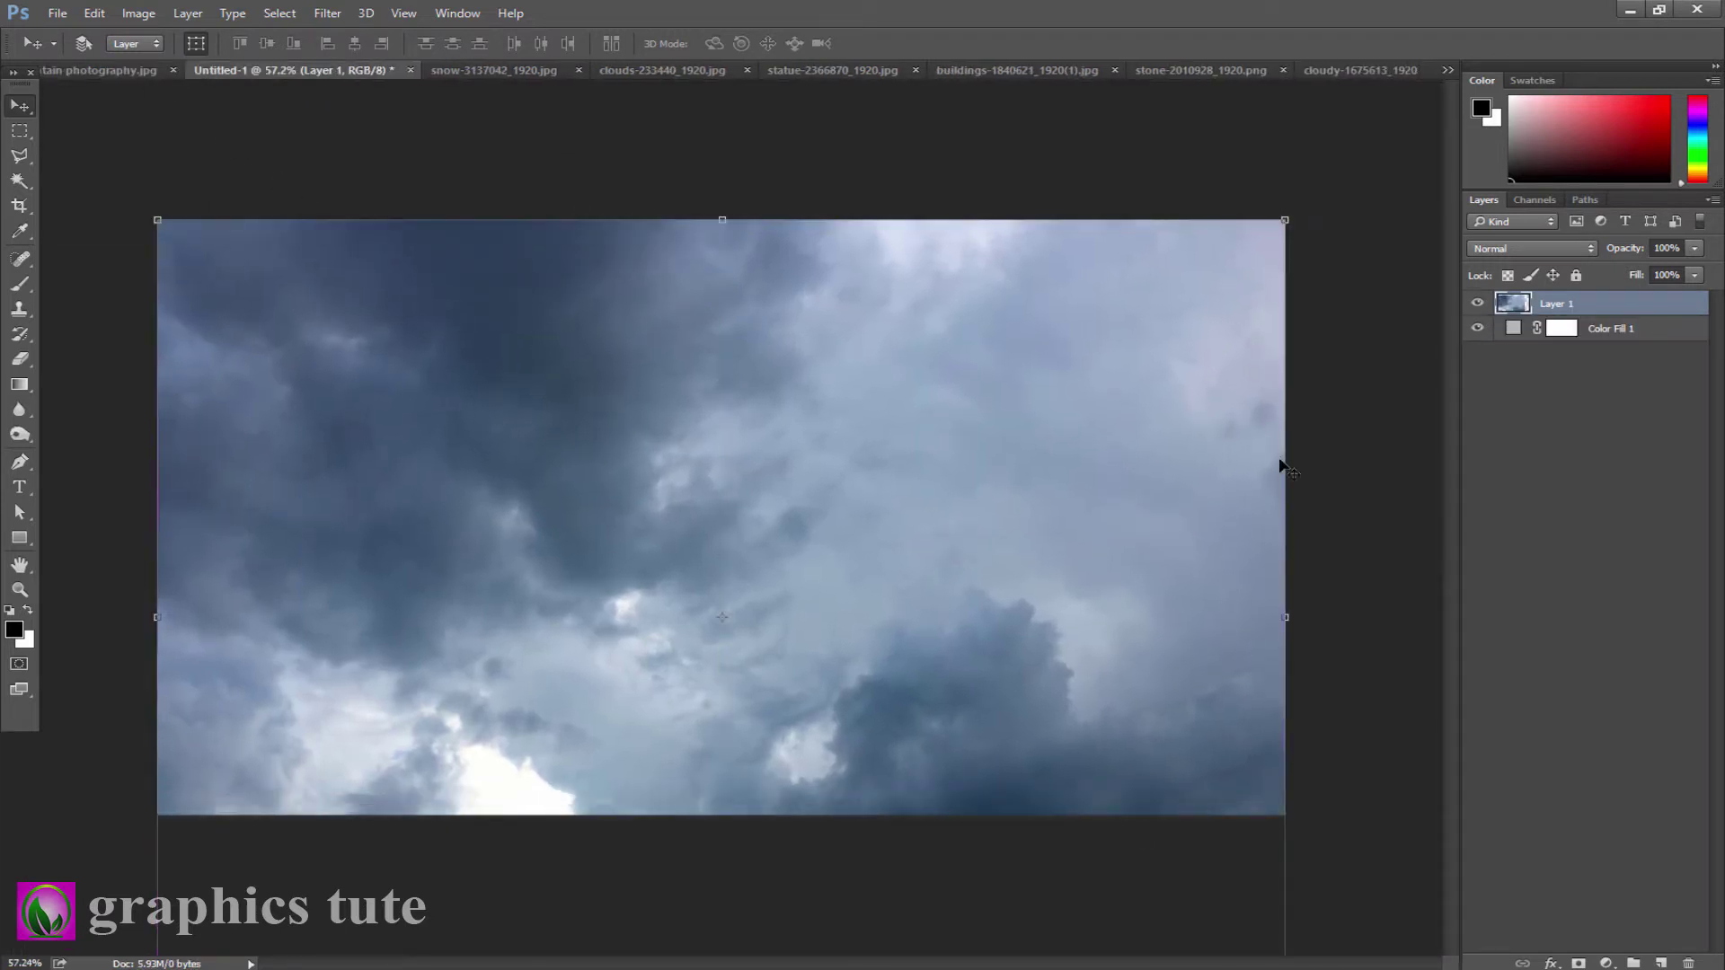
- Drag the snowy mountain photo into Untitled-1 as the top layer
left_click(503, 71)
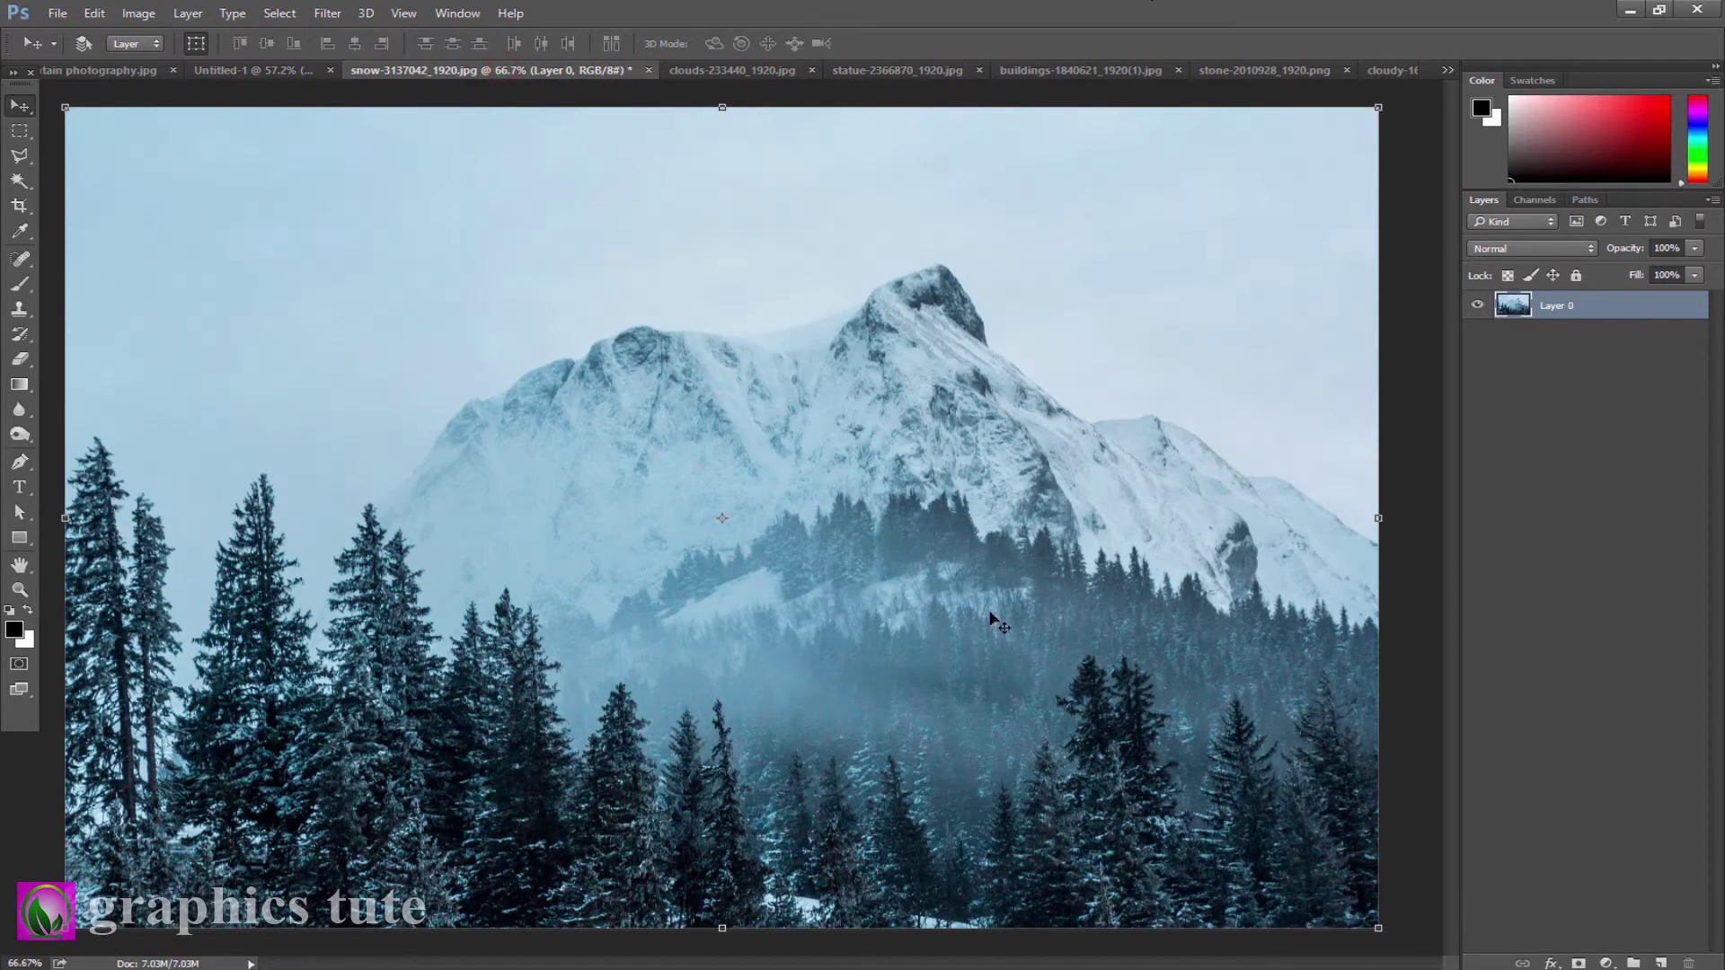
mouse_move(997, 620)
left_mouse_down()
mouse_move(659, 552)
mouse_move(871, 774)
left_mouse_up()
mouse_move(911, 604)
left_mouse_down()
mouse_move(972, 568)
mouse_move(889, 548)
left_mouse_up()
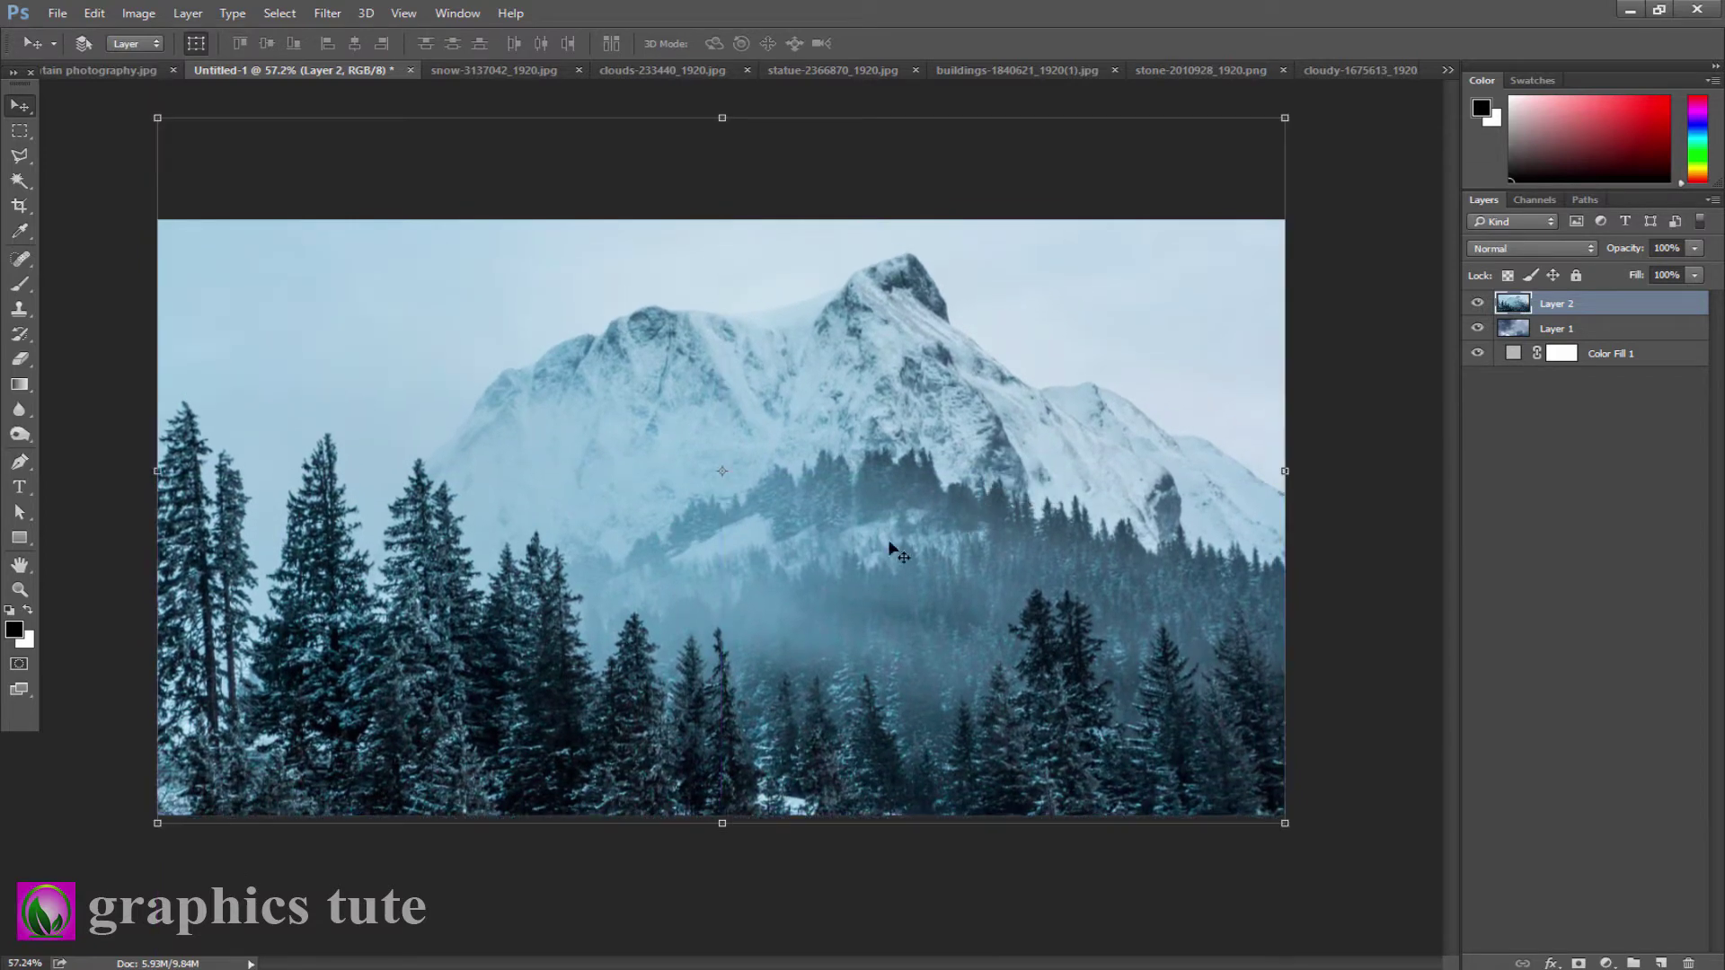
- Flip the mountain layer horizontally and align its top with the canvas top
right_click(716, 466)
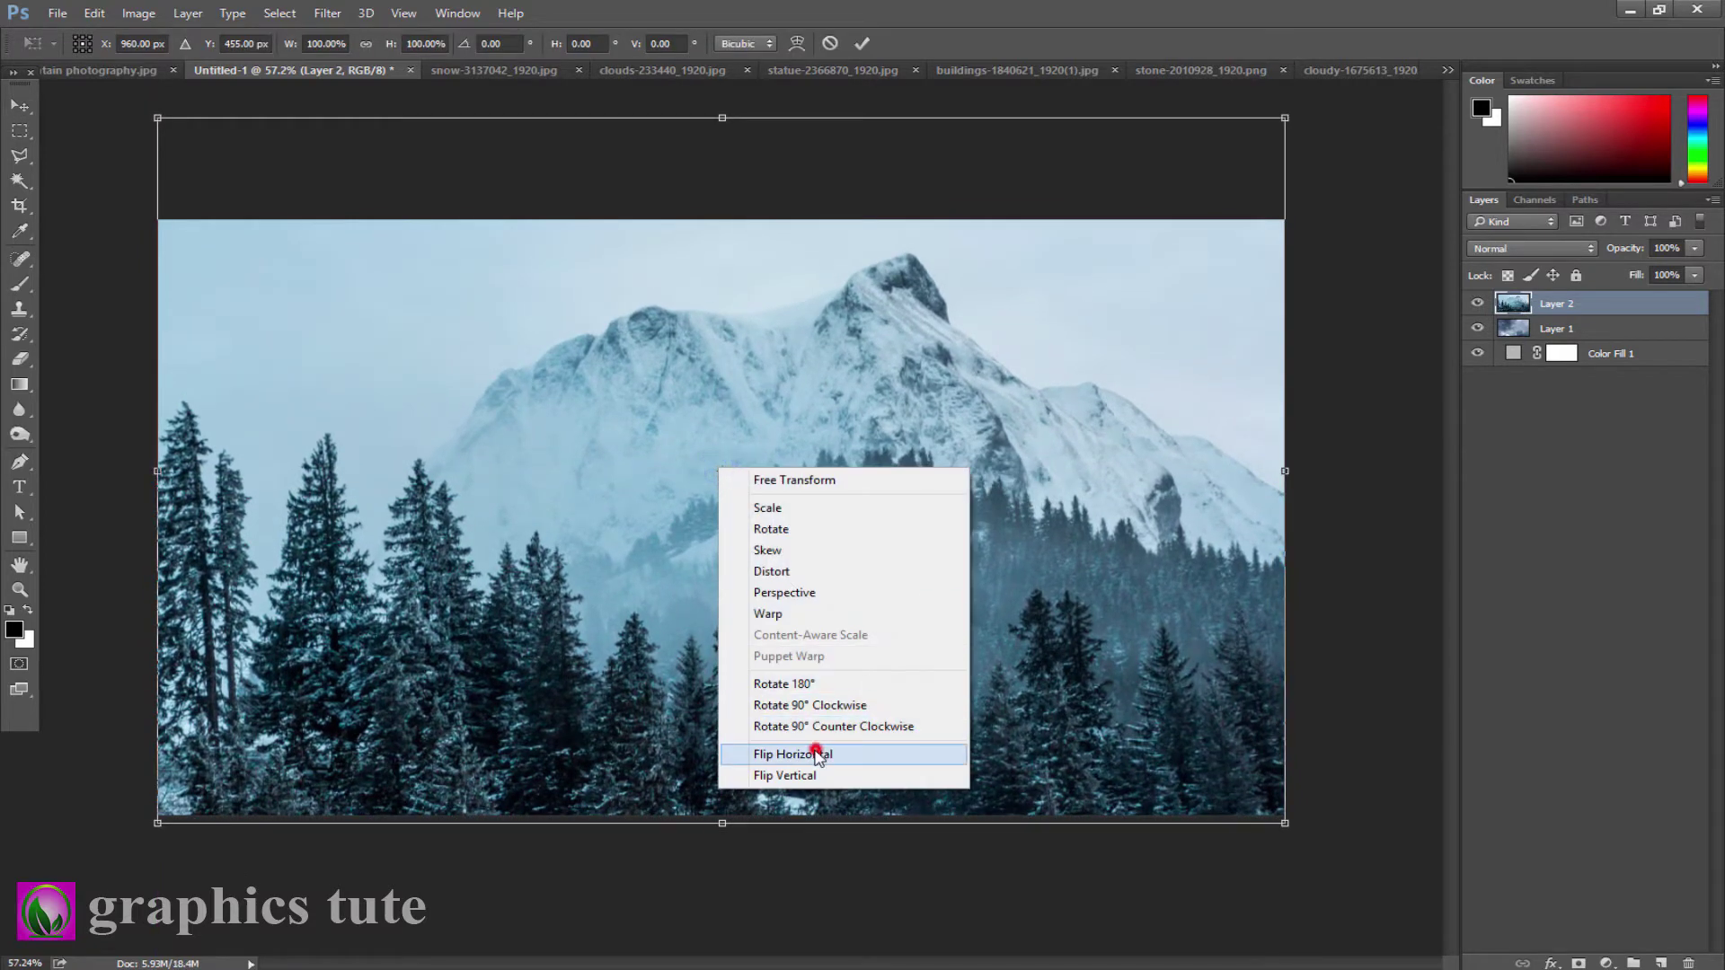
left_click(816, 755)
left_click_drag(922, 676, 925, 789)
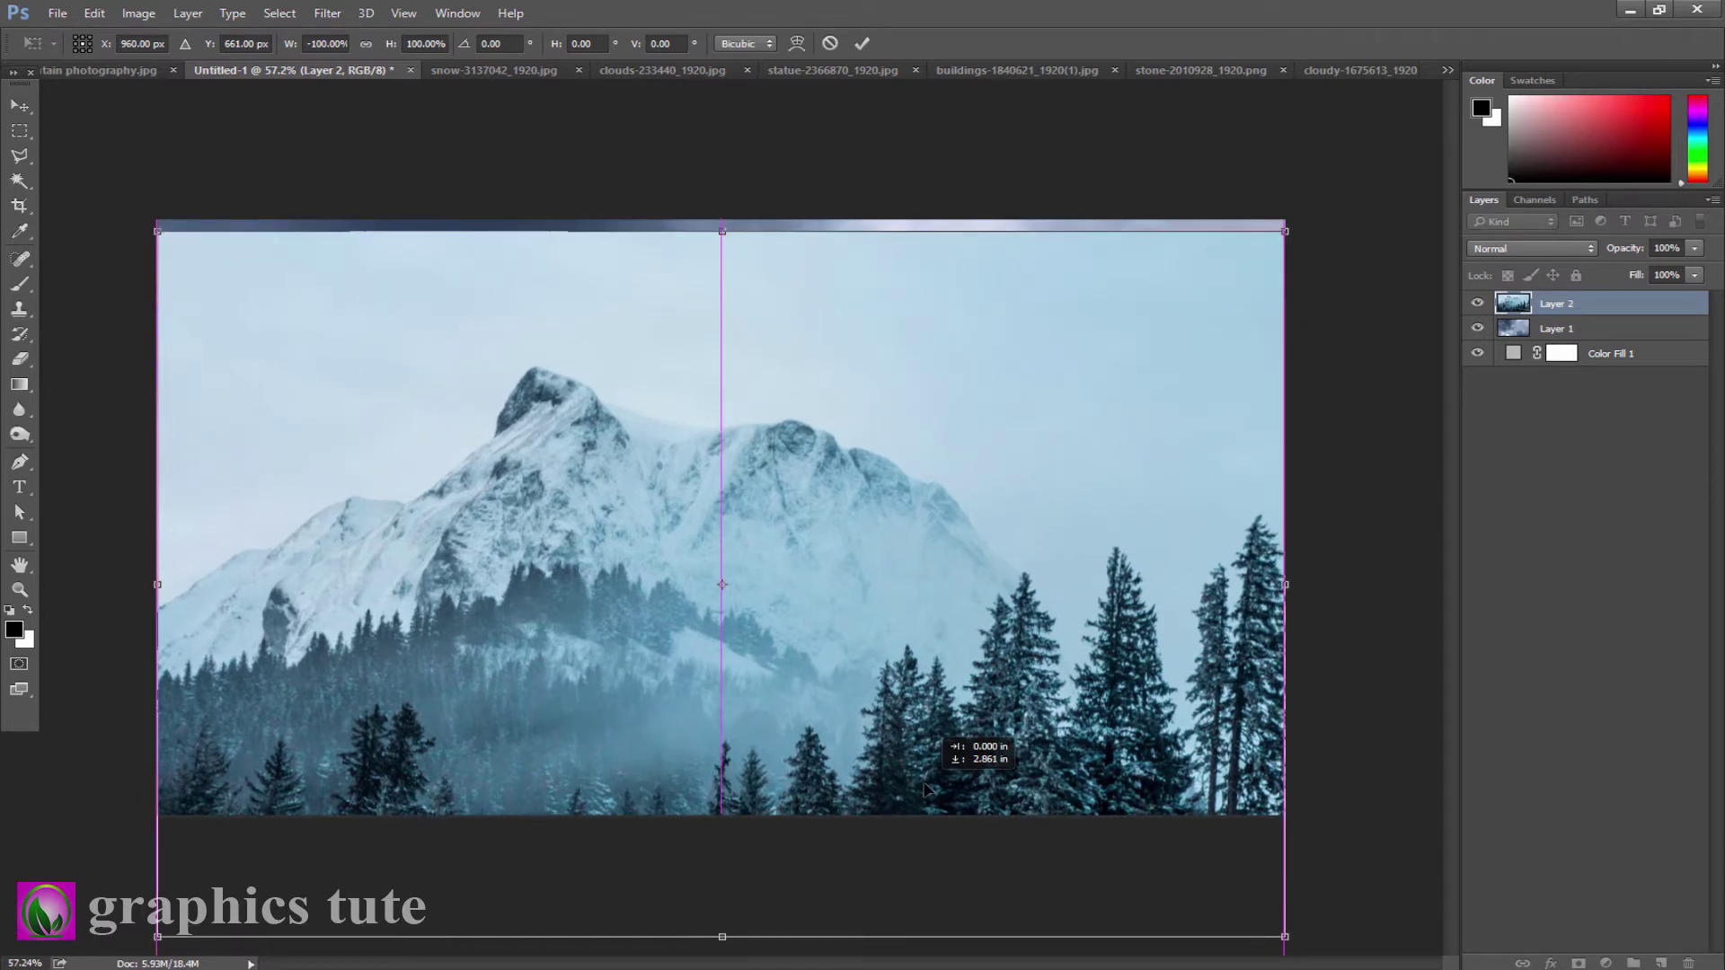
left_click_drag(925, 789, 926, 784)
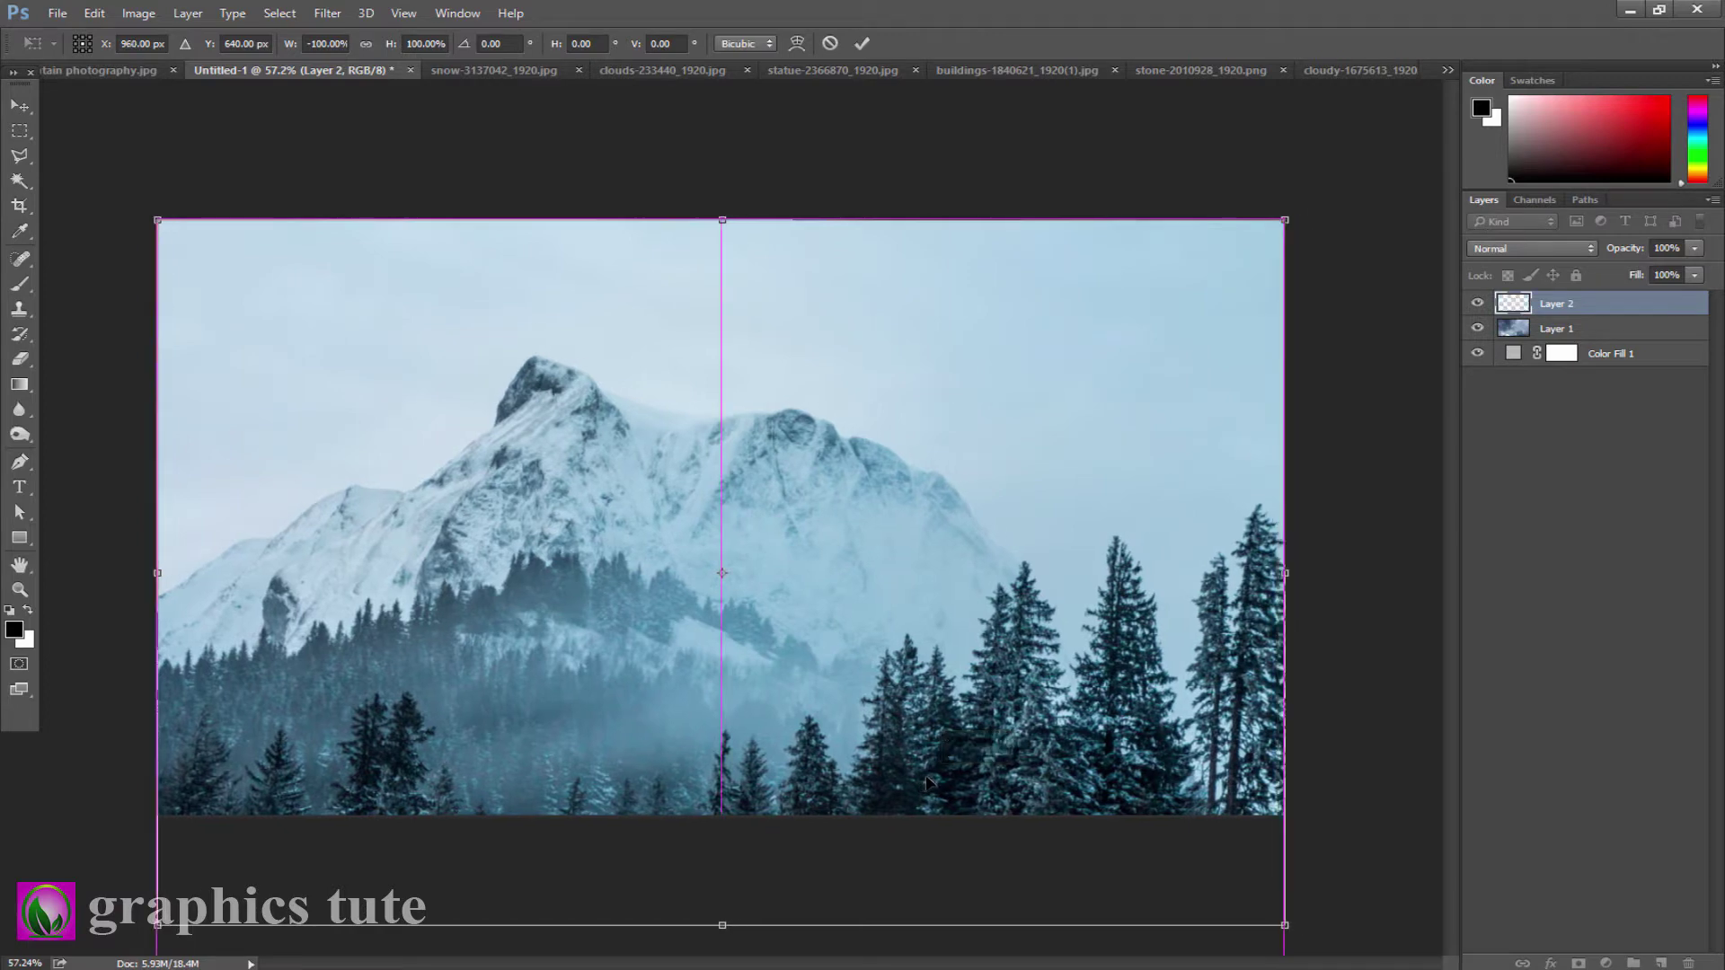
left_click(861, 45)
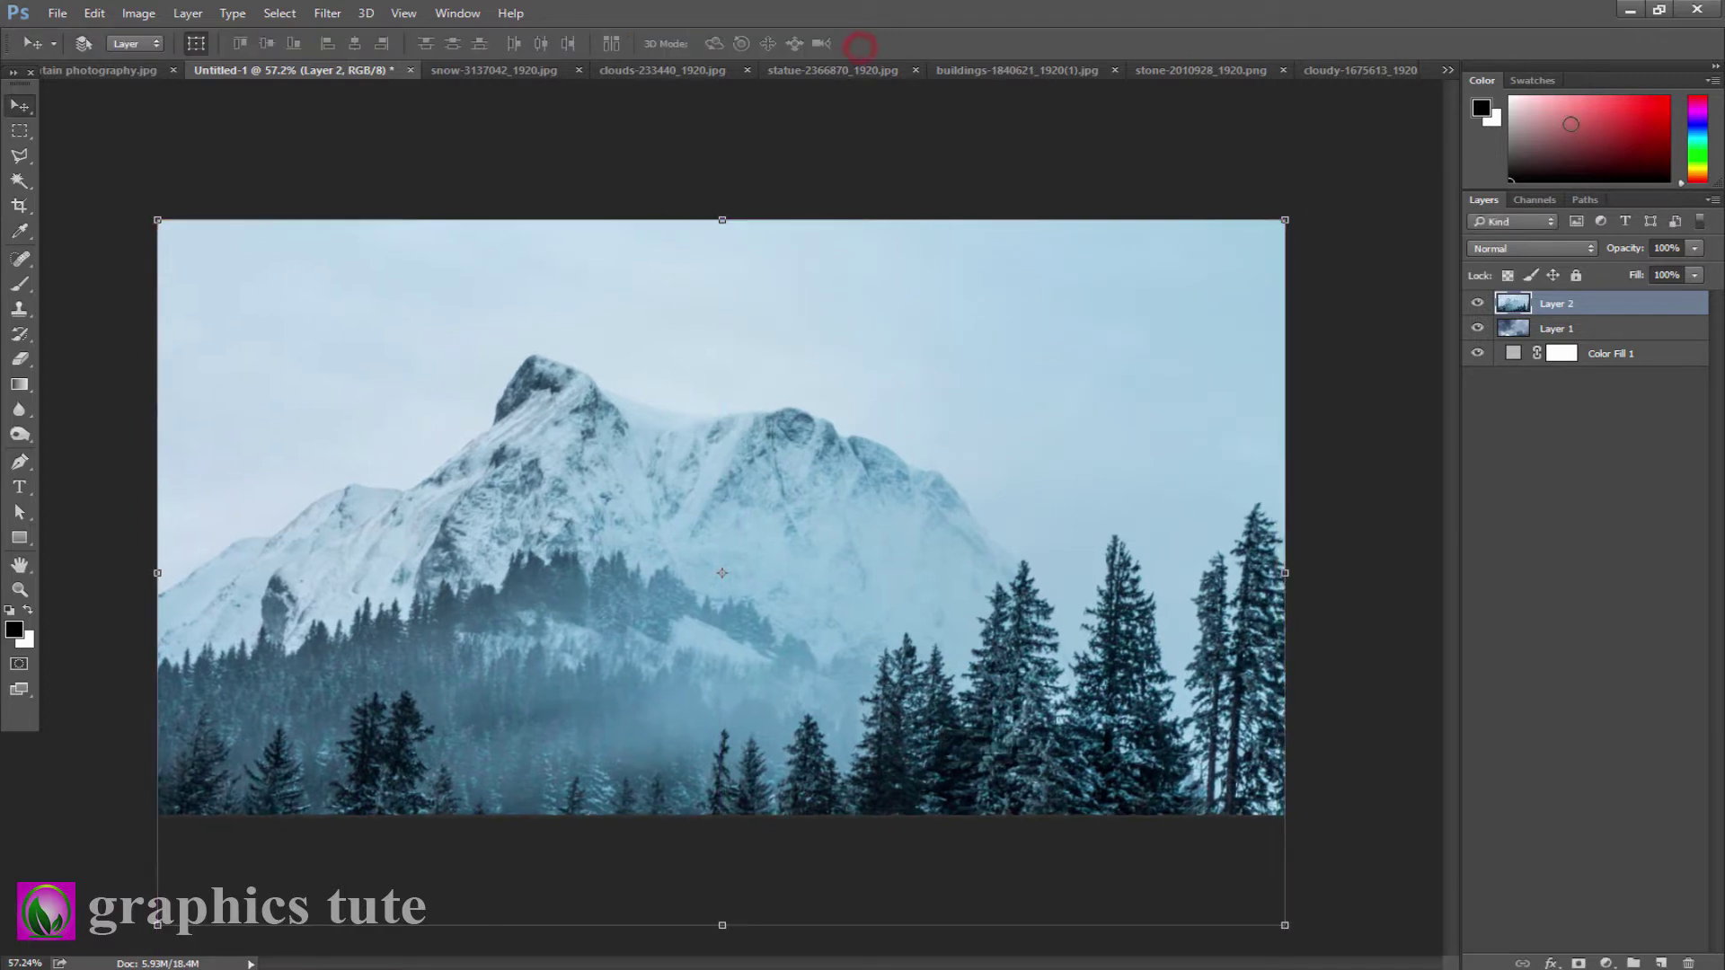
- Blend the mountain layer in Multiply at 88% opacity and compare it against the clouds
left_click(1521, 249)
left_click(1498, 311)
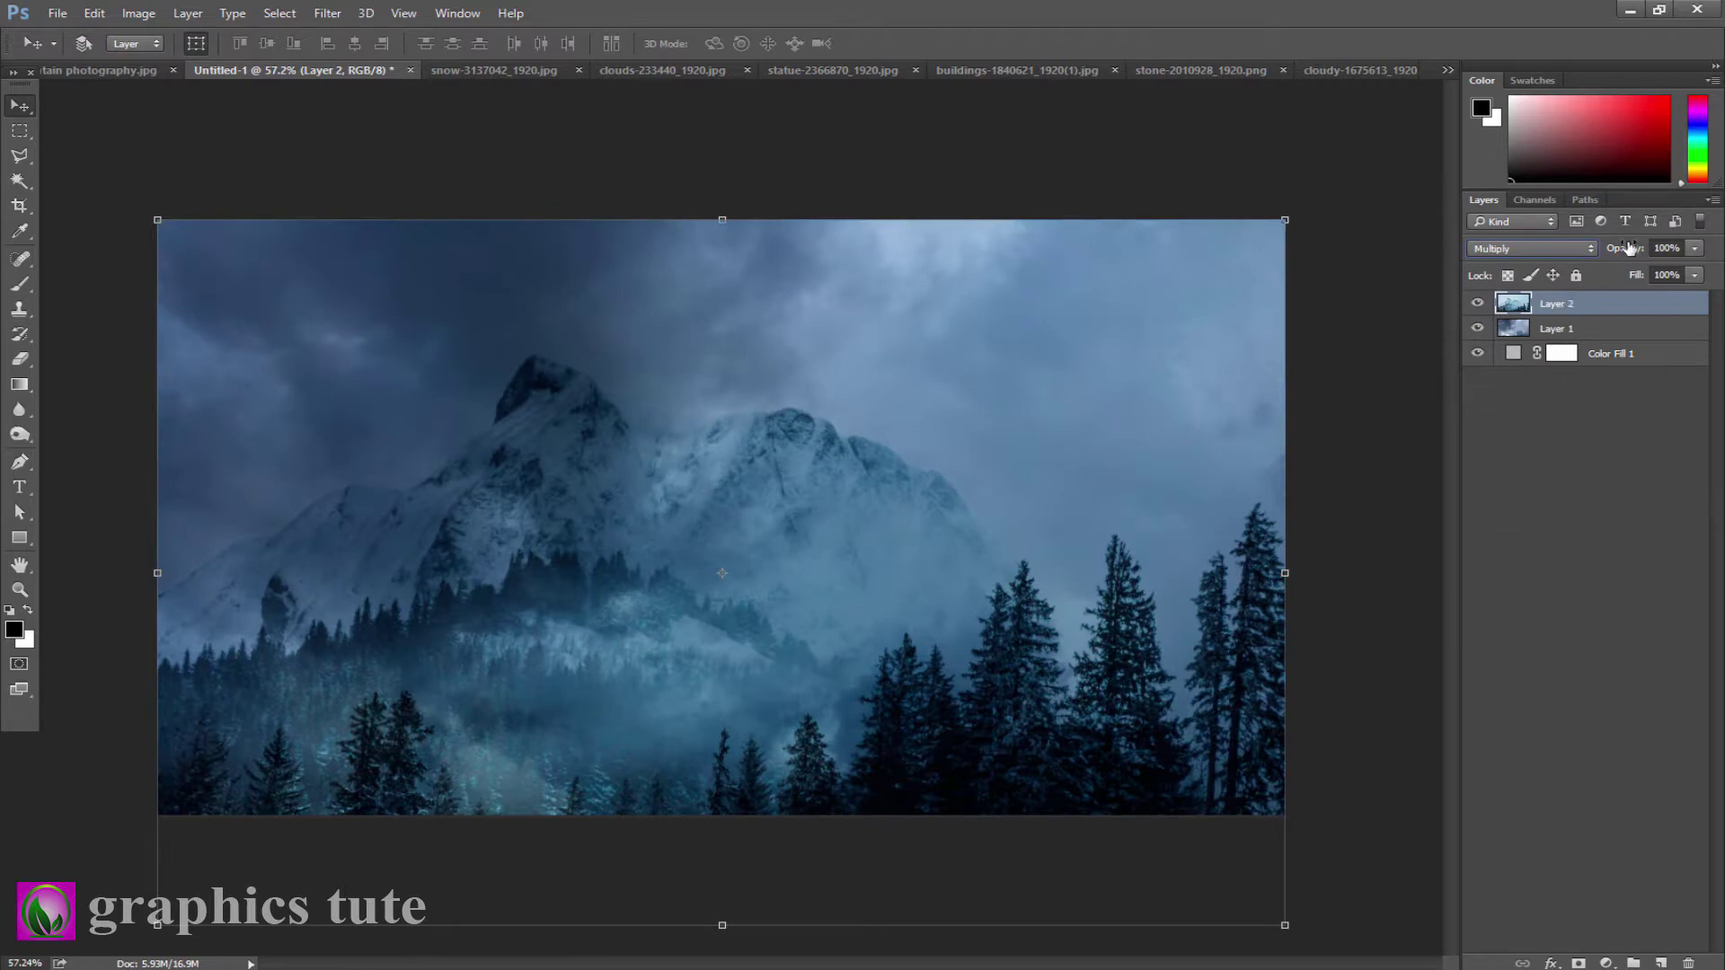
left_click_drag(1624, 249, 1653, 254)
left_click_drag(1610, 251, 1607, 256)
left_click(1586, 332)
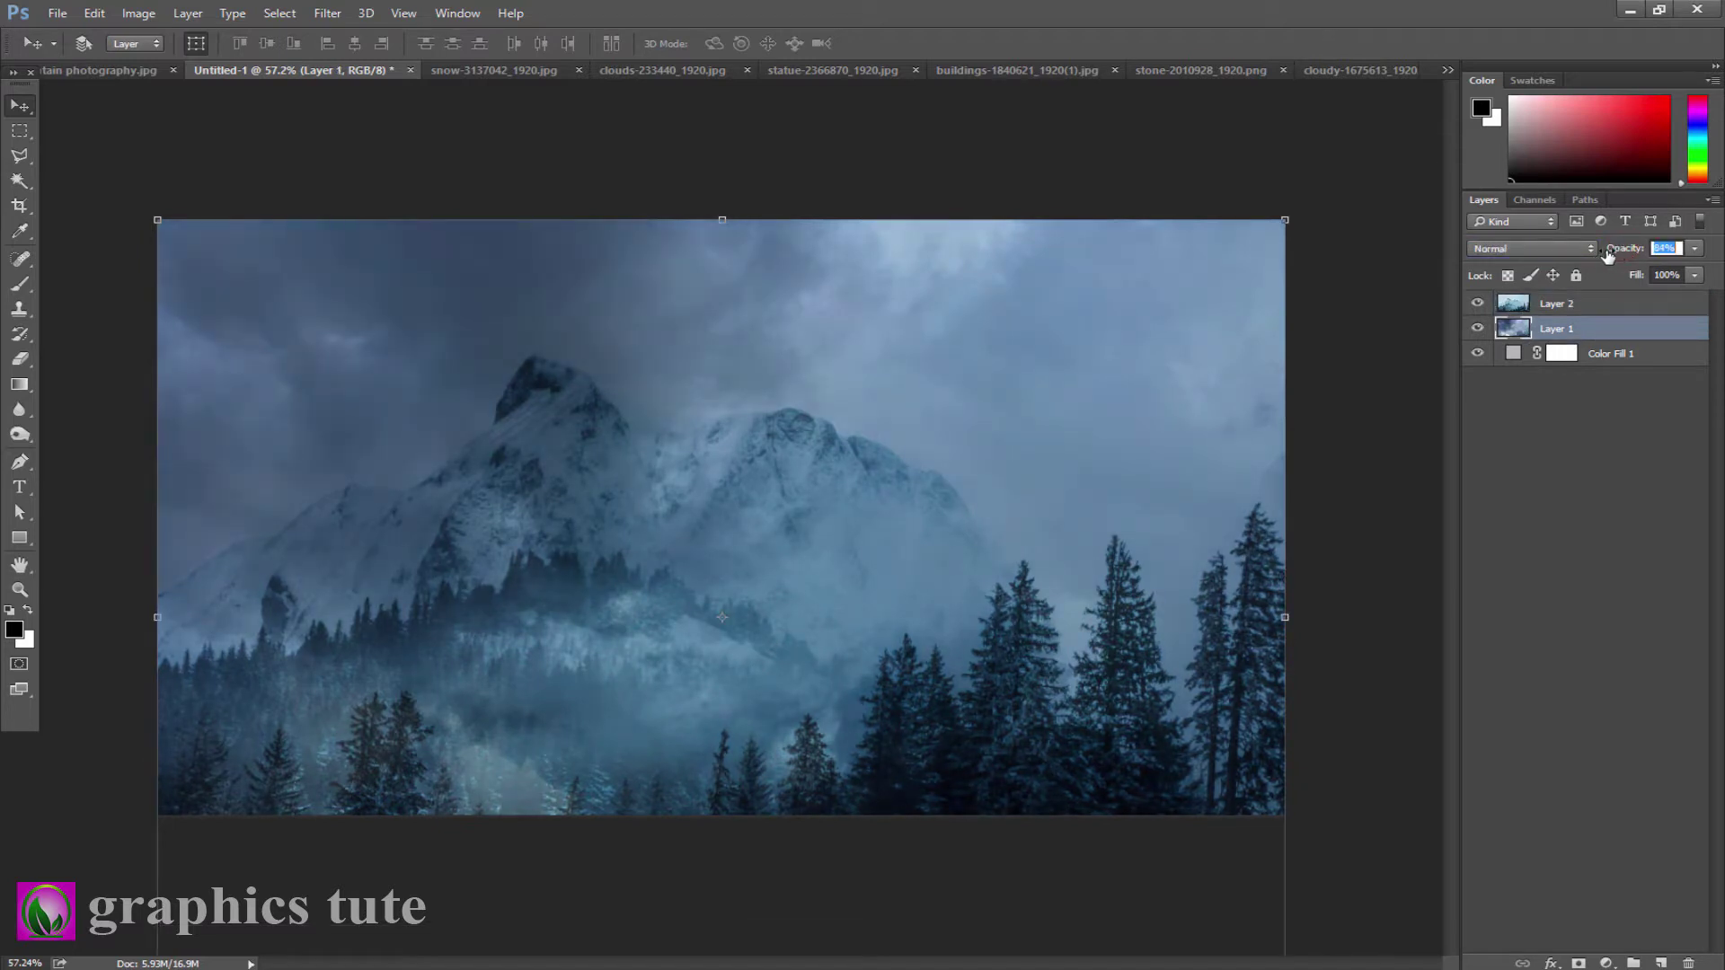
left_click(1478, 305)
left_click(1553, 306)
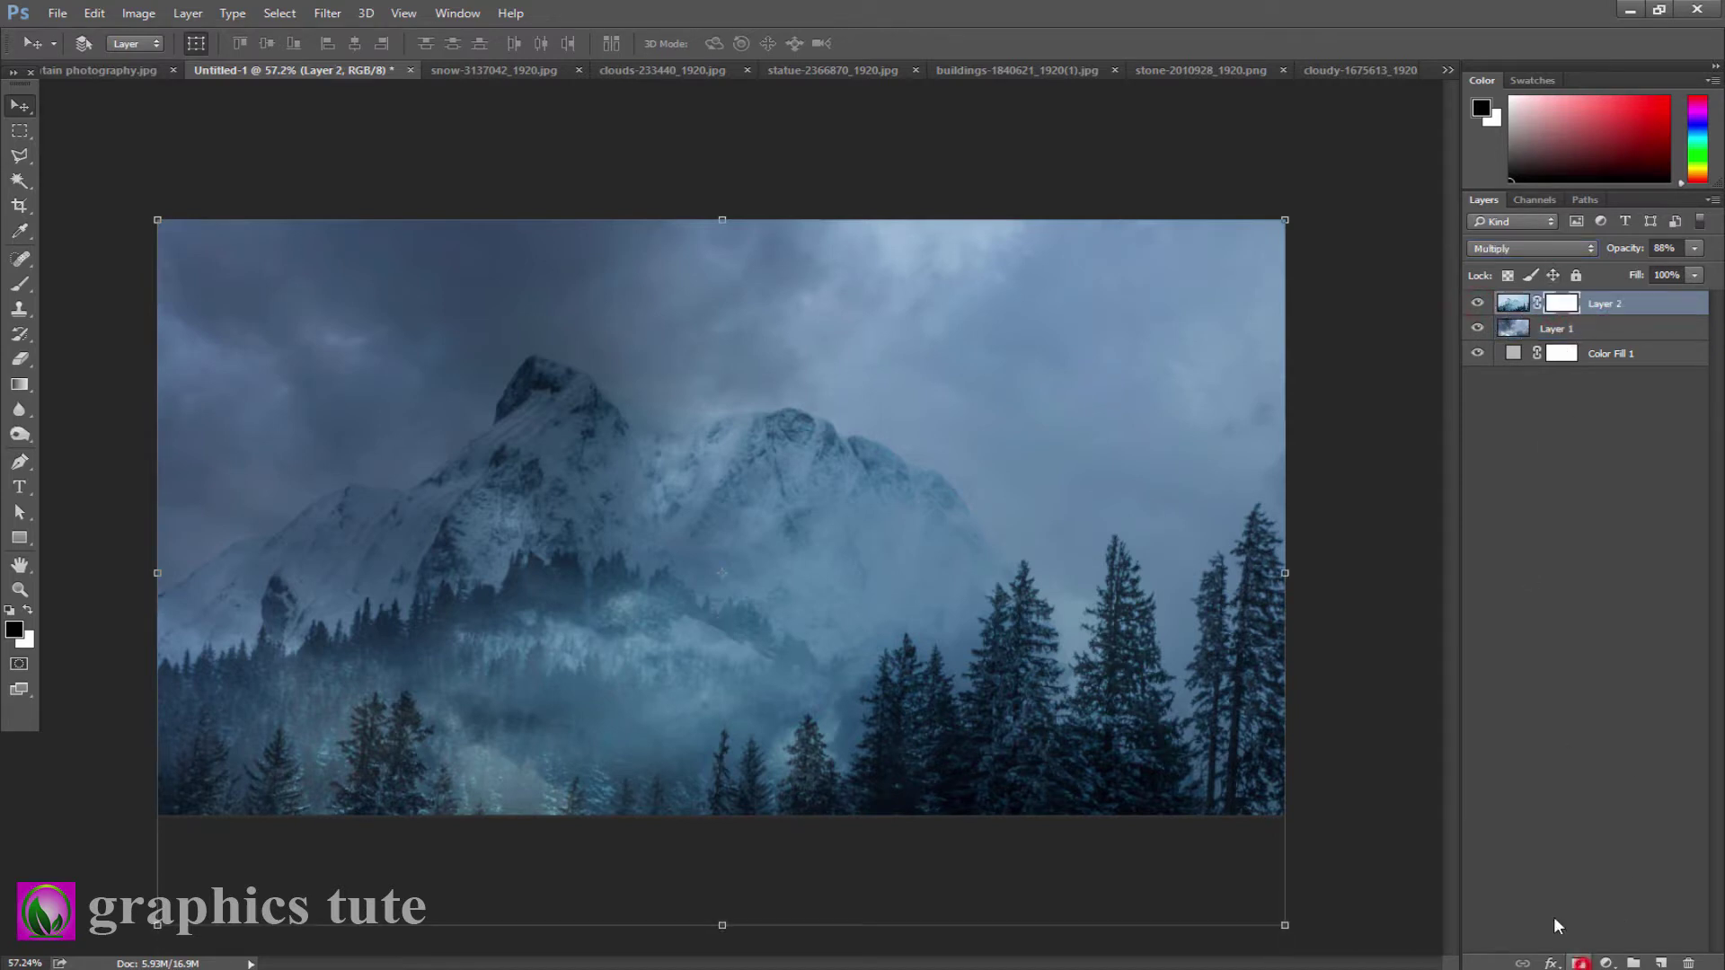
- Brush black on the mountain's mask so its slopes and central peak fade into the clouds
key("b")
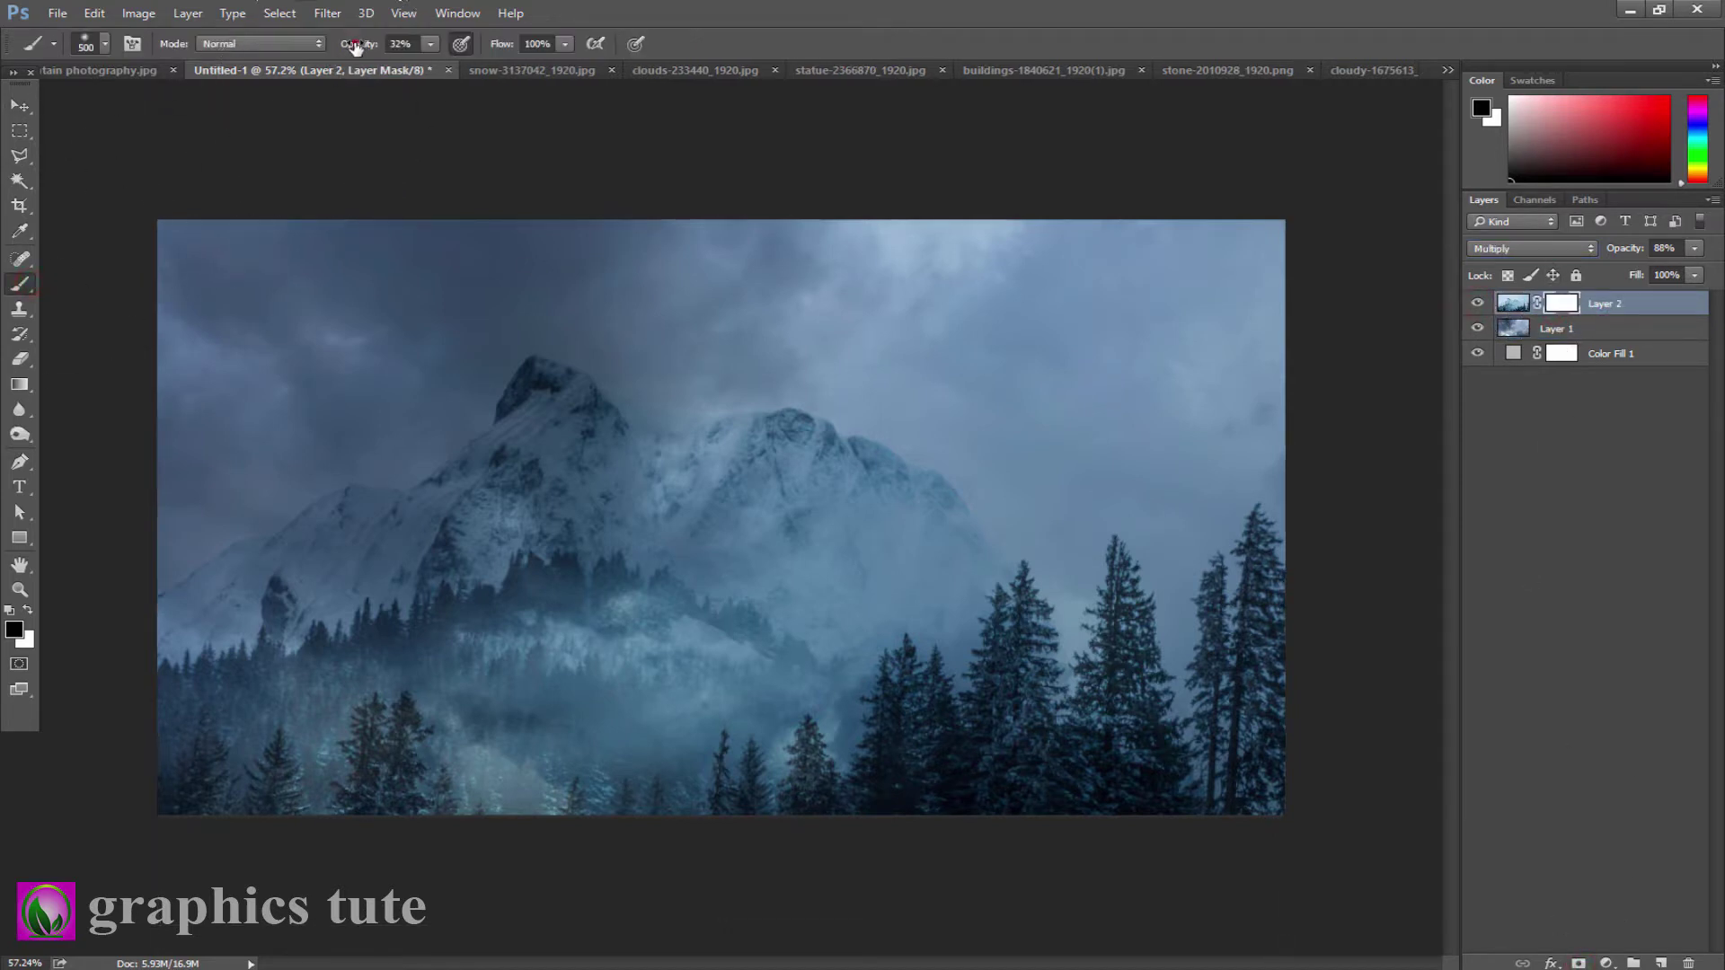
left_click_drag(609, 631, 539, 577)
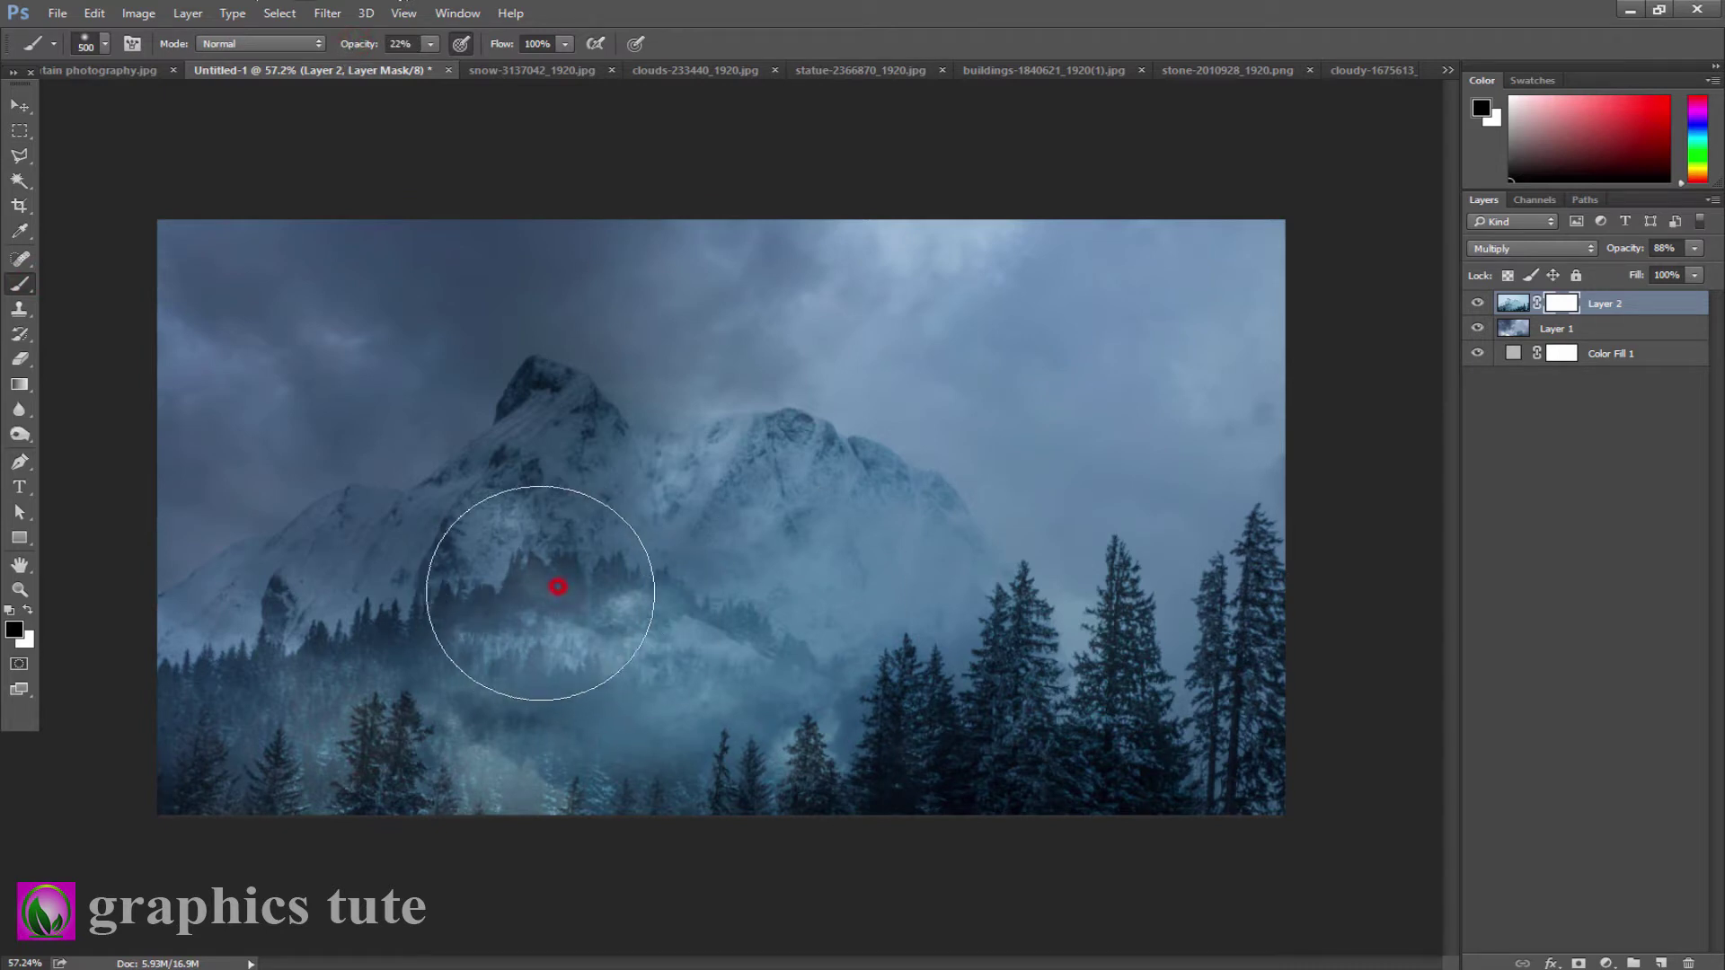
left_click_drag(570, 435, 604, 455)
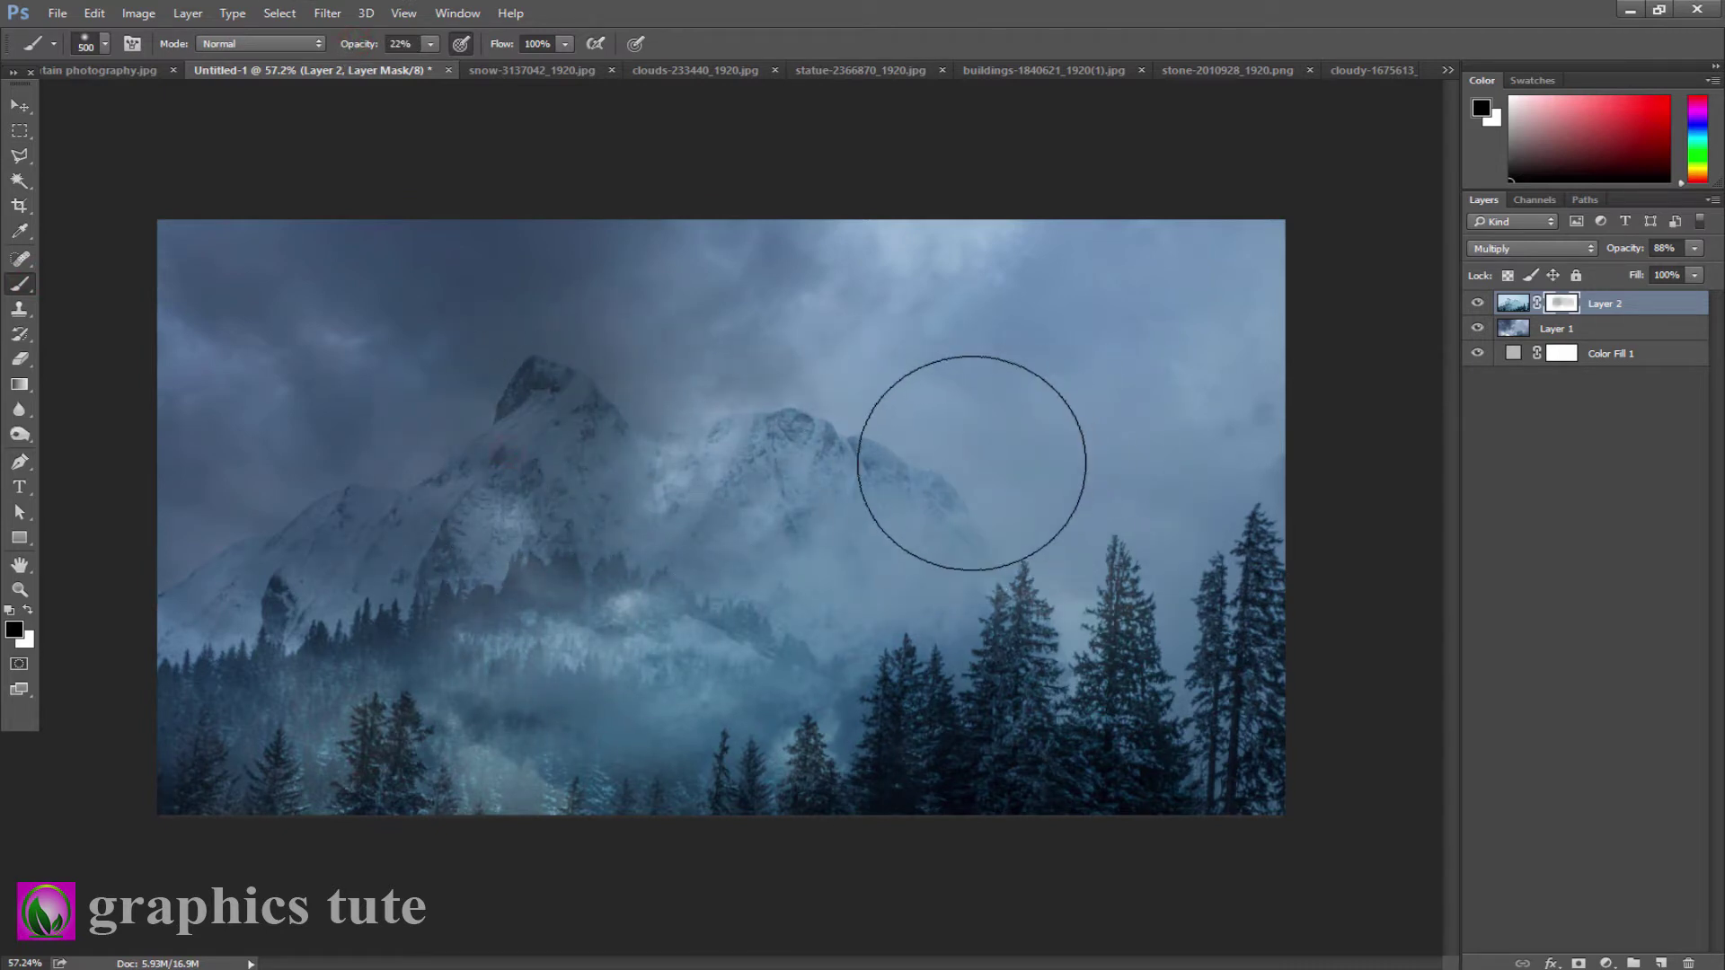
mouse_move(878, 447)
left_mouse_down()
mouse_move(662, 485)
mouse_move(810, 446)
mouse_move(558, 373)
mouse_move(512, 530)
mouse_move(521, 416)
mouse_move(328, 547)
mouse_move(577, 624)
mouse_move(820, 454)
mouse_move(994, 443)
left_mouse_up()
mouse_move(813, 422)
left_mouse_down()
mouse_move(559, 374)
mouse_move(724, 339)
mouse_move(559, 385)
mouse_move(398, 392)
mouse_move(339, 454)
mouse_move(413, 477)
left_mouse_up()
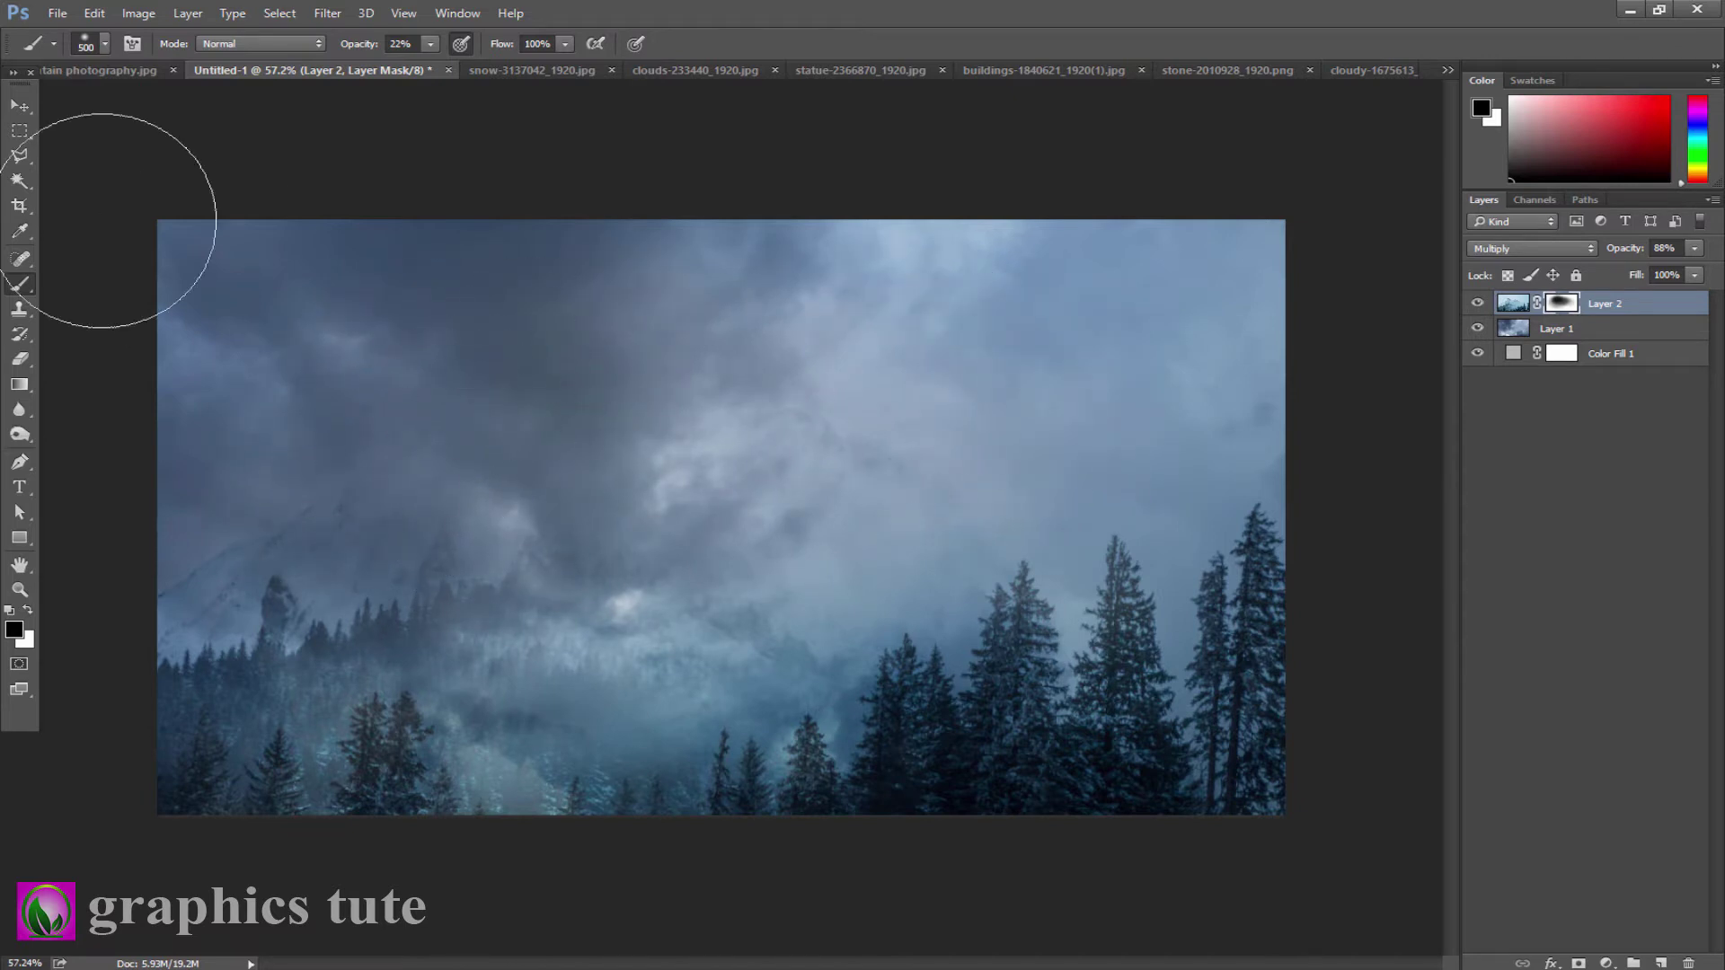
left_click(1477, 305)
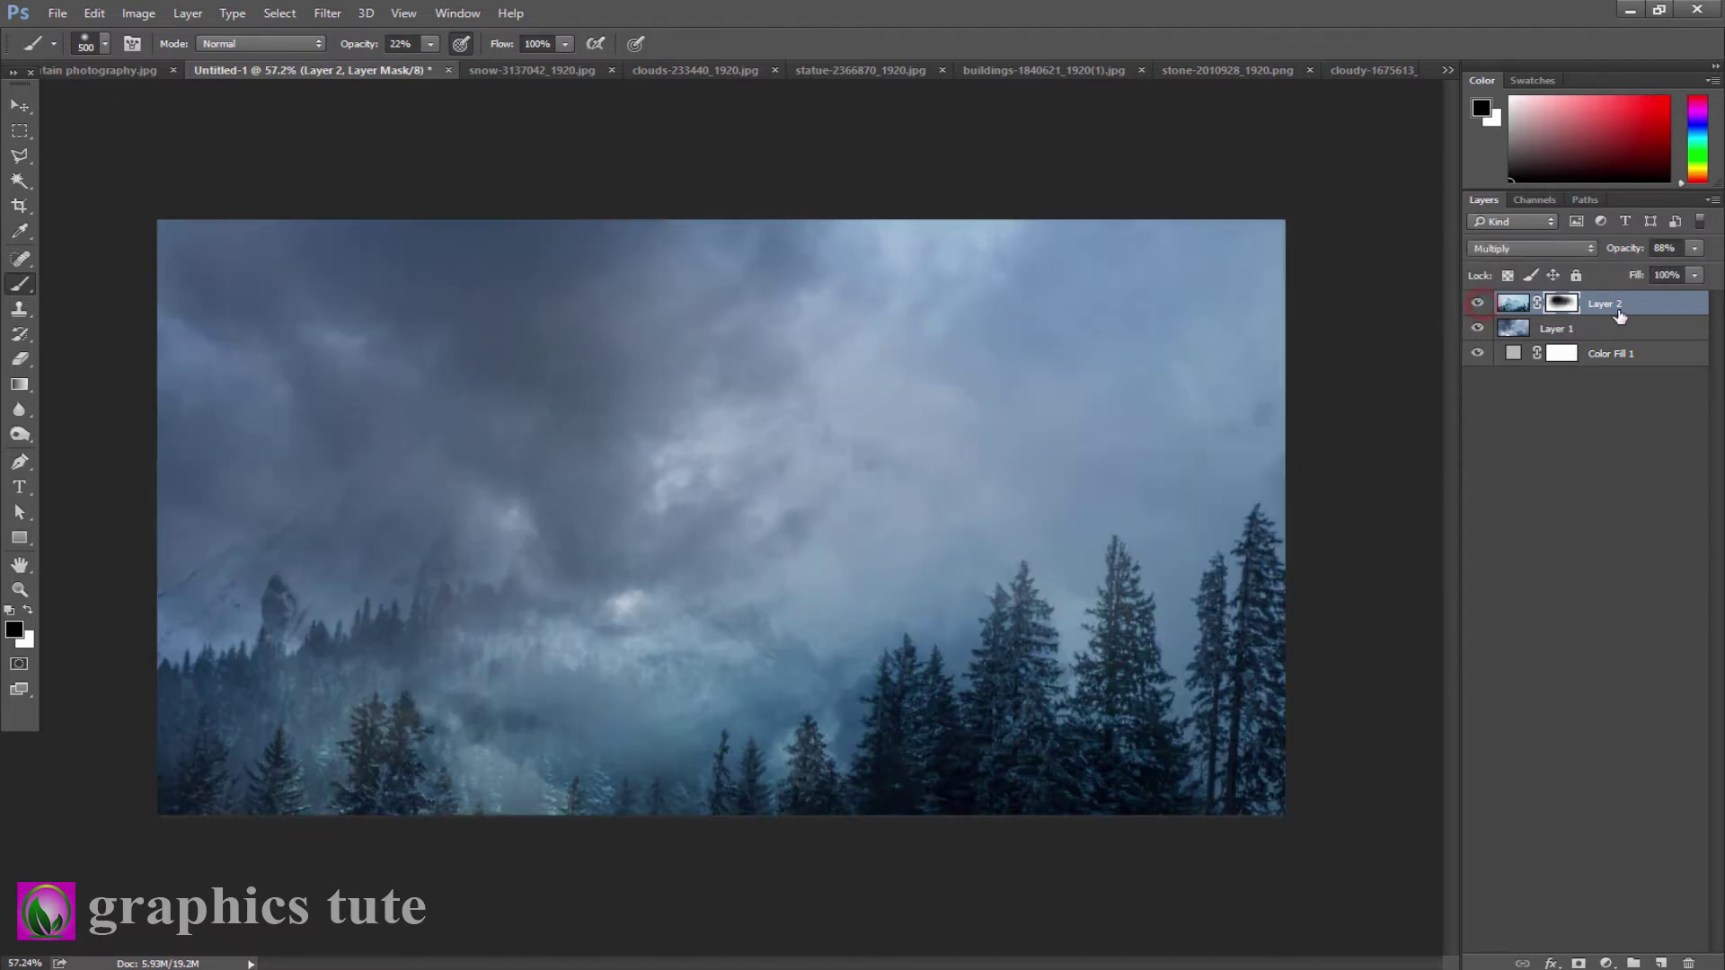
left_click(1619, 308)
- Duplicate the mountain layer, flip the copy horizontally and shift it to the left
key("ctrl+j")
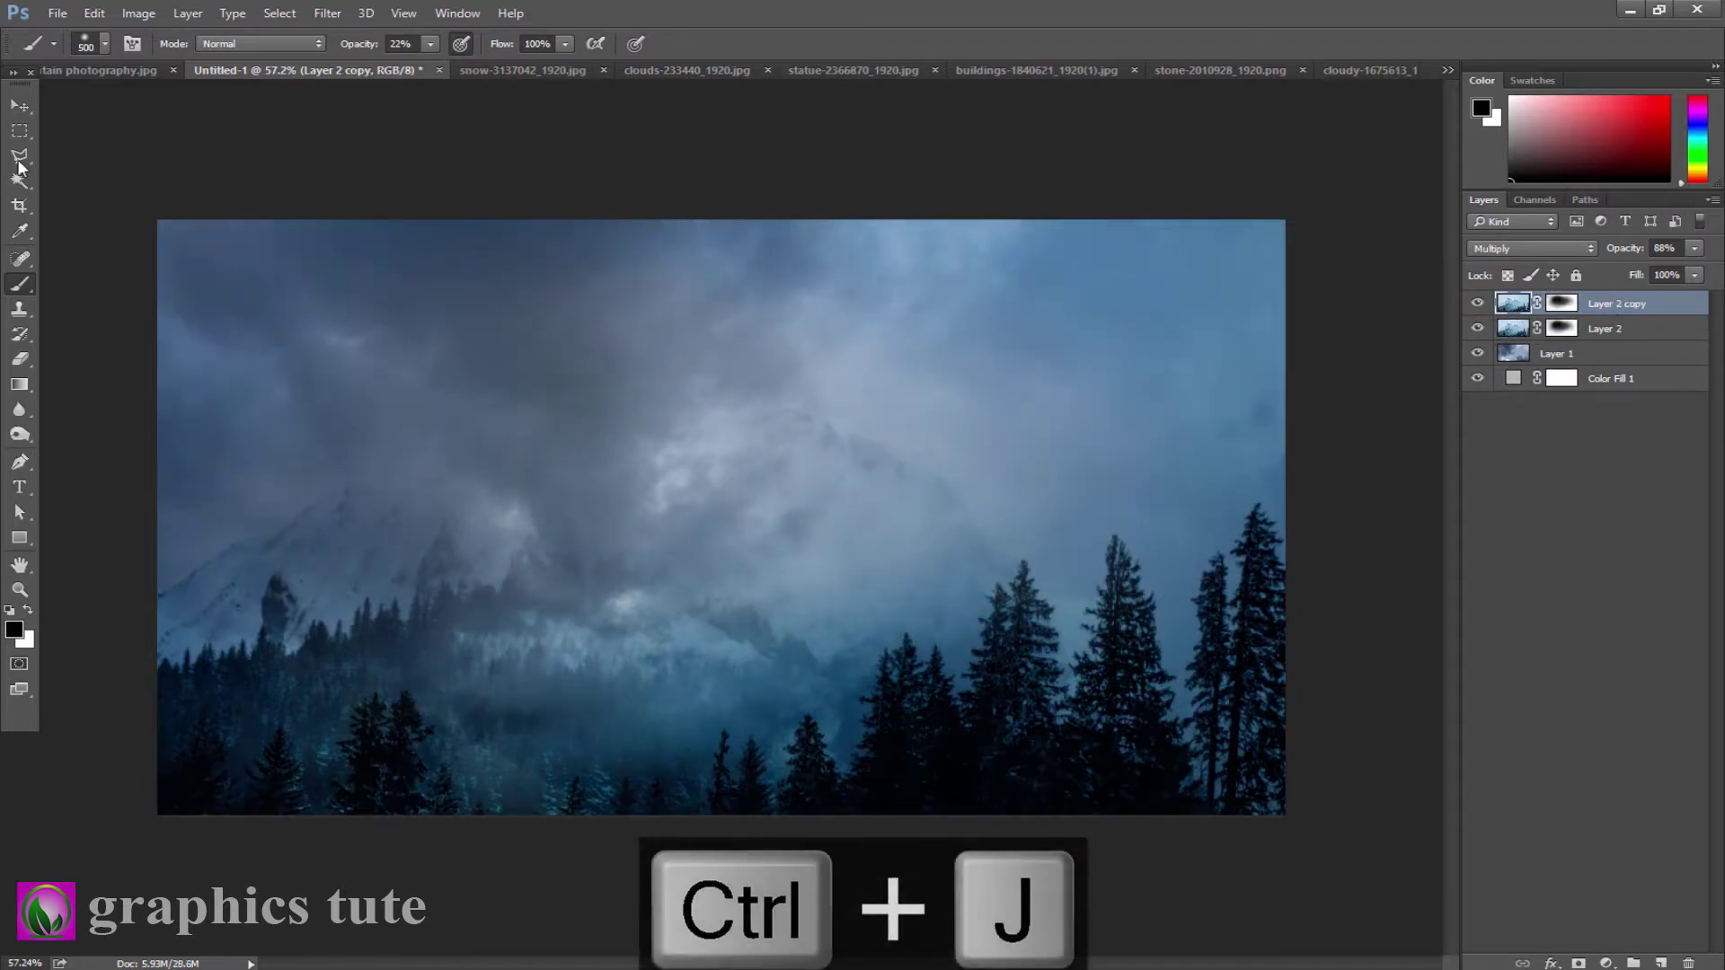
left_click(20, 105)
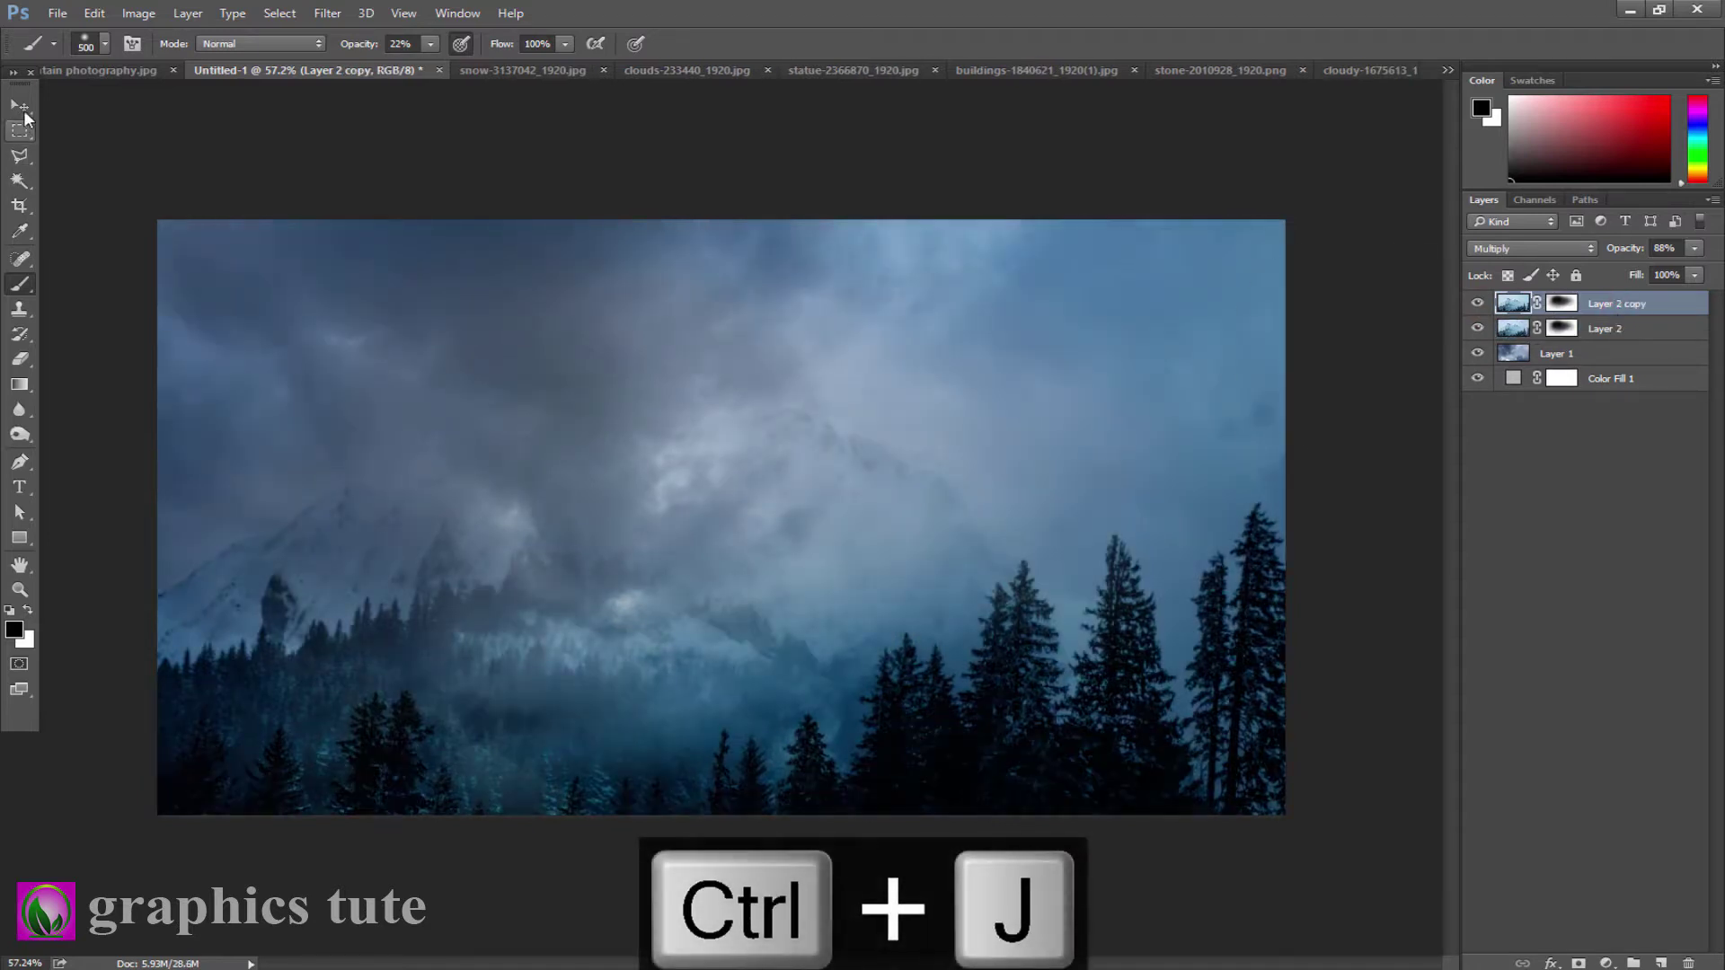
right_click(733, 577)
left_click(720, 573)
right_click(720, 575)
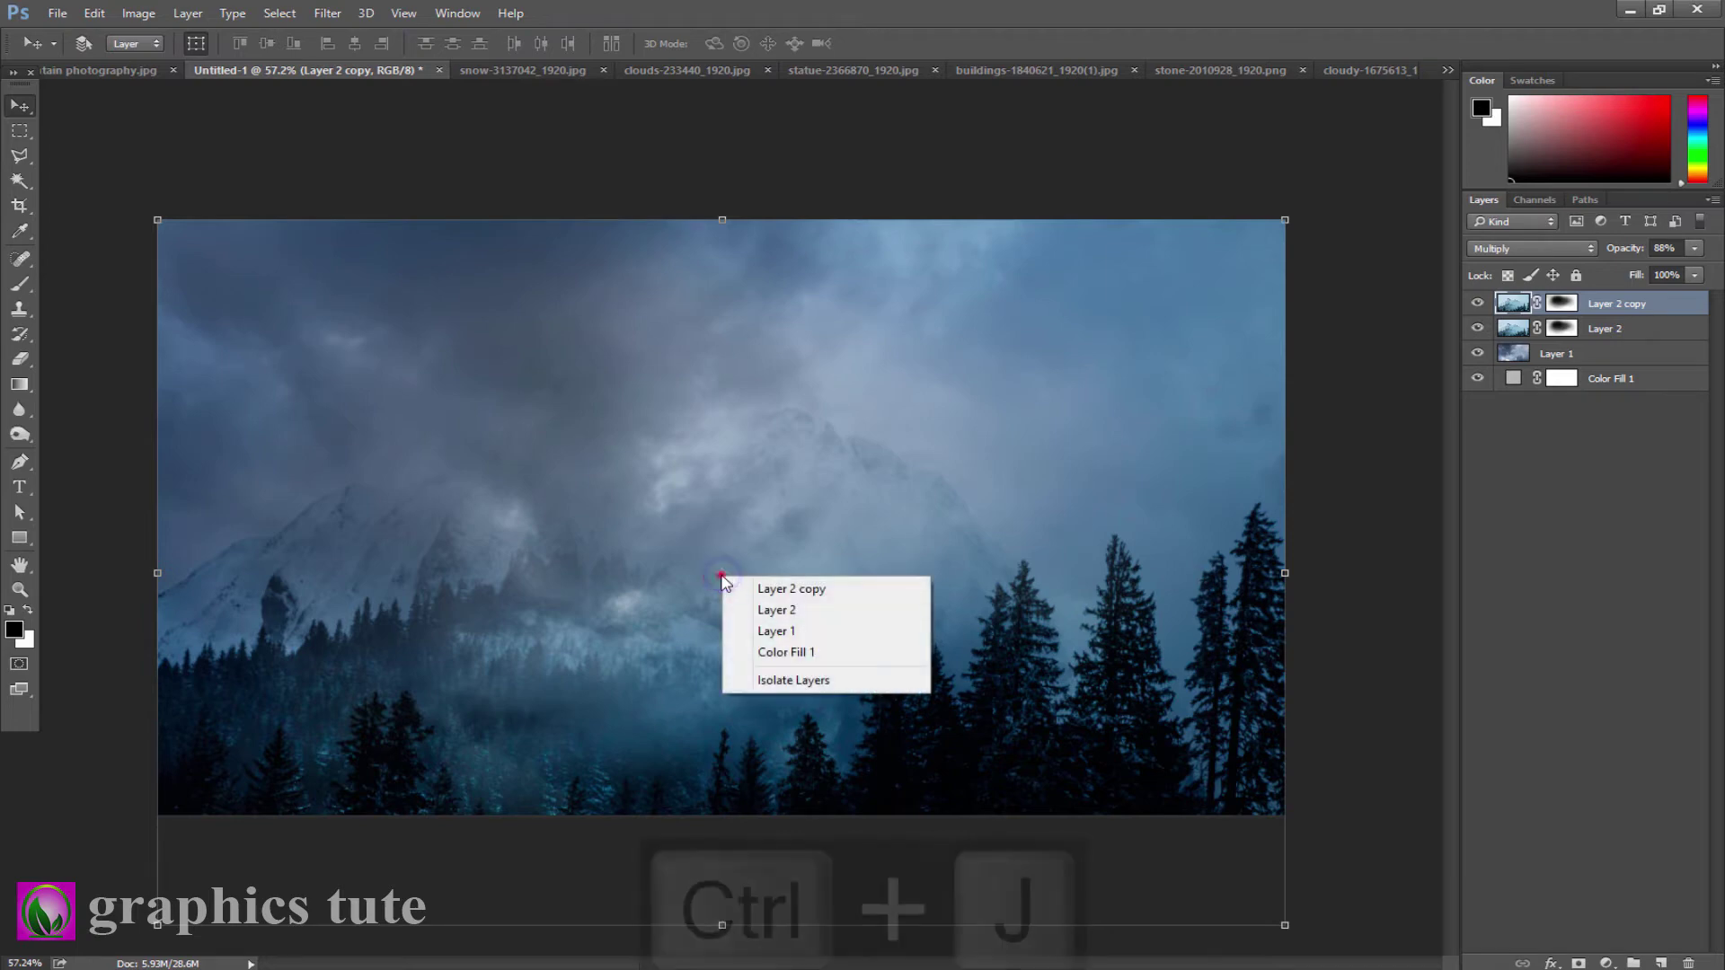
left_click(721, 577)
key("ctrl+t")
right_click(721, 575)
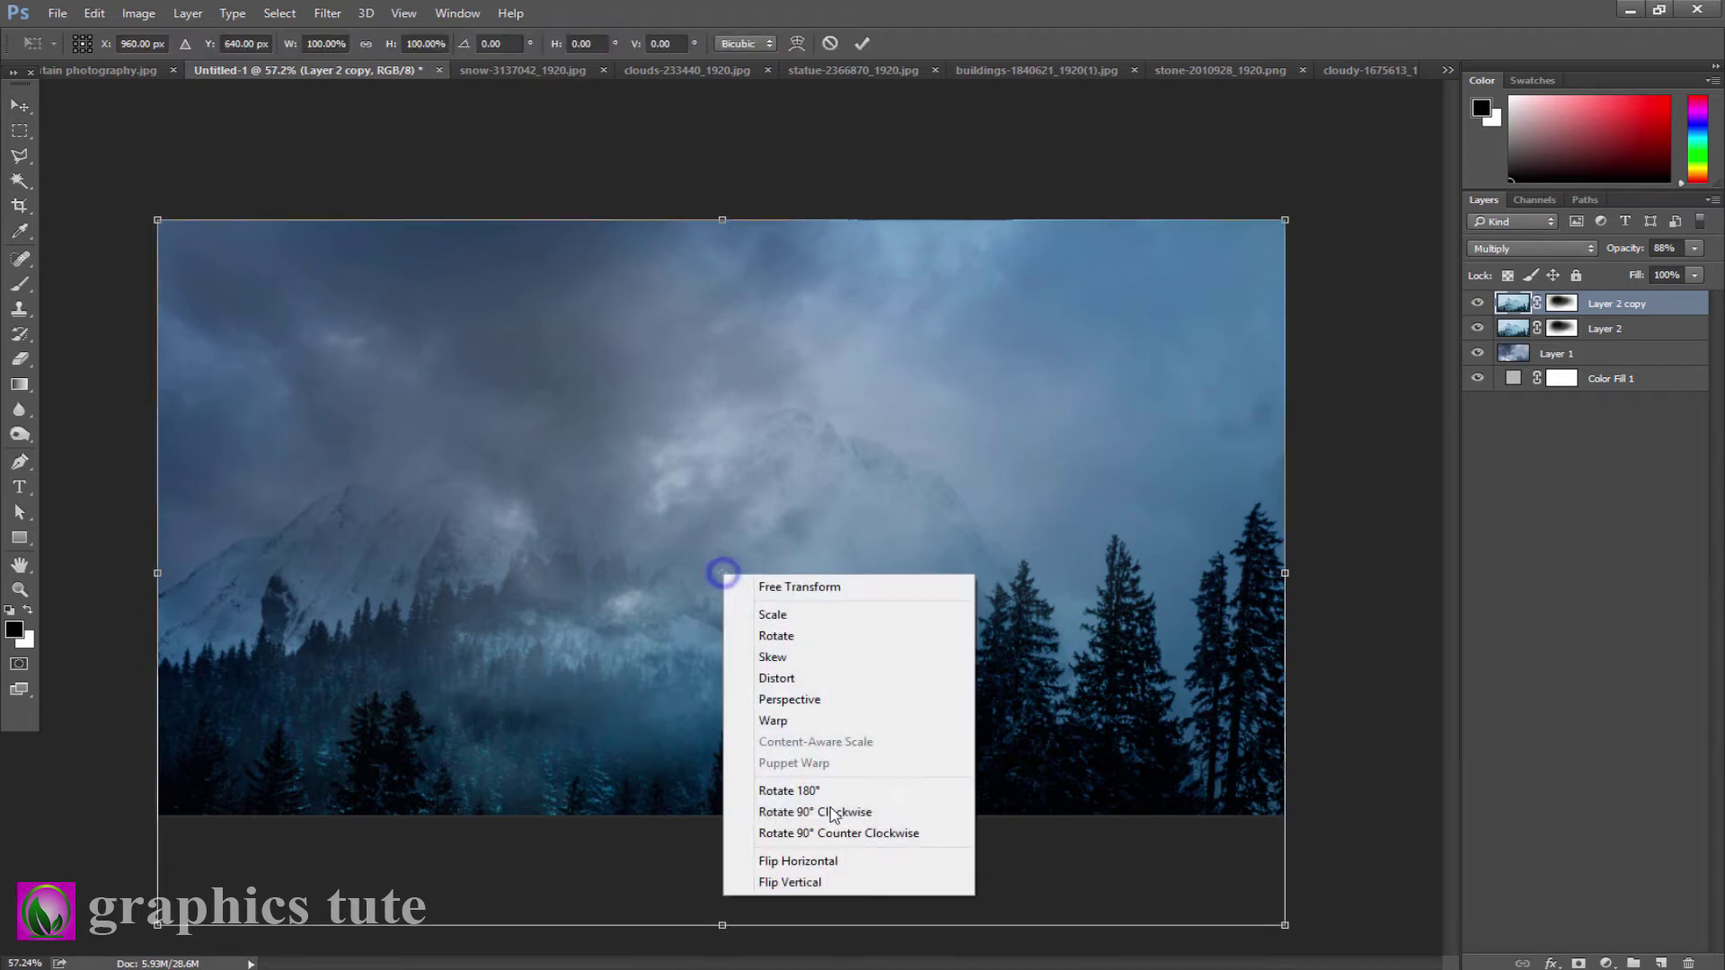
left_click(824, 857)
left_click_drag(608, 638, 544, 526)
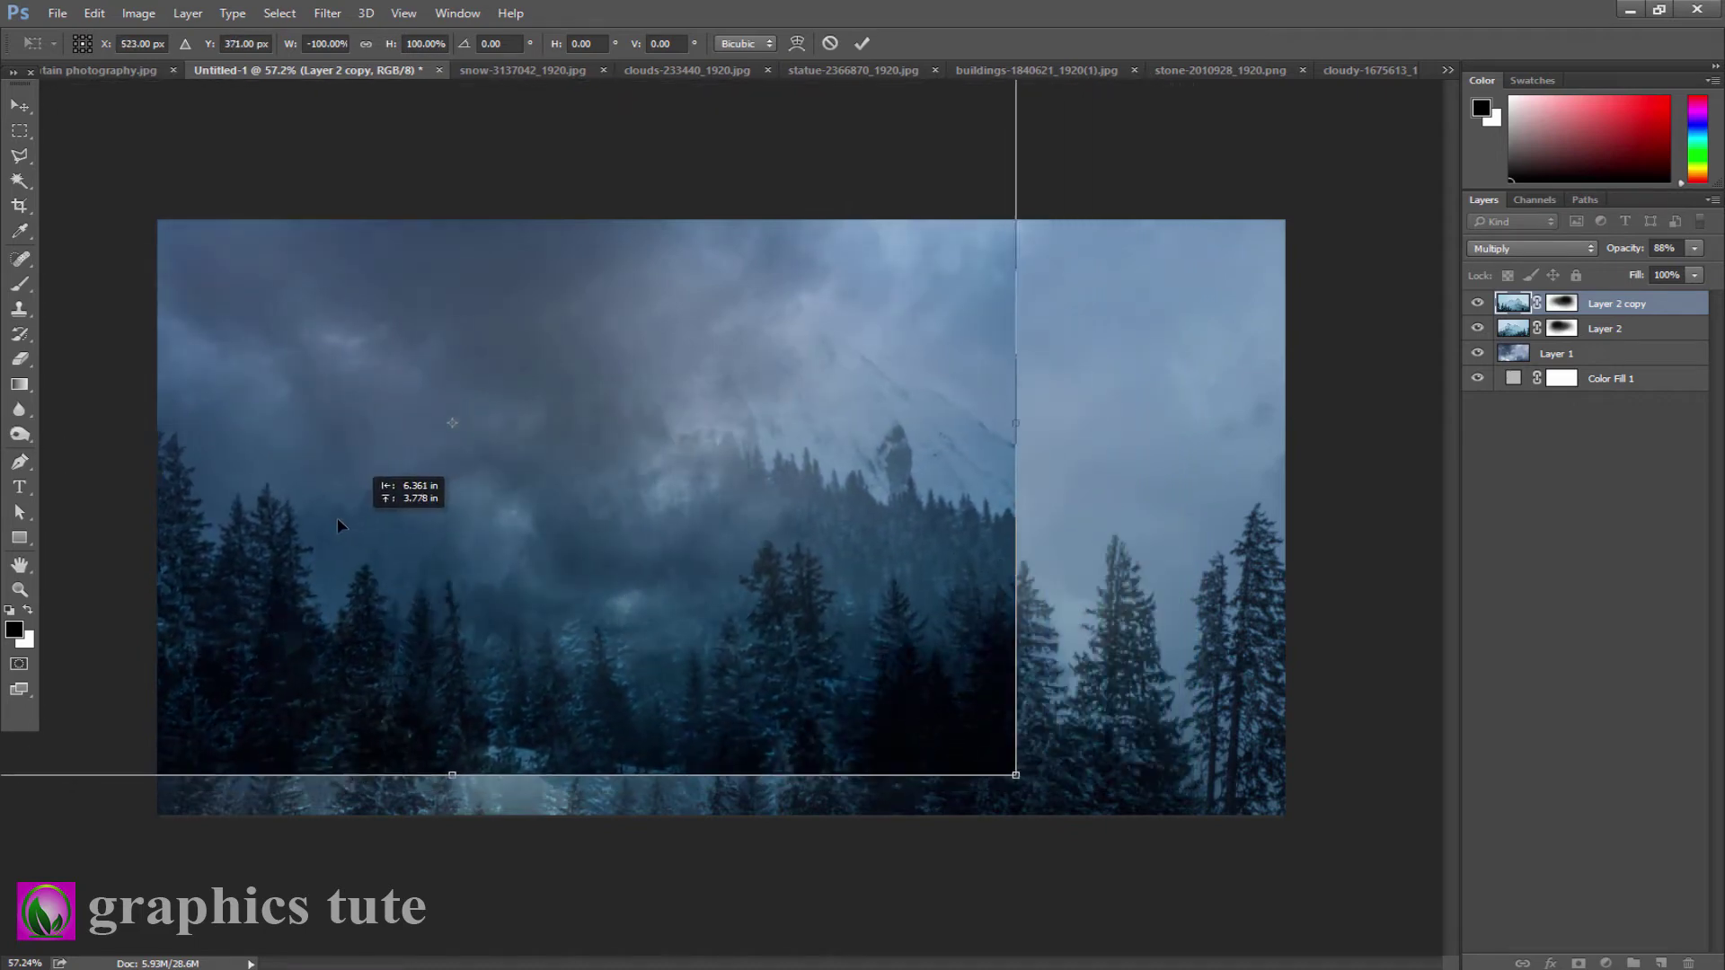
mouse_move(544, 526)
left_mouse_down()
mouse_move(358, 519)
mouse_move(372, 506)
left_mouse_up()
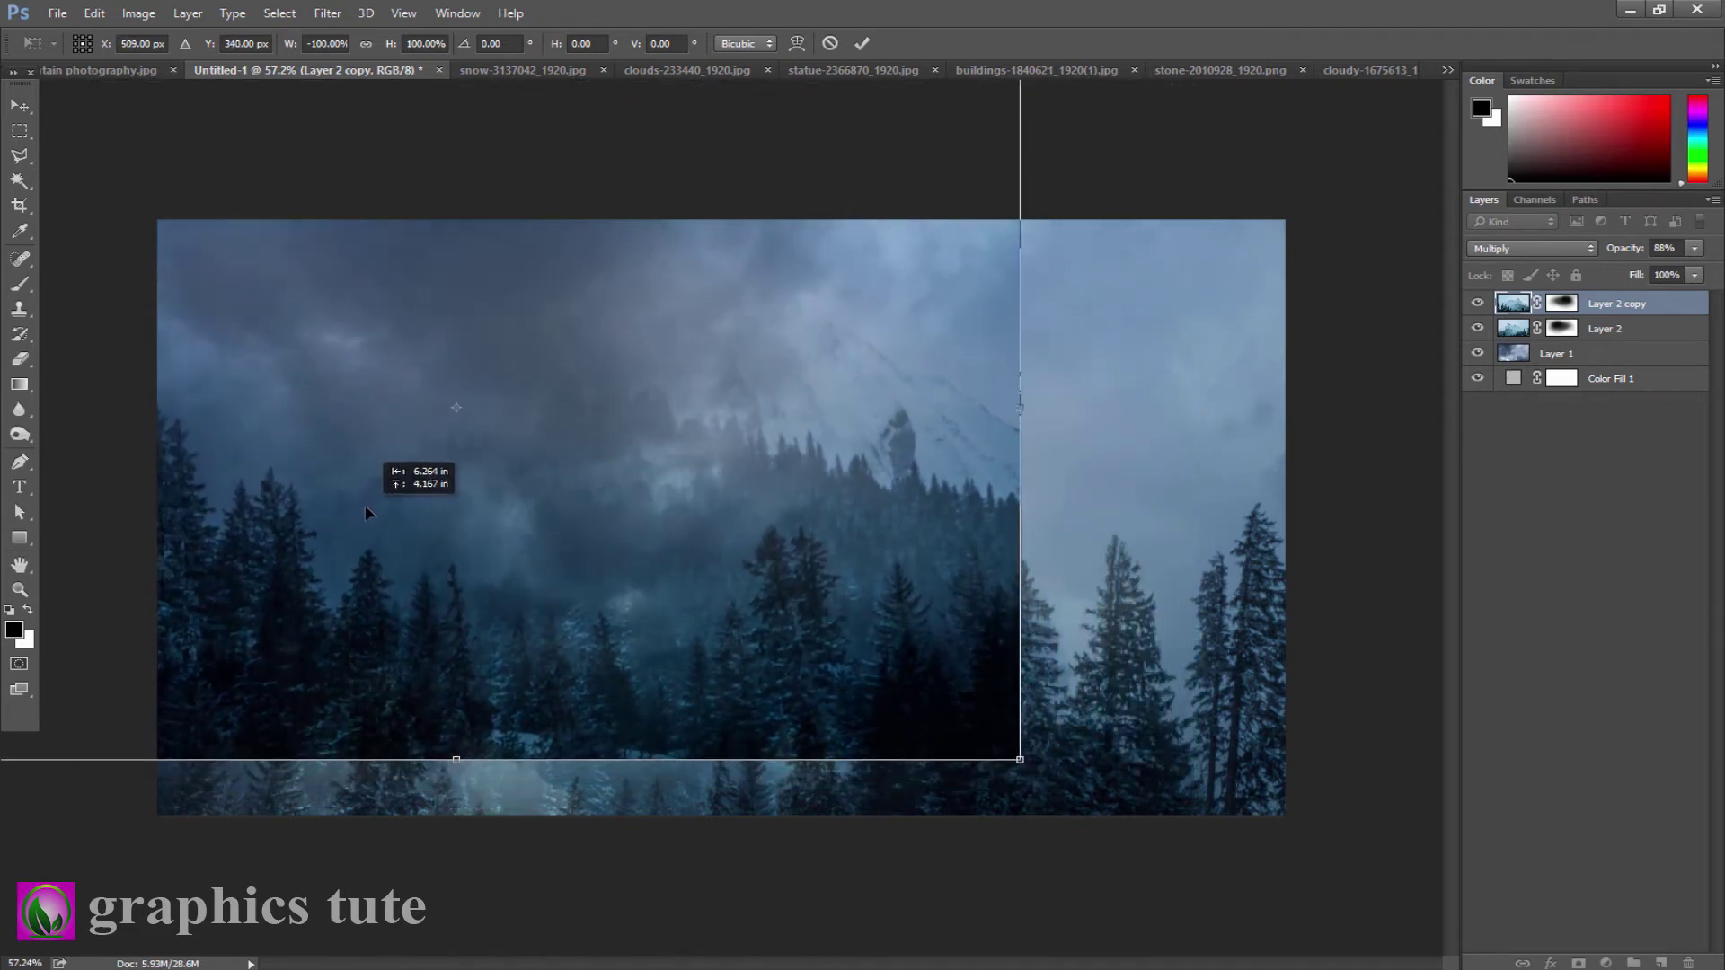
left_click(862, 43)
- Paint the copy's mask to hide its seam and bottom edge, misting the central forest and upper-left sky
left_click(1561, 303)
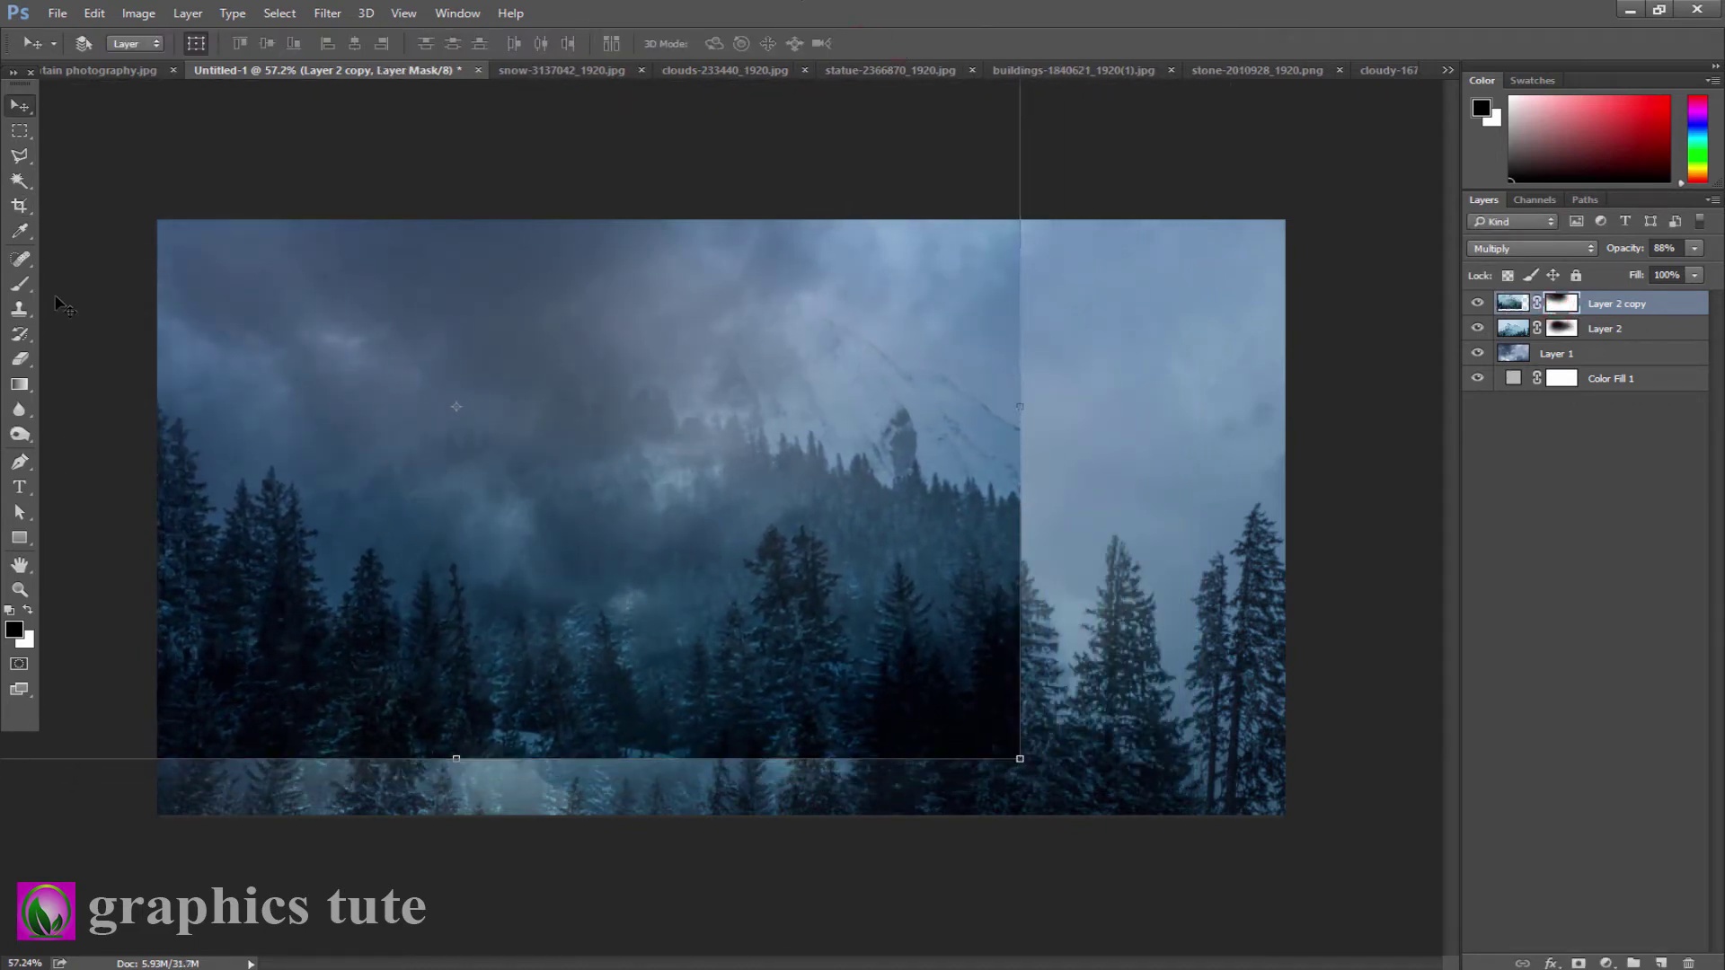
key("b")
left_click(951, 716)
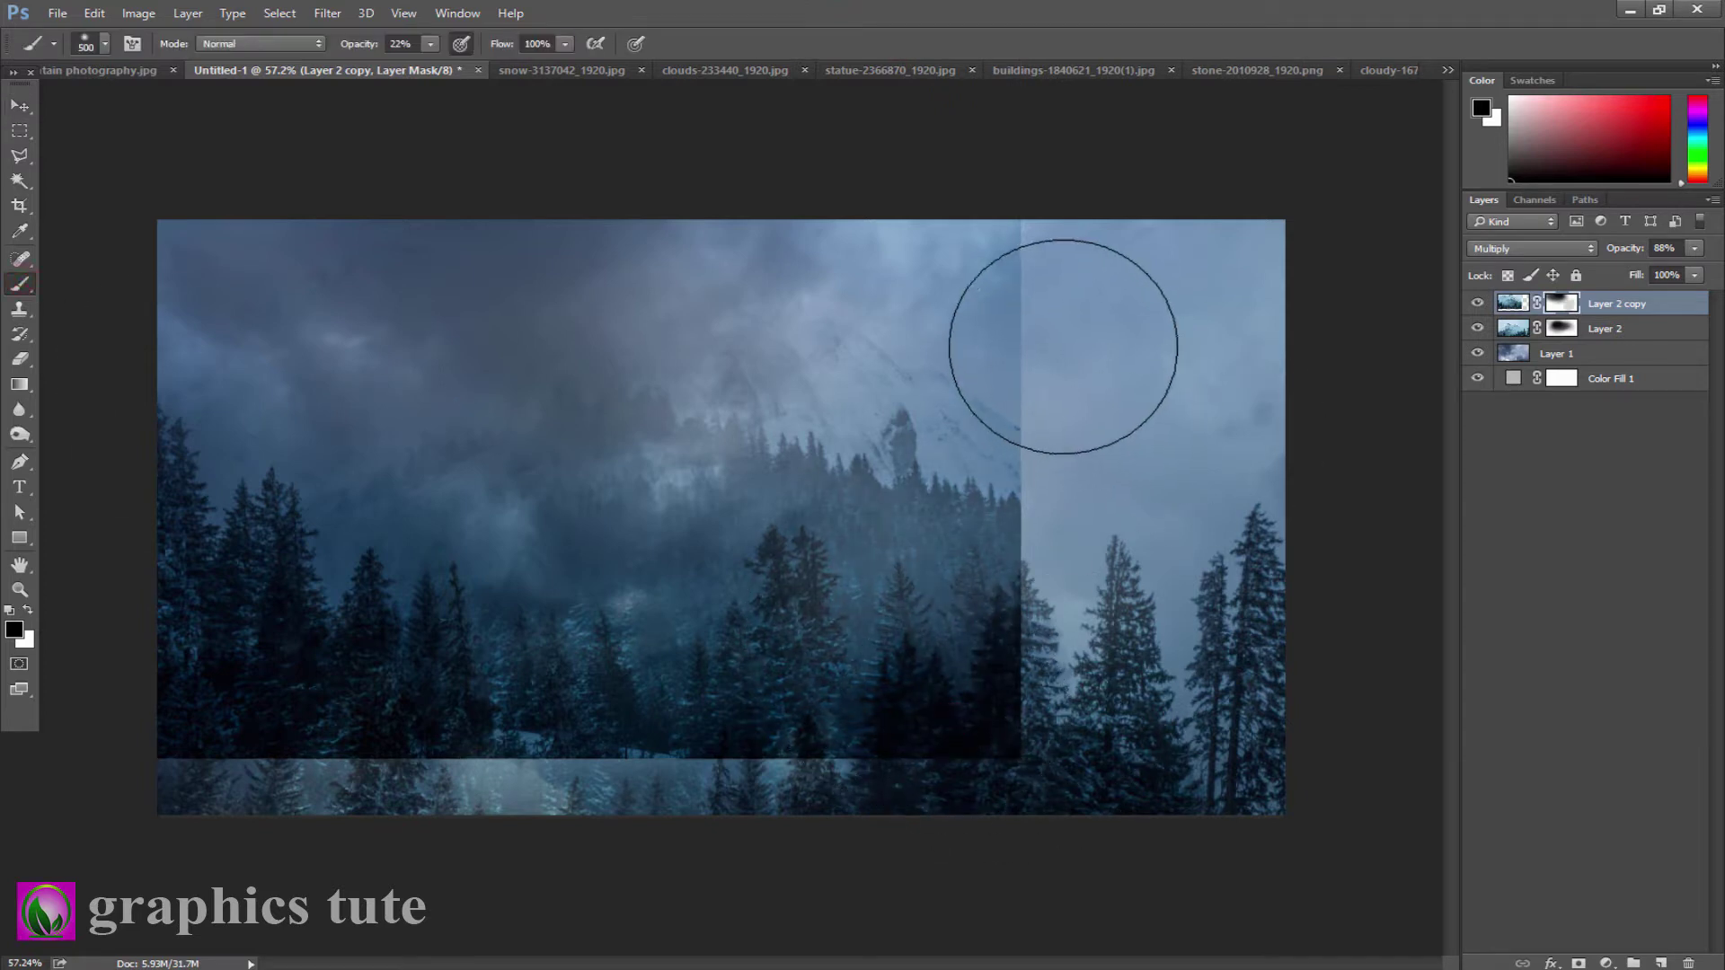
left_click(1050, 390)
left_click_drag(1050, 390, 1025, 604)
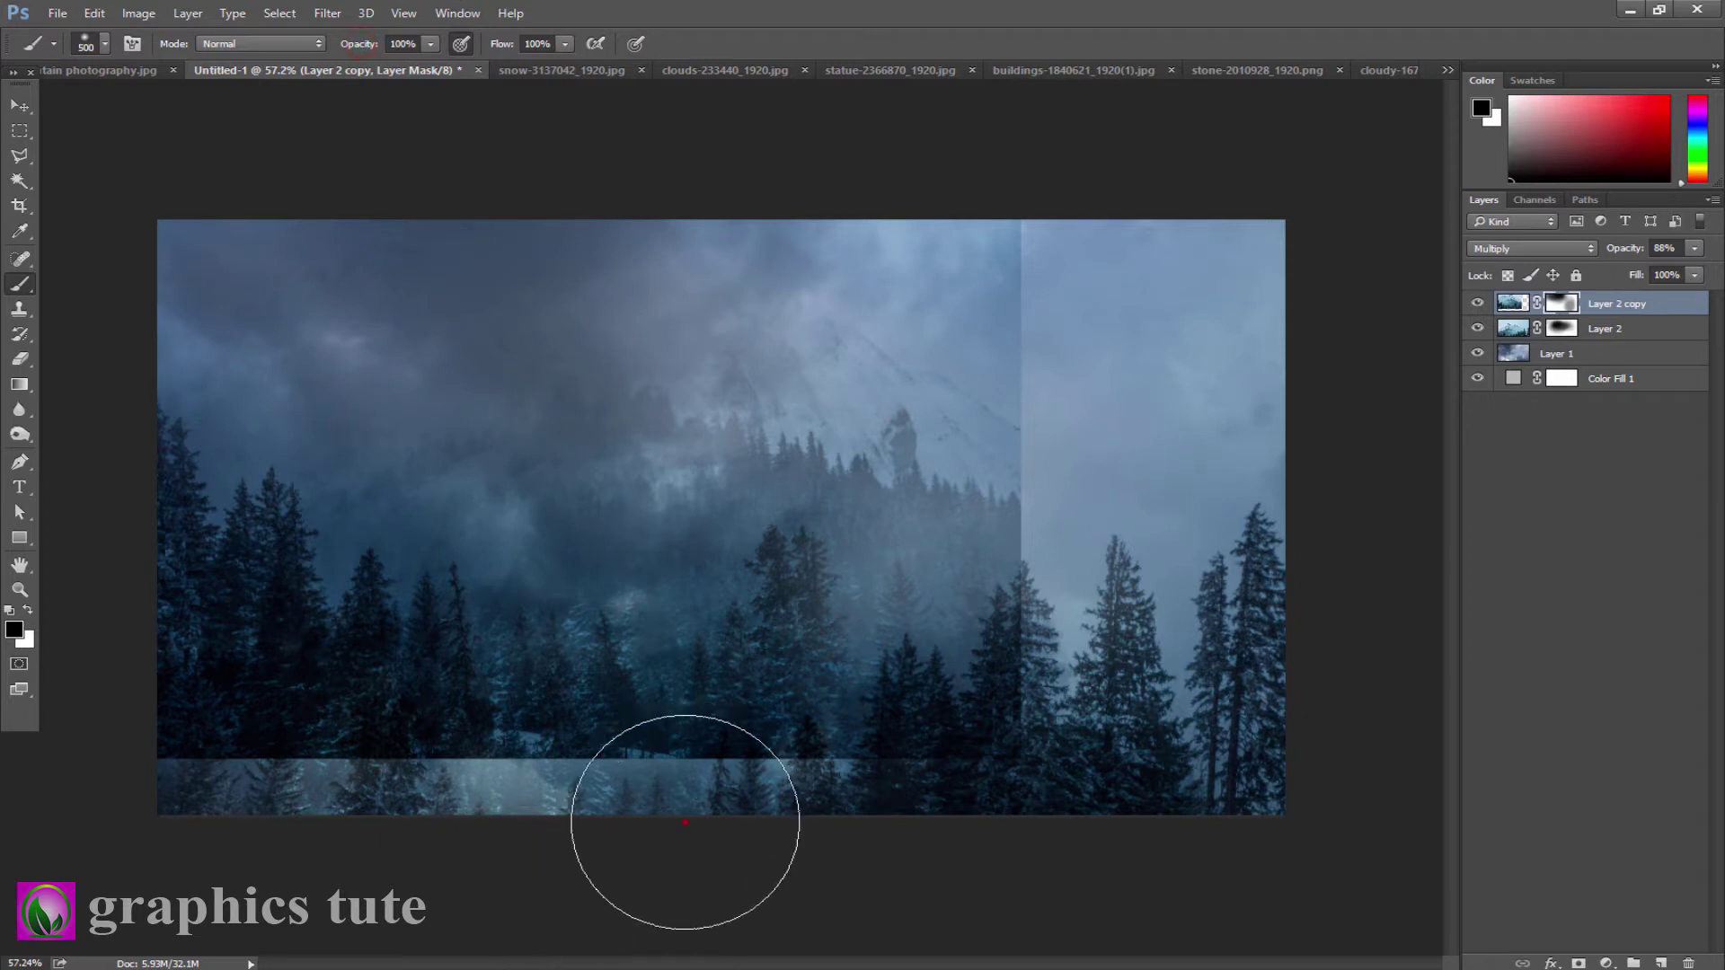
mouse_move(686, 823)
left_mouse_down()
mouse_move(923, 781)
mouse_move(366, 847)
mouse_move(54, 822)
left_mouse_up()
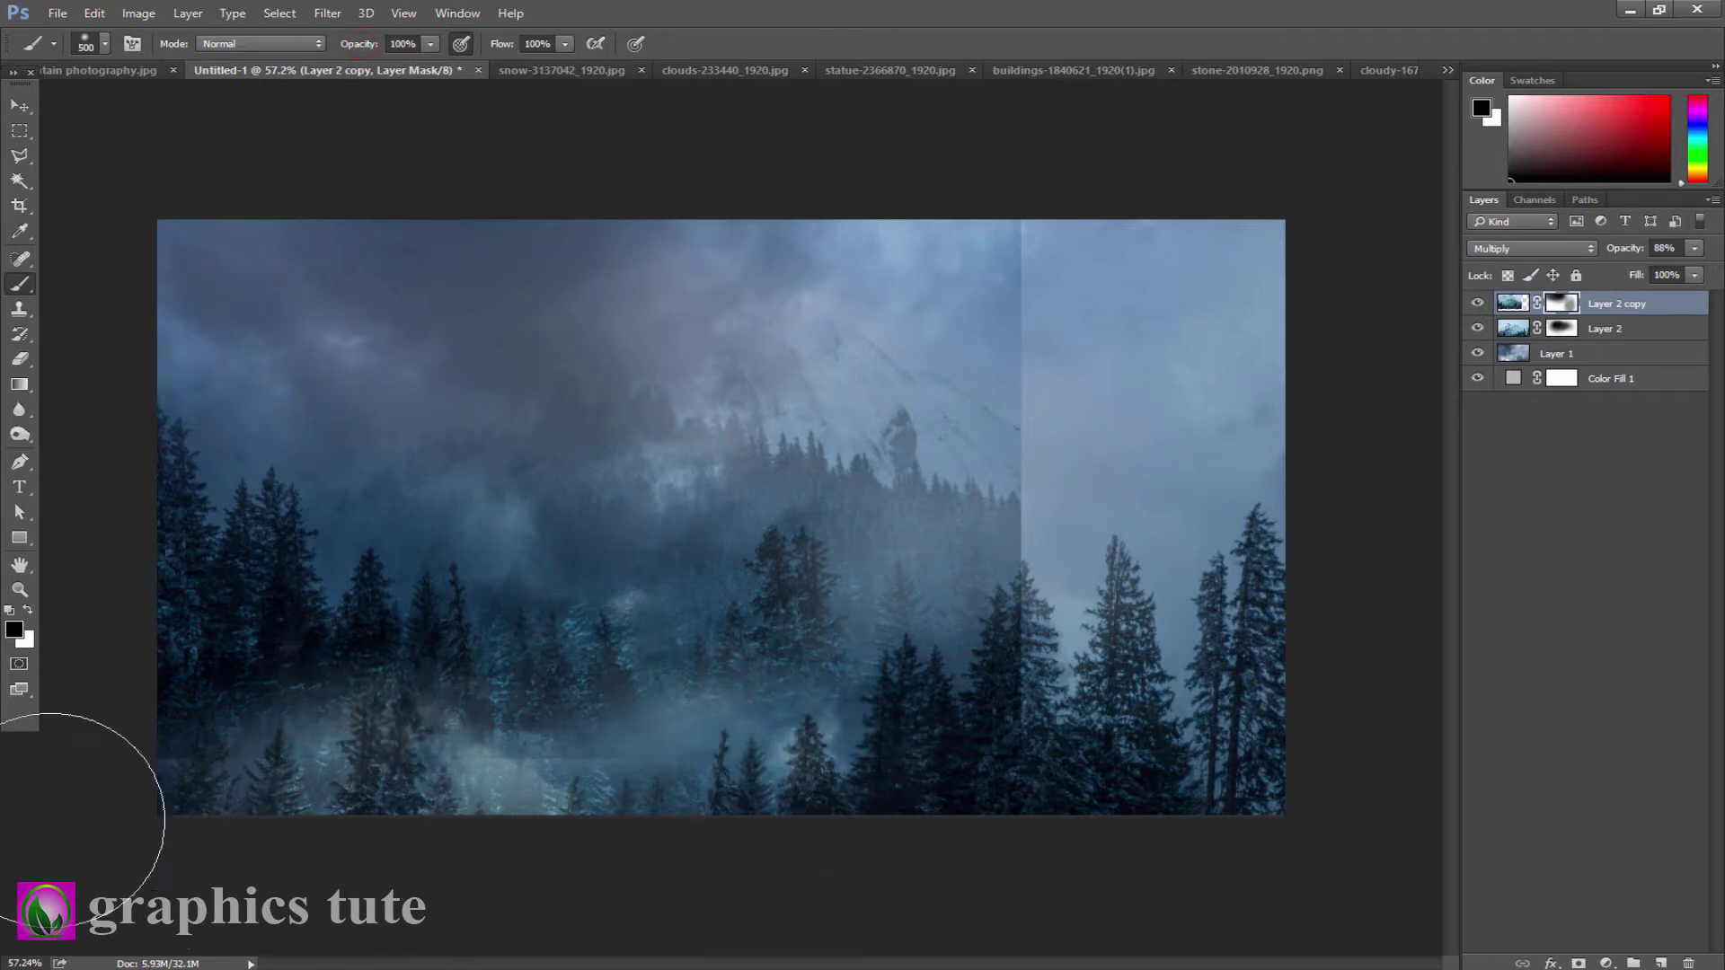
mouse_move(462, 866)
left_mouse_down()
mouse_move(950, 662)
mouse_move(1027, 347)
mouse_move(929, 256)
mouse_move(1088, 818)
left_mouse_up()
left_click_drag(719, 799, 268, 836)
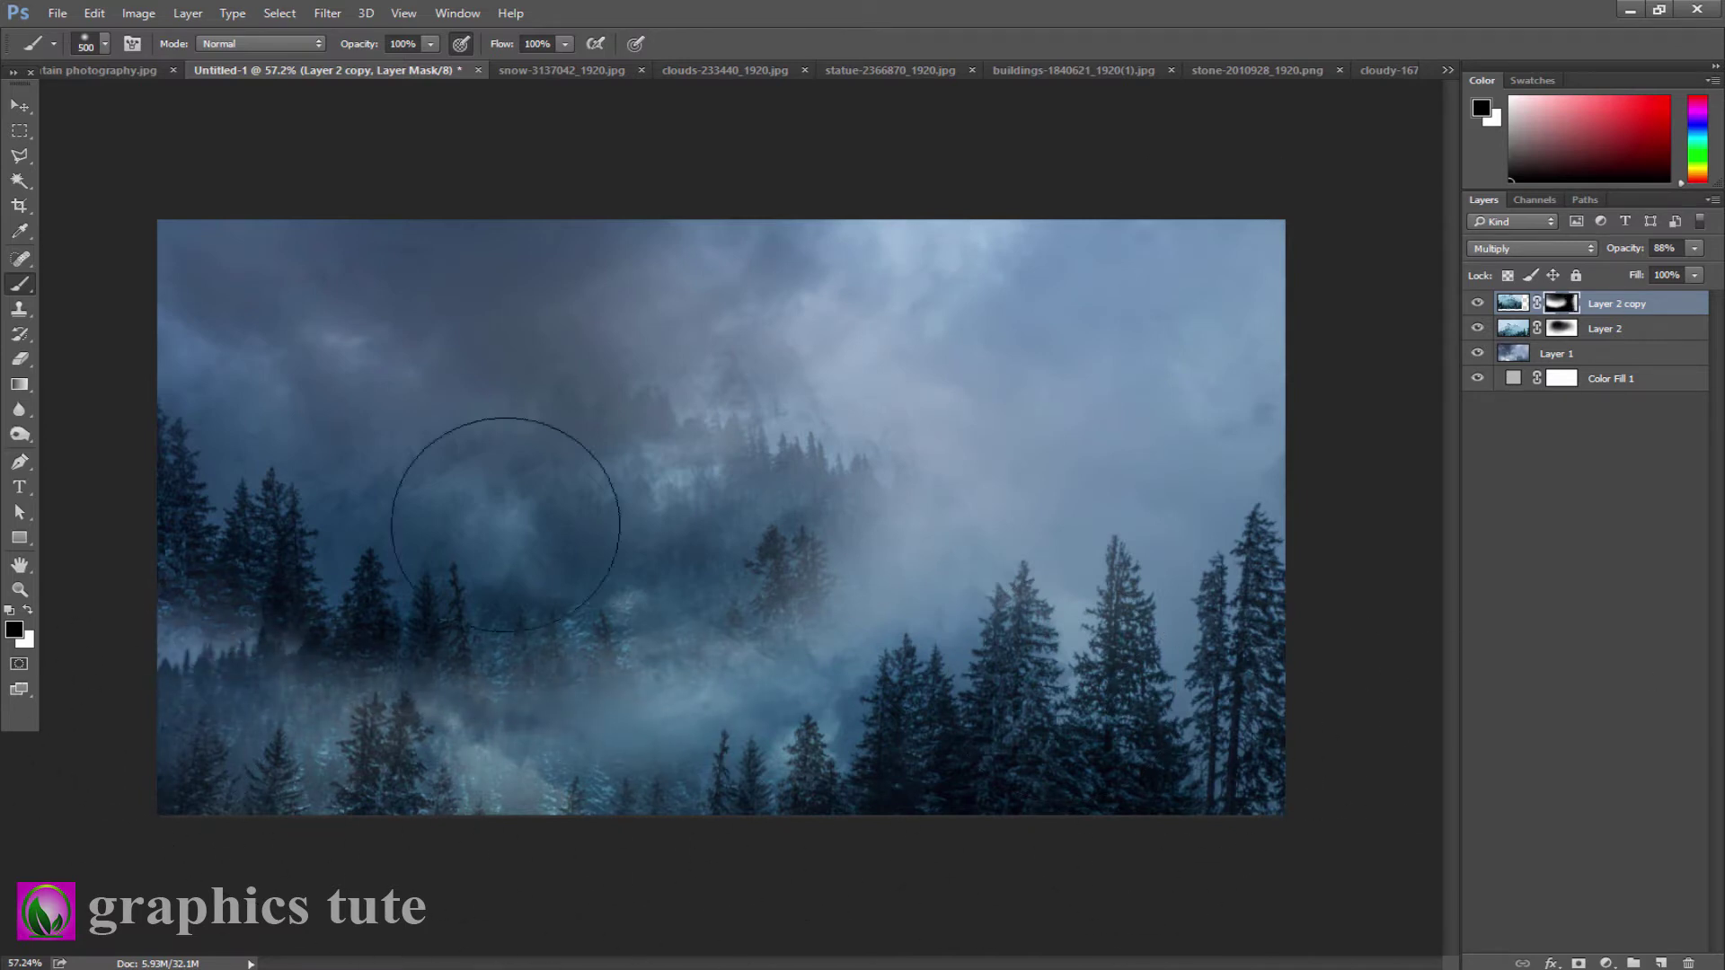
mouse_move(755, 471)
left_mouse_down()
mouse_move(820, 539)
mouse_move(623, 432)
left_mouse_up()
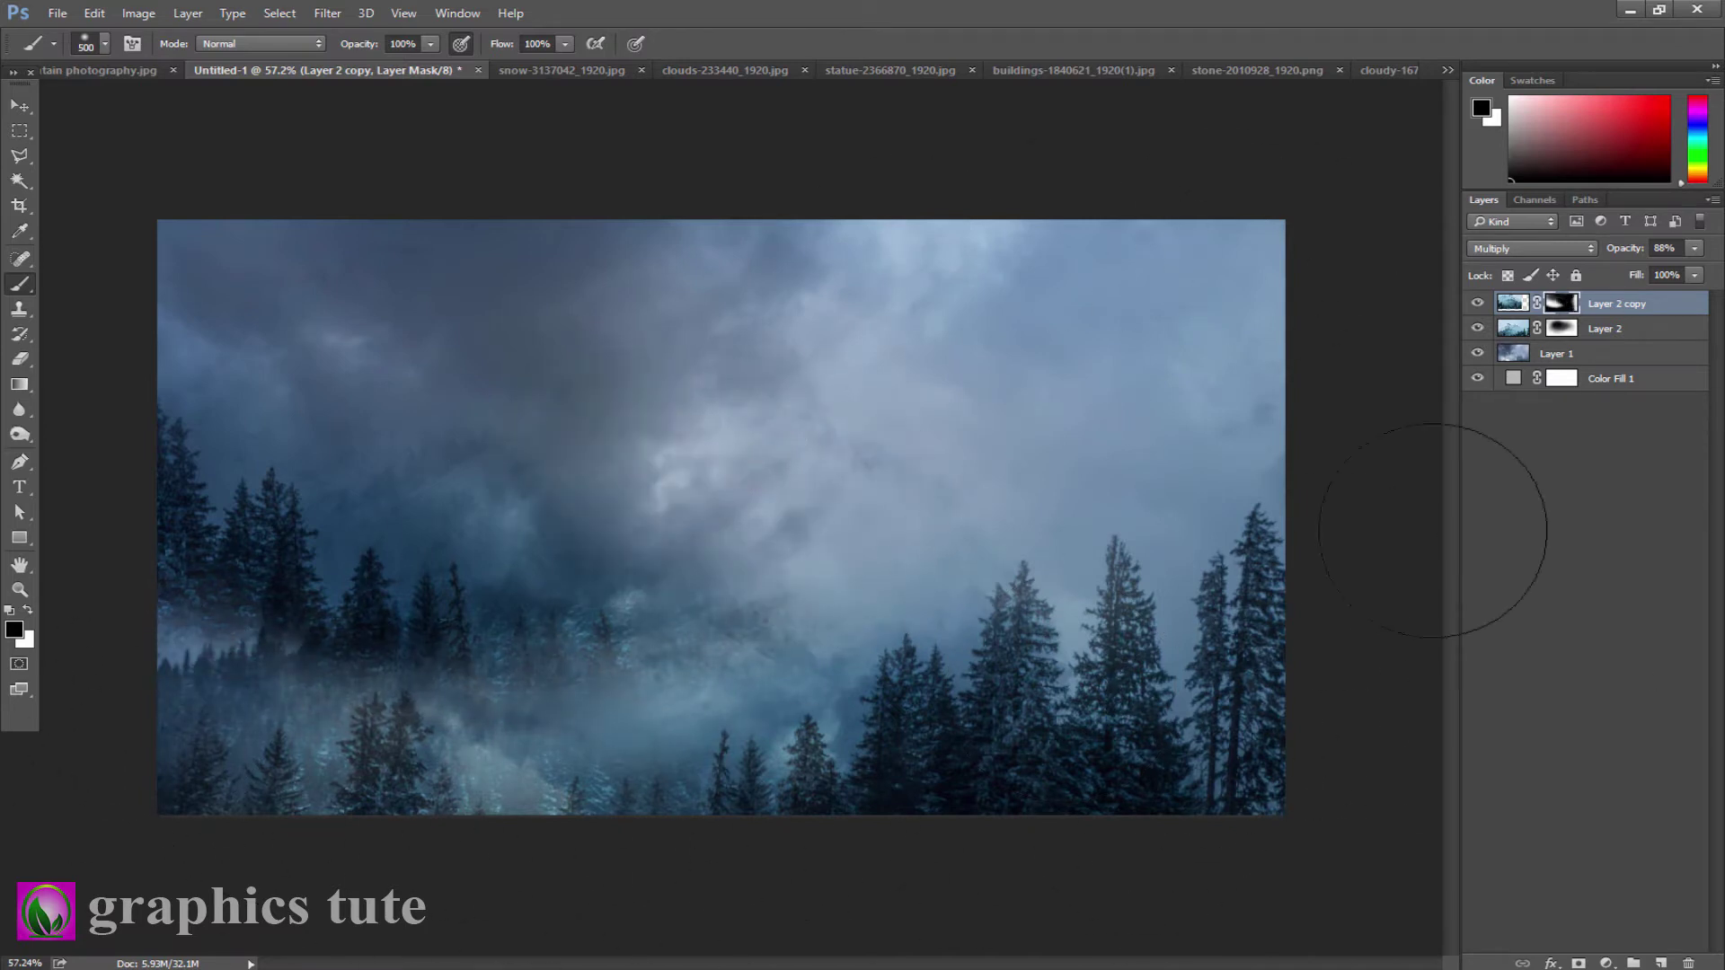
left_click_drag(494, 373, 281, 256)
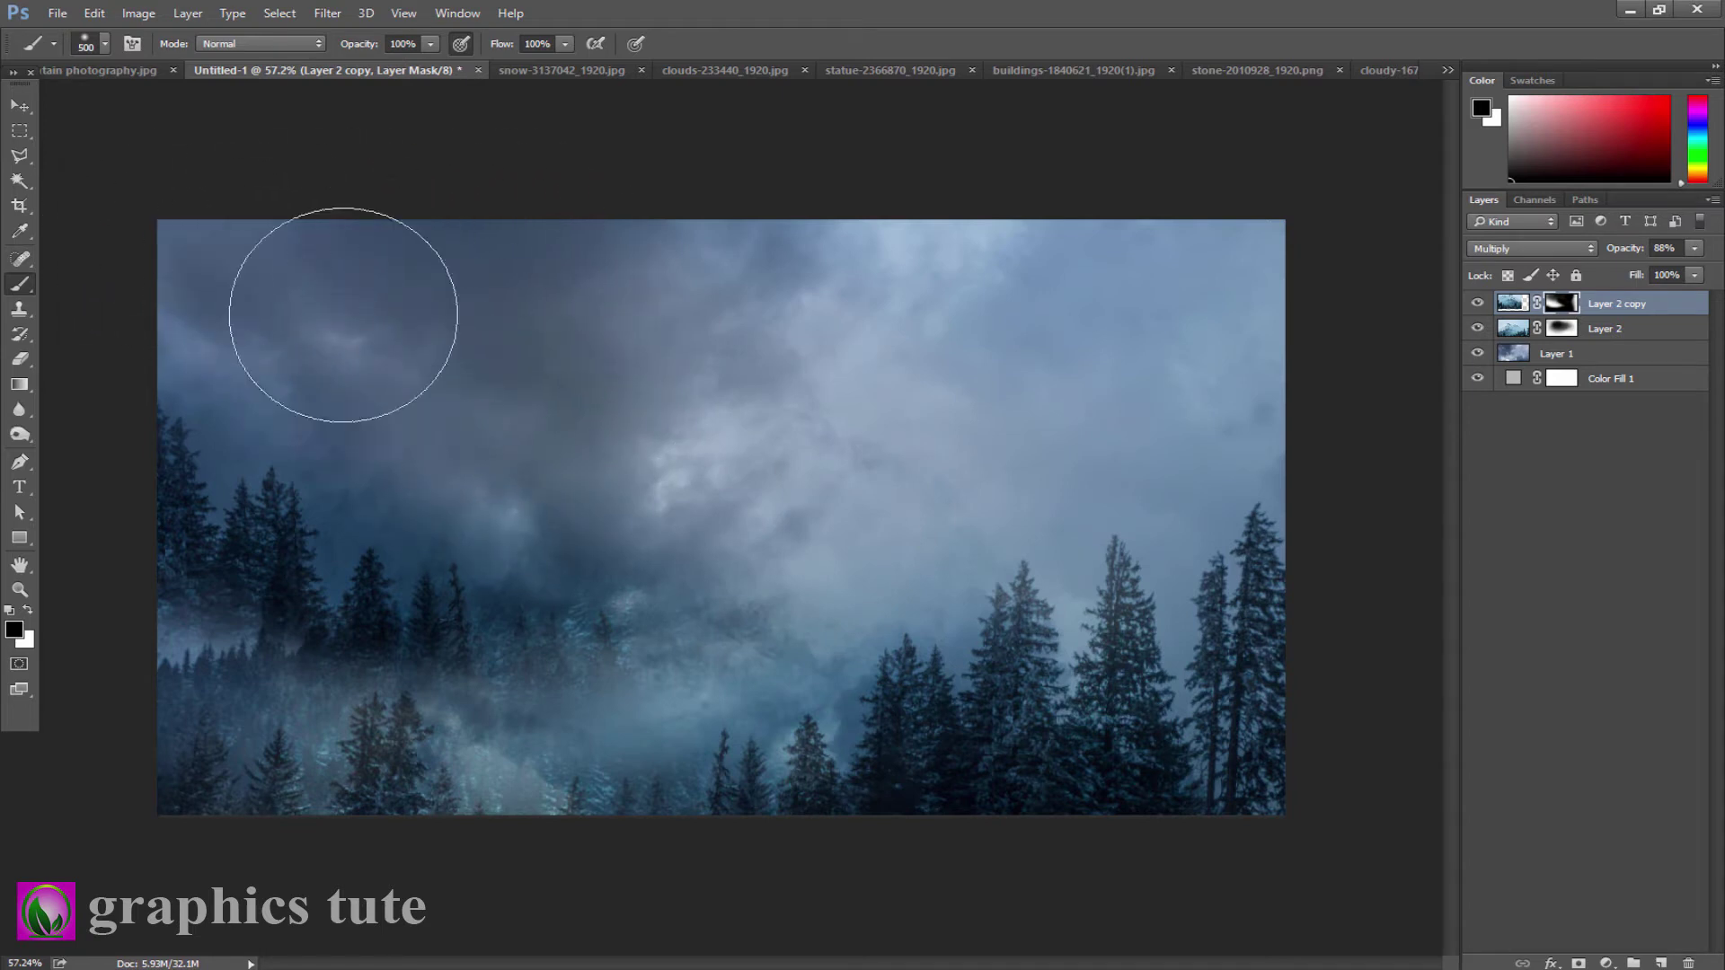
left_click_drag(343, 314, 396, 416)
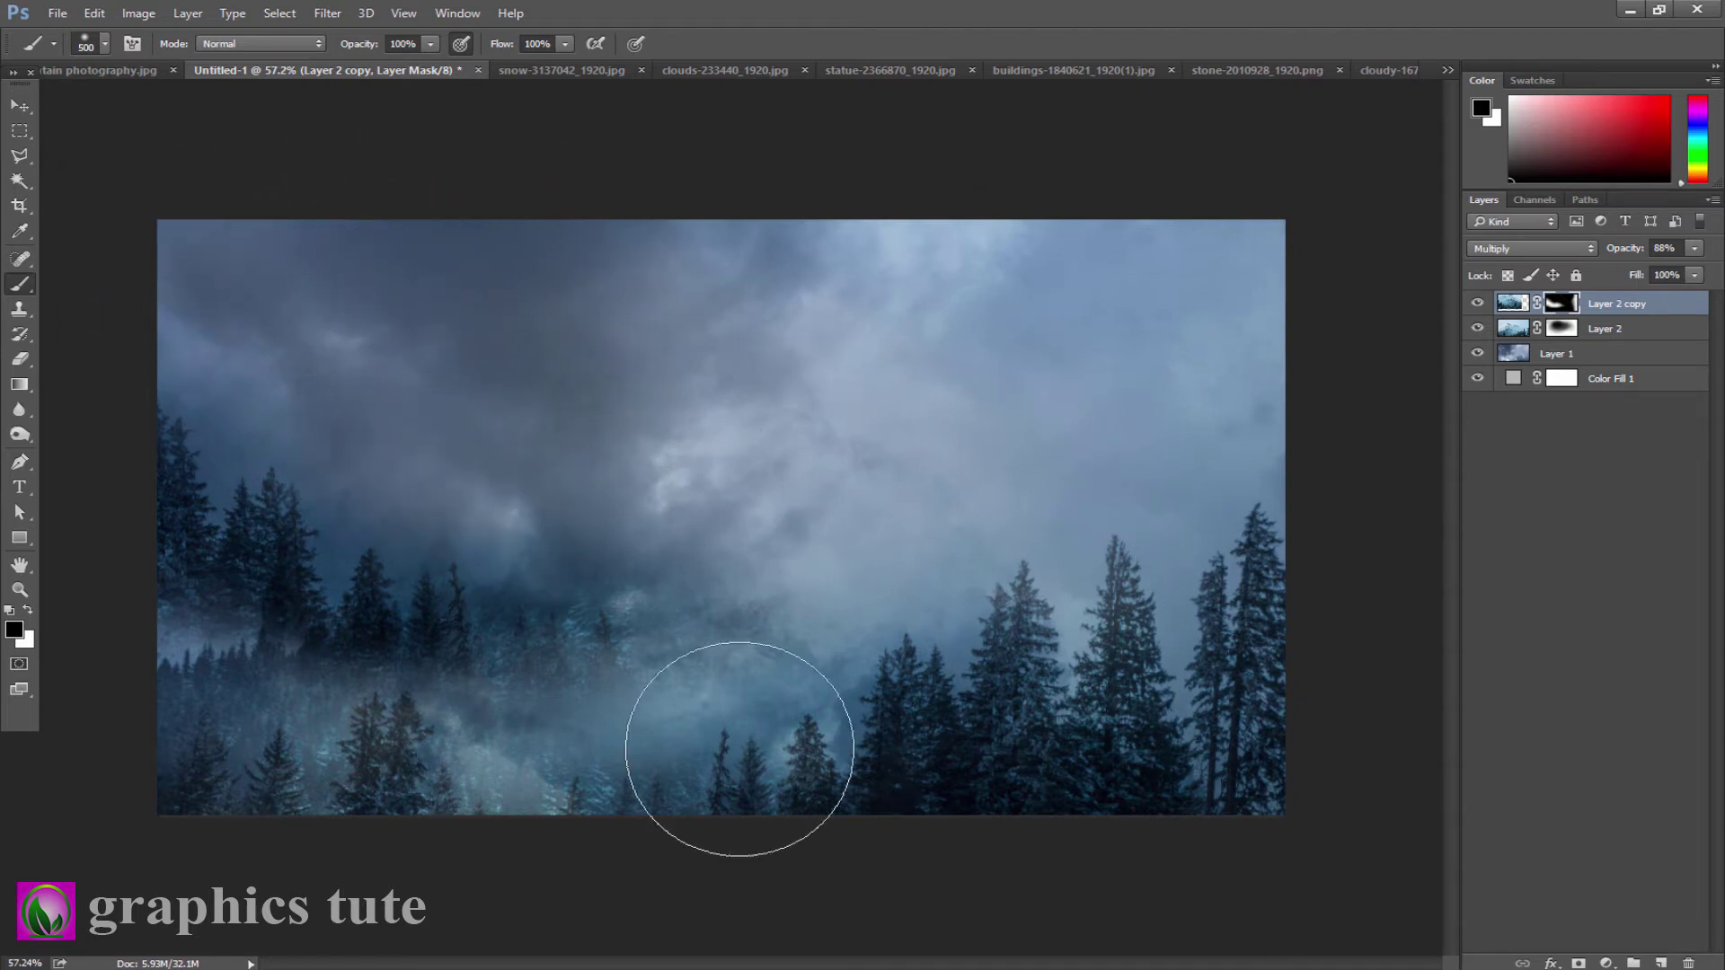
left_click(1482, 304)
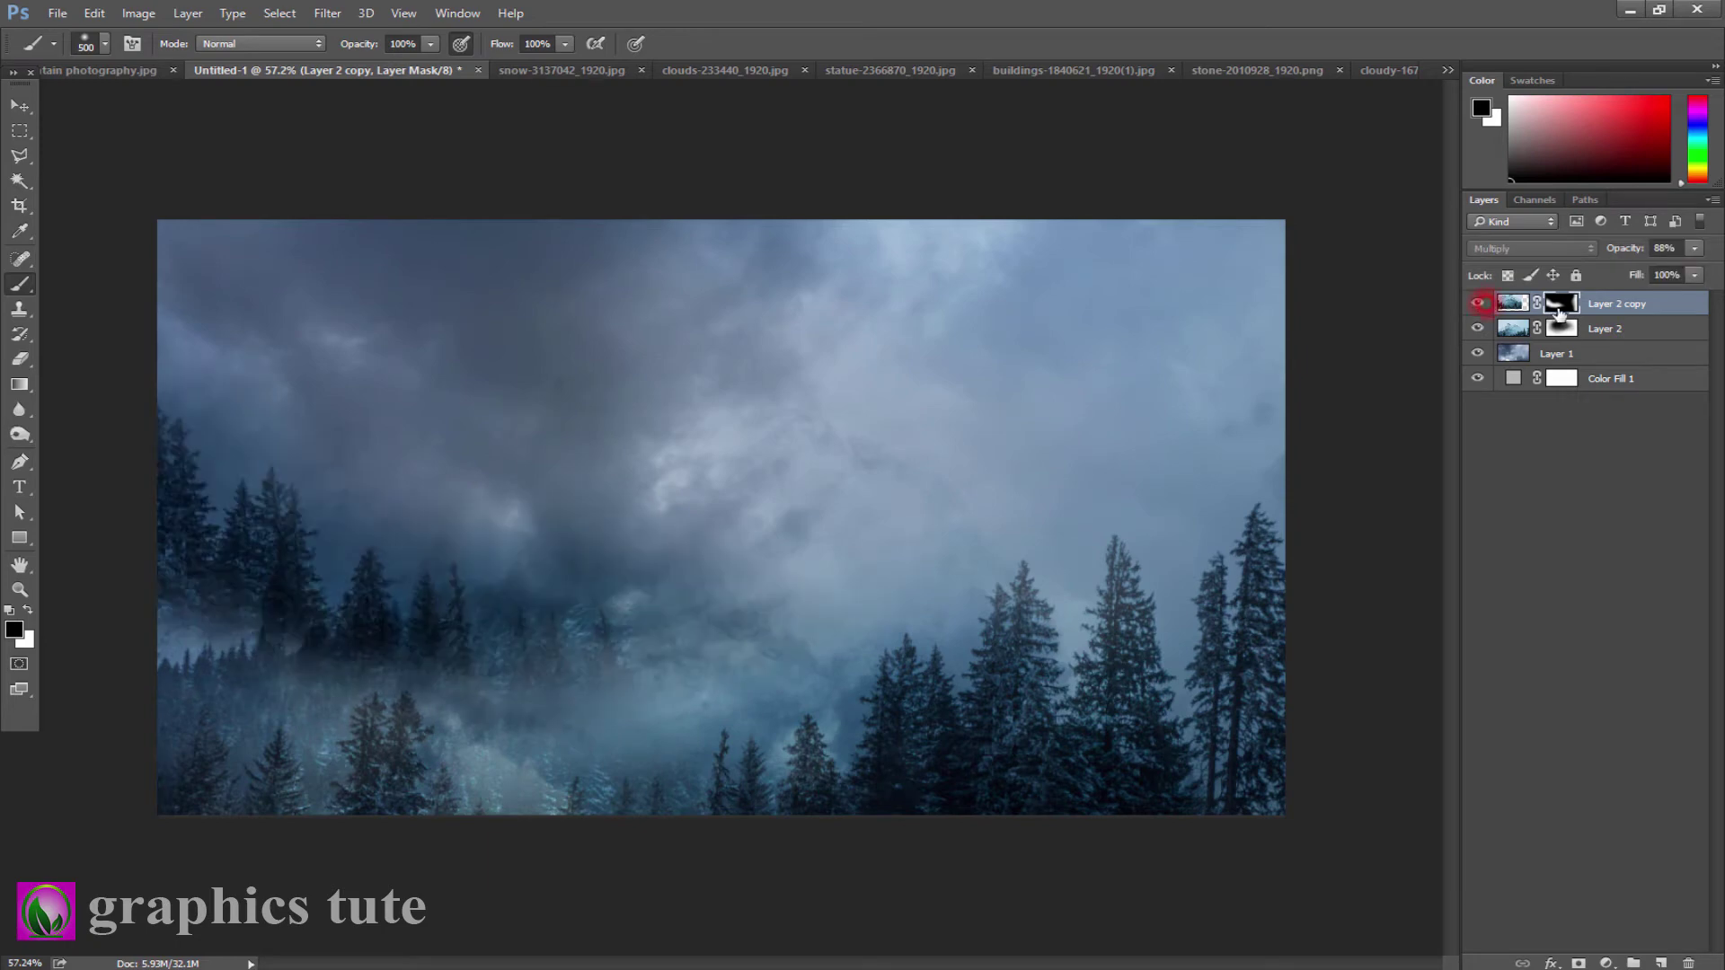
- Duplicate Layer 2 copy, shift it right and down, and reveal lower-left trees and mid sky on its mask
left_click(1622, 309)
key("ctrl+j")
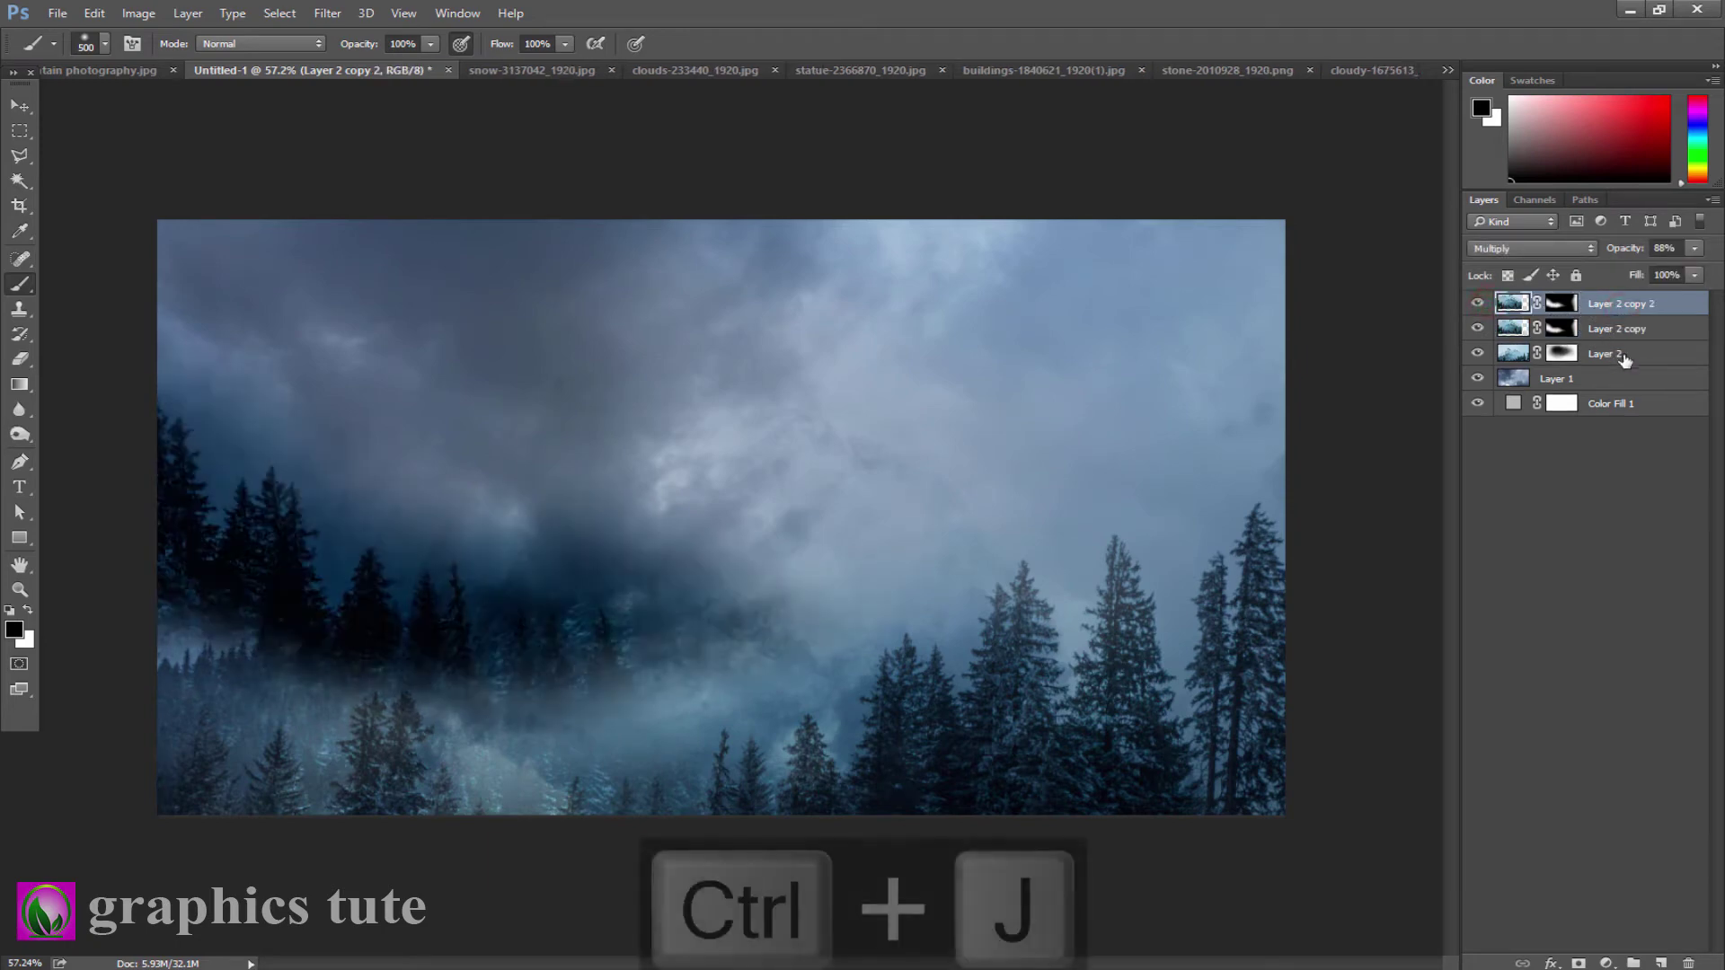
key("v")
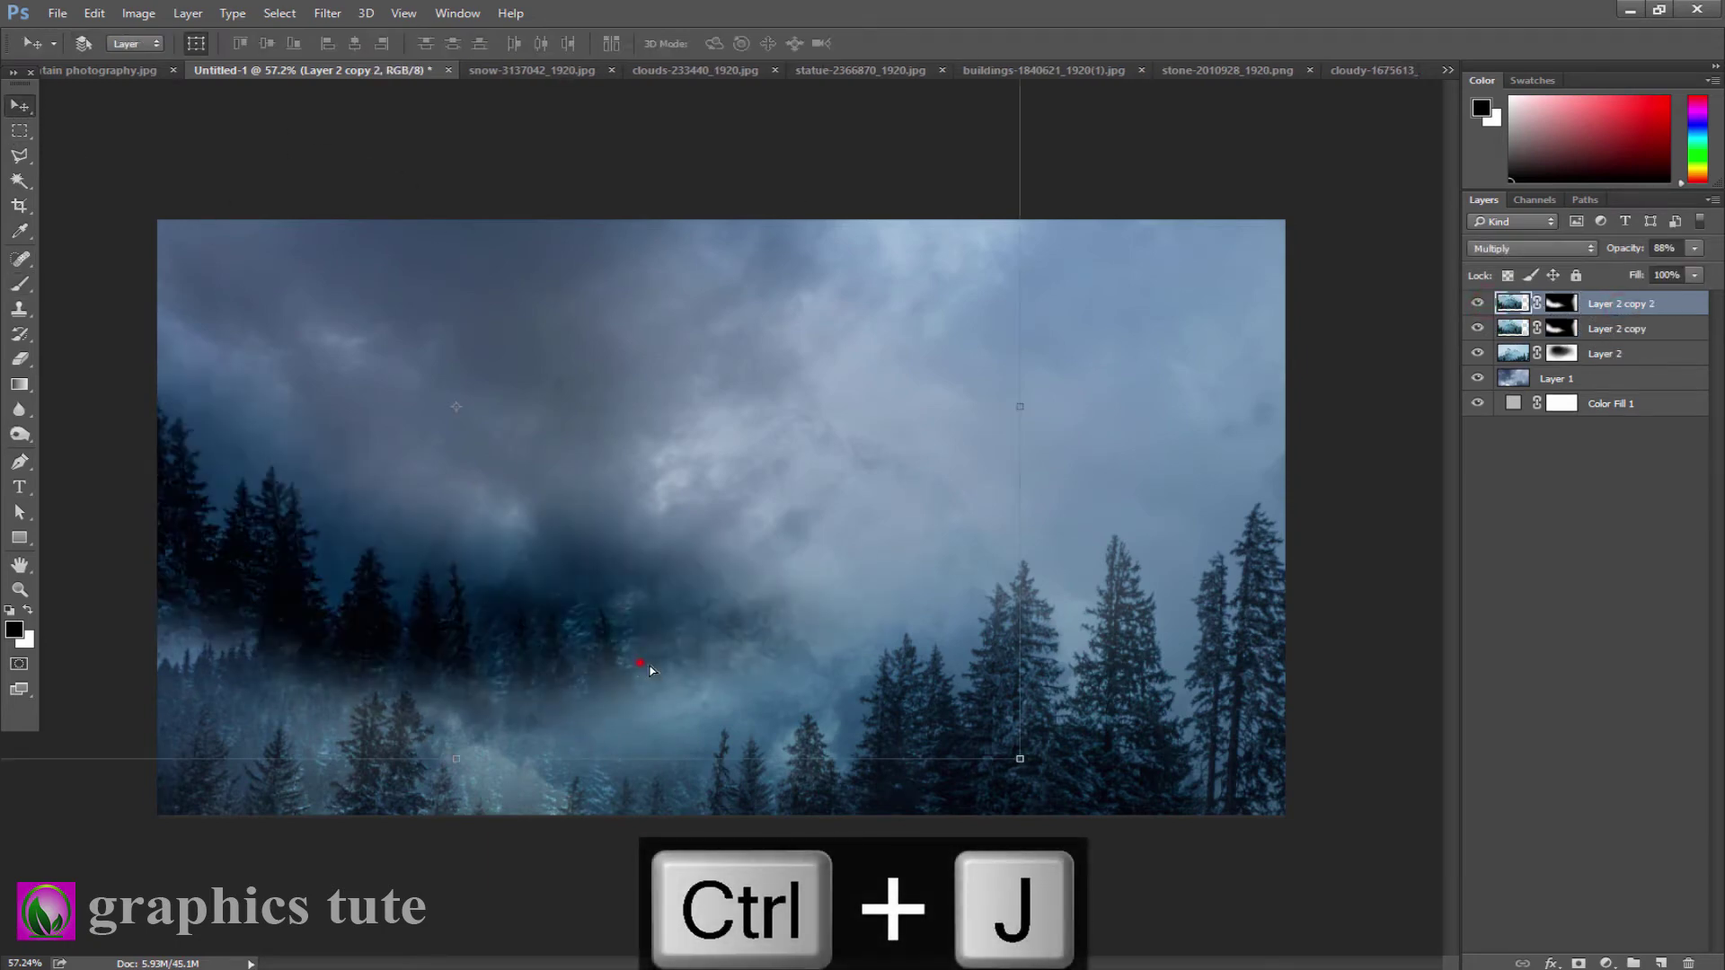
left_click_drag(650, 665, 910, 718)
left_click(1563, 303)
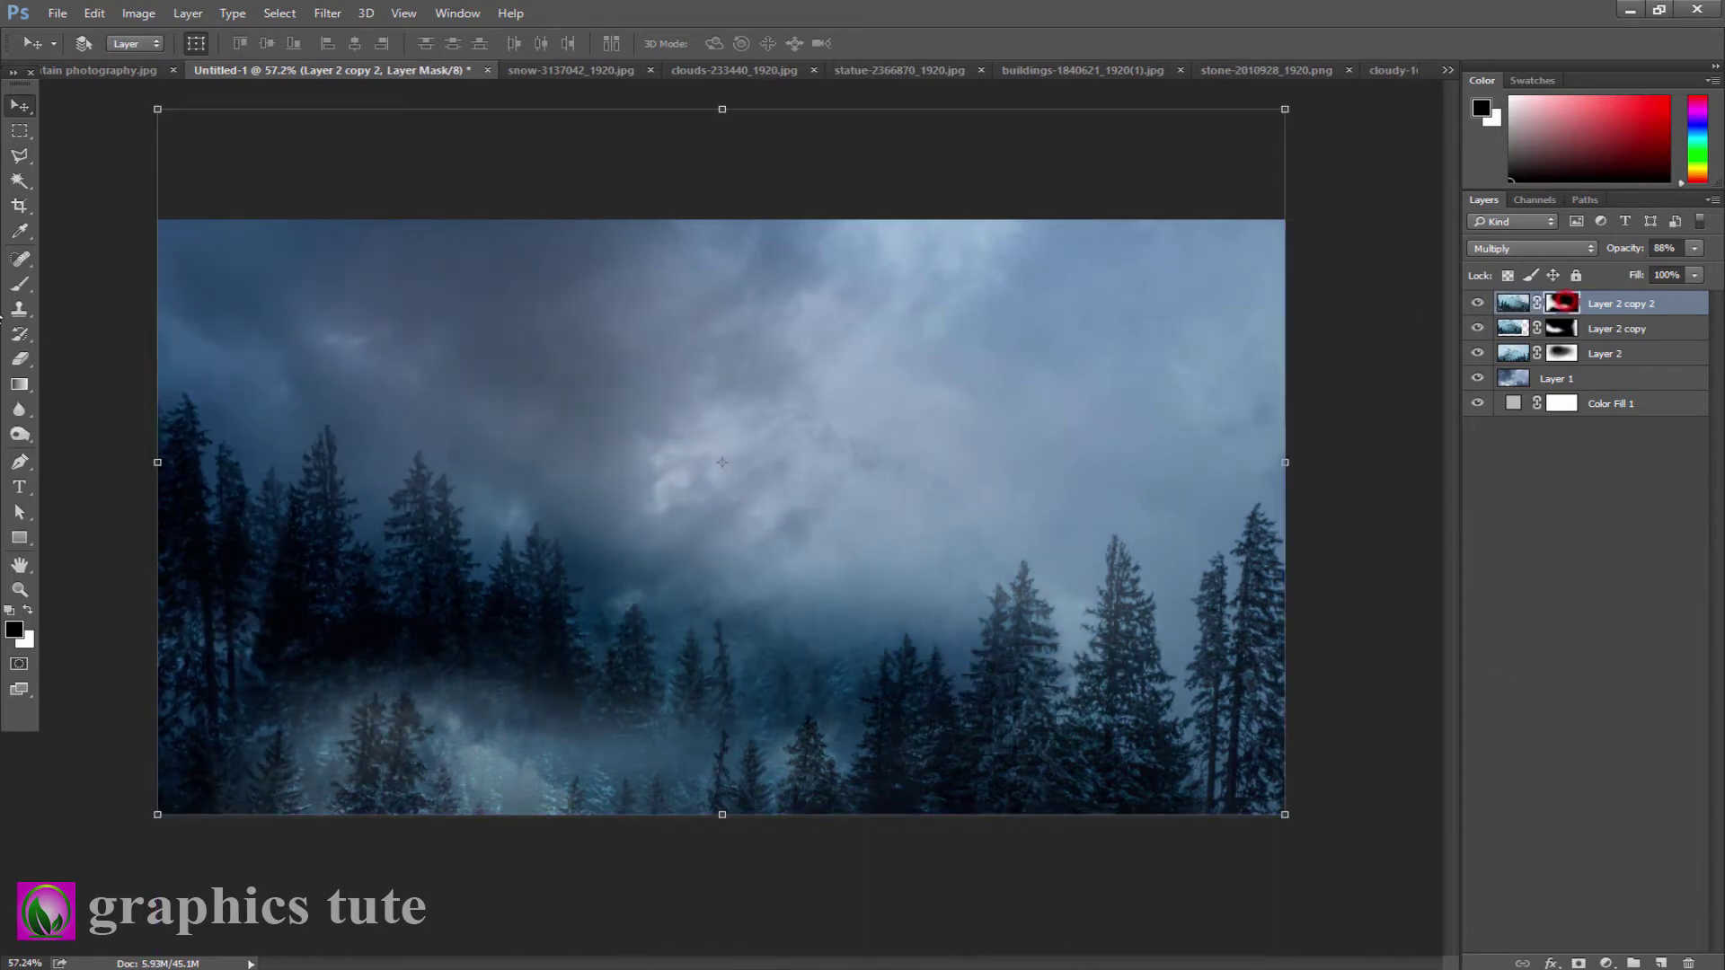
left_click(19, 284)
mouse_move(155, 405)
left_mouse_down()
mouse_move(500, 693)
mouse_move(302, 778)
left_mouse_up()
key("x")
mouse_move(713, 472)
left_mouse_down()
mouse_move(666, 470)
mouse_move(815, 506)
mouse_move(808, 539)
mouse_move(566, 397)
mouse_move(878, 327)
mouse_move(433, 590)
mouse_move(500, 385)
mouse_move(1009, 520)
mouse_move(1096, 500)
mouse_move(1109, 611)
left_mouse_up()
- Move the new mountain peak down and left, fogging over its left ridge
left_click(33, 117)
left_click_drag(822, 401, 783, 519)
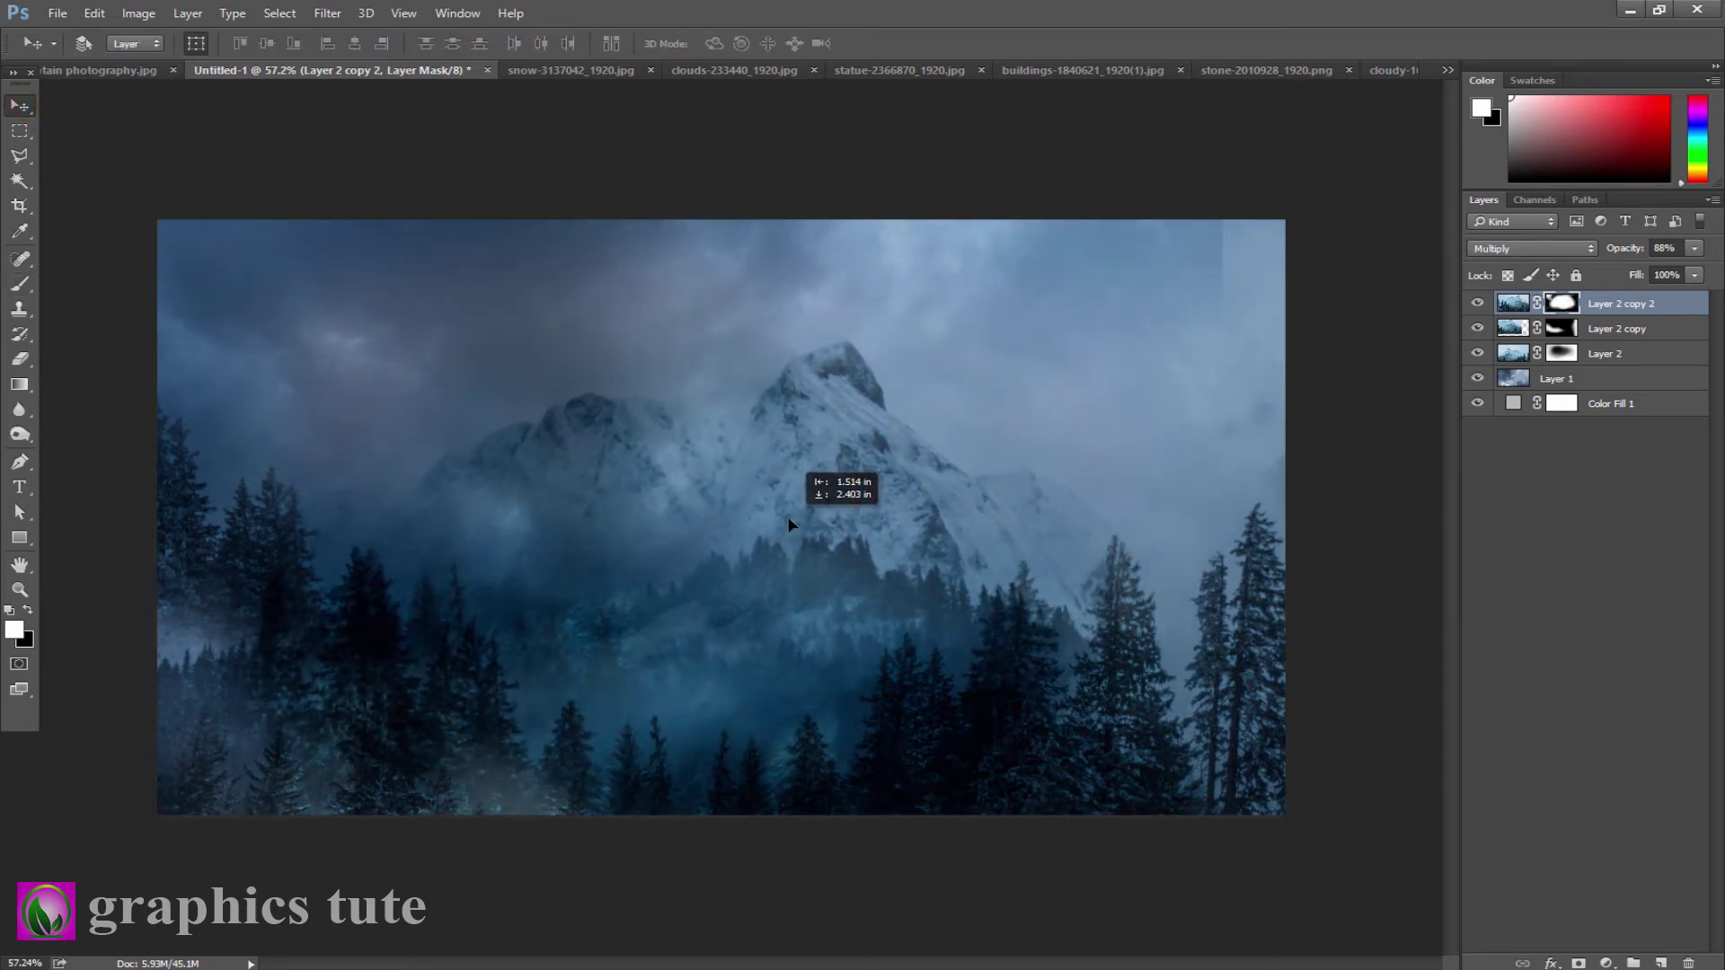
left_click(20, 284)
left_click(1001, 512)
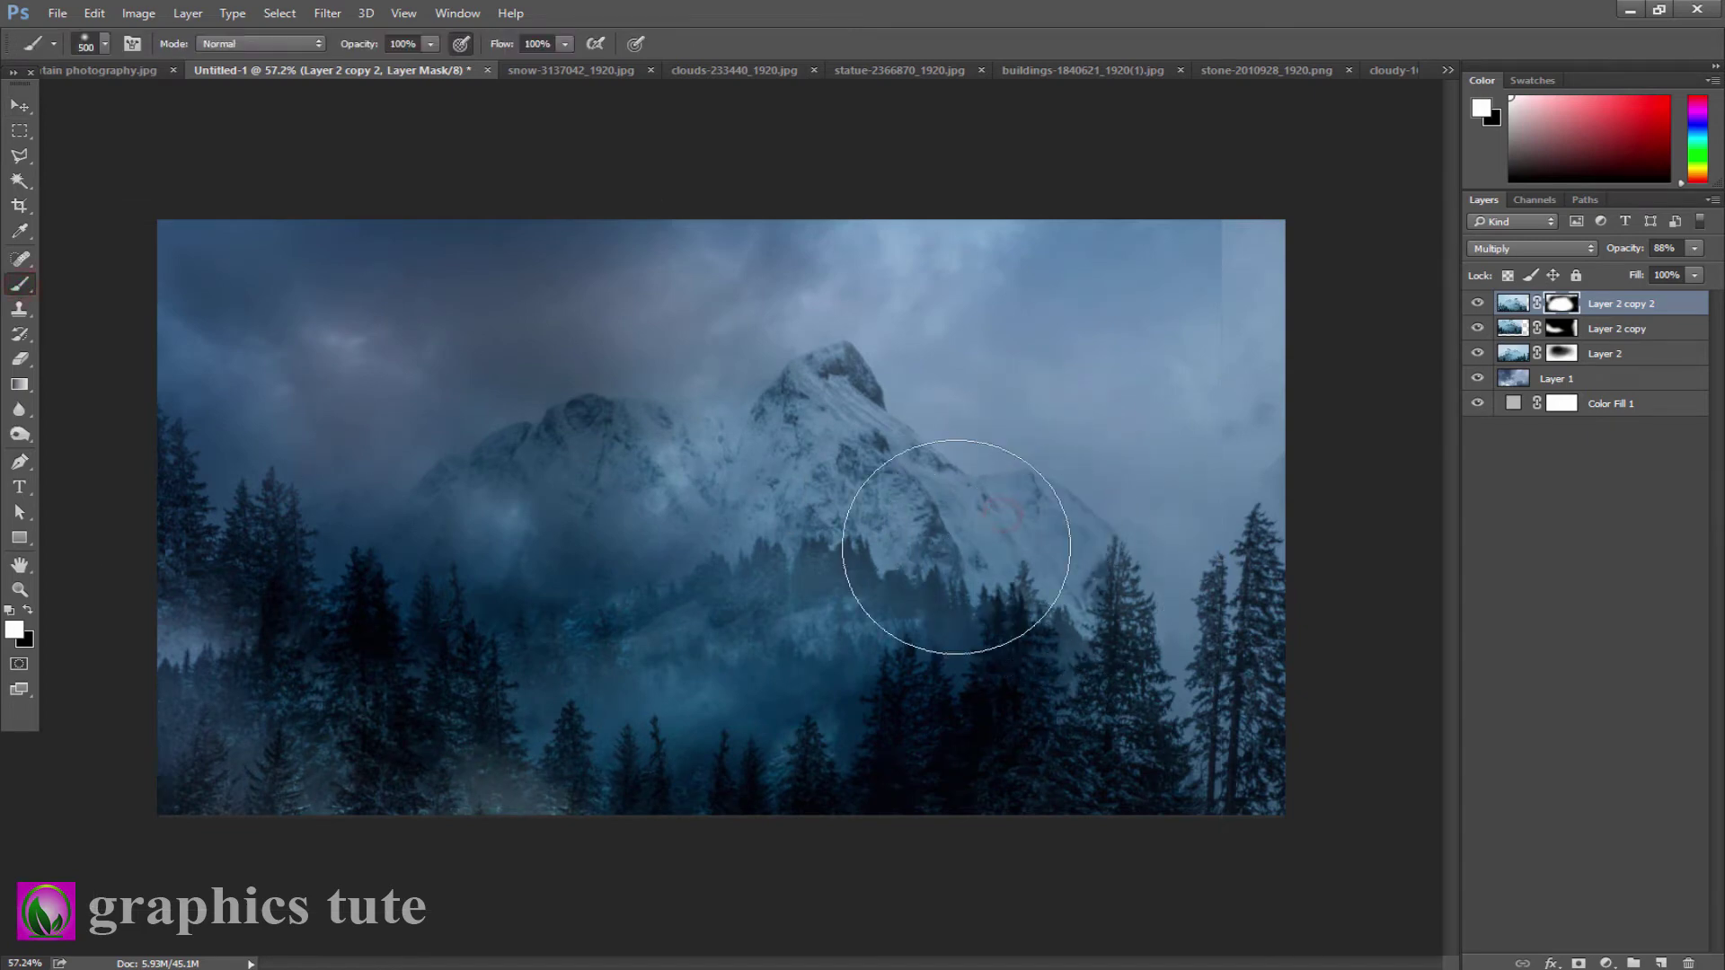
left_click_drag(432, 590, 310, 451)
- Flip Layer 2 copy 2 horizontally and slide it to the right
left_click(14, 108)
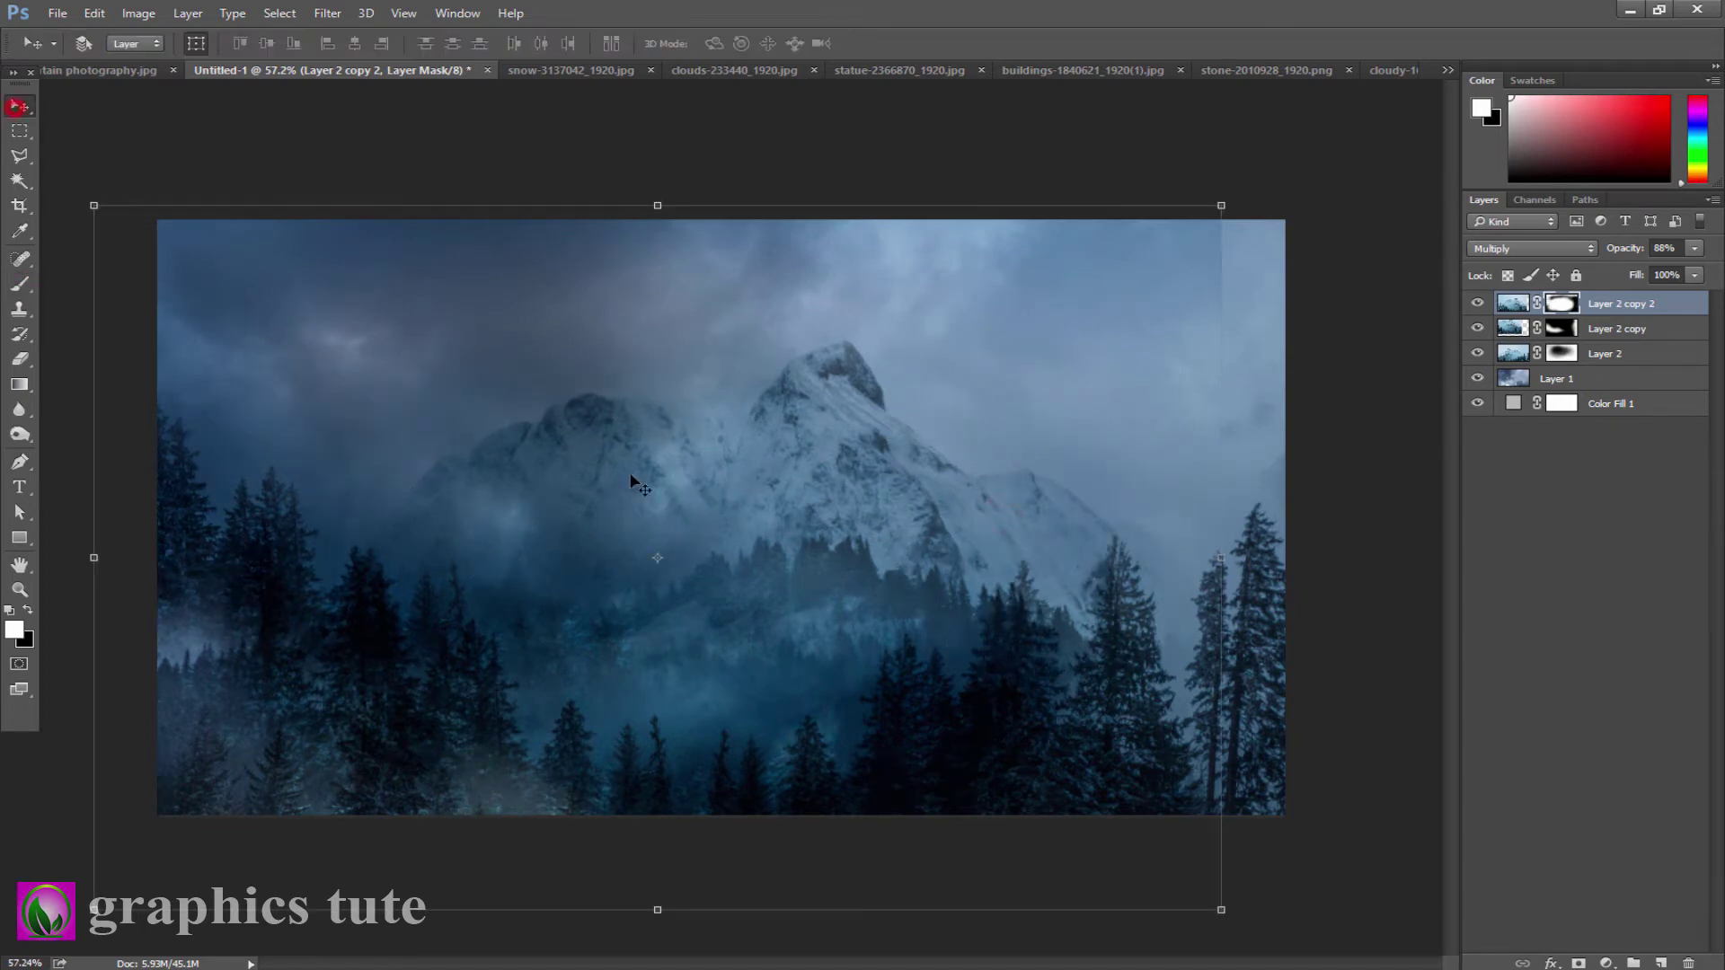
key("ctrl+t")
right_click(662, 557)
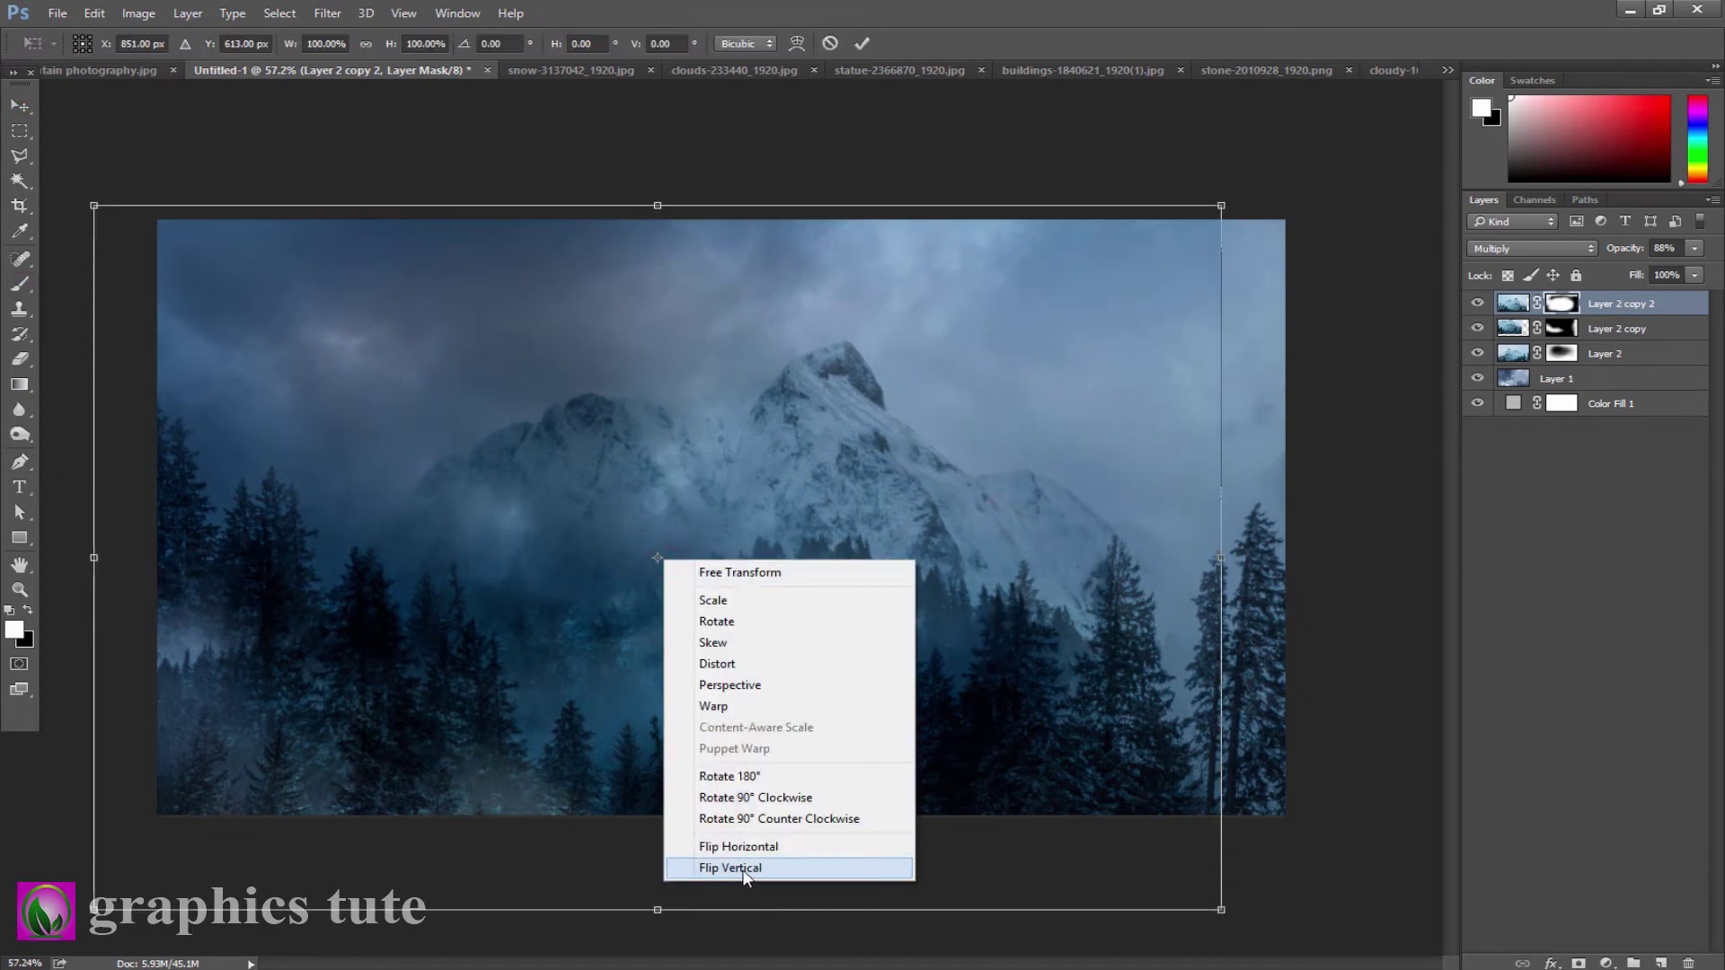
left_click(762, 846)
left_click_drag(831, 574, 948, 580)
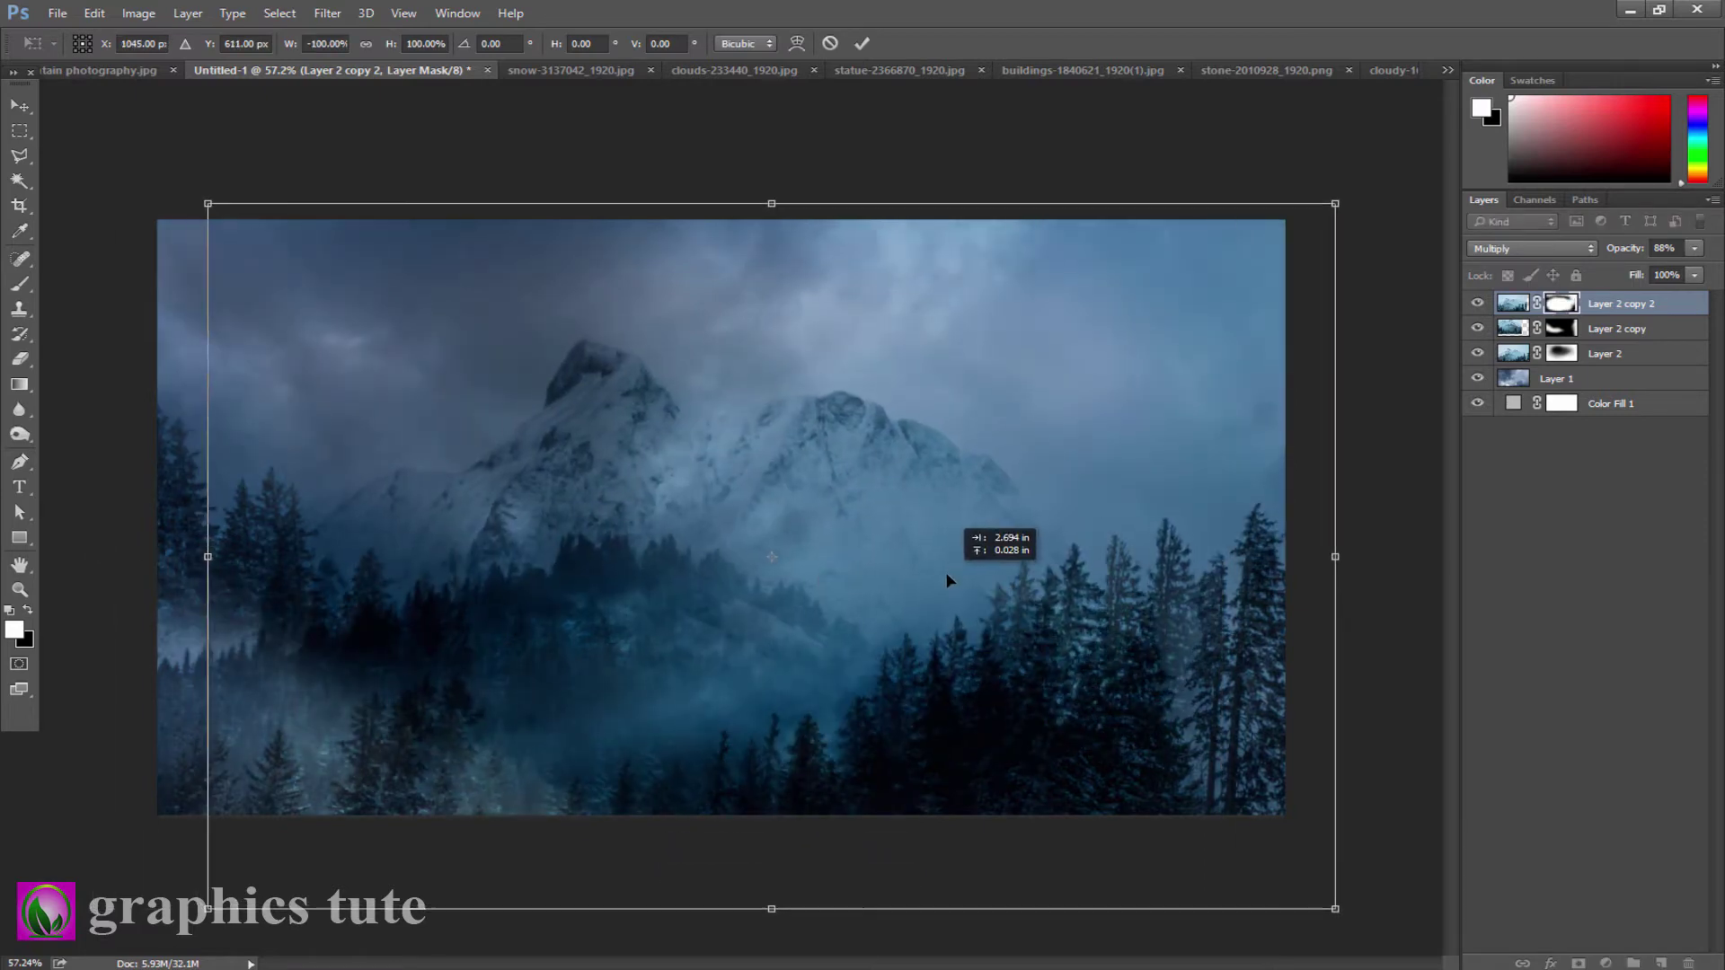
left_click(864, 42)
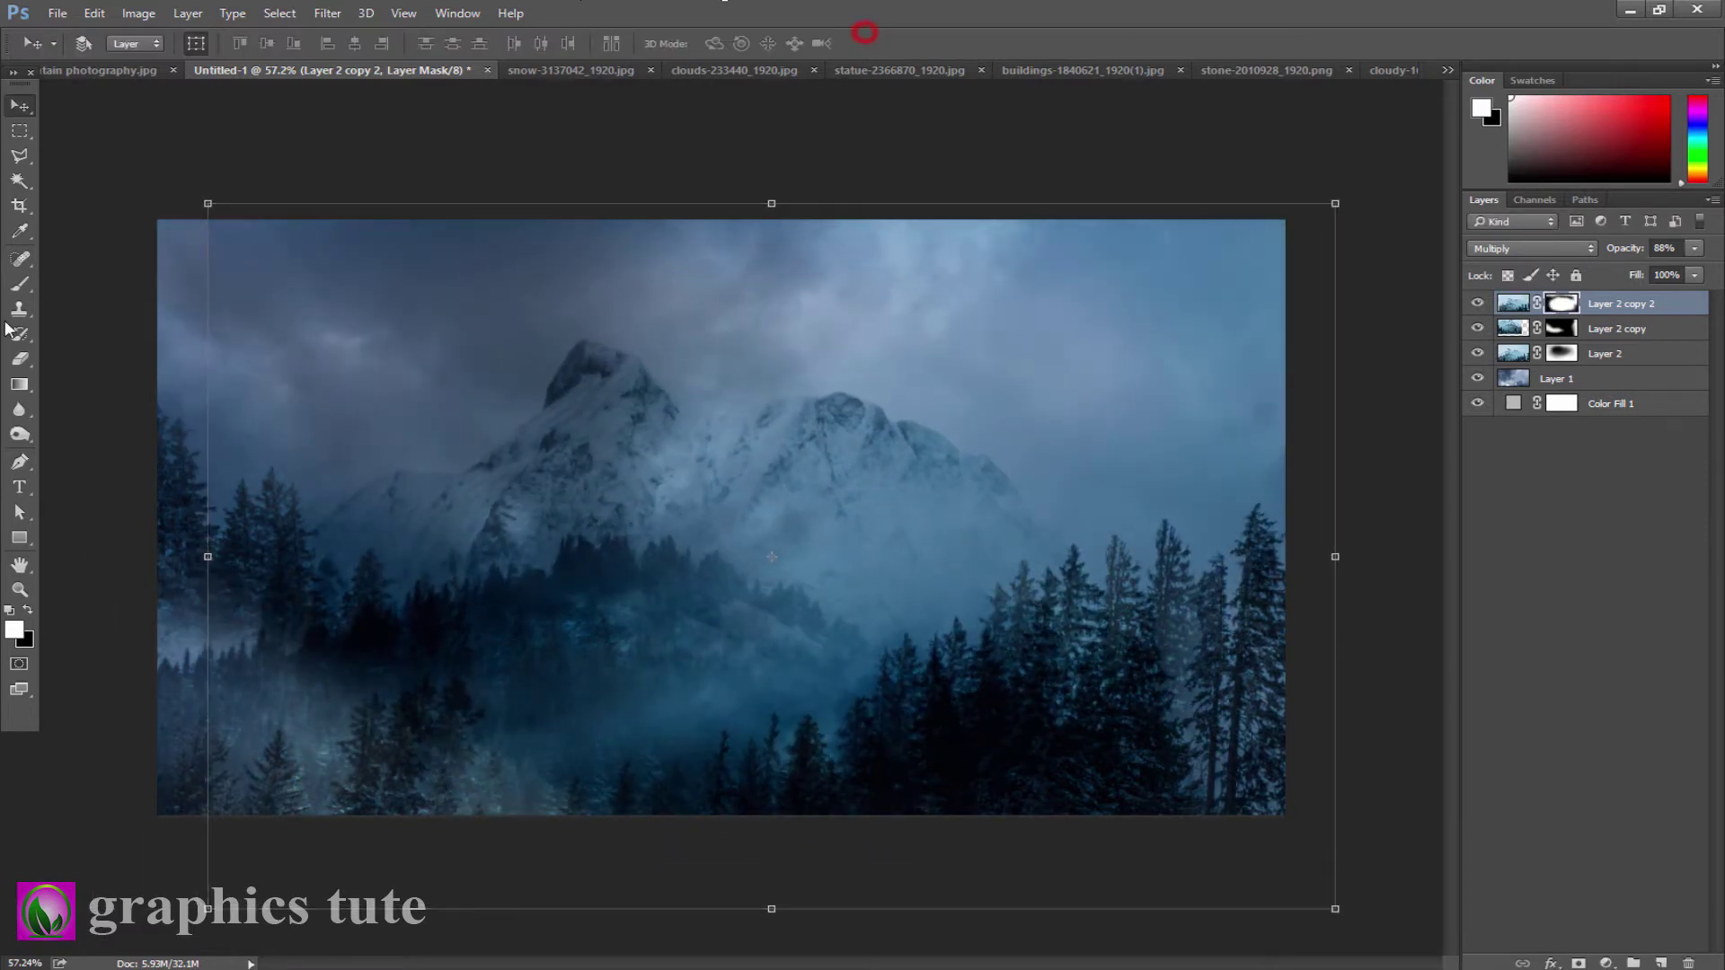
- Brush fog across the lower-left, middle and right trees on the mask, then nudge the layer right
left_click(19, 287)
left_click_drag(689, 486, 808, 467)
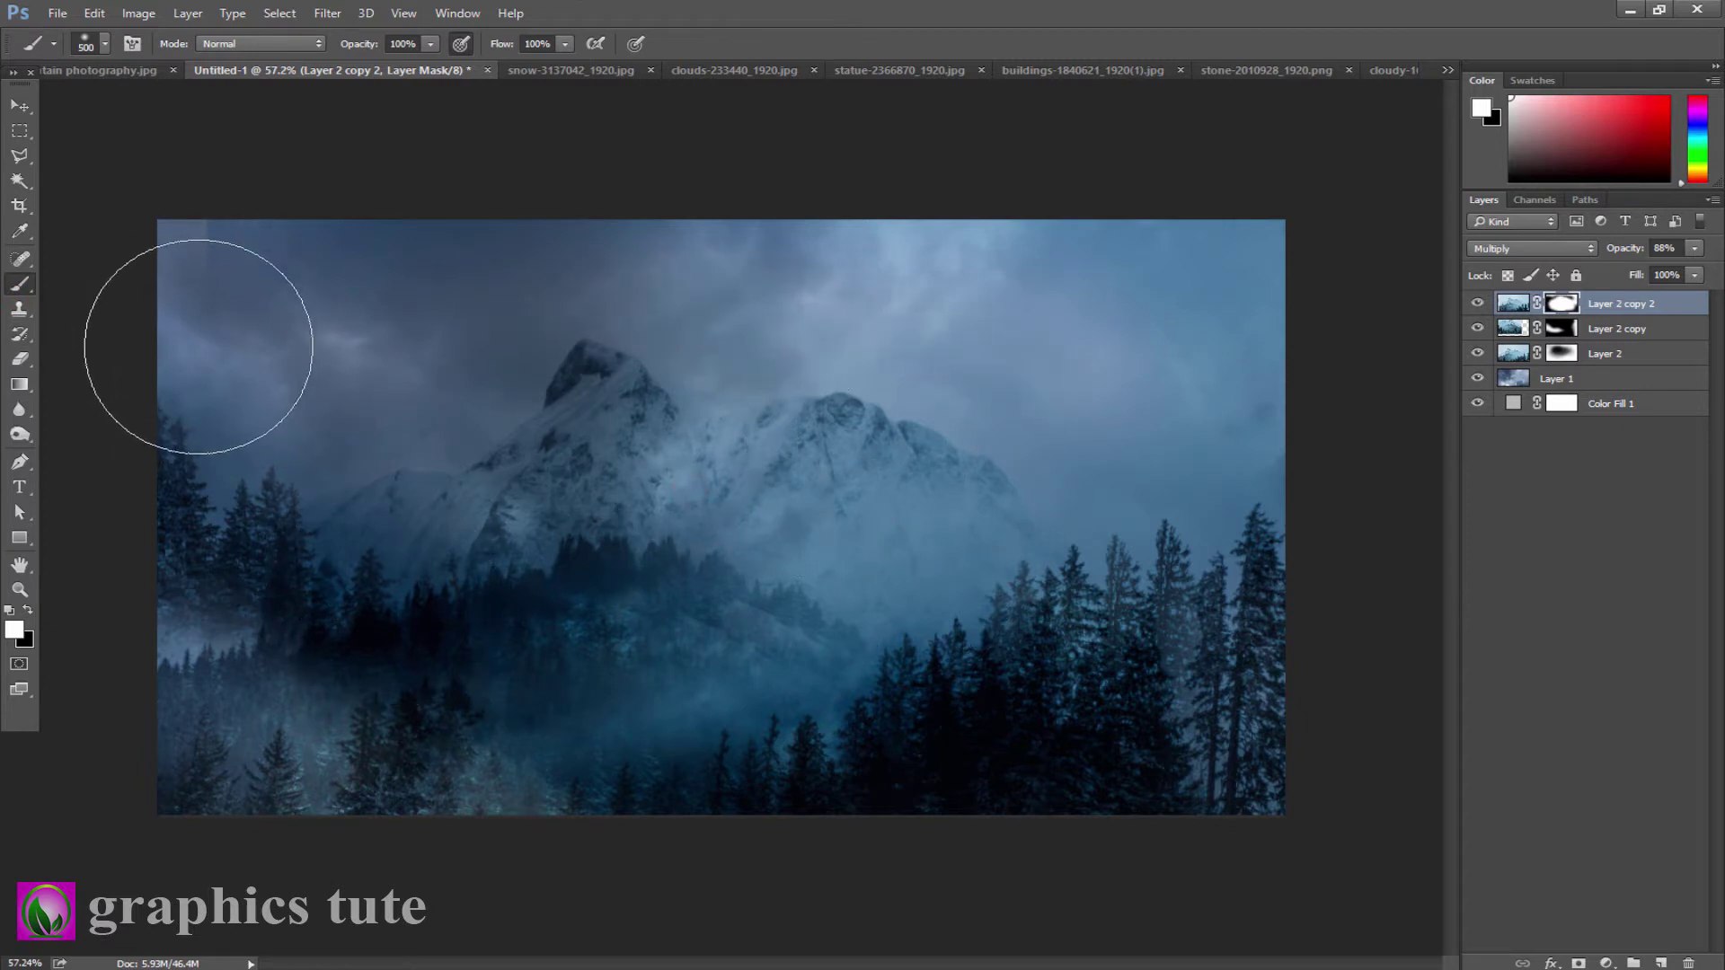
key("x")
left_click_drag(449, 755, 1232, 724)
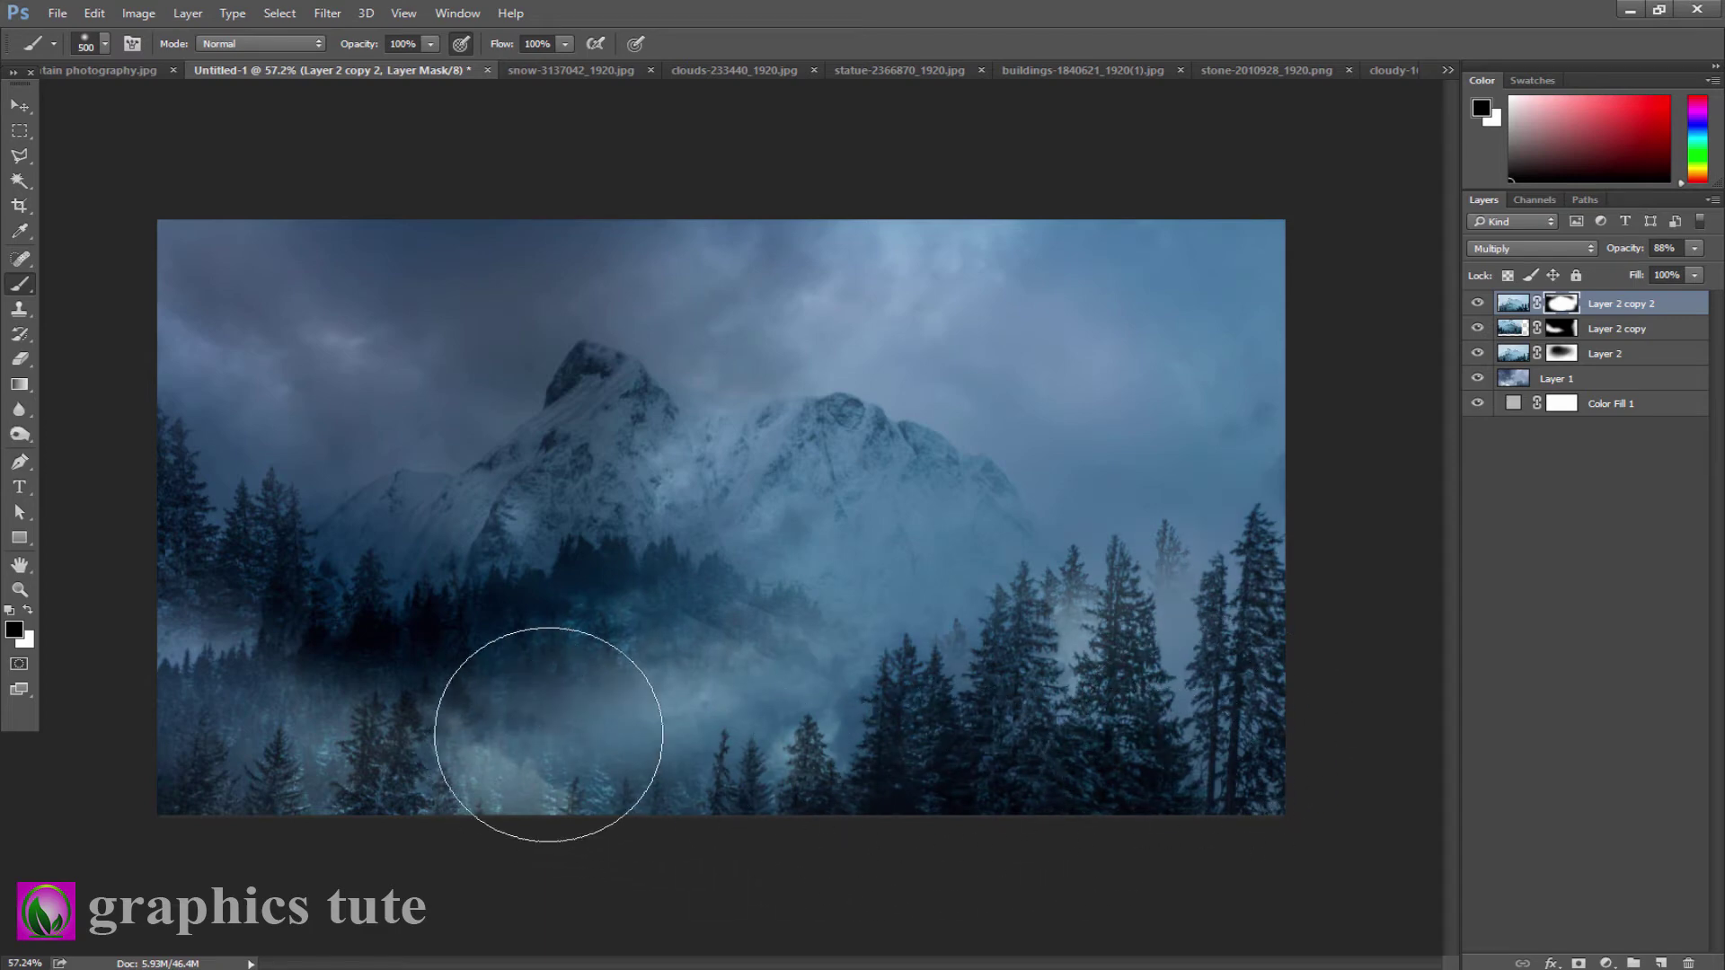
mouse_move(548, 735)
left_mouse_down()
mouse_move(512, 666)
mouse_move(354, 662)
mouse_move(296, 596)
mouse_move(258, 591)
left_mouse_up()
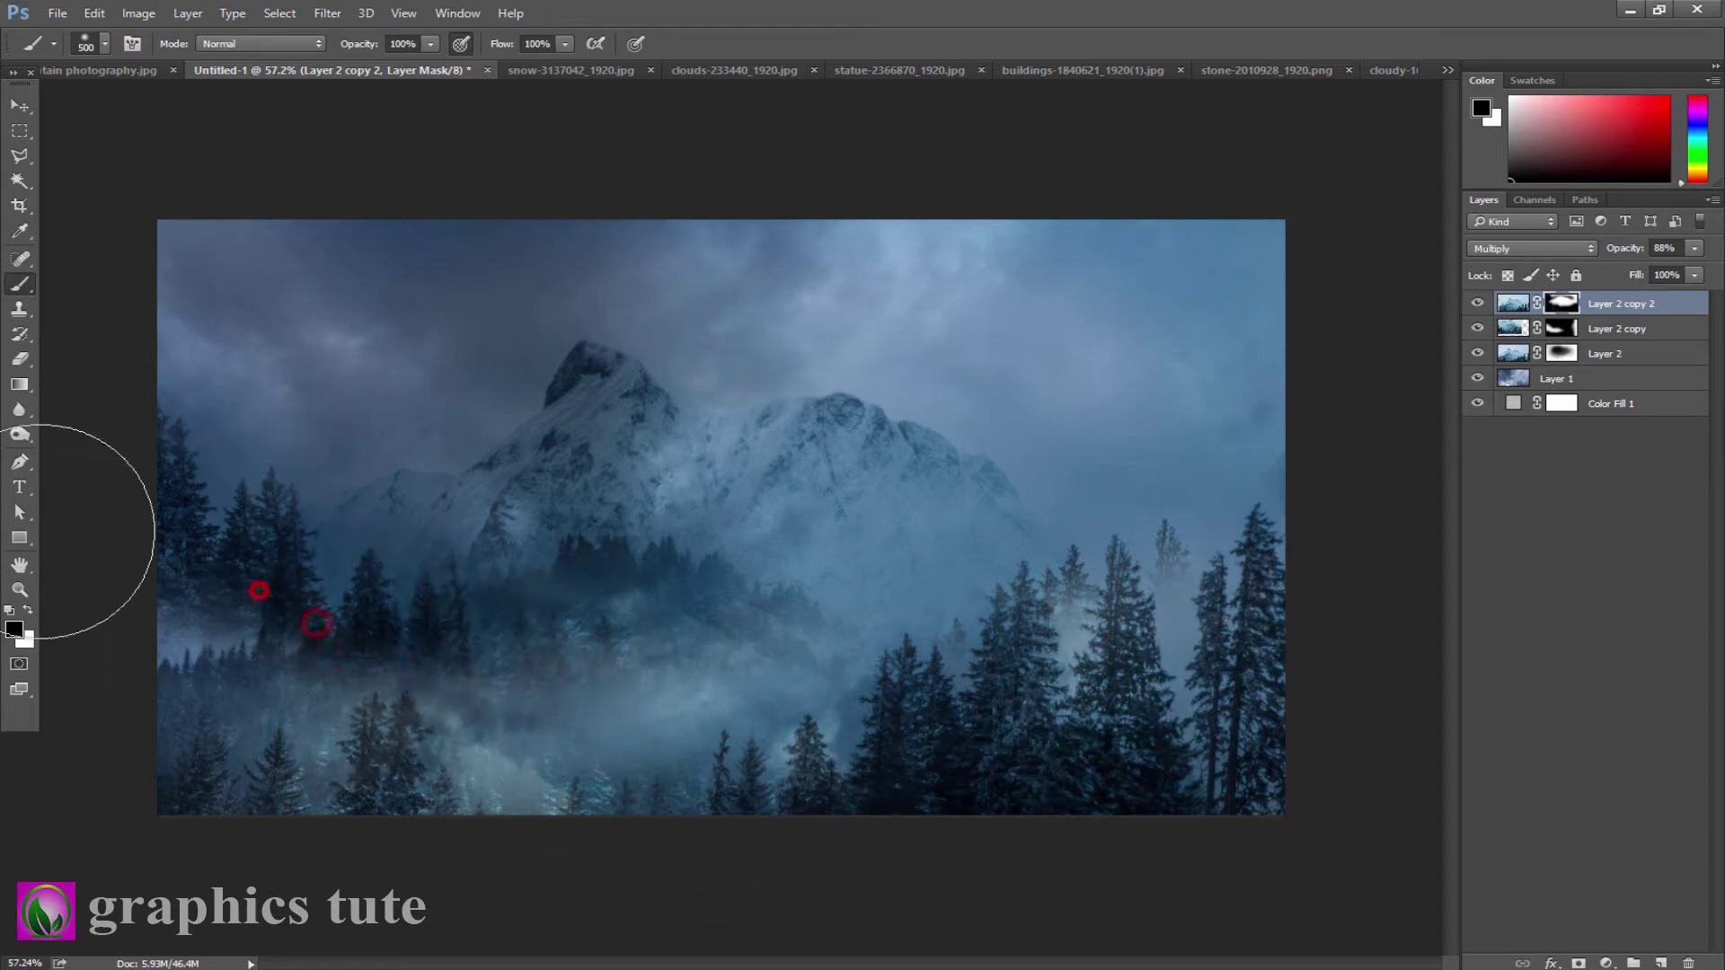
left_click_drag(830, 695, 1284, 728)
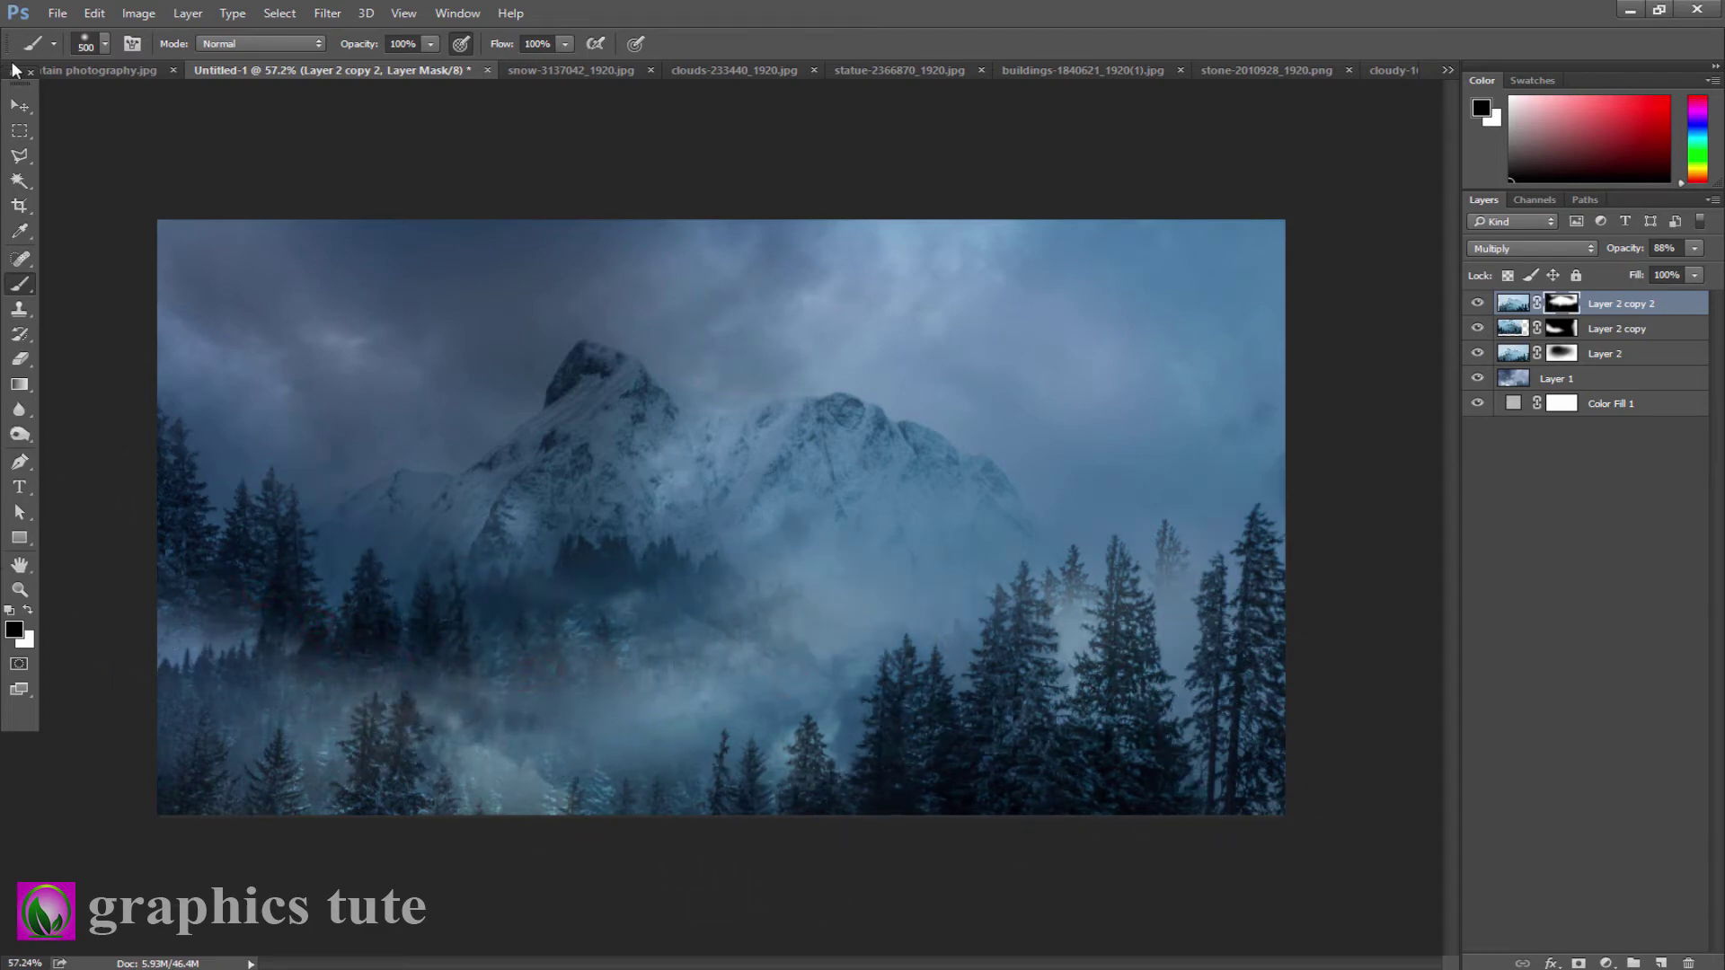
left_click(20, 106)
left_click_drag(764, 446, 770, 447)
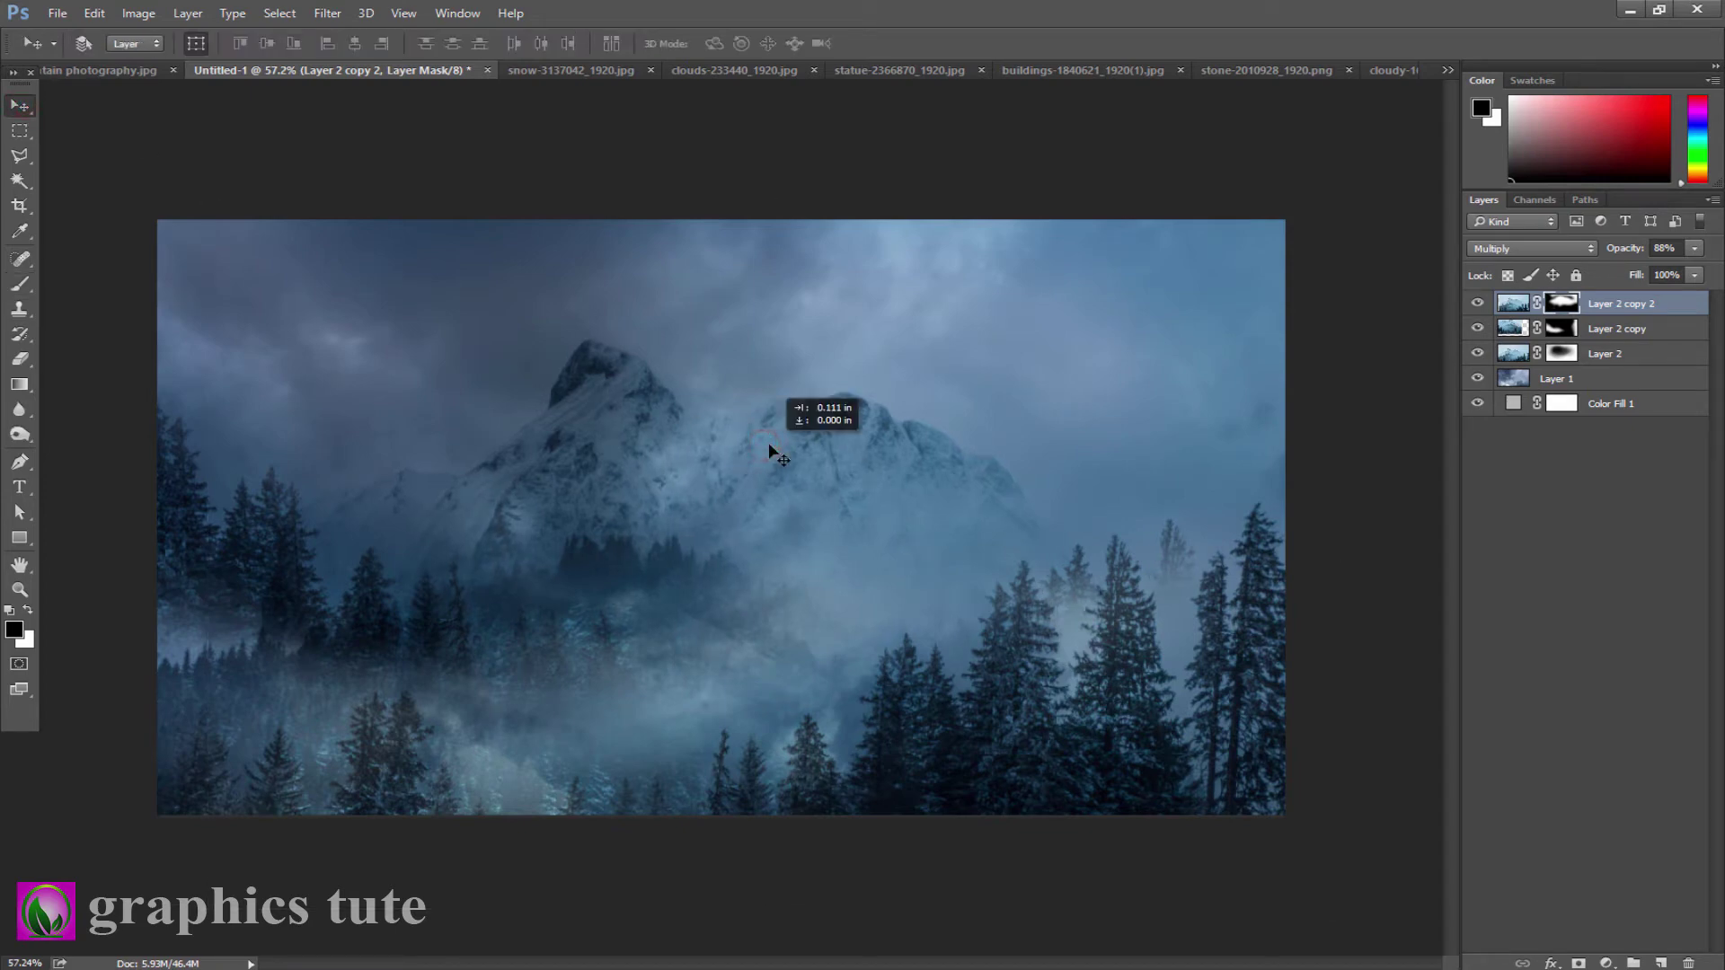
key("ctrl+t")
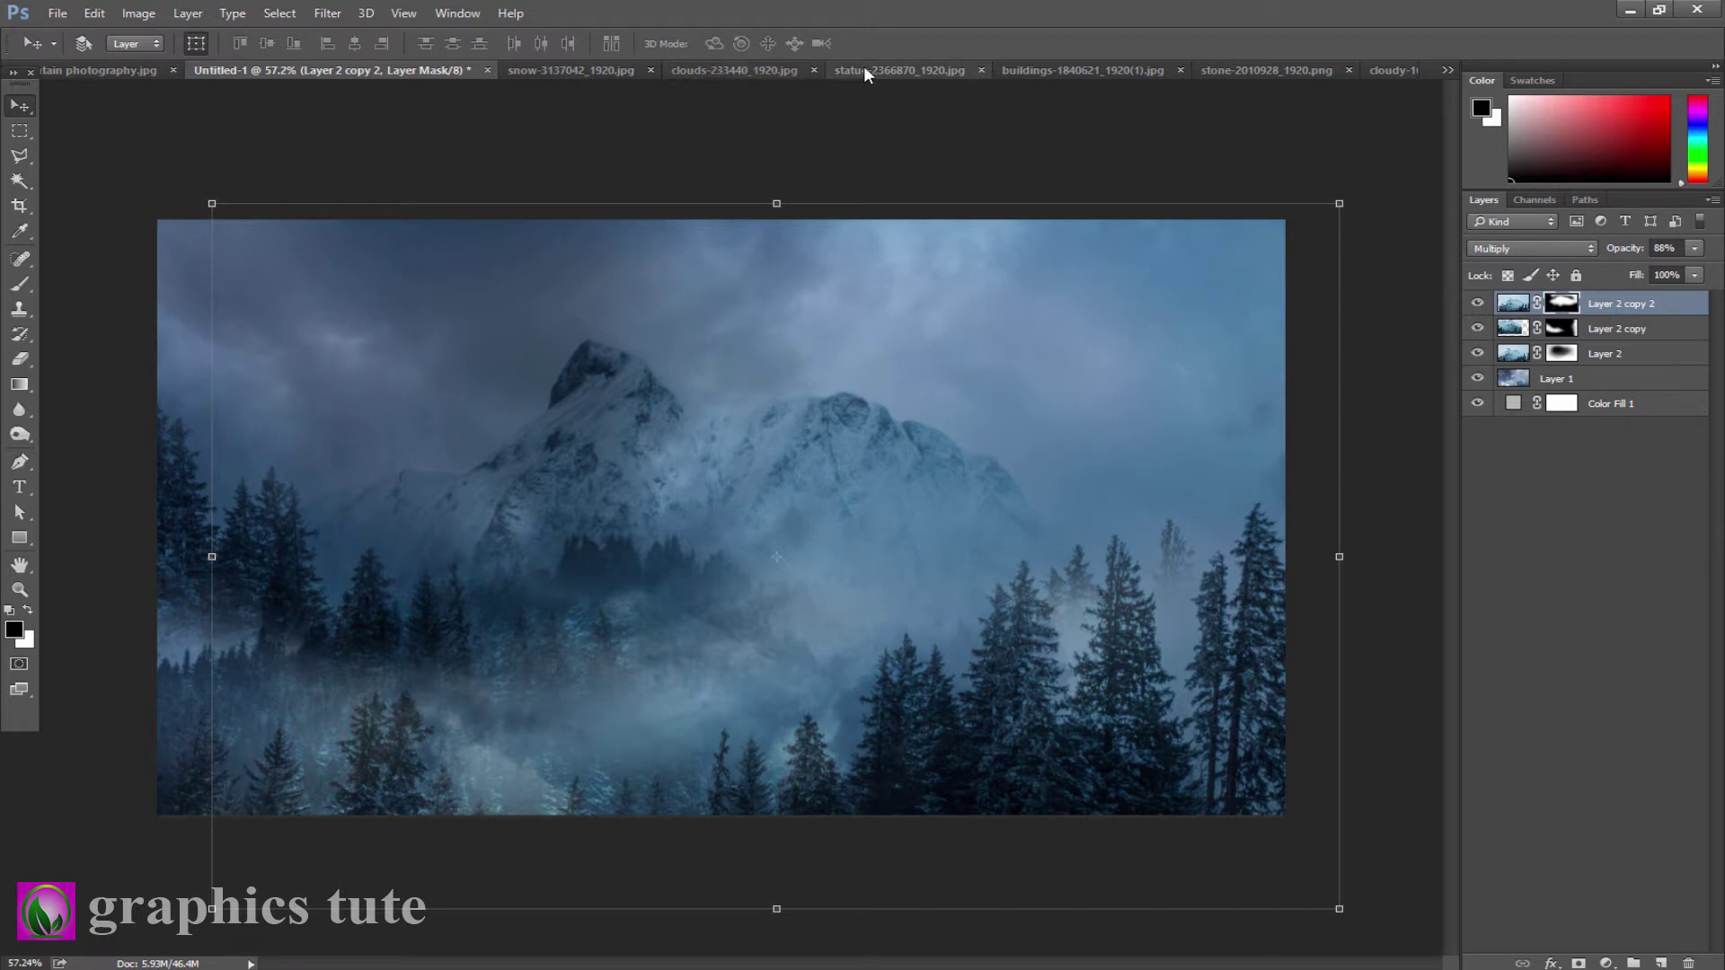
- Select the stormy sky in the clouds photo and drag it into Untitled-1, aligned to the canvas
left_click(719, 75)
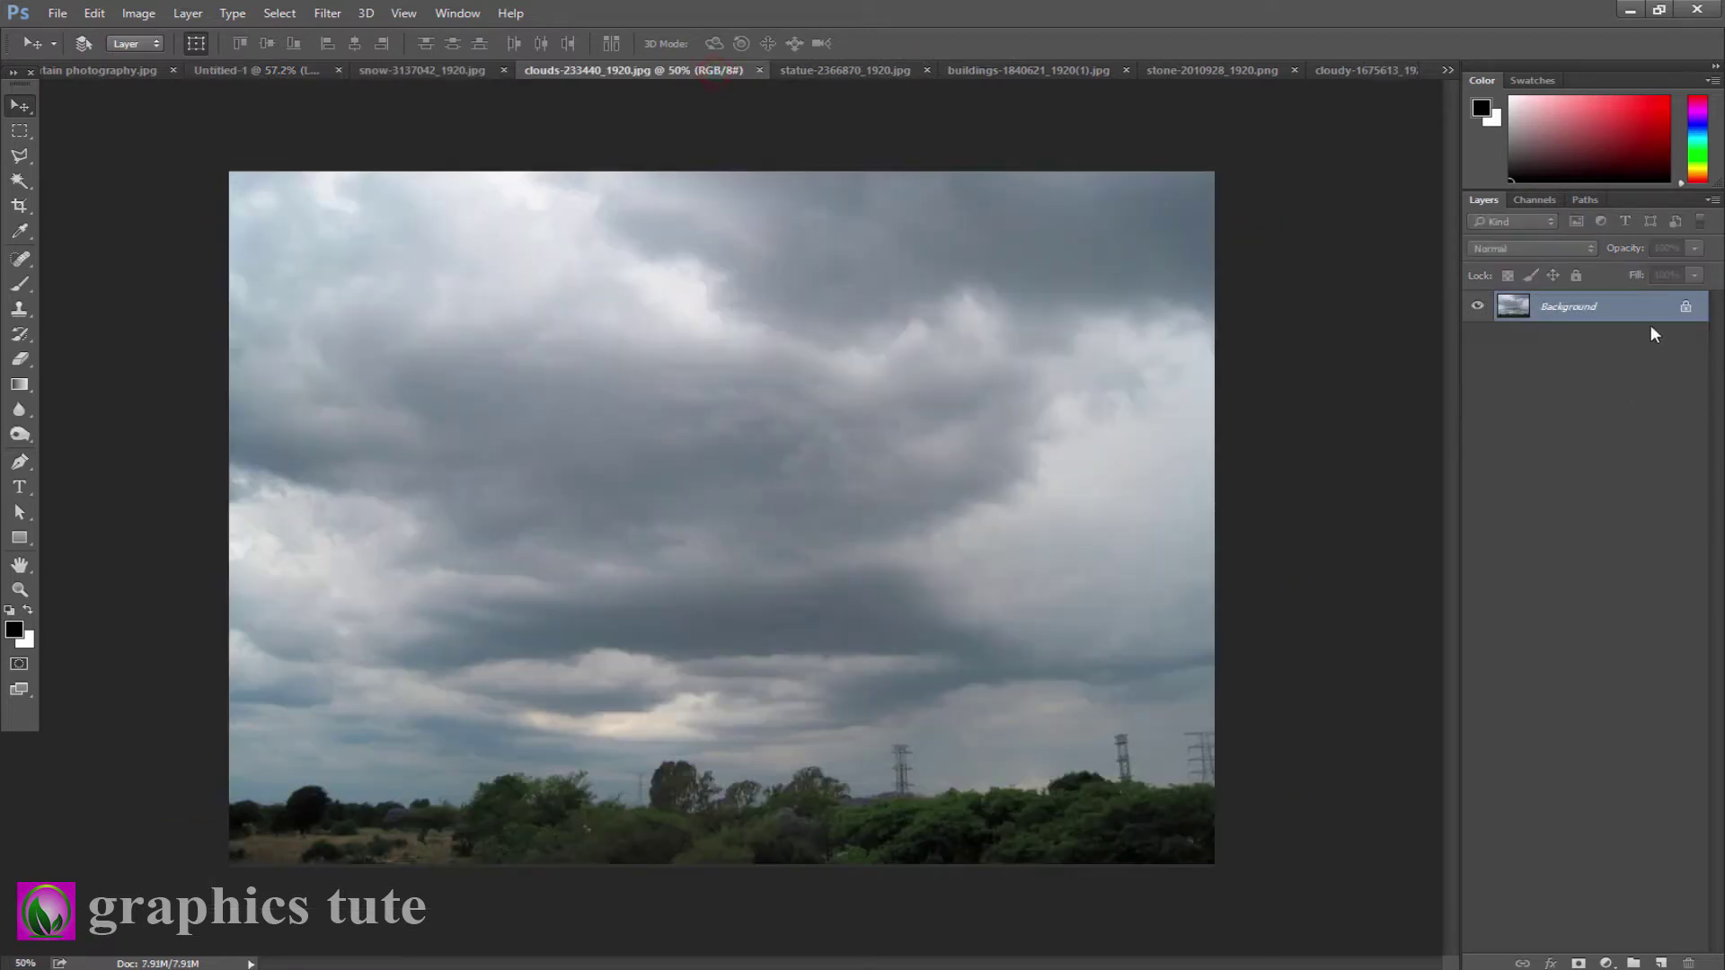
left_click(1680, 307)
left_click(20, 130)
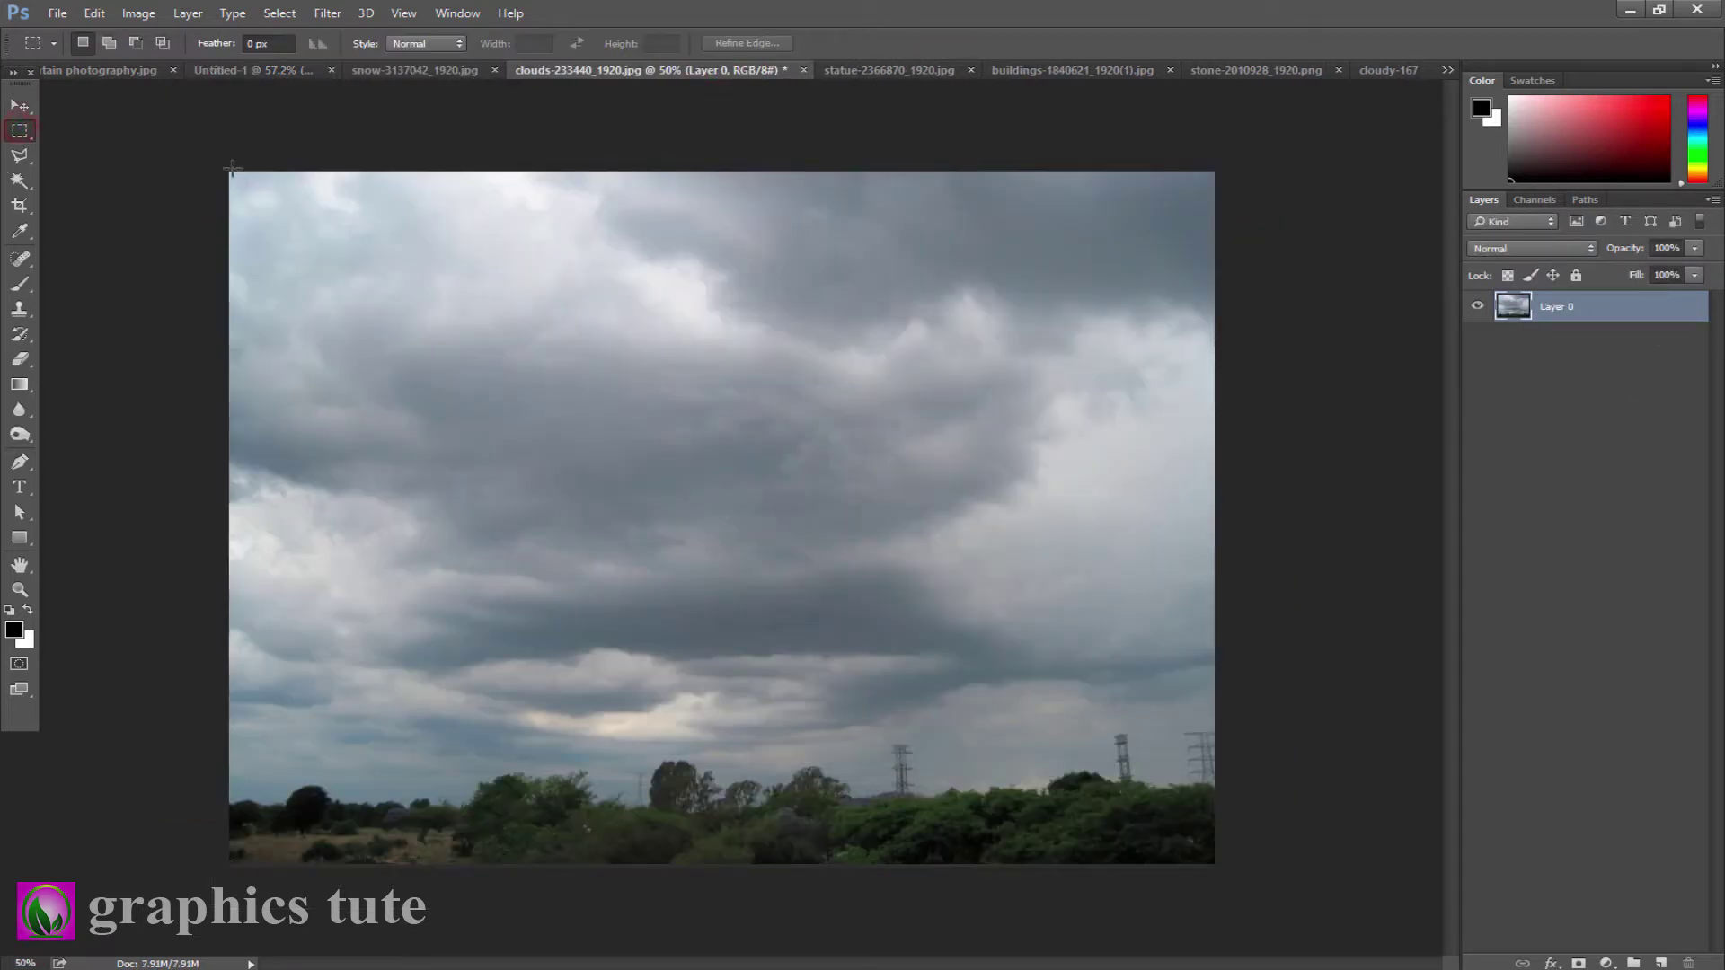
left_click_drag(249, 186, 1265, 694)
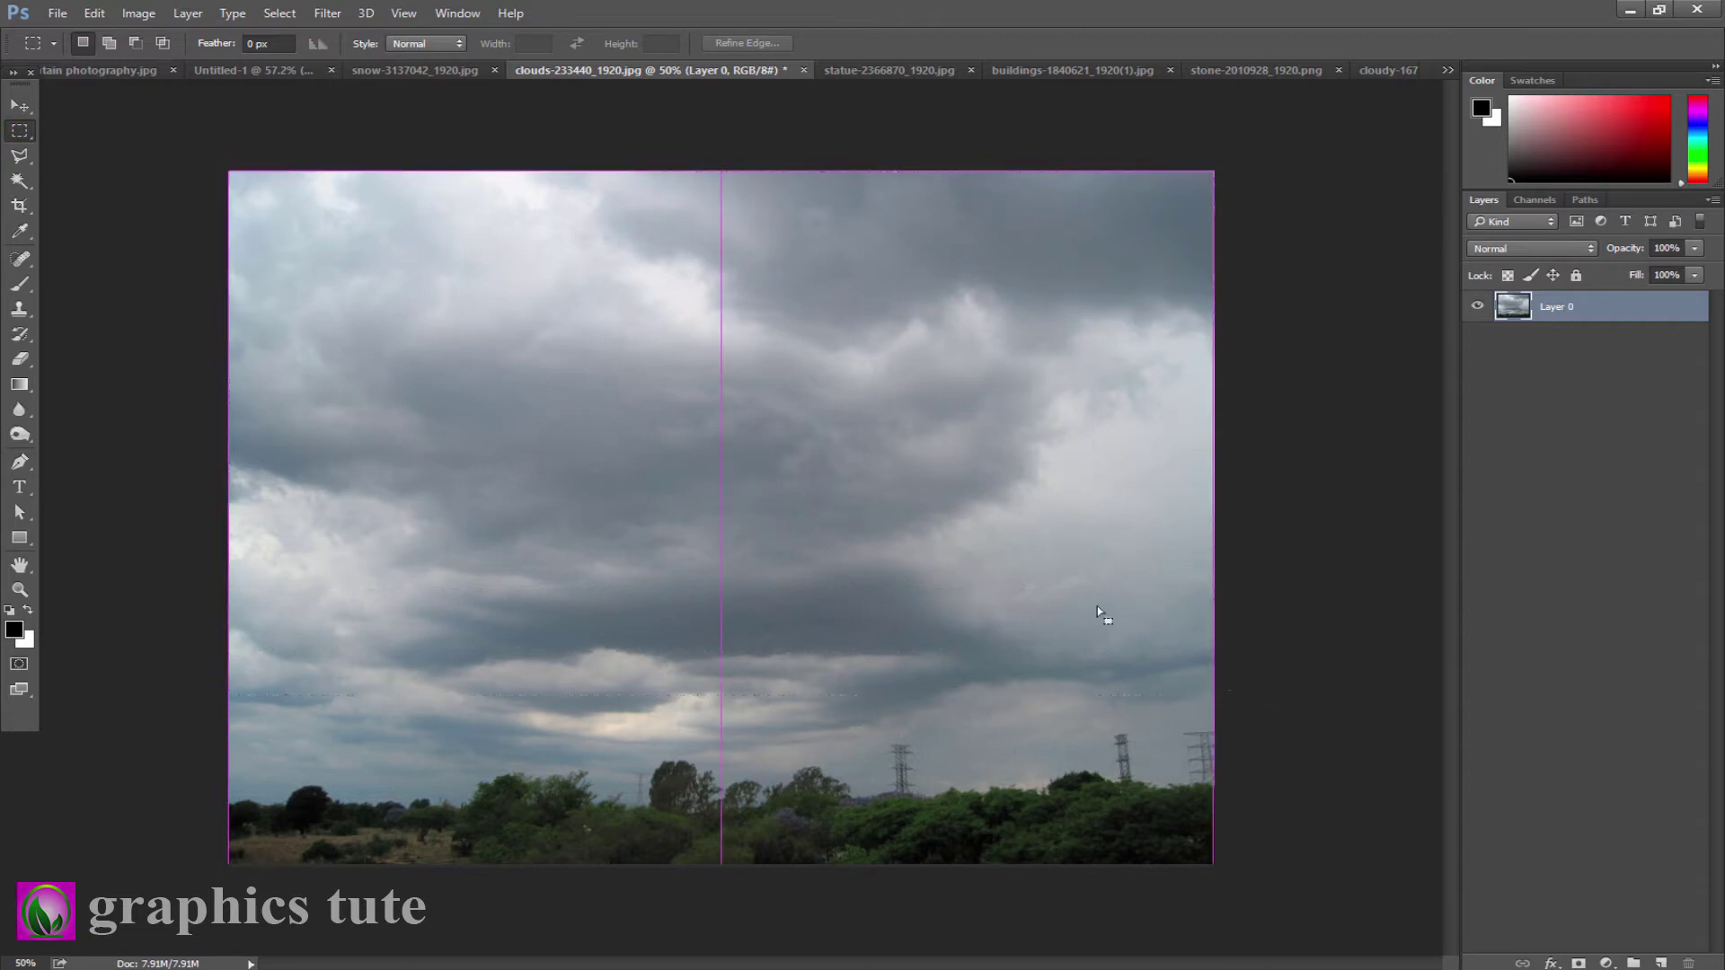
left_click(20, 105)
mouse_move(559, 347)
left_mouse_down()
mouse_move(351, 197)
mouse_move(239, 80)
mouse_move(492, 358)
left_mouse_up()
mouse_move(583, 440)
left_mouse_down()
mouse_move(864, 553)
mouse_move(786, 544)
left_mouse_up()
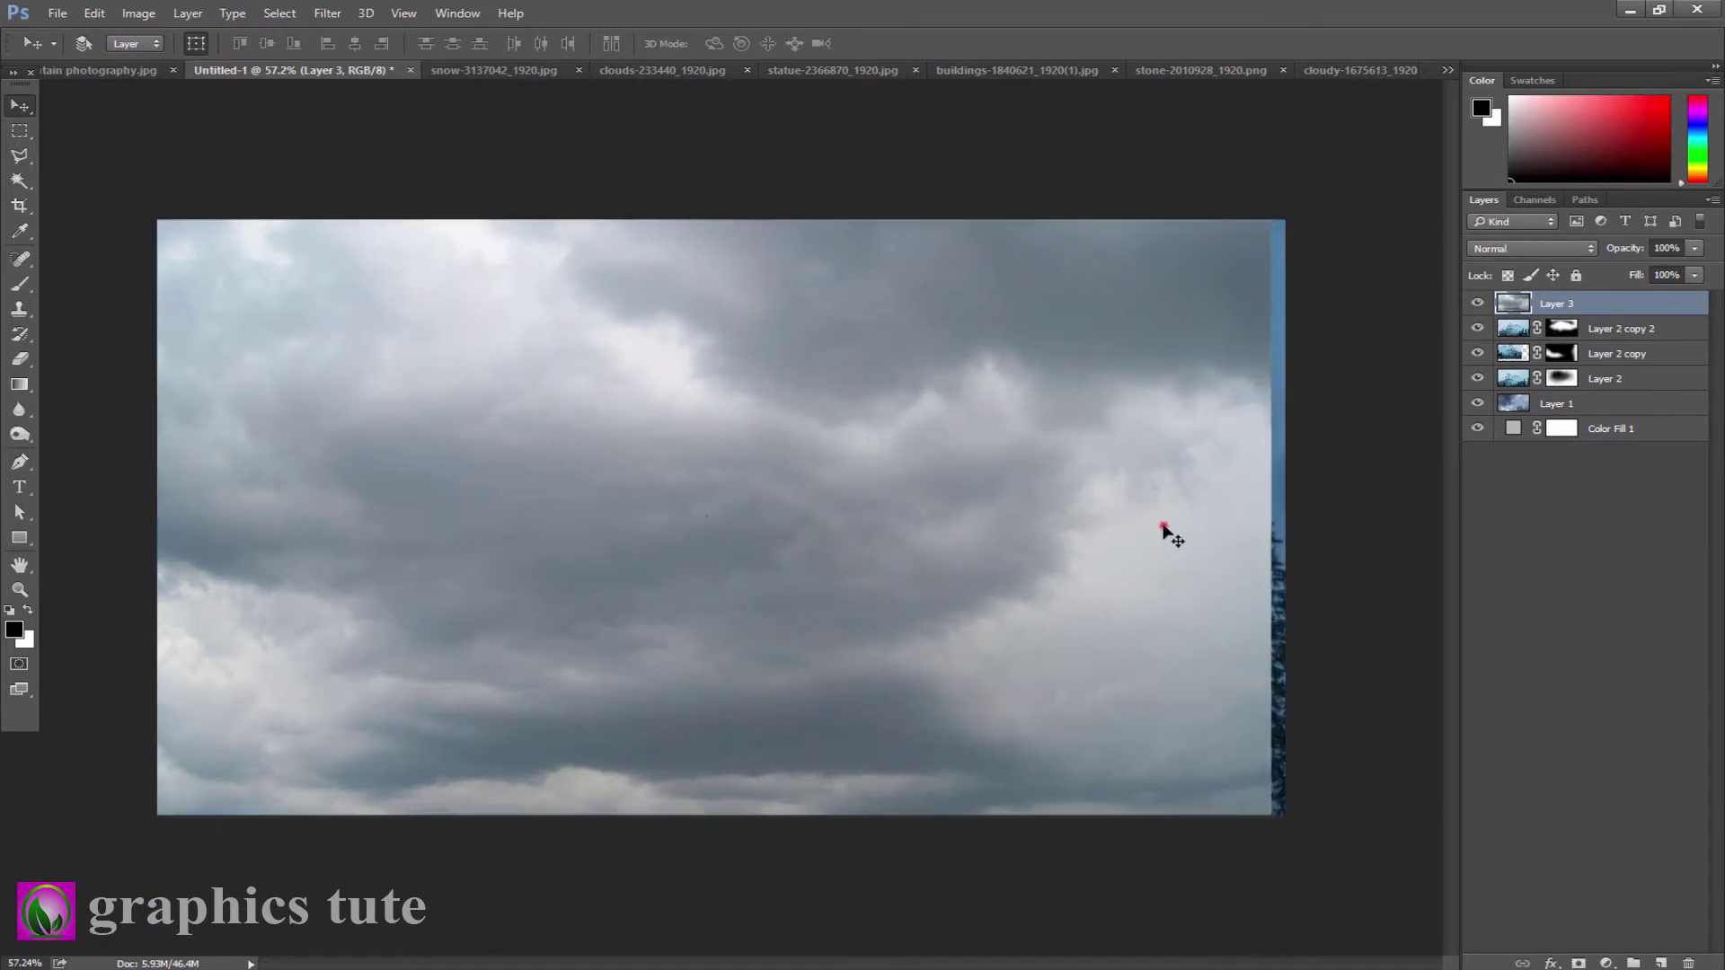
left_click_drag(1161, 531, 1175, 528)
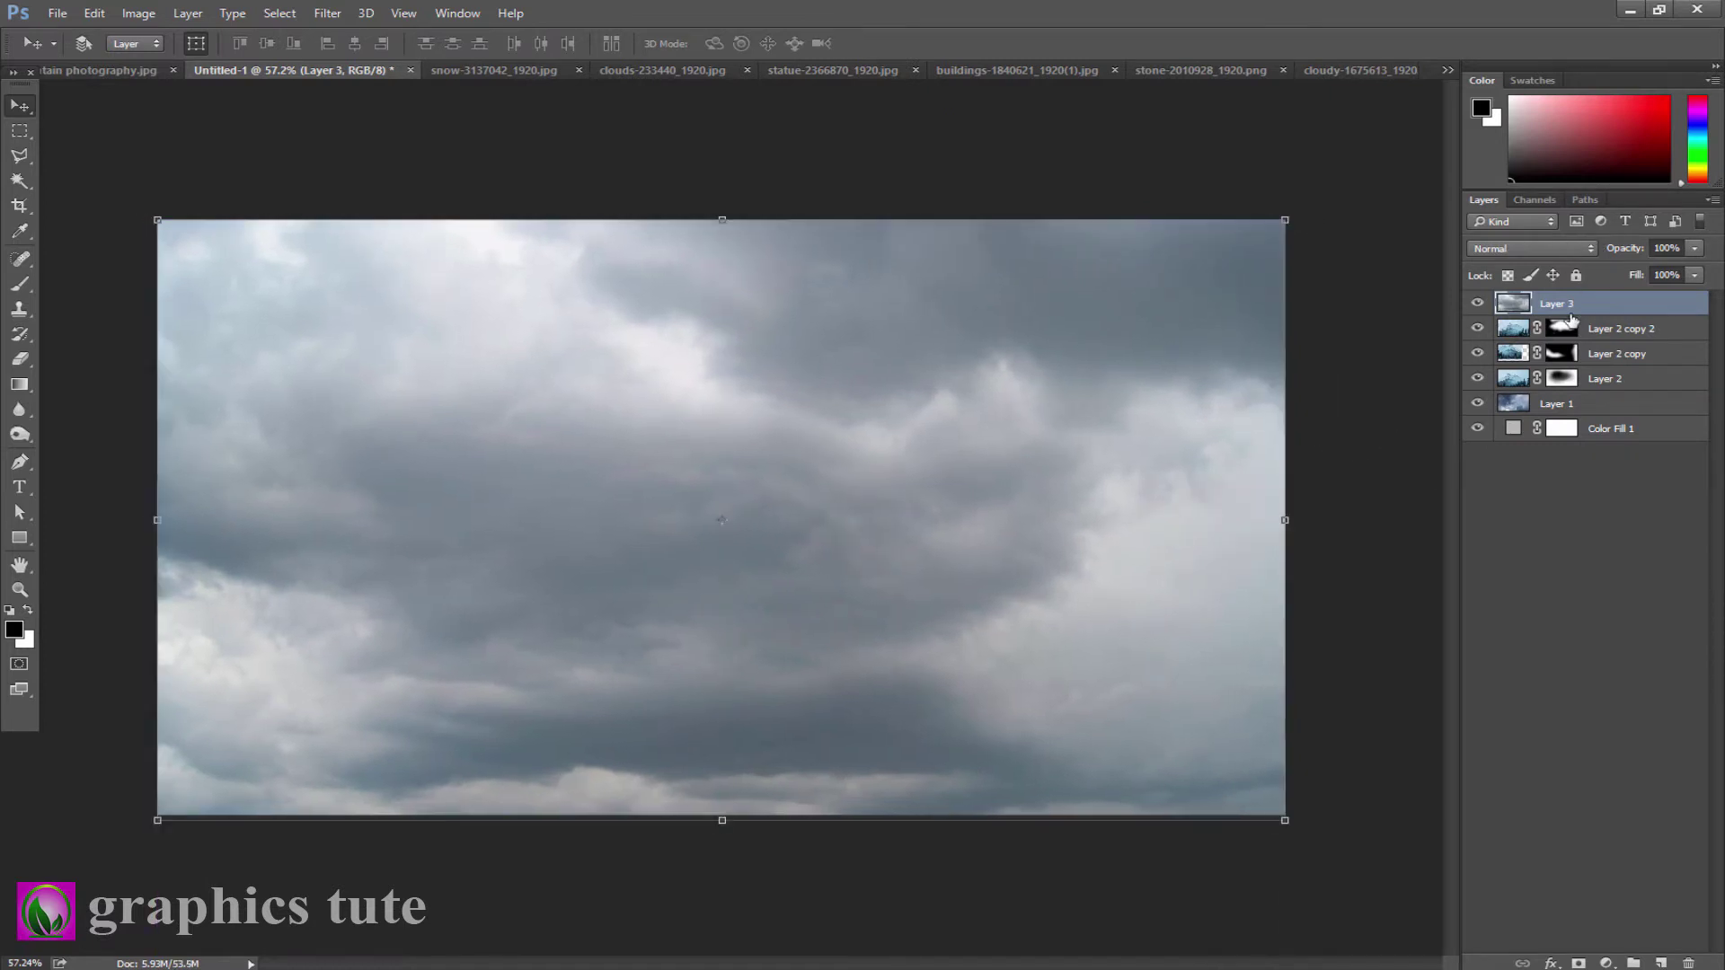
- Set the new sky layer to Soft Light at 76% opacity
left_click_drag(1629, 254, 1557, 269)
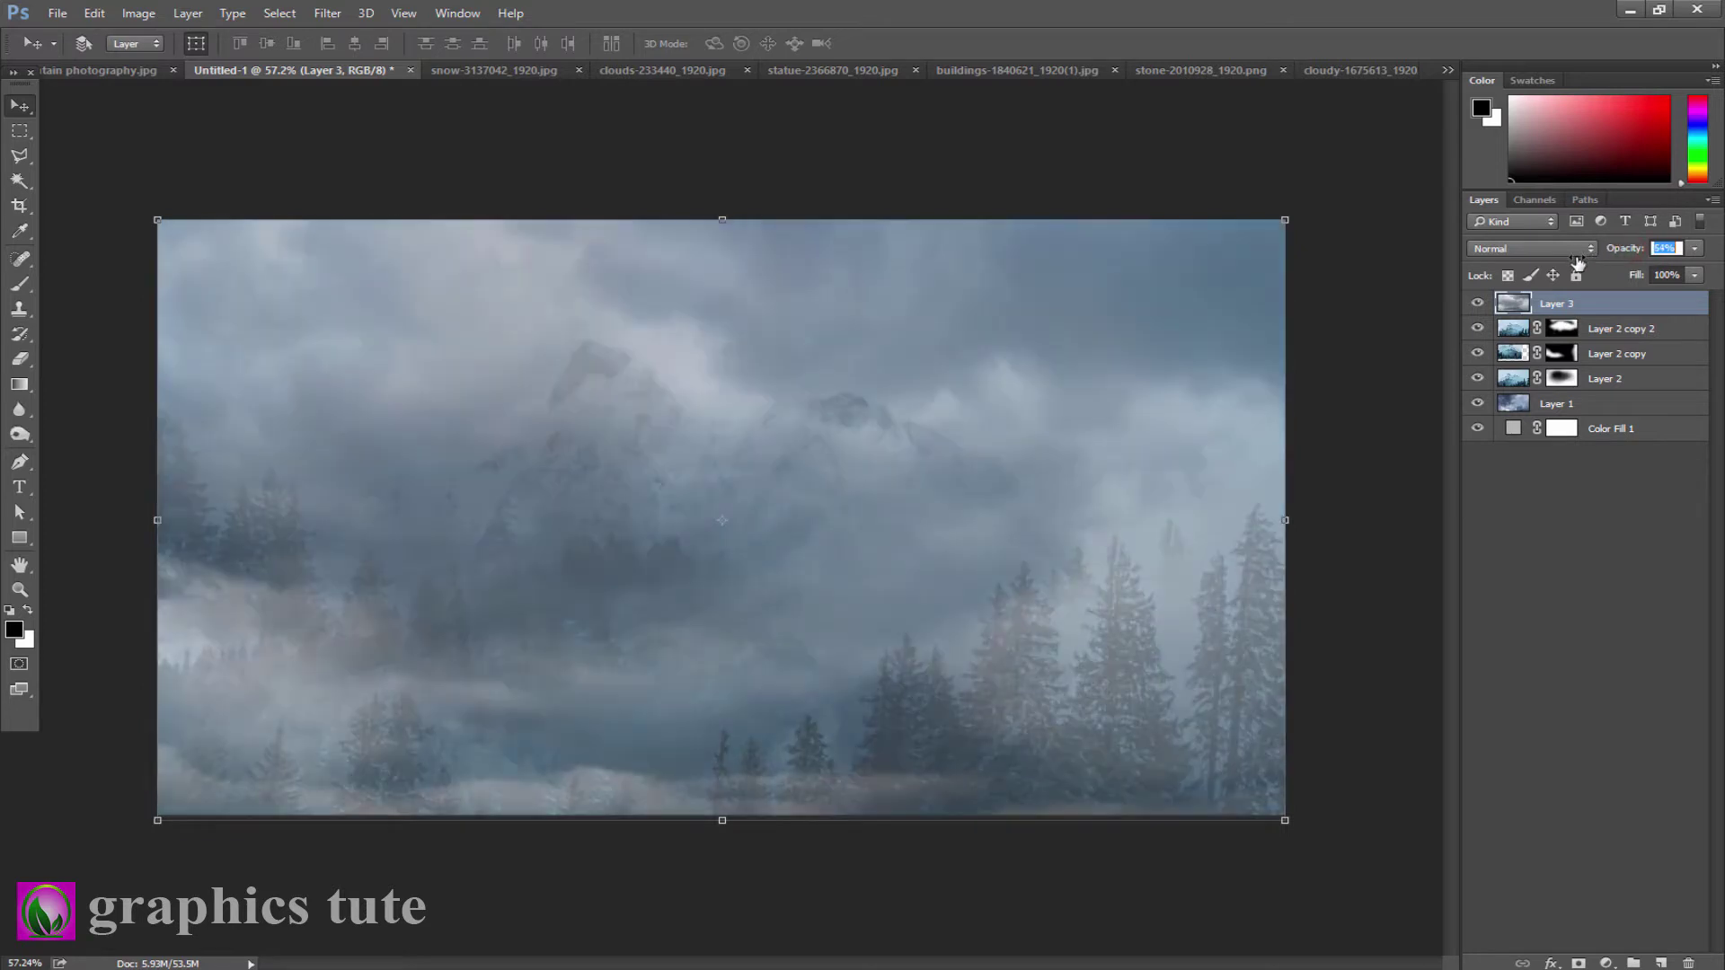
left_click(1532, 249)
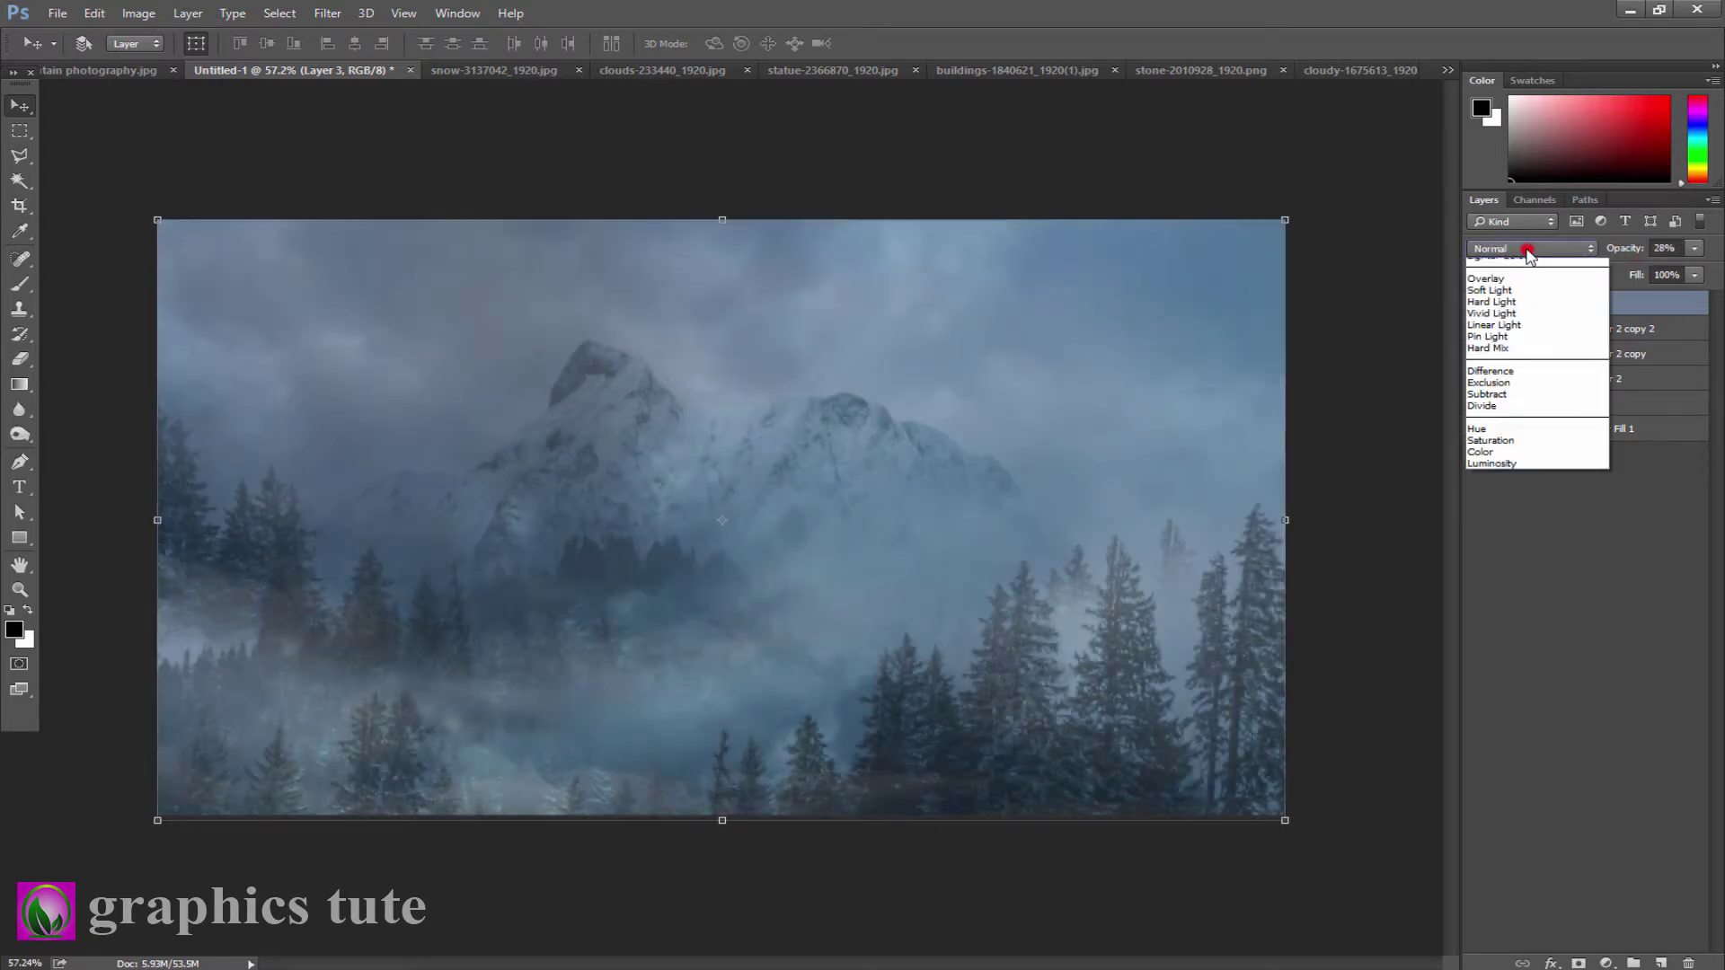
left_click(1518, 437)
left_click_drag(1629, 255, 1698, 256)
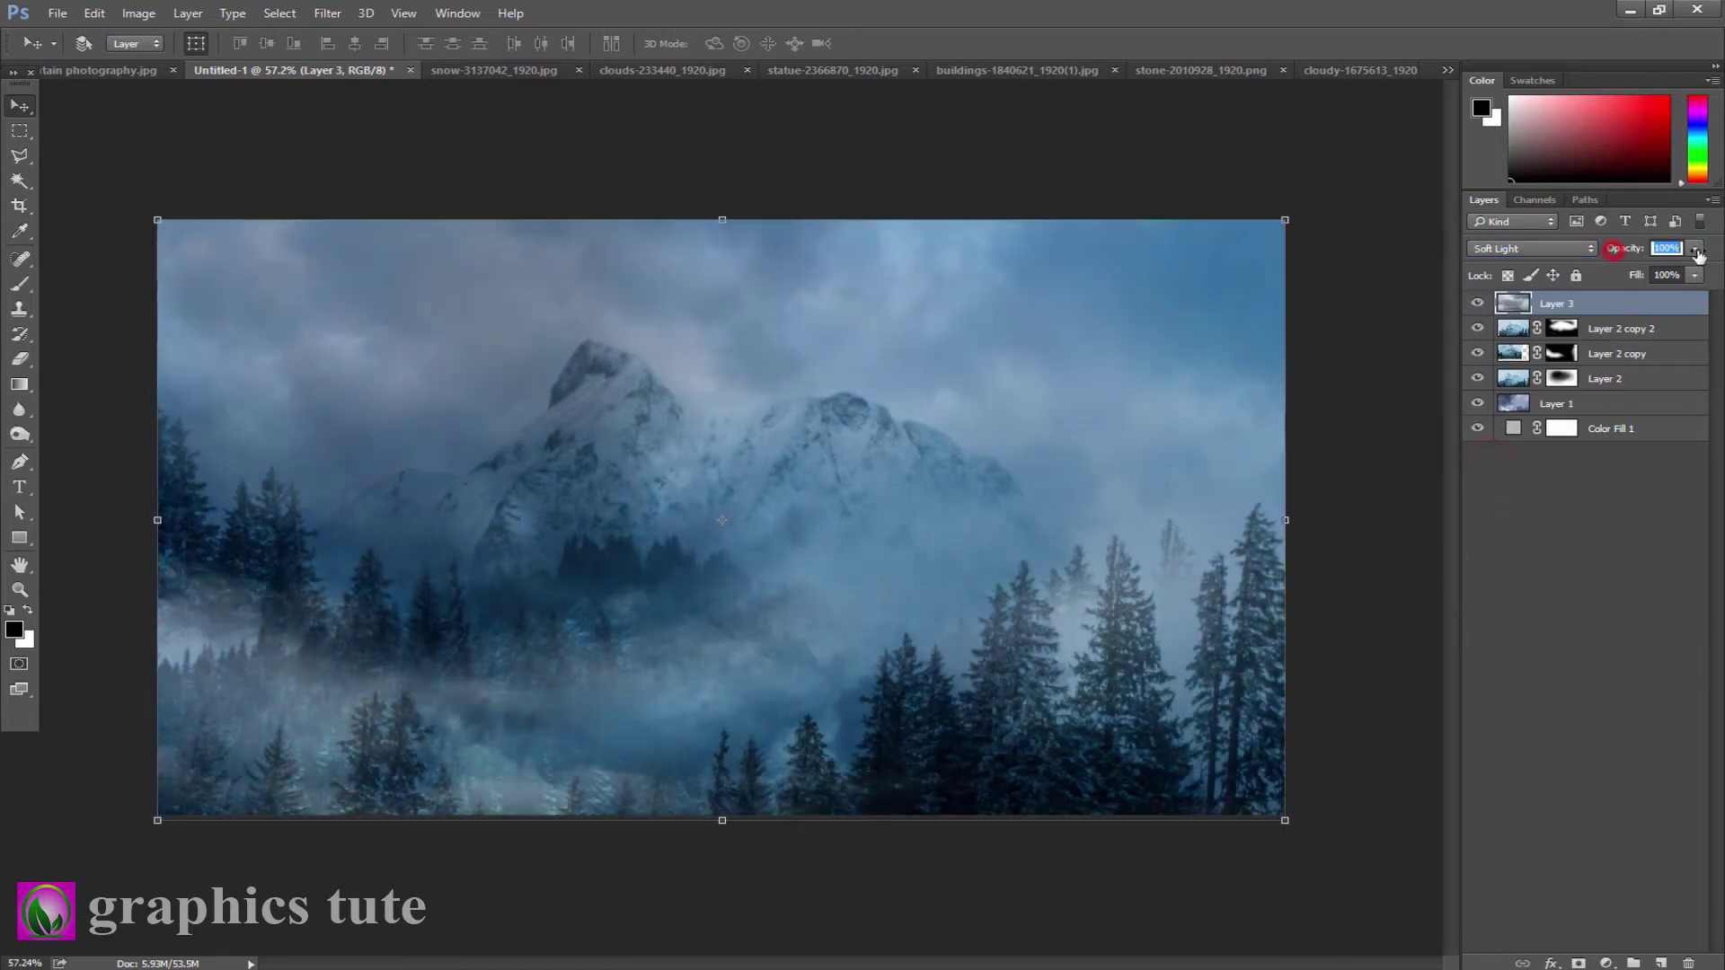
left_click(1476, 304)
left_click_drag(1624, 247, 1599, 254)
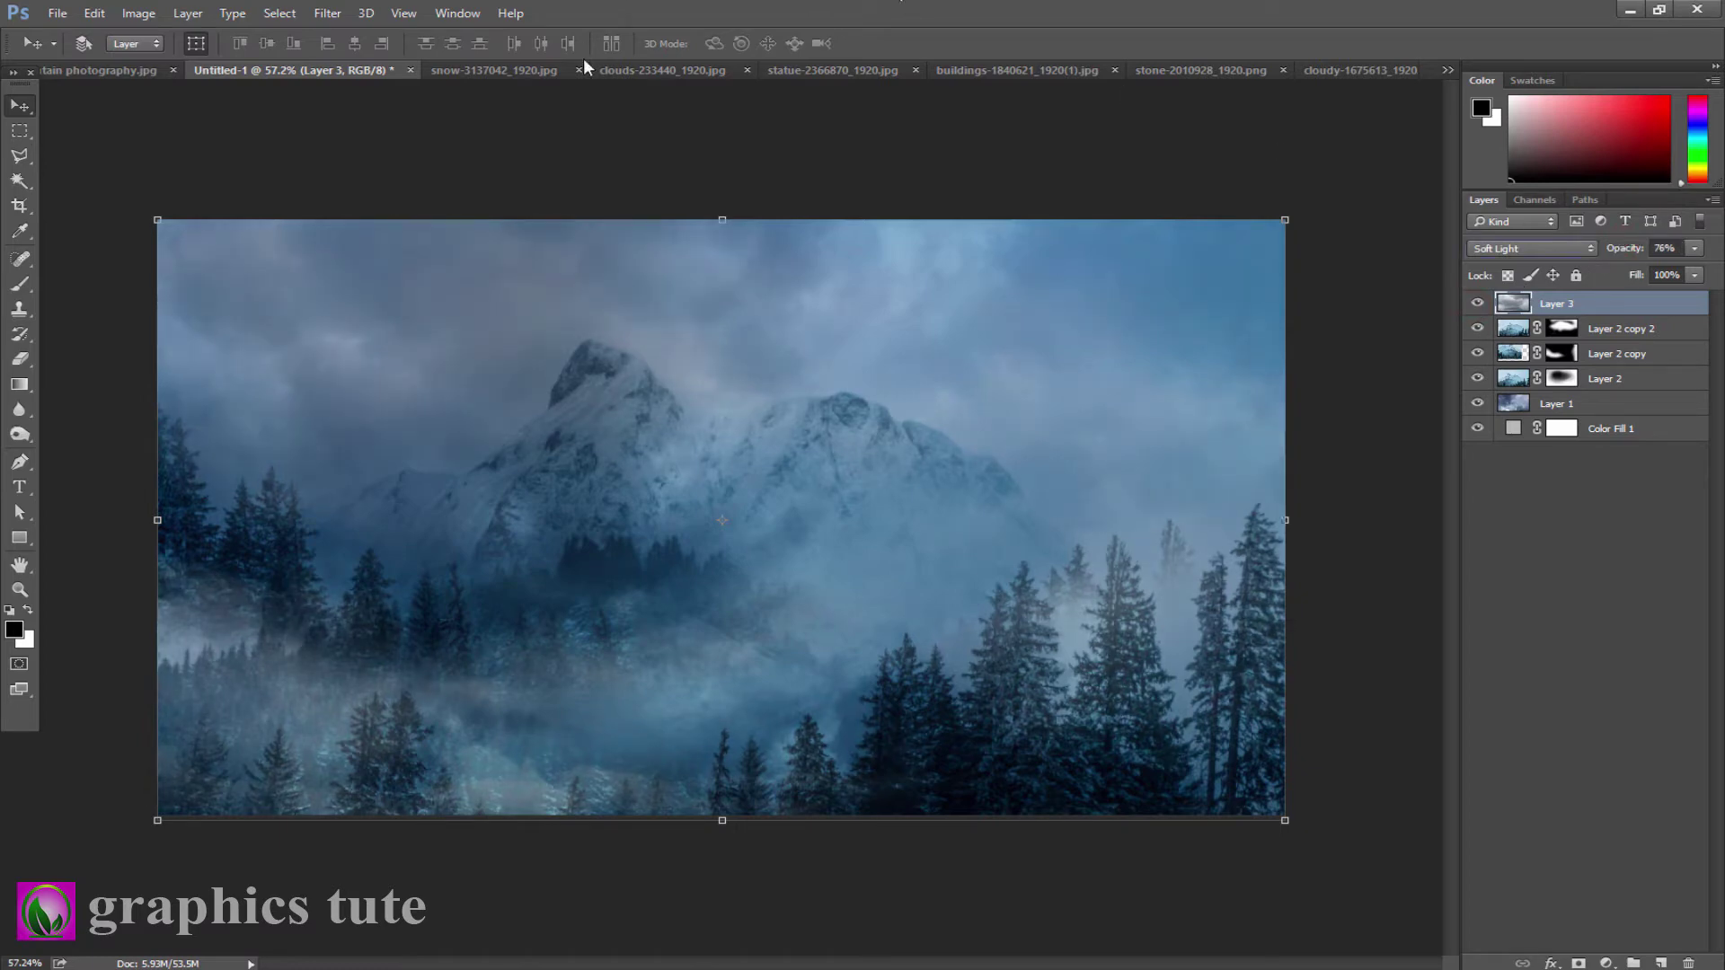
- Lasso a stone in the stones image and drag it into the composite as Layer 4
left_click(787, 70)
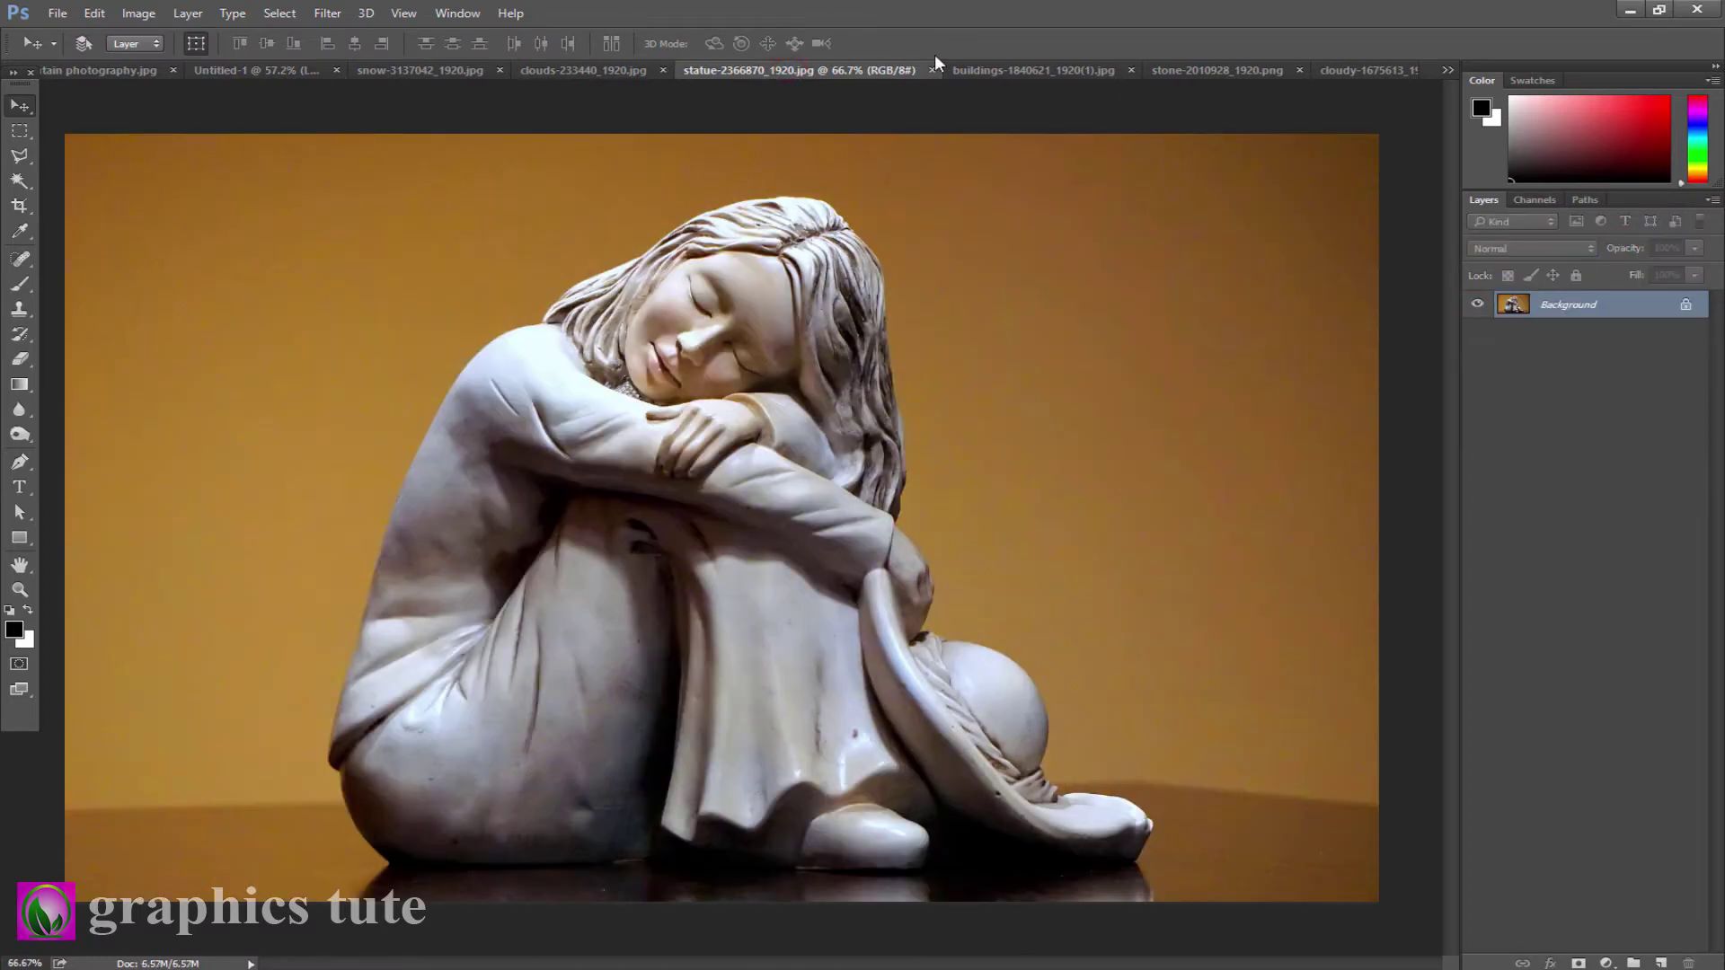
left_click(1172, 67)
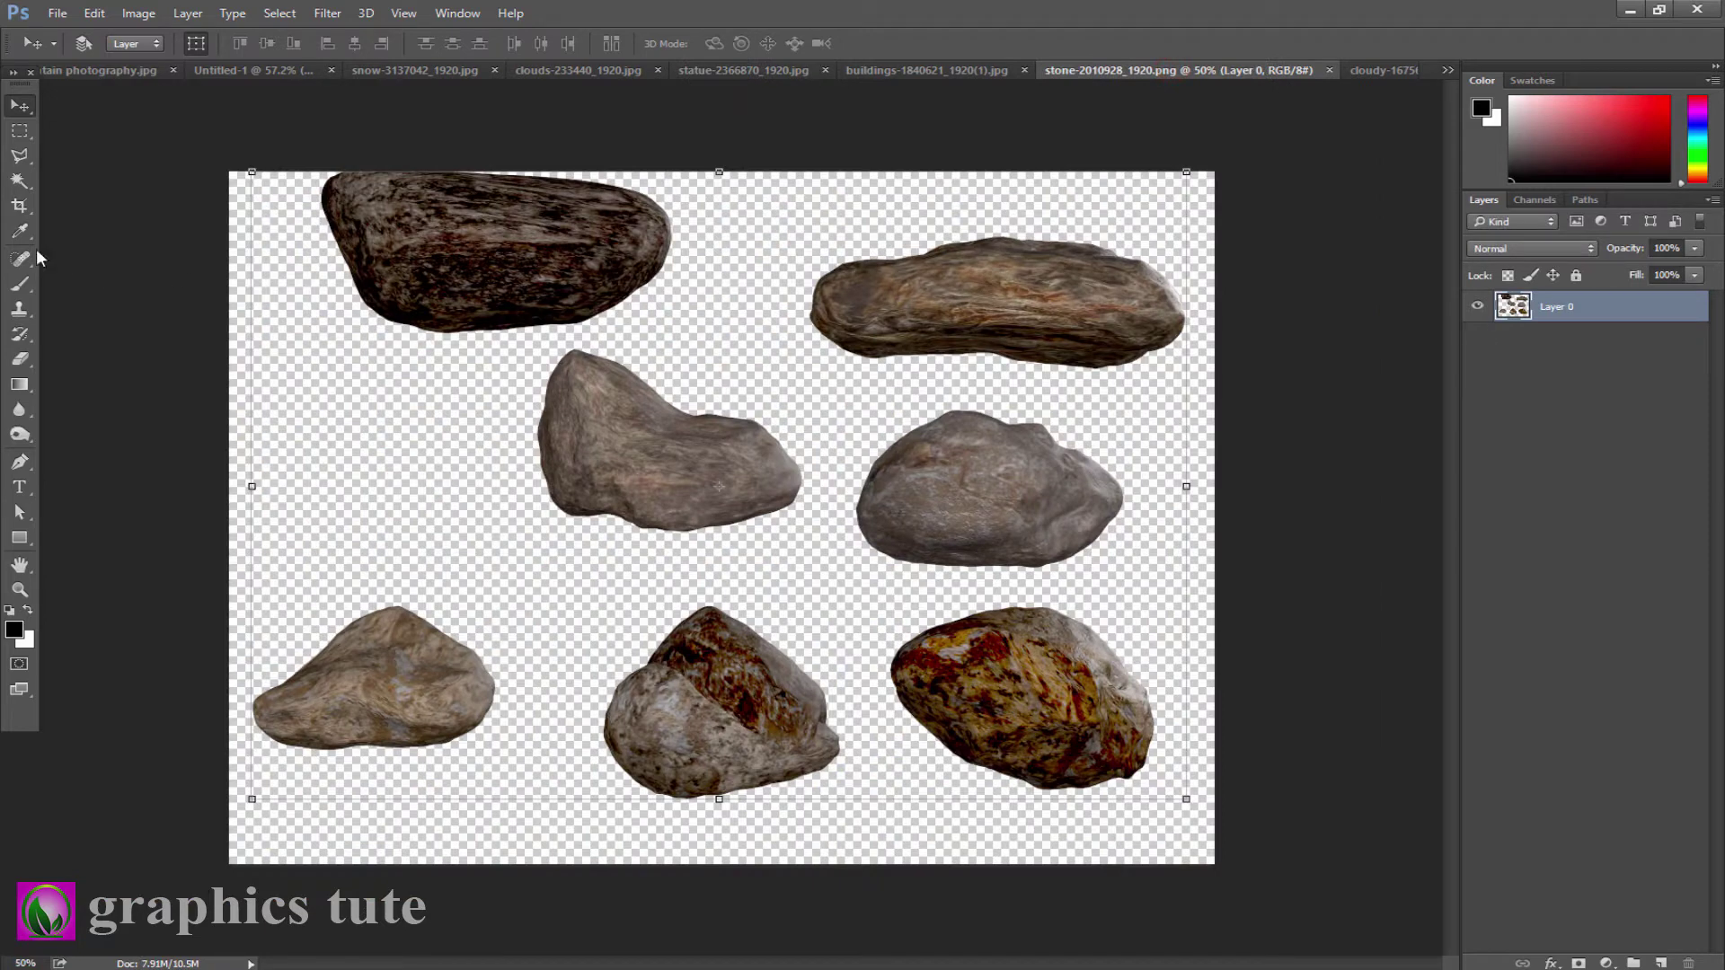
left_click(25, 155)
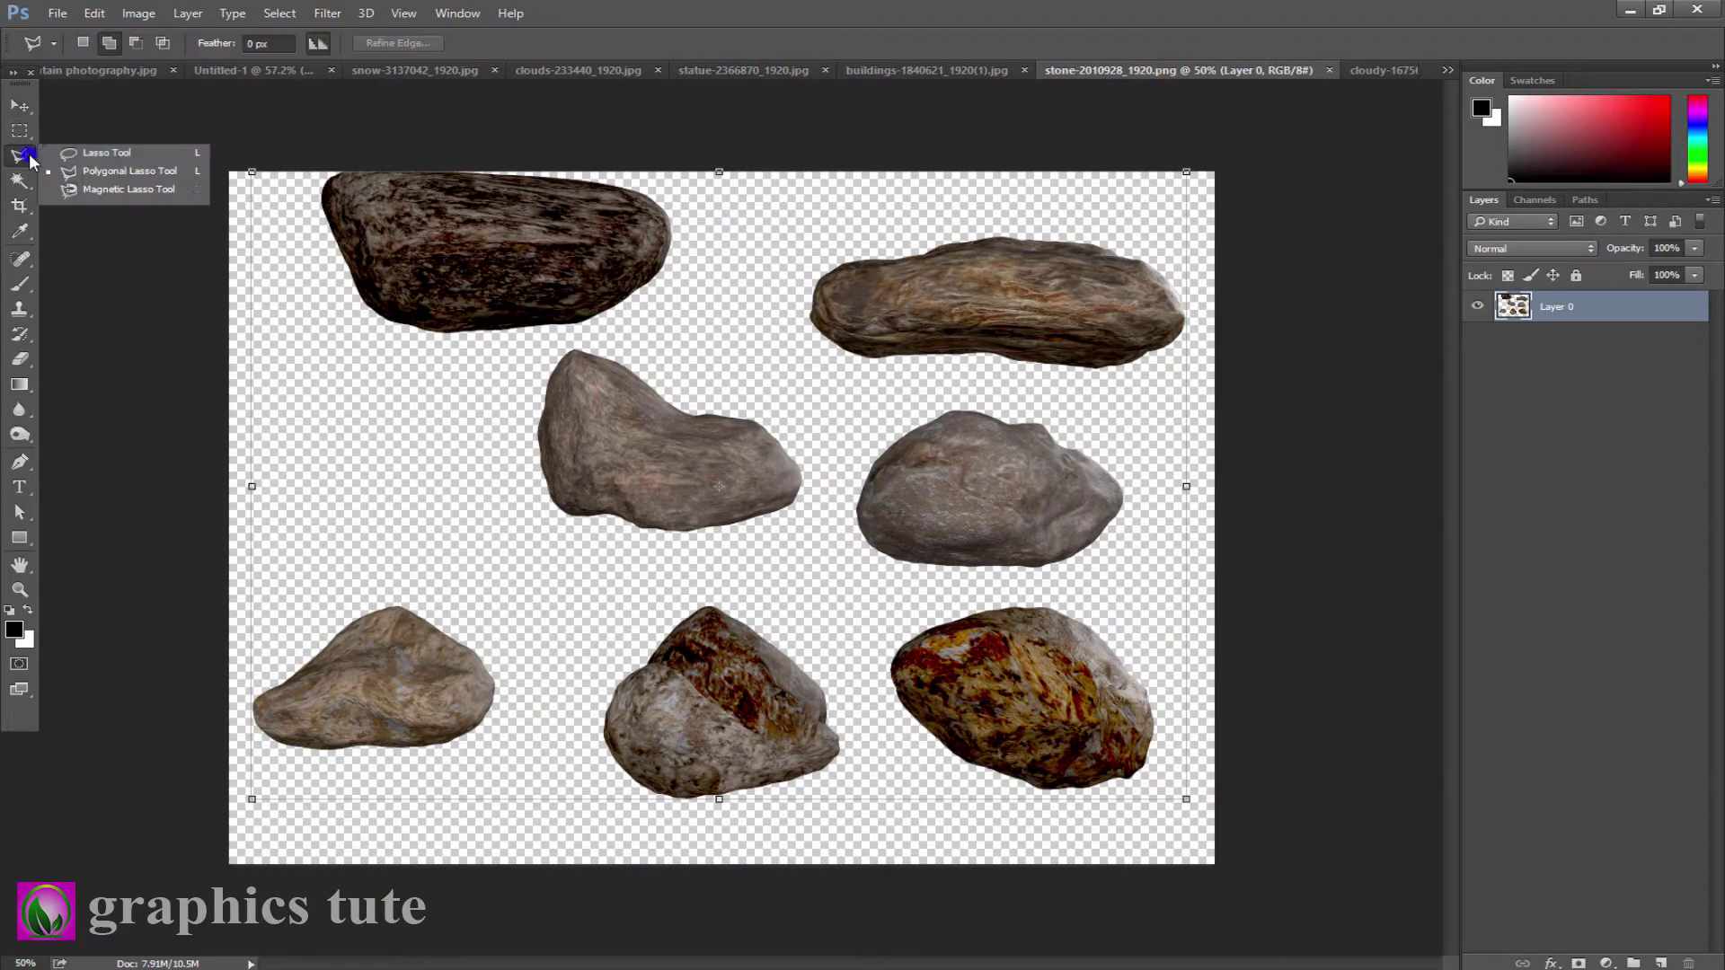
left_click(104, 153)
mouse_move(485, 368)
left_mouse_down()
mouse_move(781, 551)
mouse_move(467, 366)
left_mouse_up()
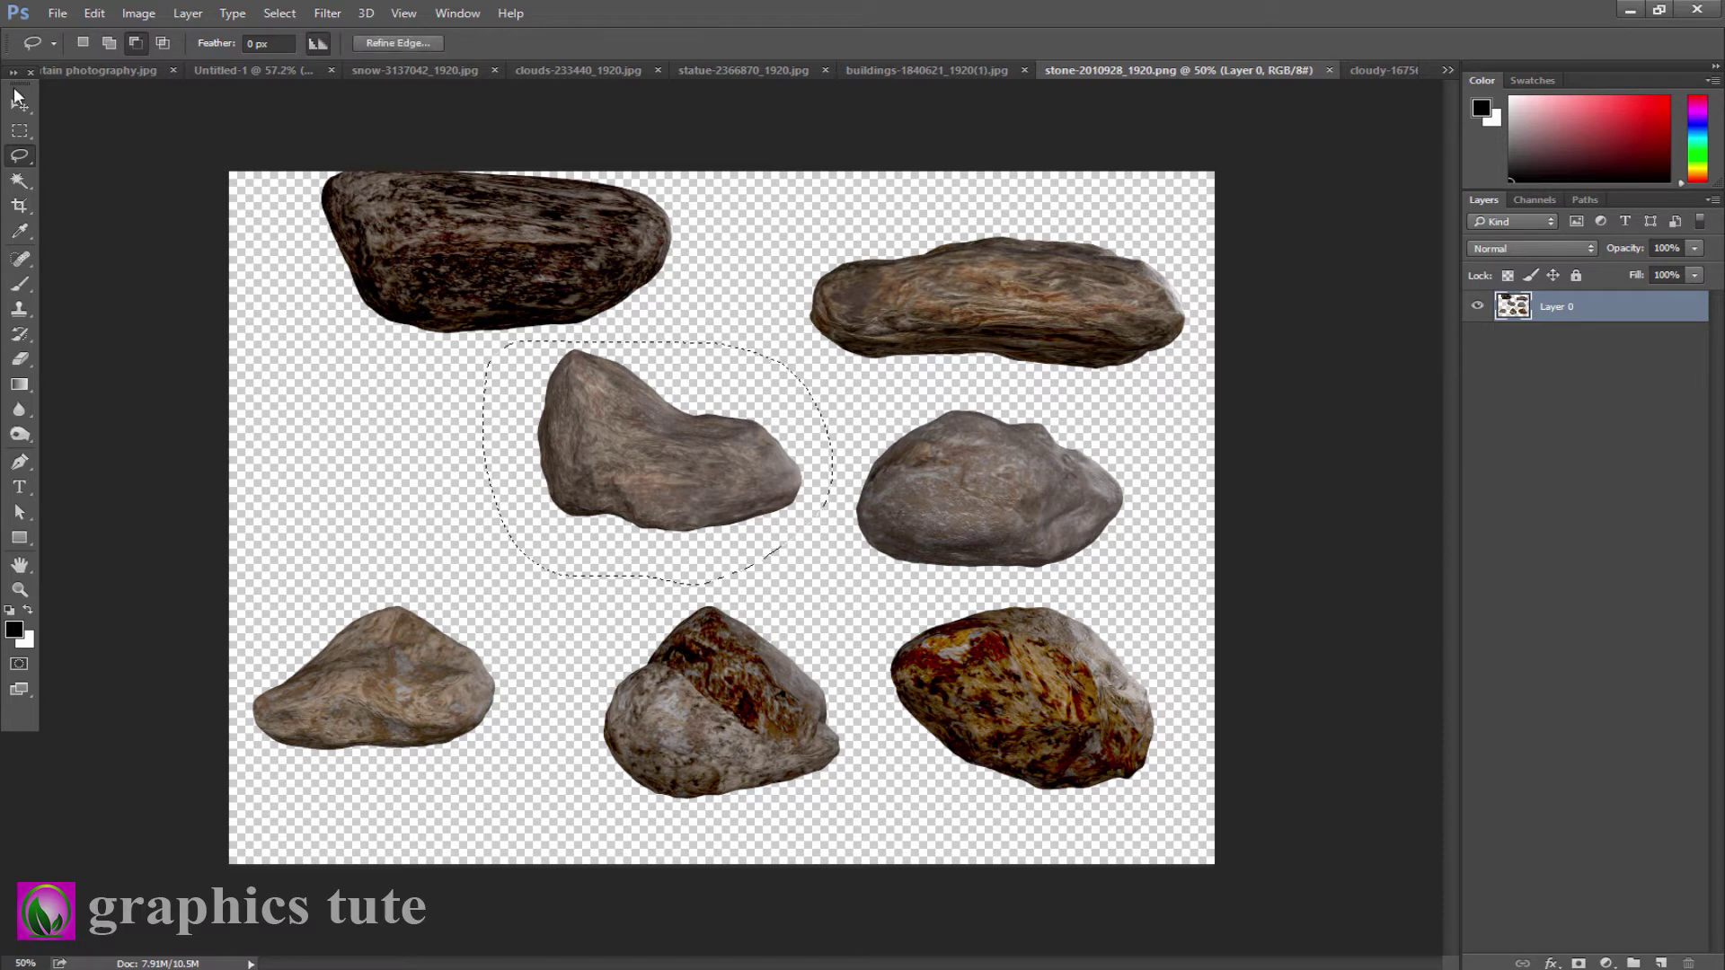
left_click(18, 99)
mouse_move(670, 440)
left_mouse_down()
mouse_move(253, 67)
mouse_move(485, 593)
left_mouse_up()
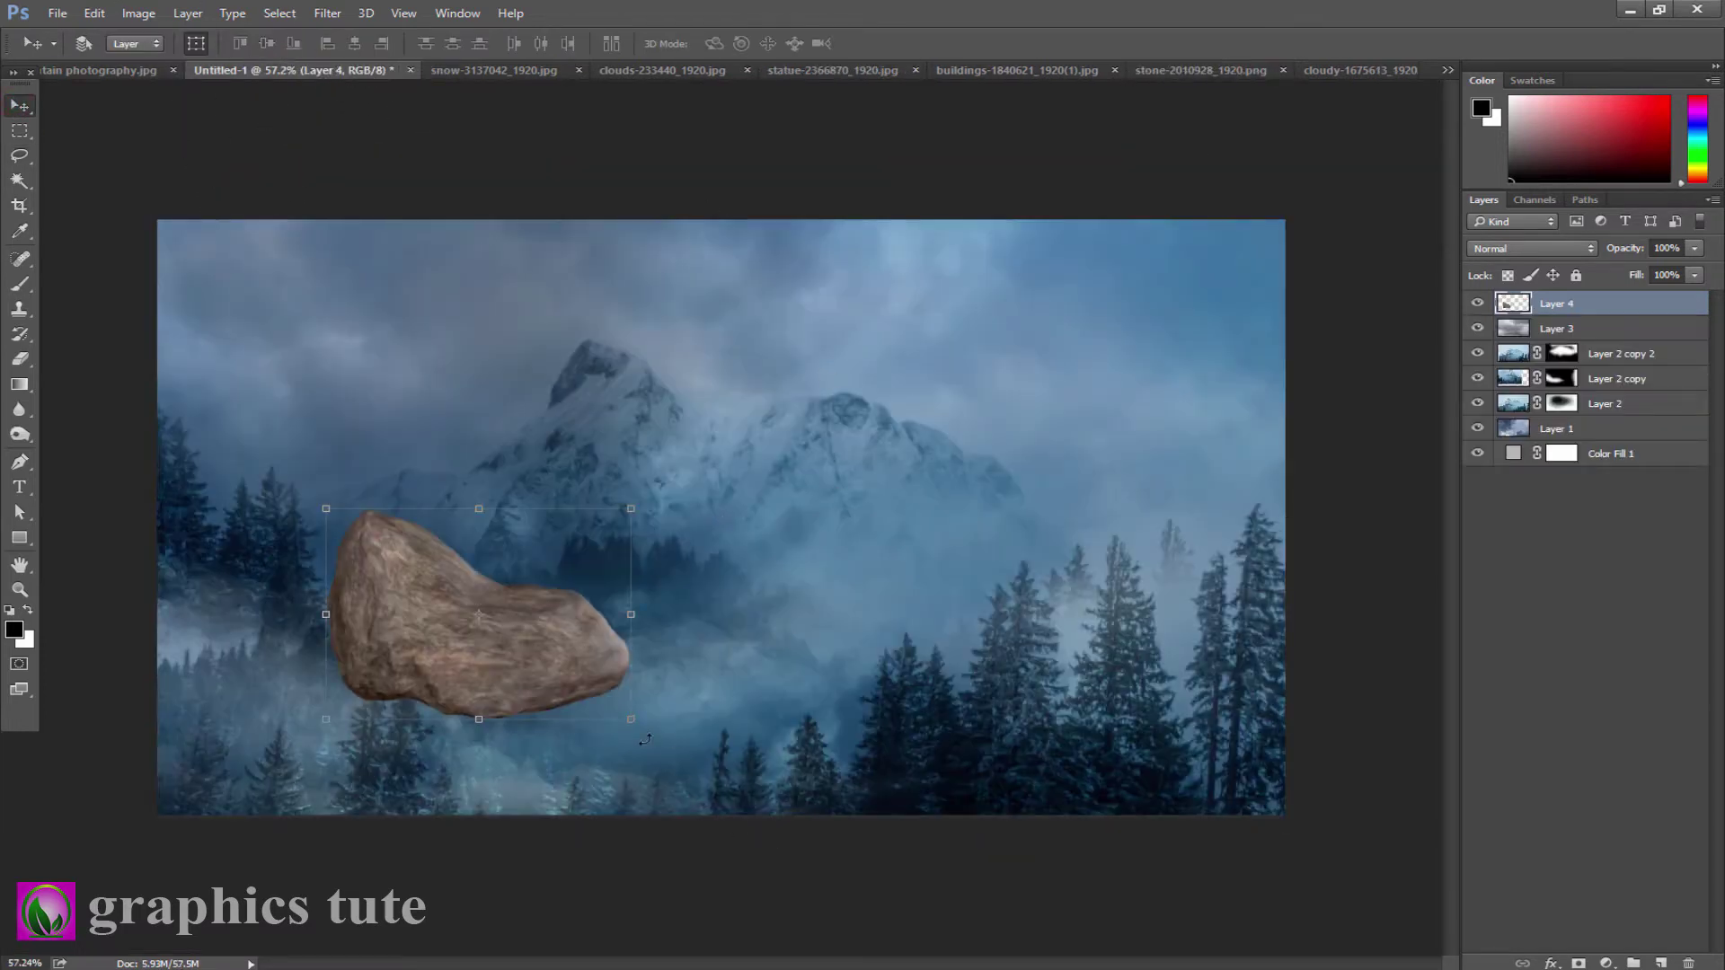
- Rotate, flip and enlarge the stone to about 155%, settling it into the lower-left corner
left_click_drag(640, 726, 126, 384)
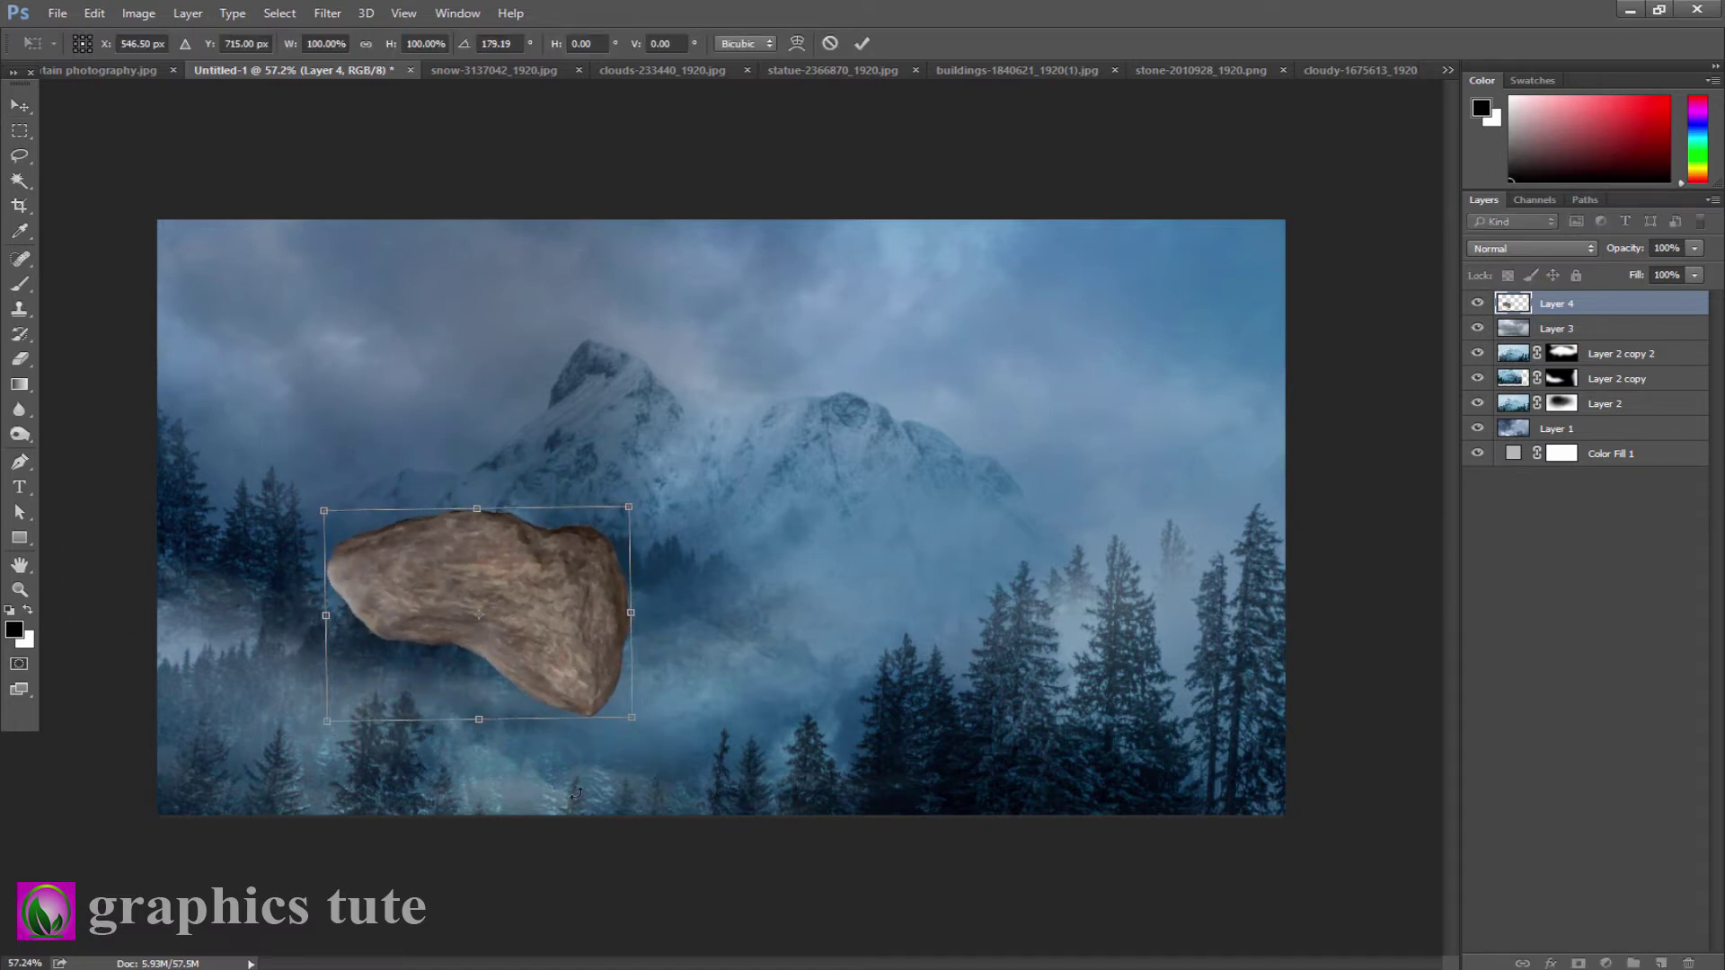
right_click(537, 618)
left_click(651, 899)
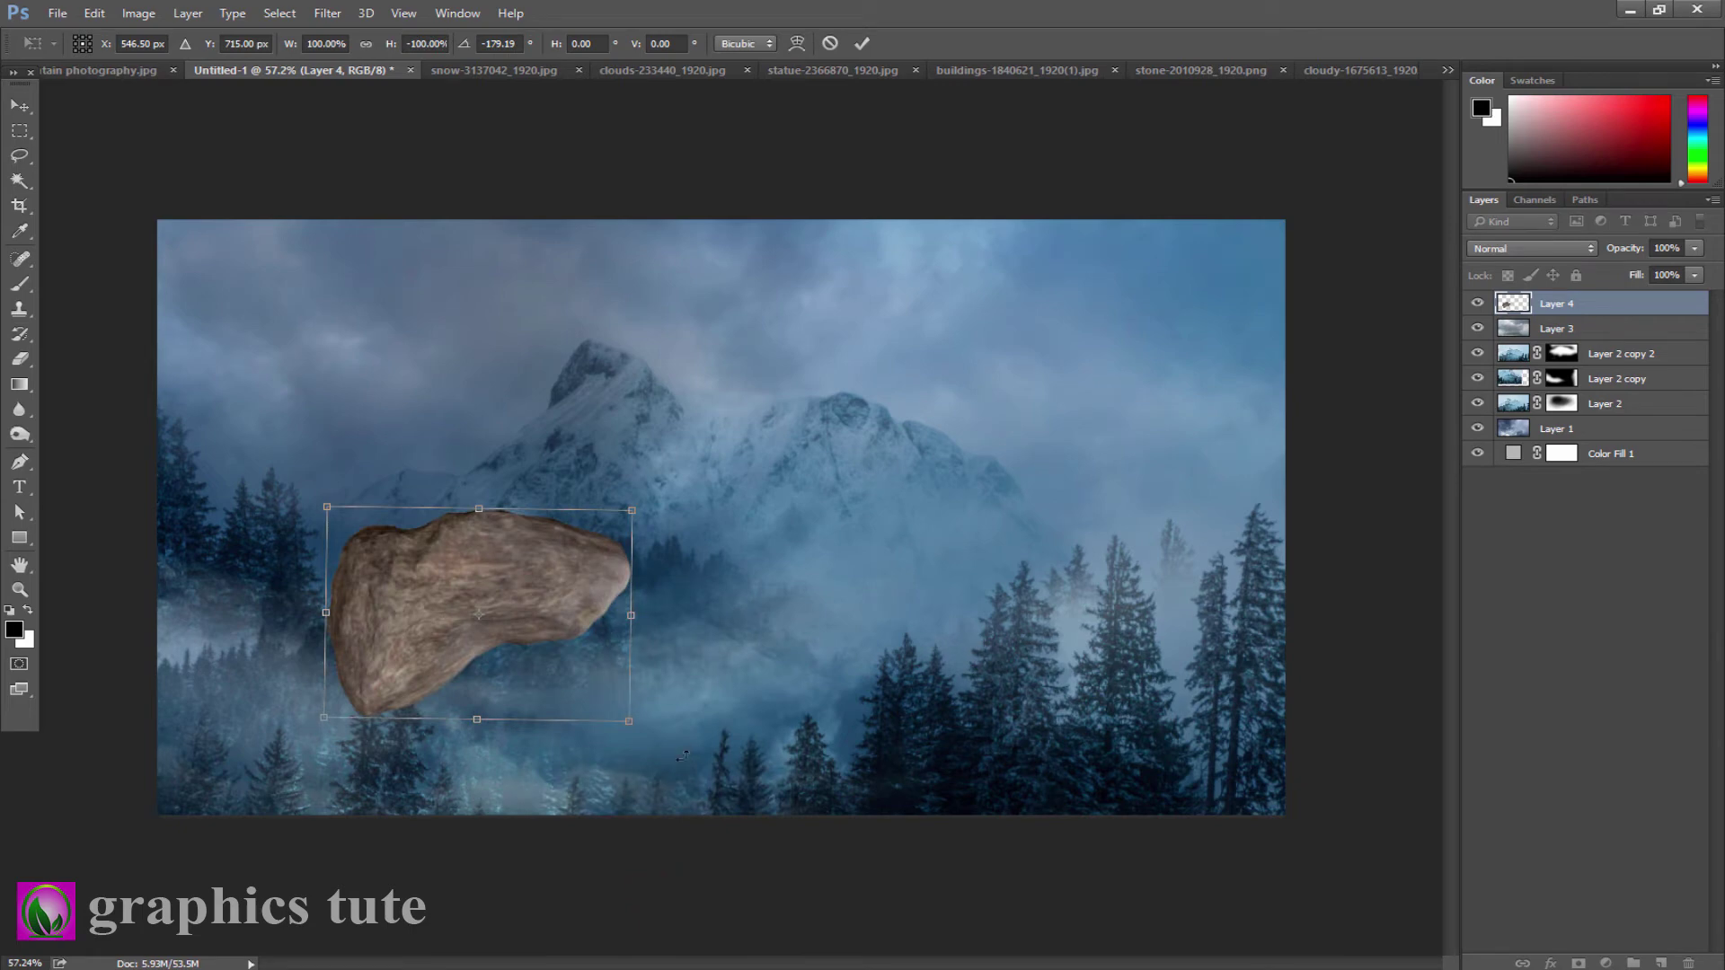
left_click_drag(683, 756, 526, 822)
mouse_move(547, 634)
left_mouse_down()
mouse_move(234, 739)
mouse_move(256, 765)
left_mouse_up()
left_click_drag(394, 789, 489, 764)
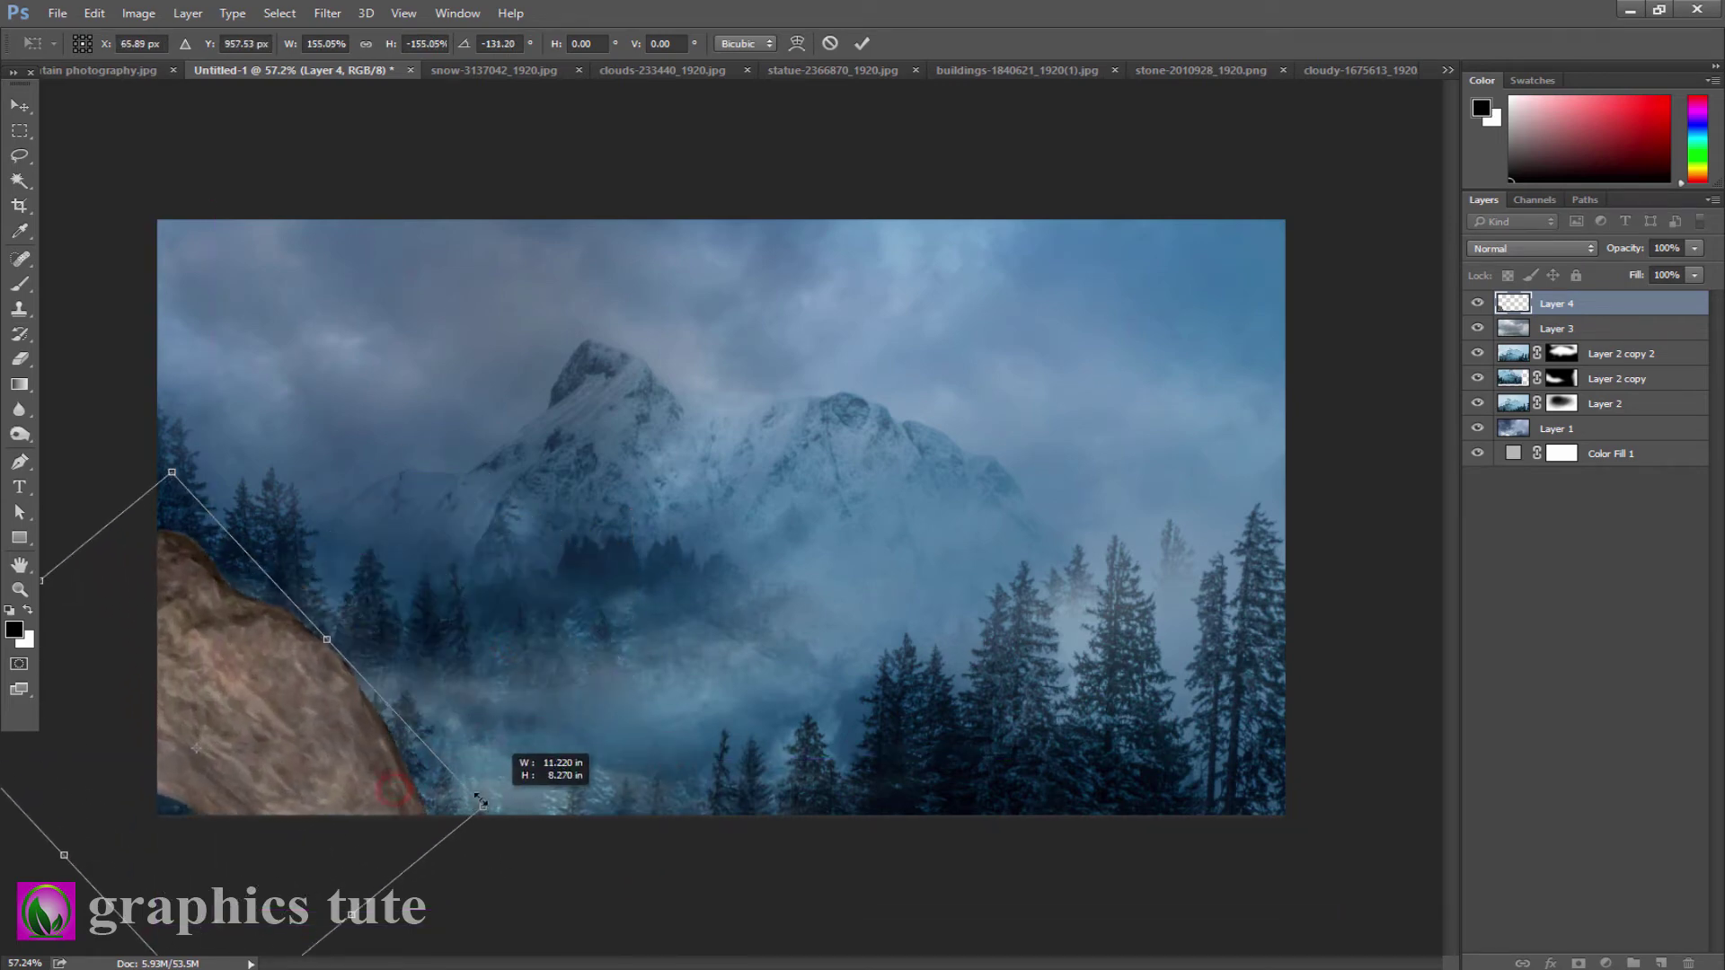
left_click_drag(508, 893, 620, 773)
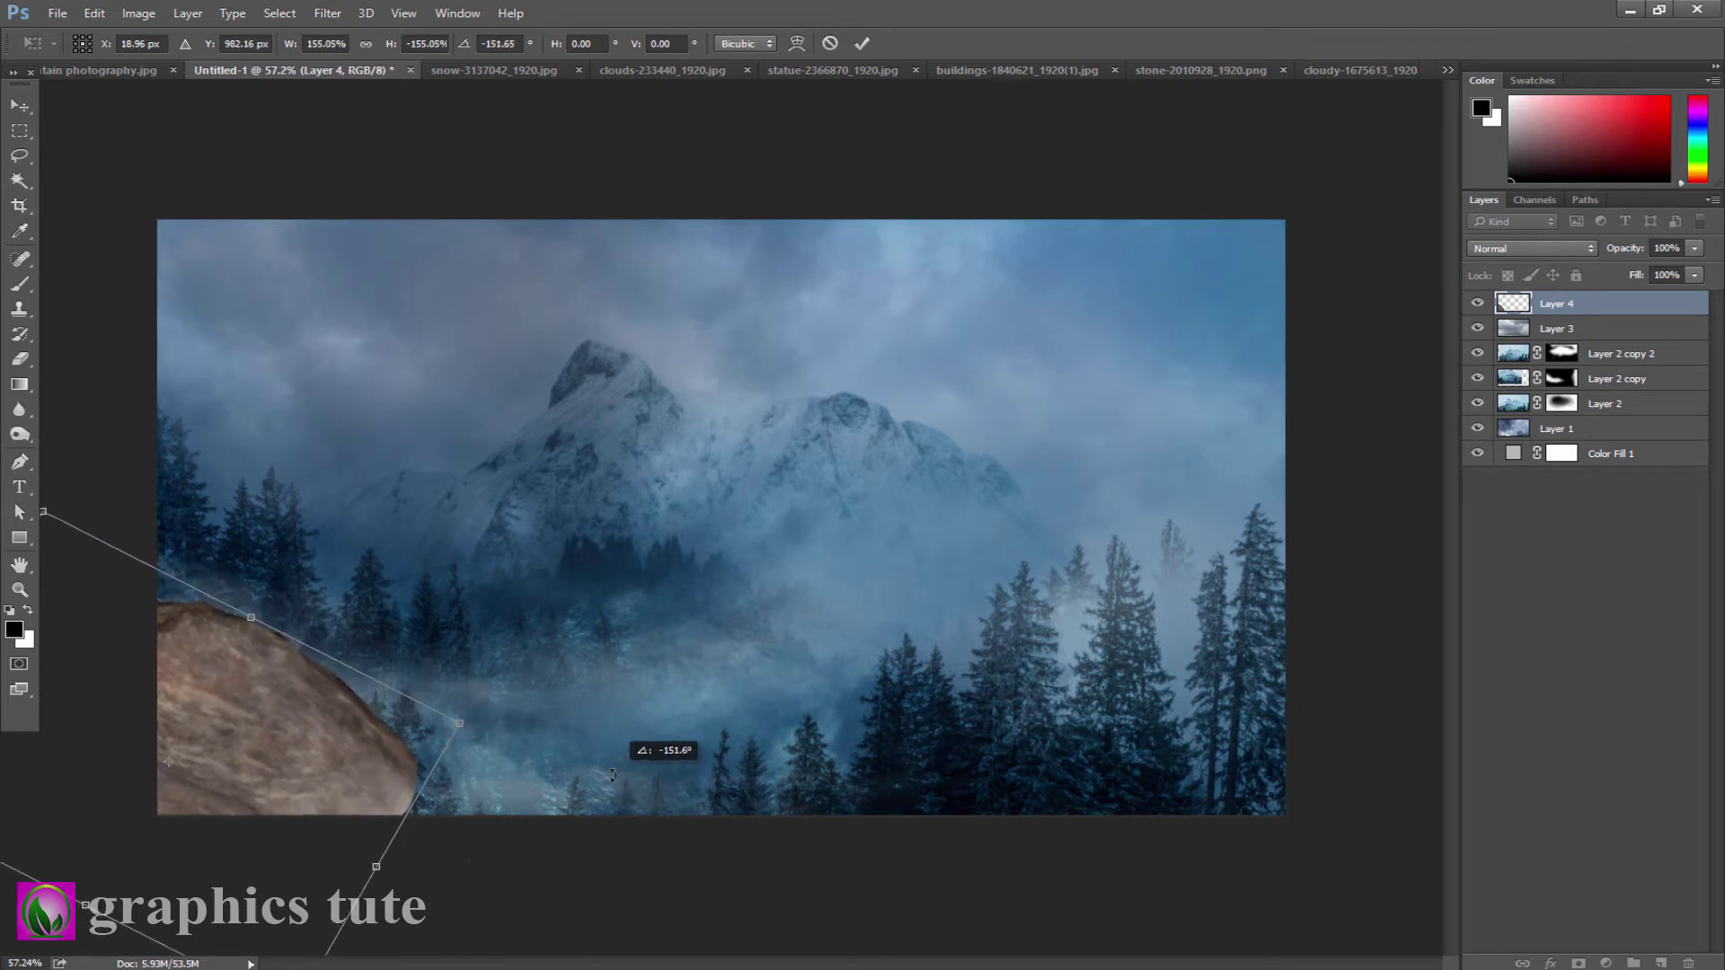
left_click_drag(277, 759, 318, 775)
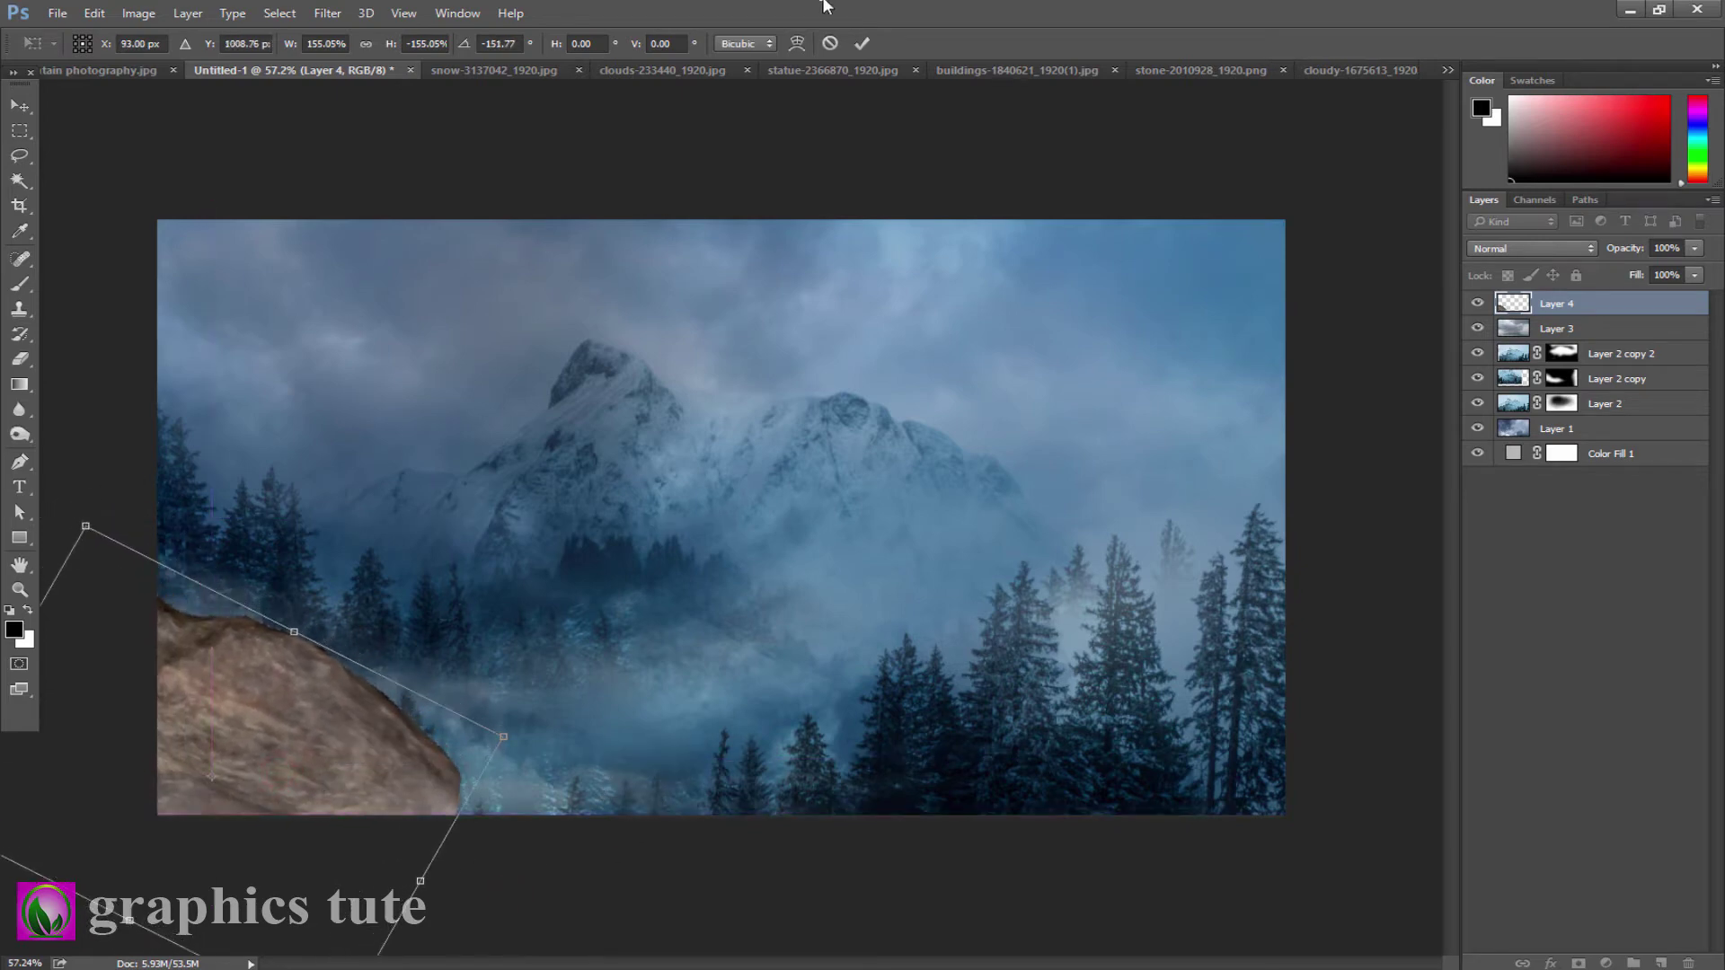
left_click(863, 44)
- Add a mask to the stone layer and paint black to hide its lower-left base
left_click(1579, 962)
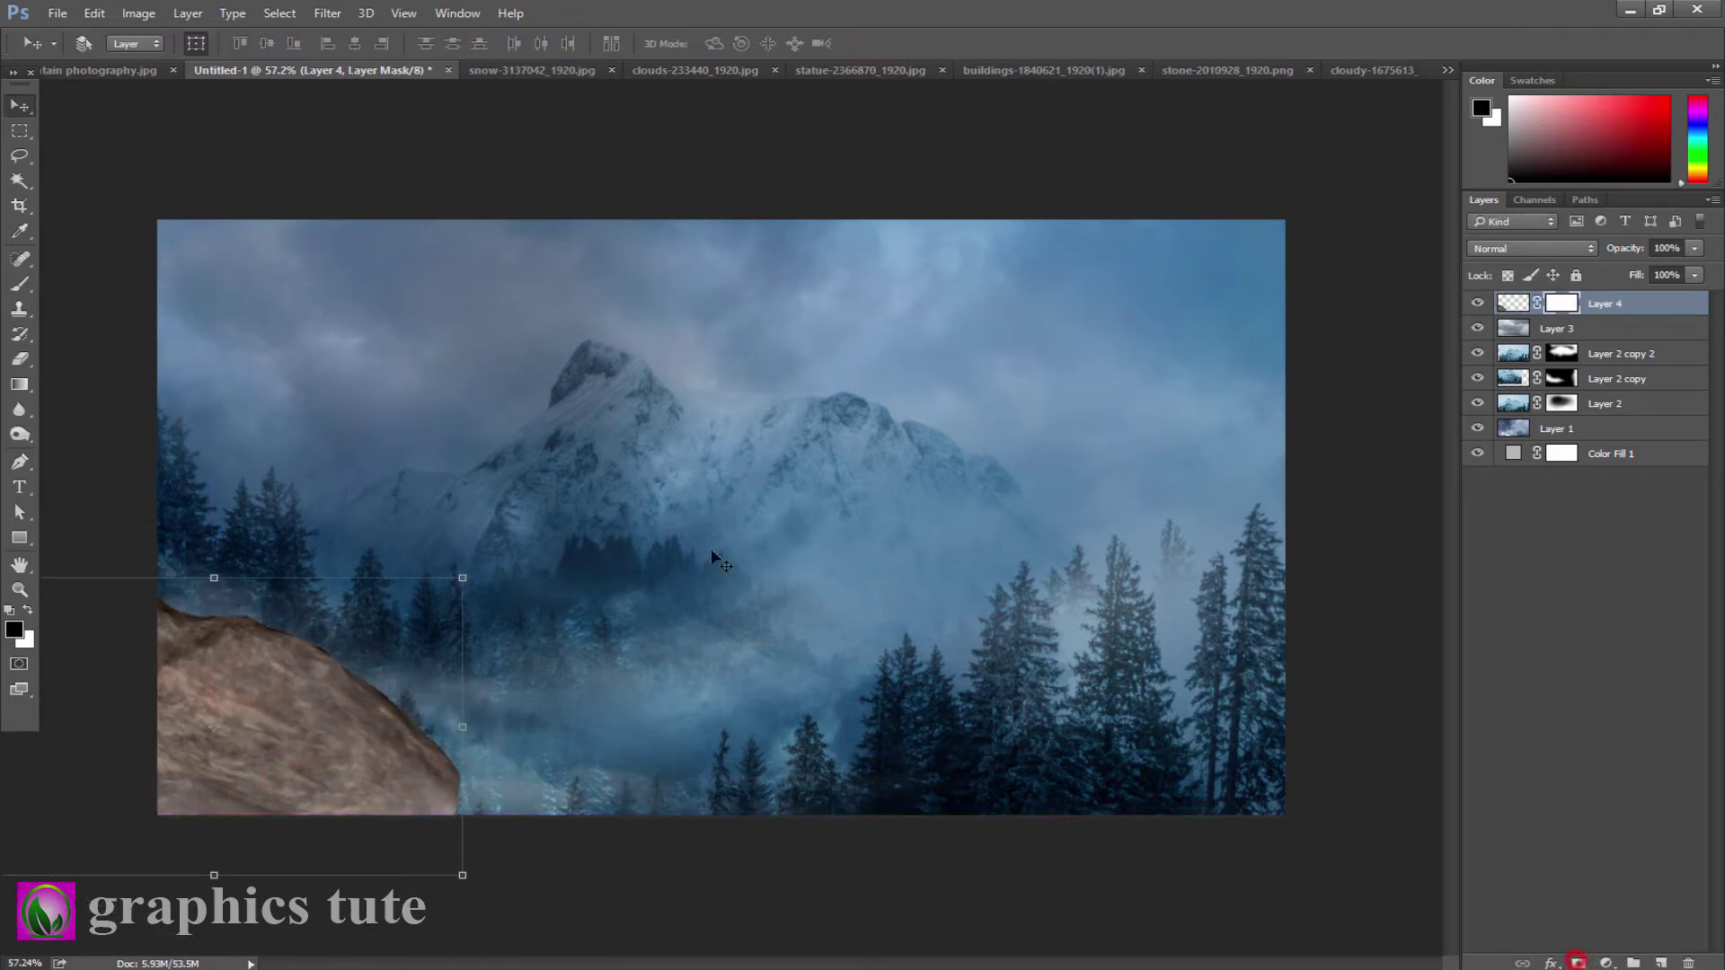
left_click(13, 289)
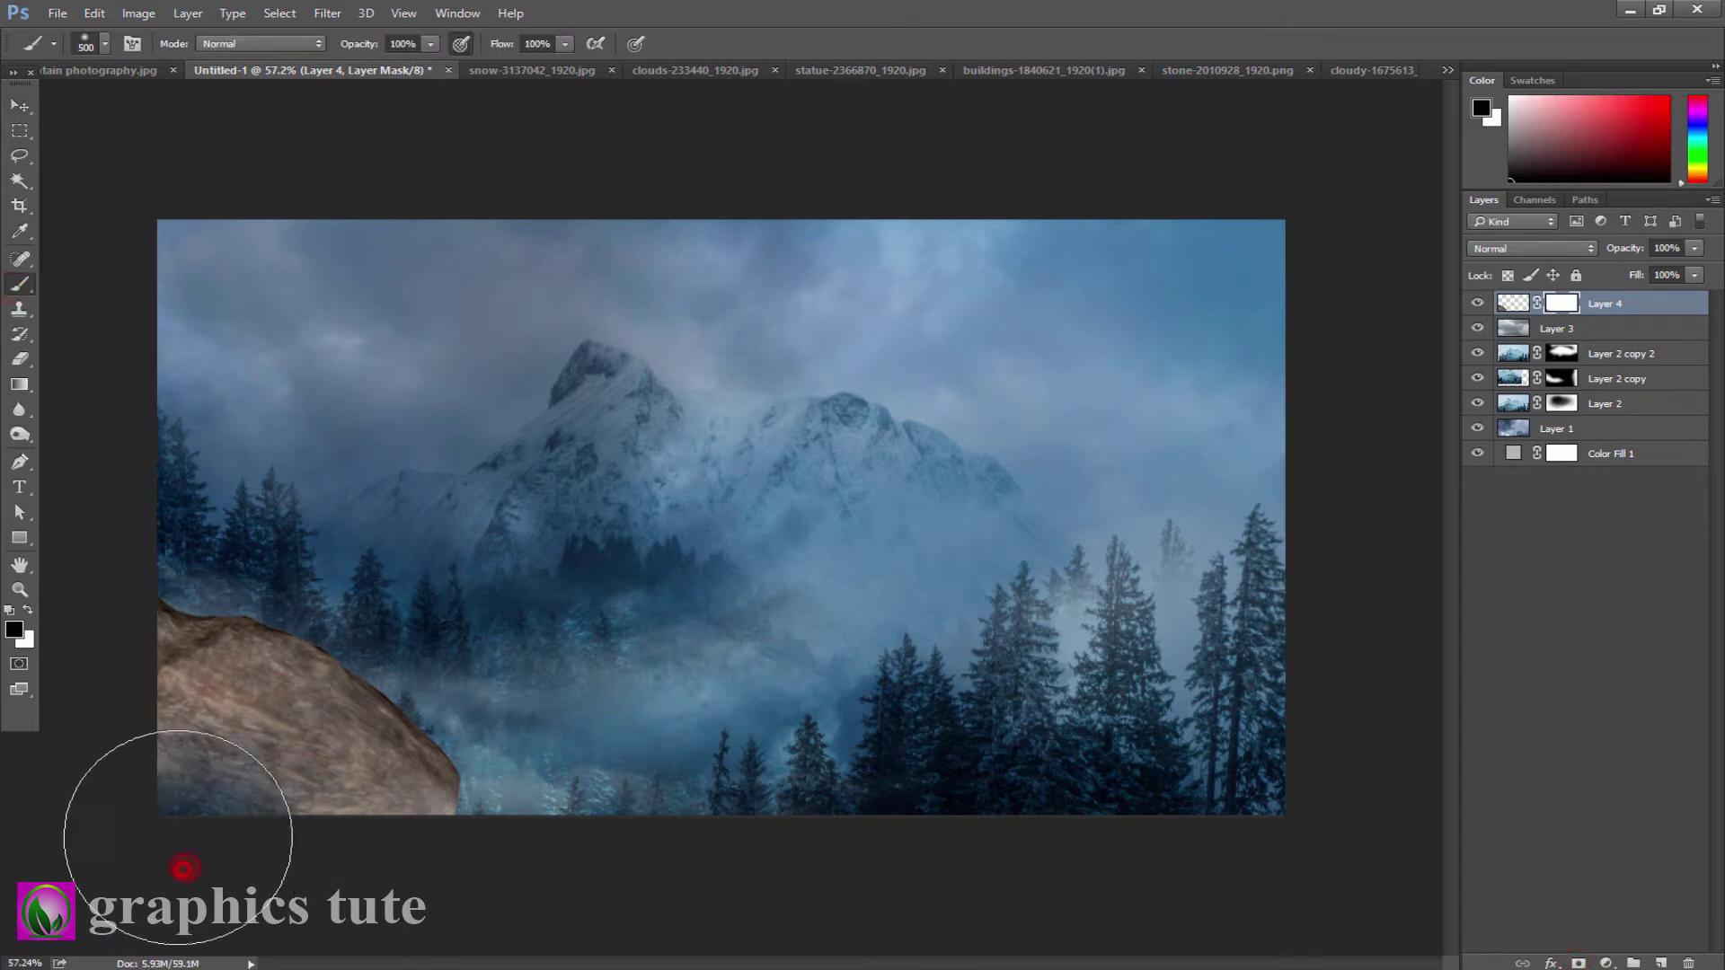
mouse_move(180, 812)
left_mouse_down()
mouse_move(140, 794)
mouse_move(366, 878)
left_mouse_up()
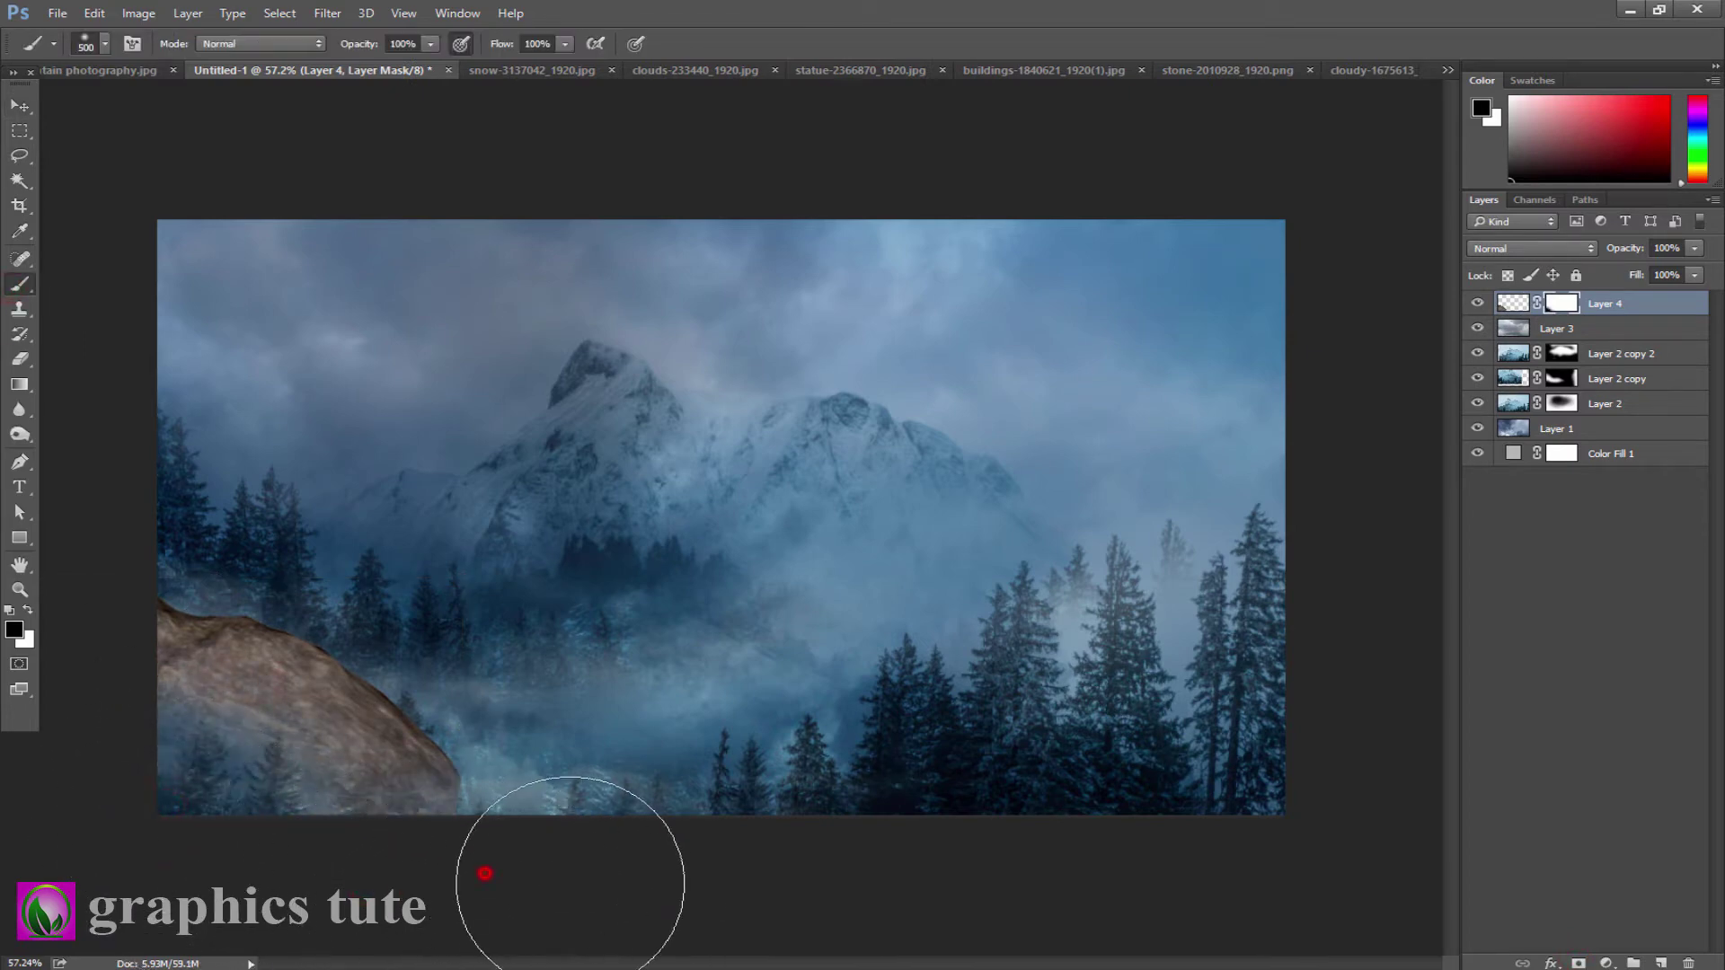
left_click(147, 769)
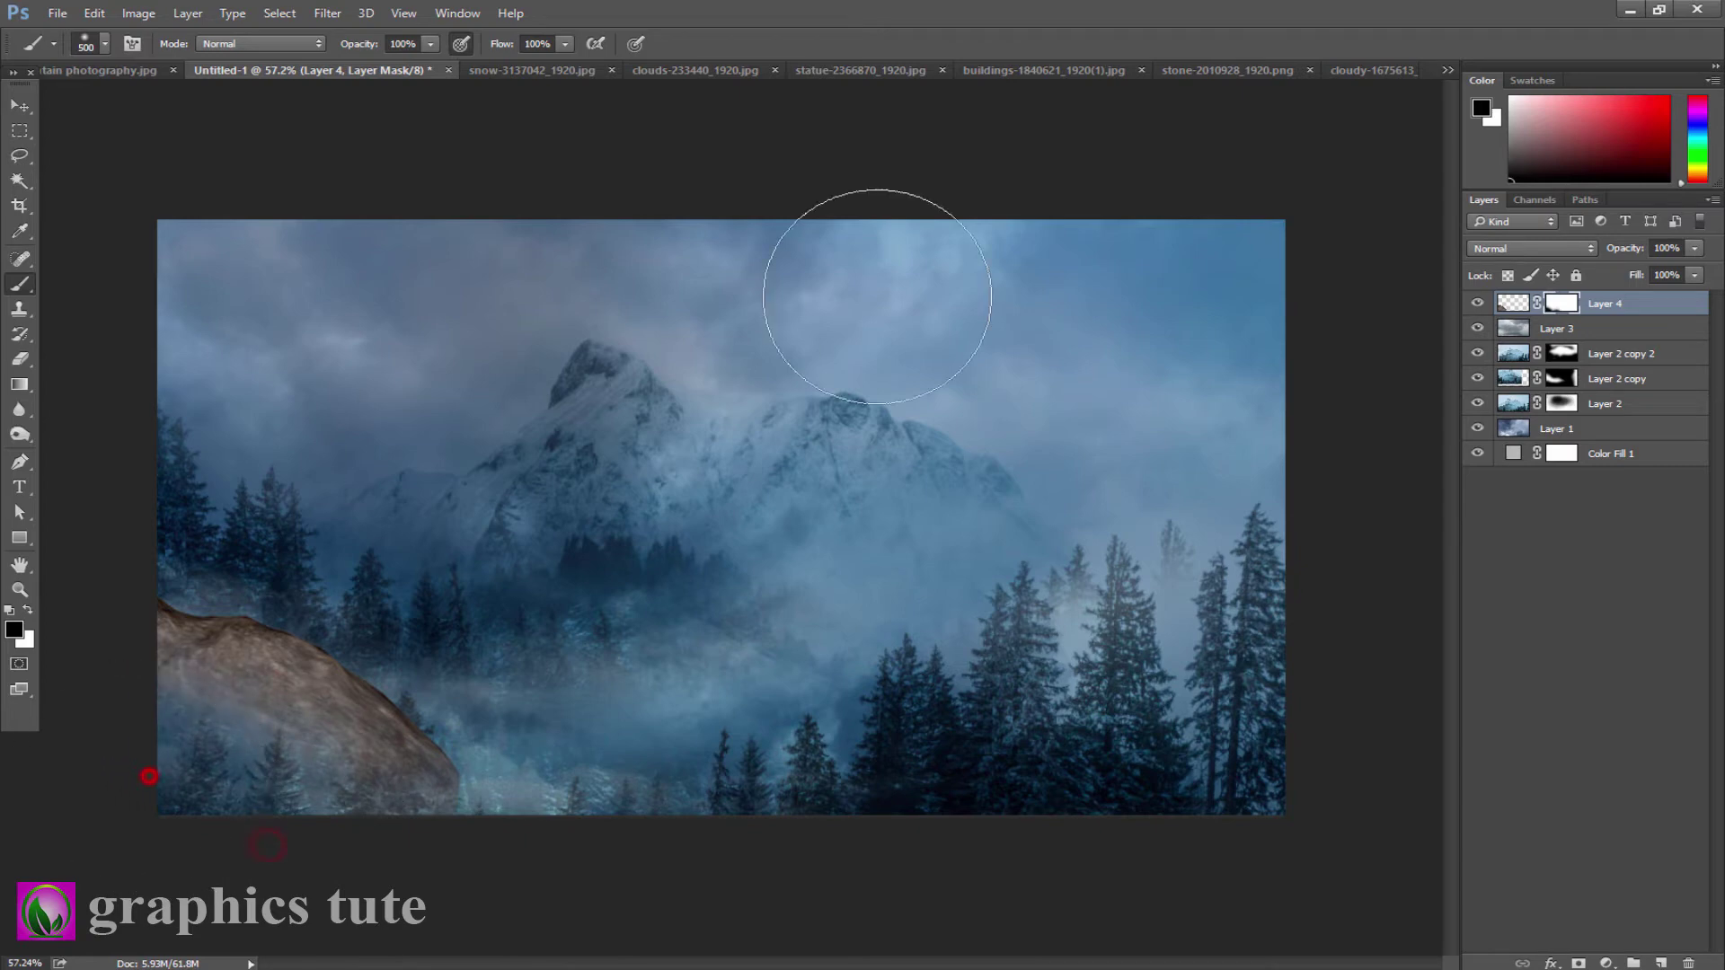
left_click(1608, 963)
- Add a Brightness/Contrast layer clipped to the stone with brightness -95
left_click(1531, 615)
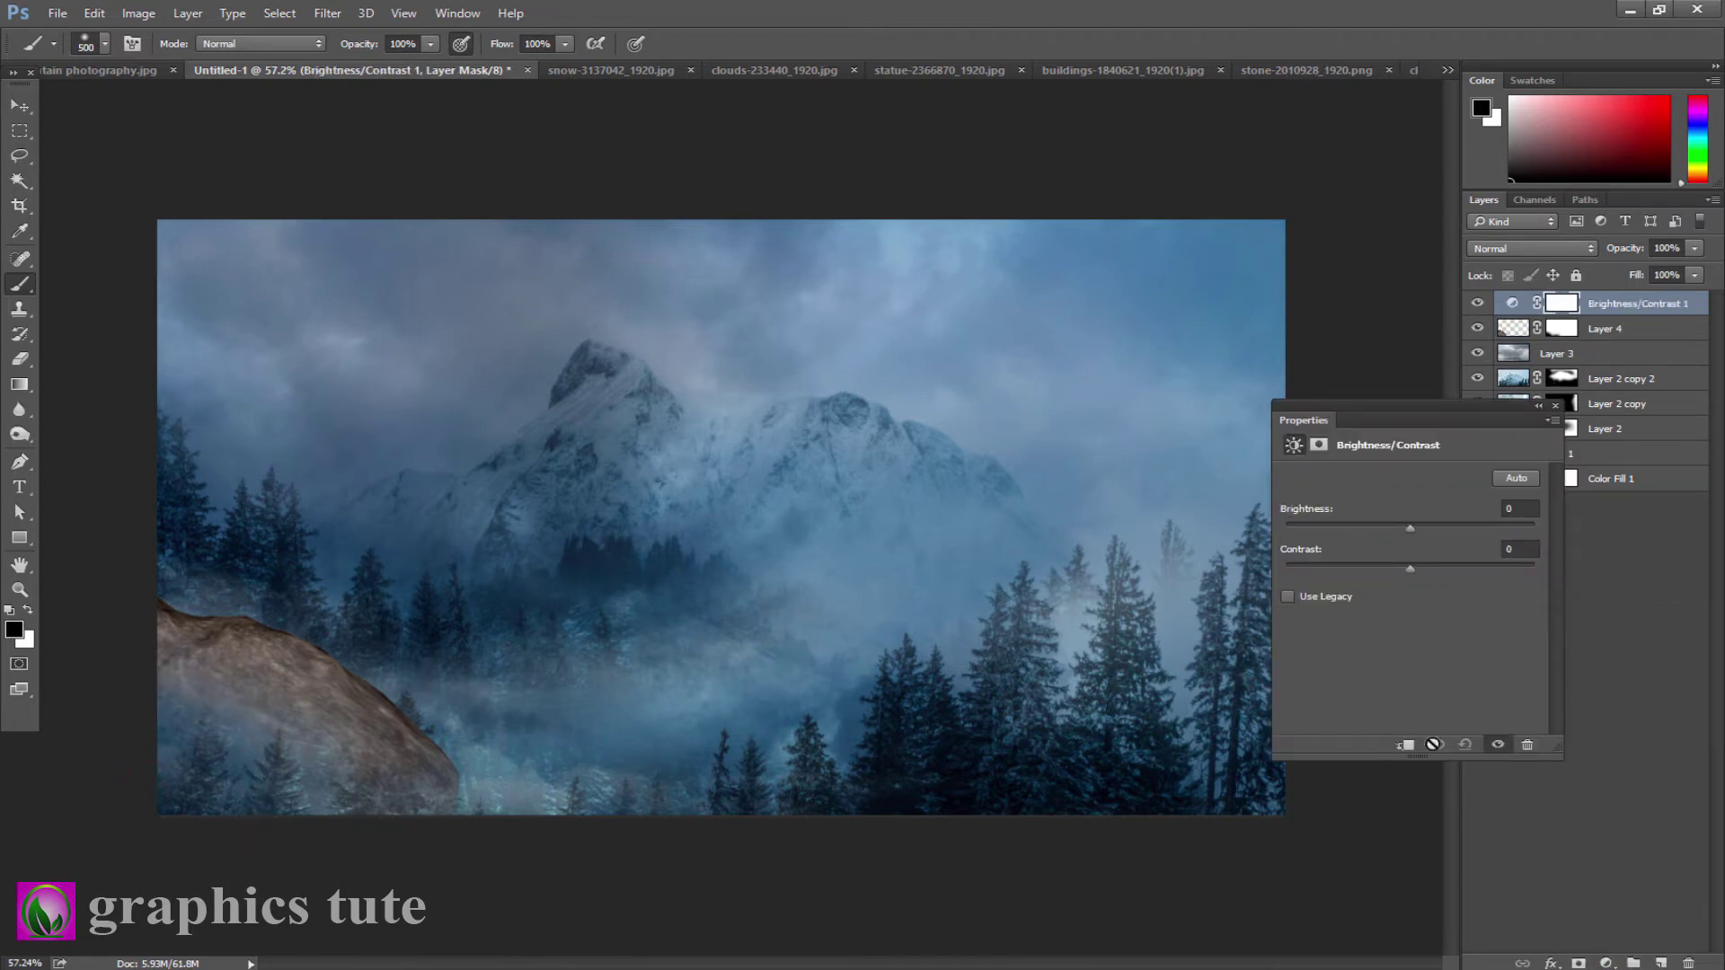
left_click(1403, 744)
left_click(1331, 529)
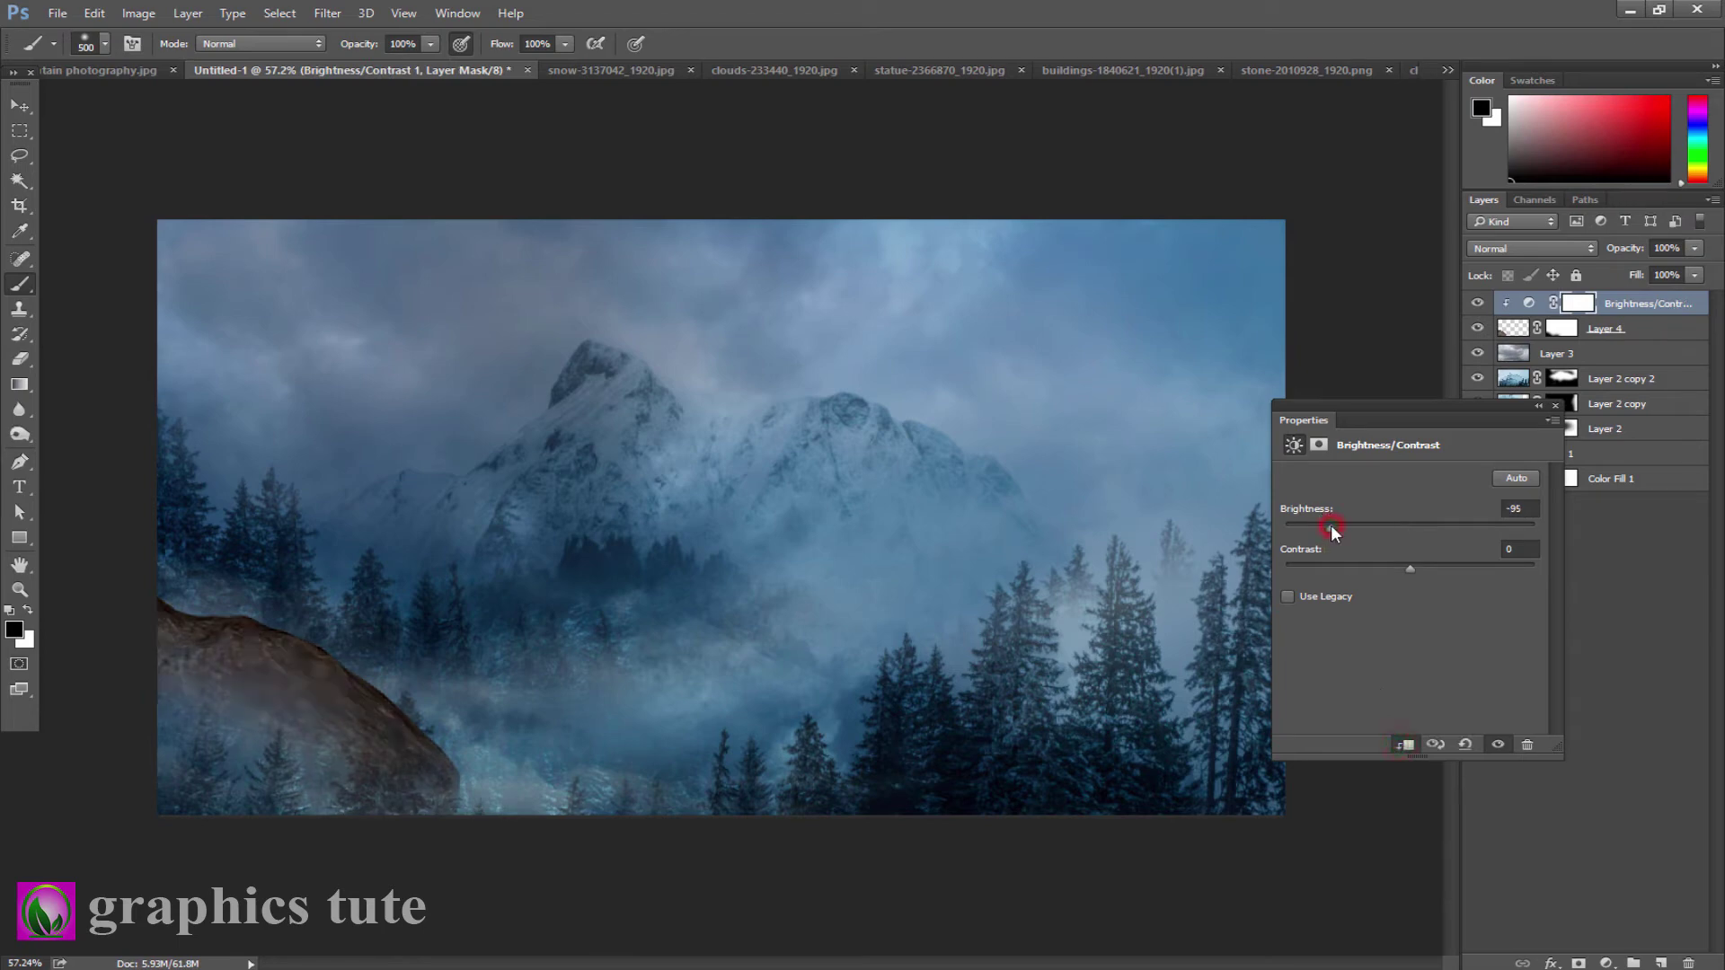
left_click(1554, 406)
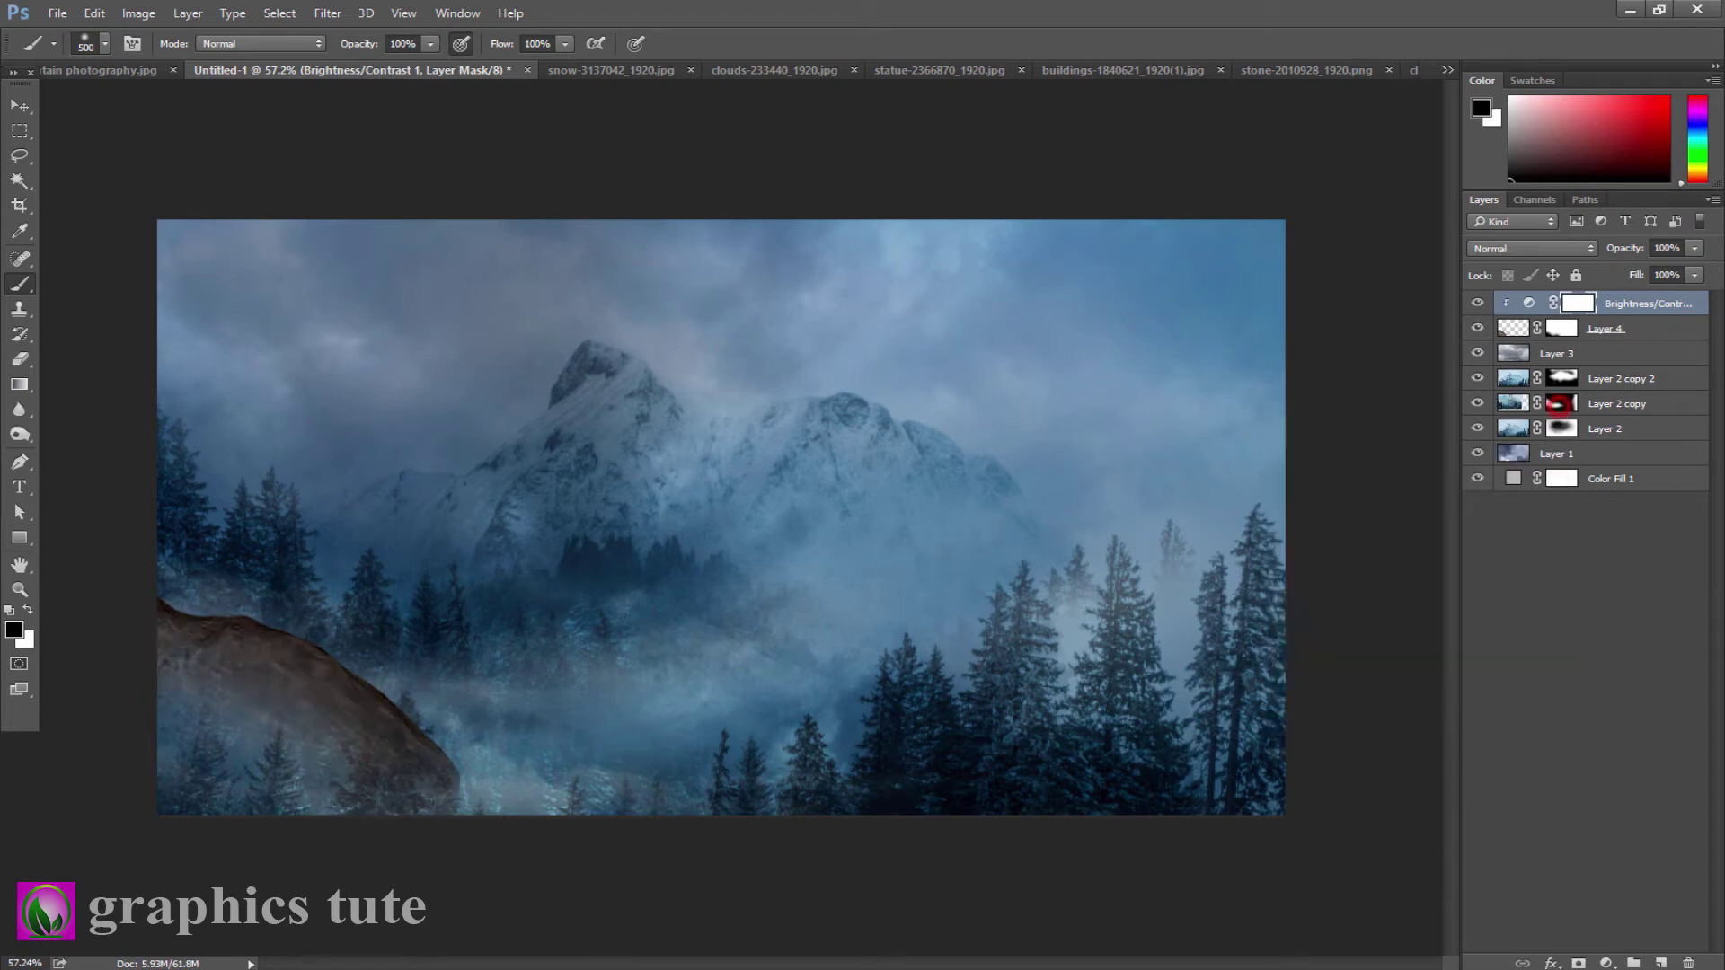
- Add a clipped Hue/Saturation layer with hue −176 and saturation +23, then reselect the stone's mask
left_click(1605, 963)
left_click(1601, 742)
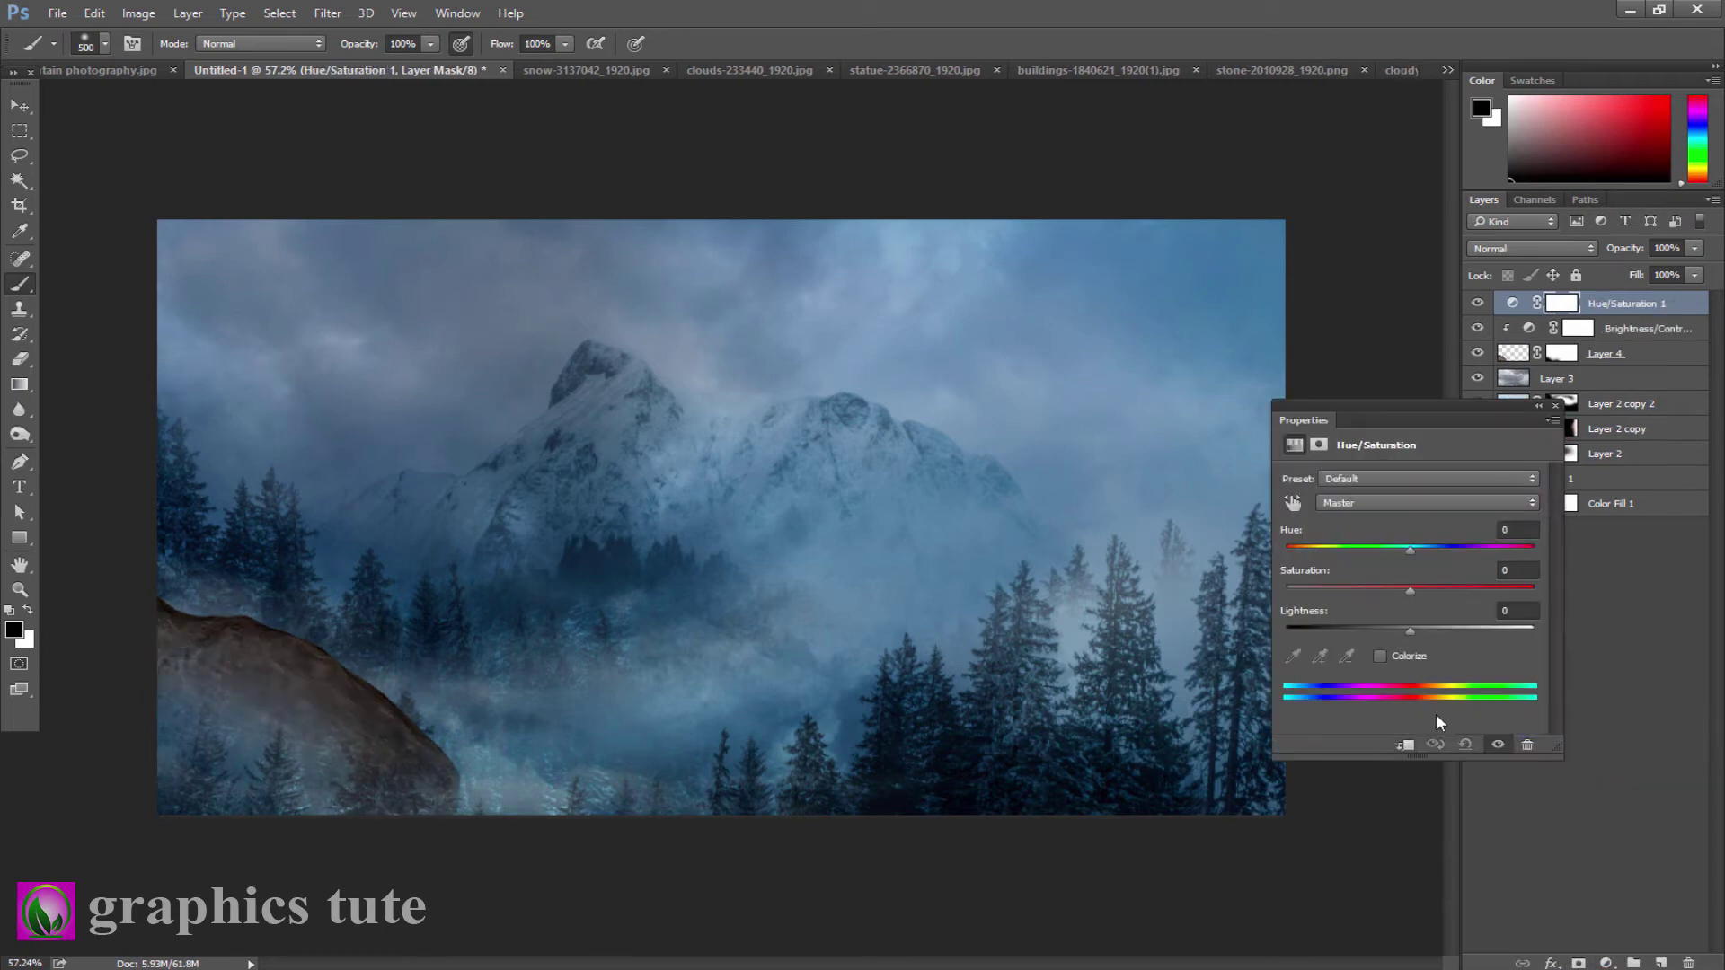
left_click(1402, 744)
mouse_move(1409, 548)
left_mouse_down()
mouse_move(1475, 550)
mouse_move(1286, 553)
left_mouse_up()
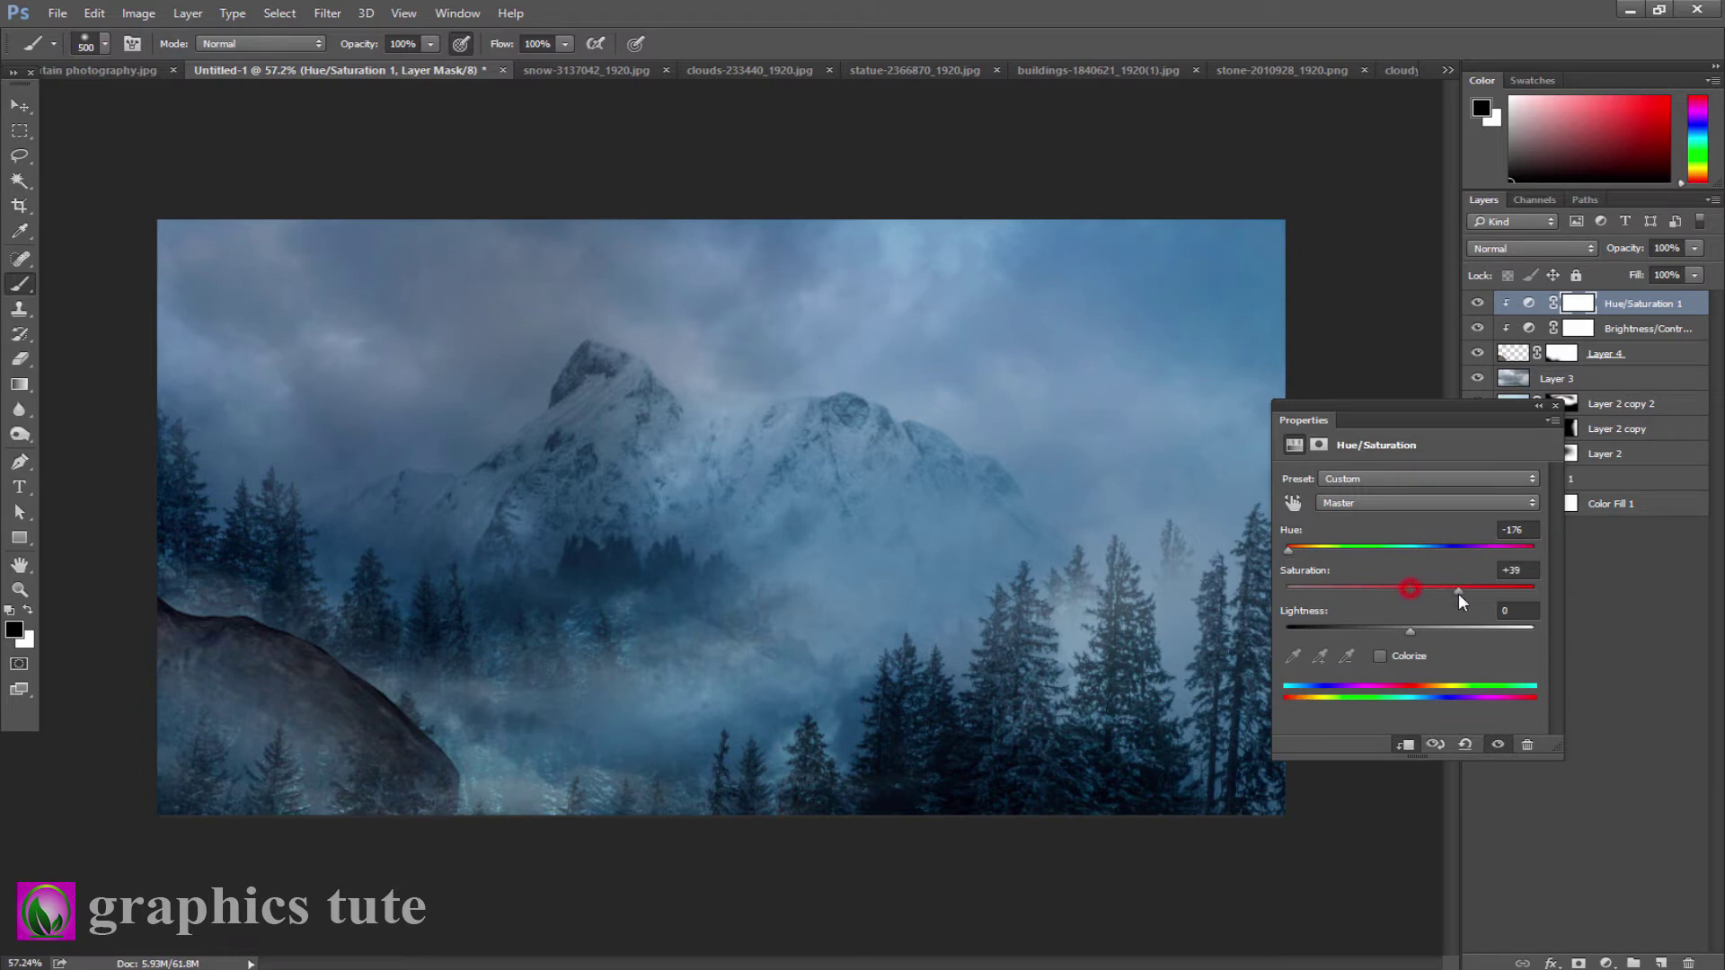
left_click_drag(1458, 592, 1437, 593)
left_click(1554, 407)
left_click(1561, 354)
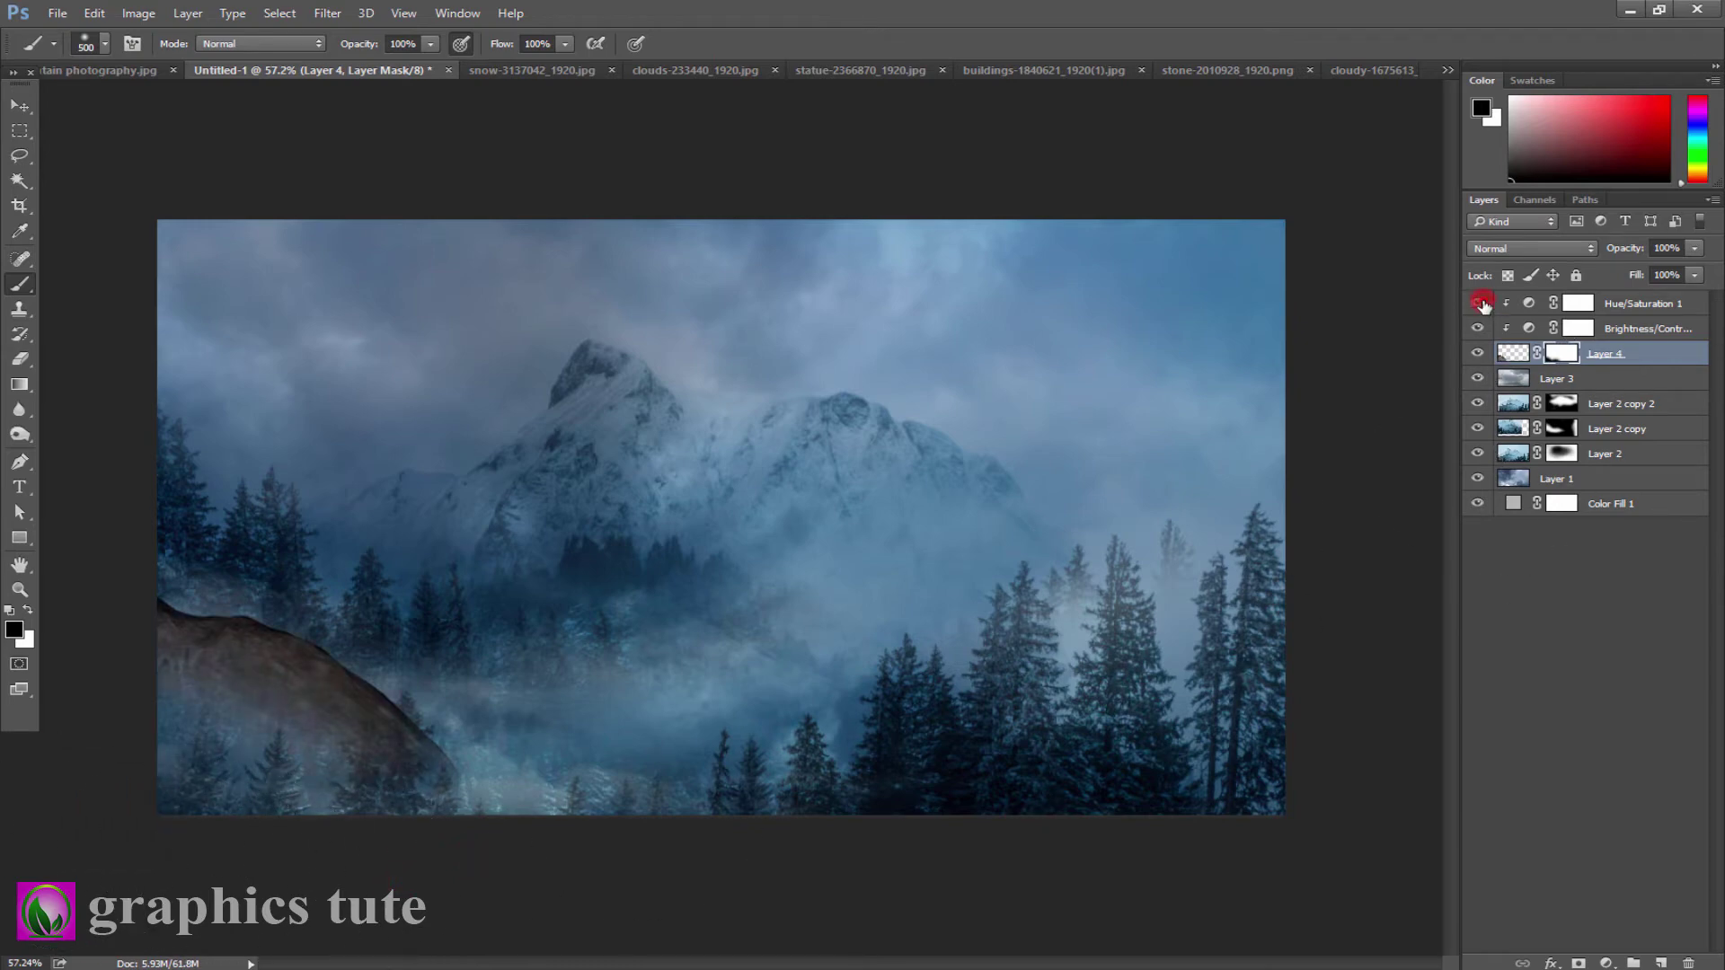
left_click(18, 105)
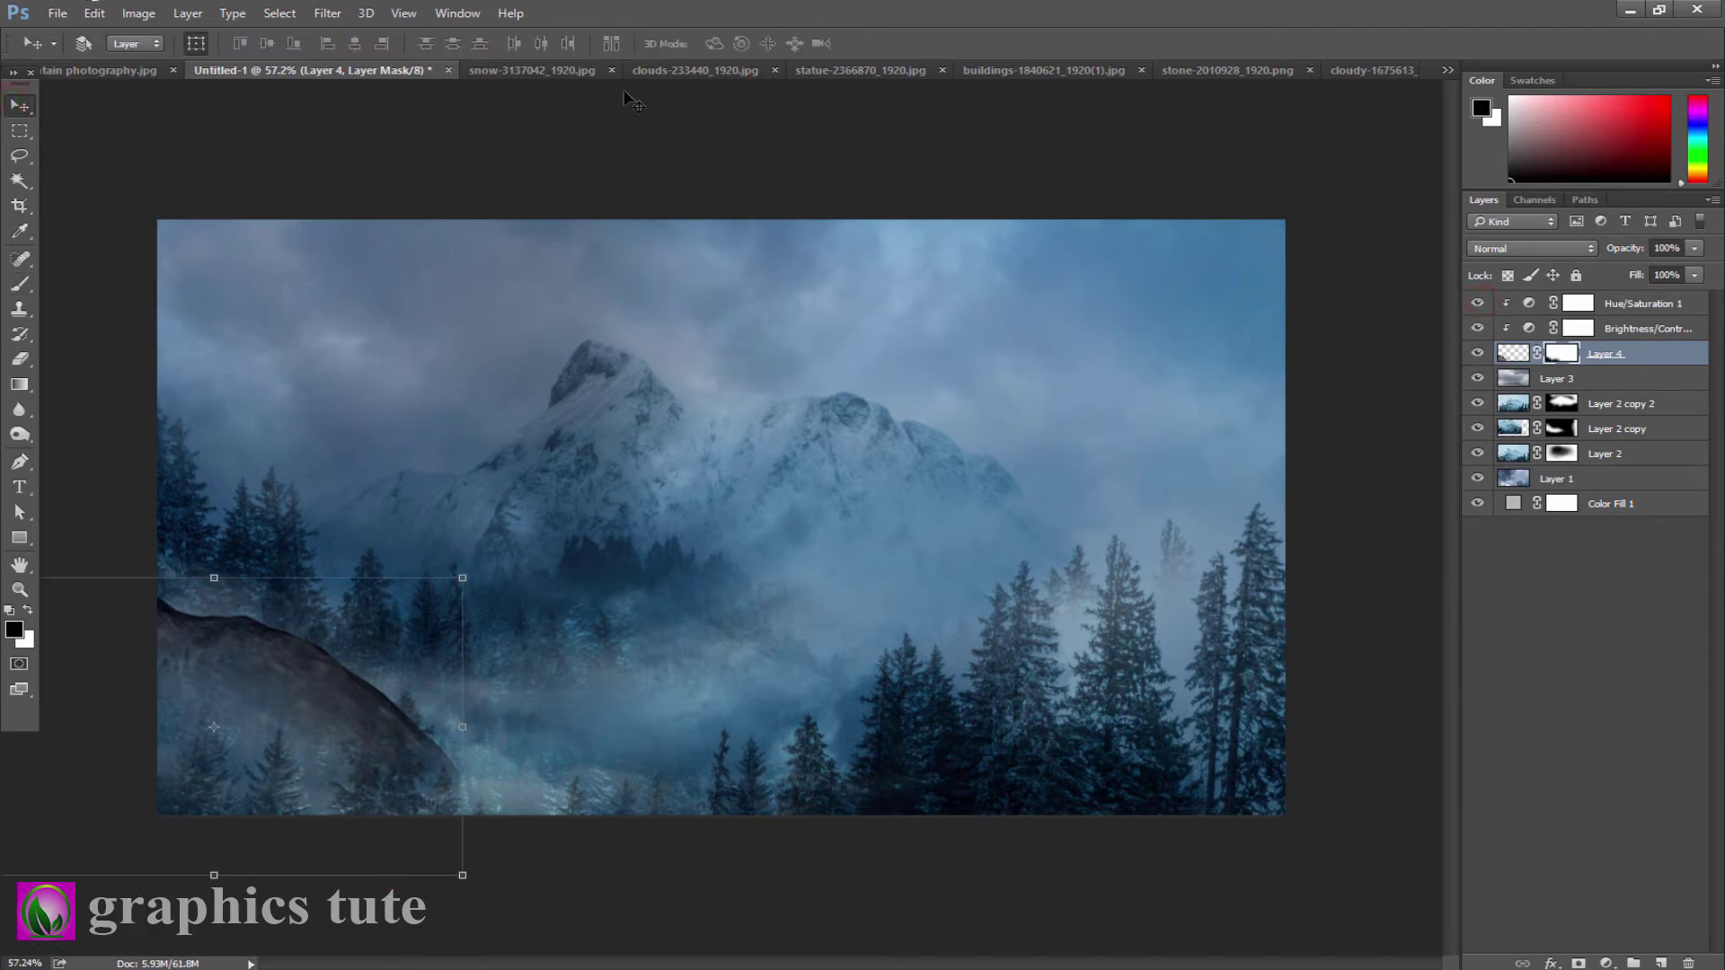
- Switch to the sleeping statue photo, unlock its background layer and choose Quick Selection
left_click(838, 71)
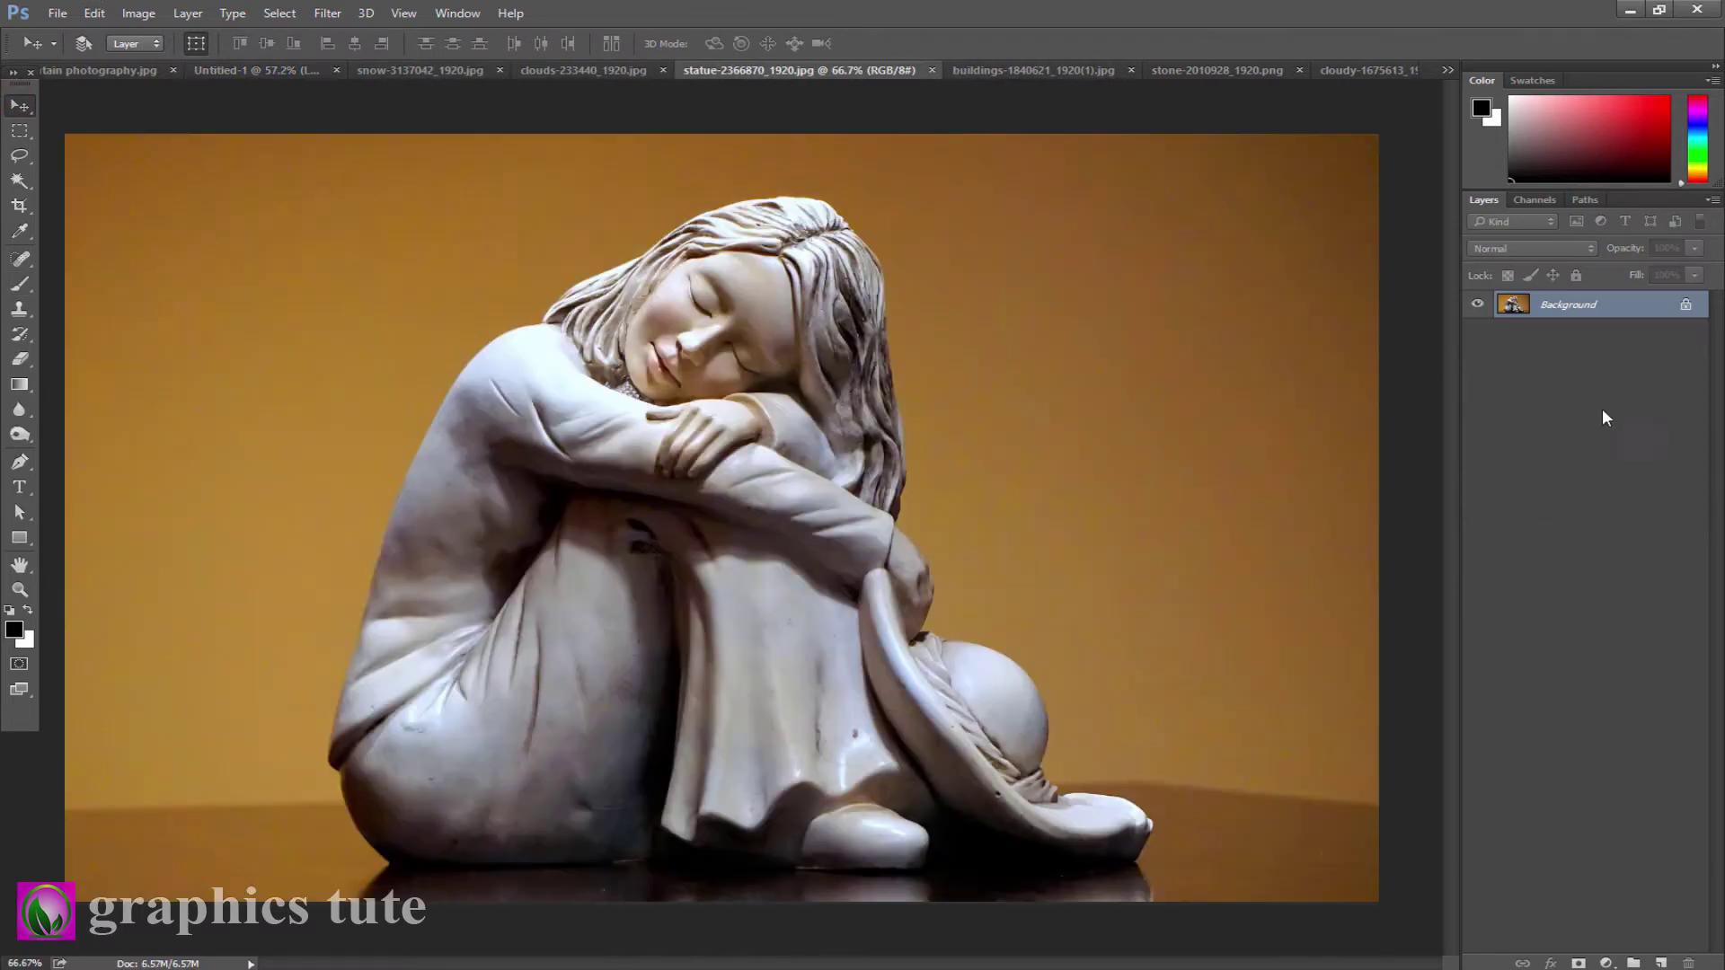
left_click(1686, 306)
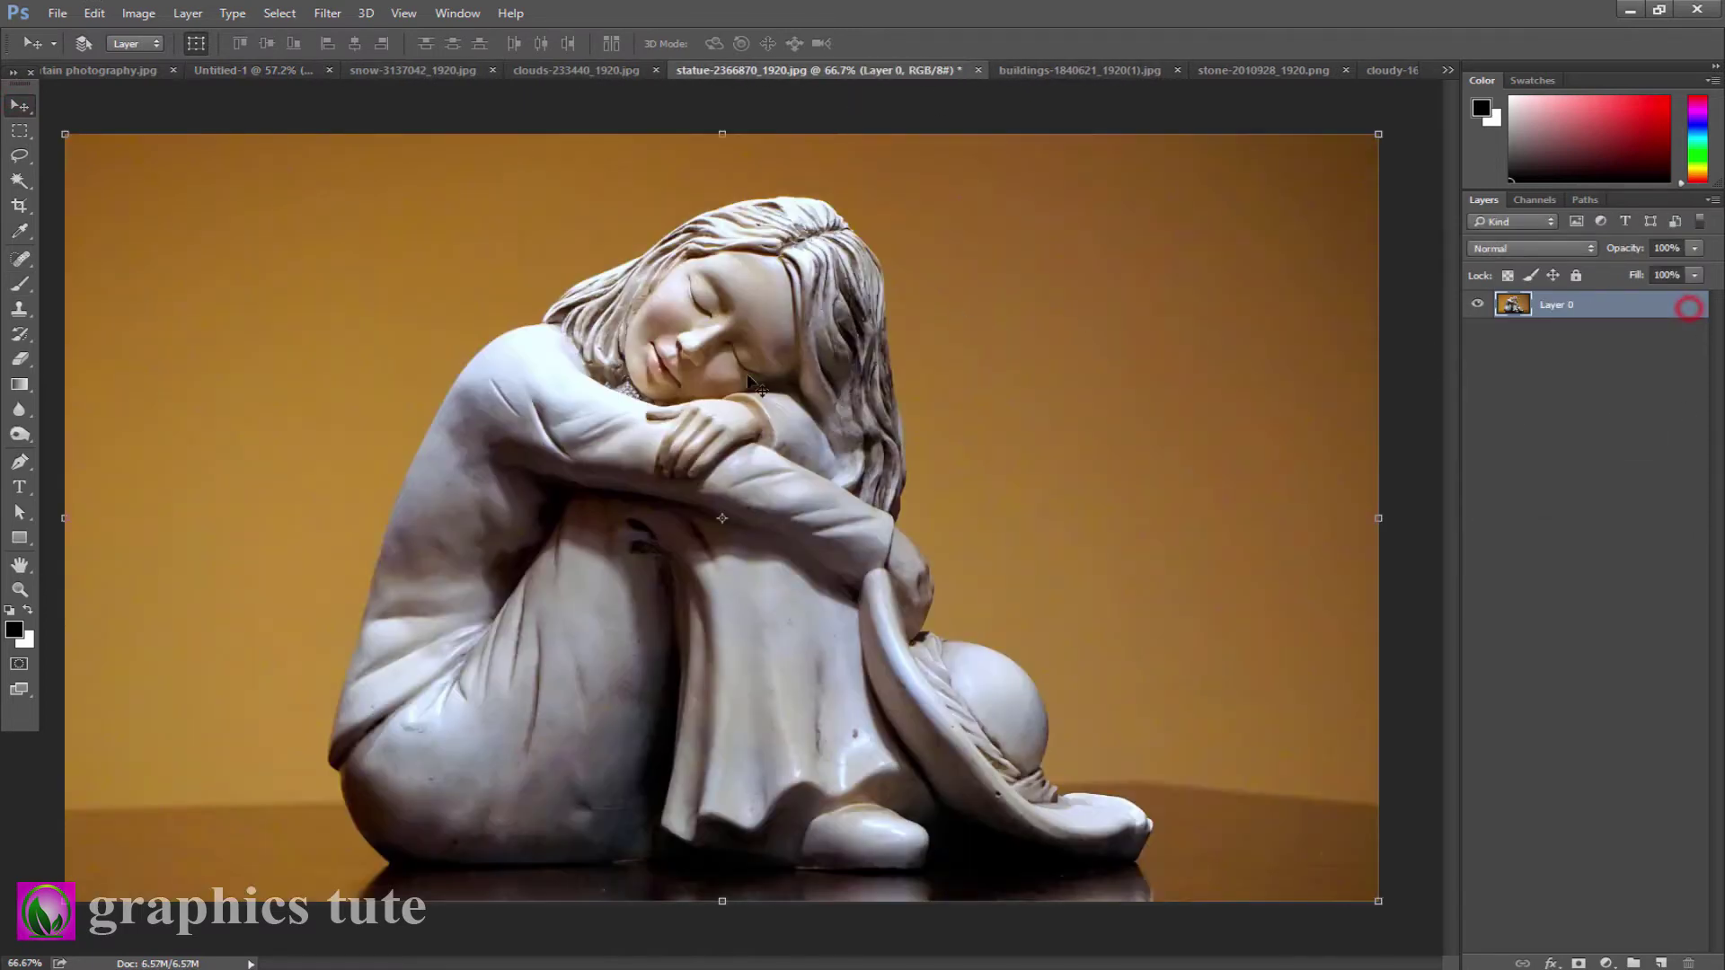
left_click(19, 179)
left_click(88, 181)
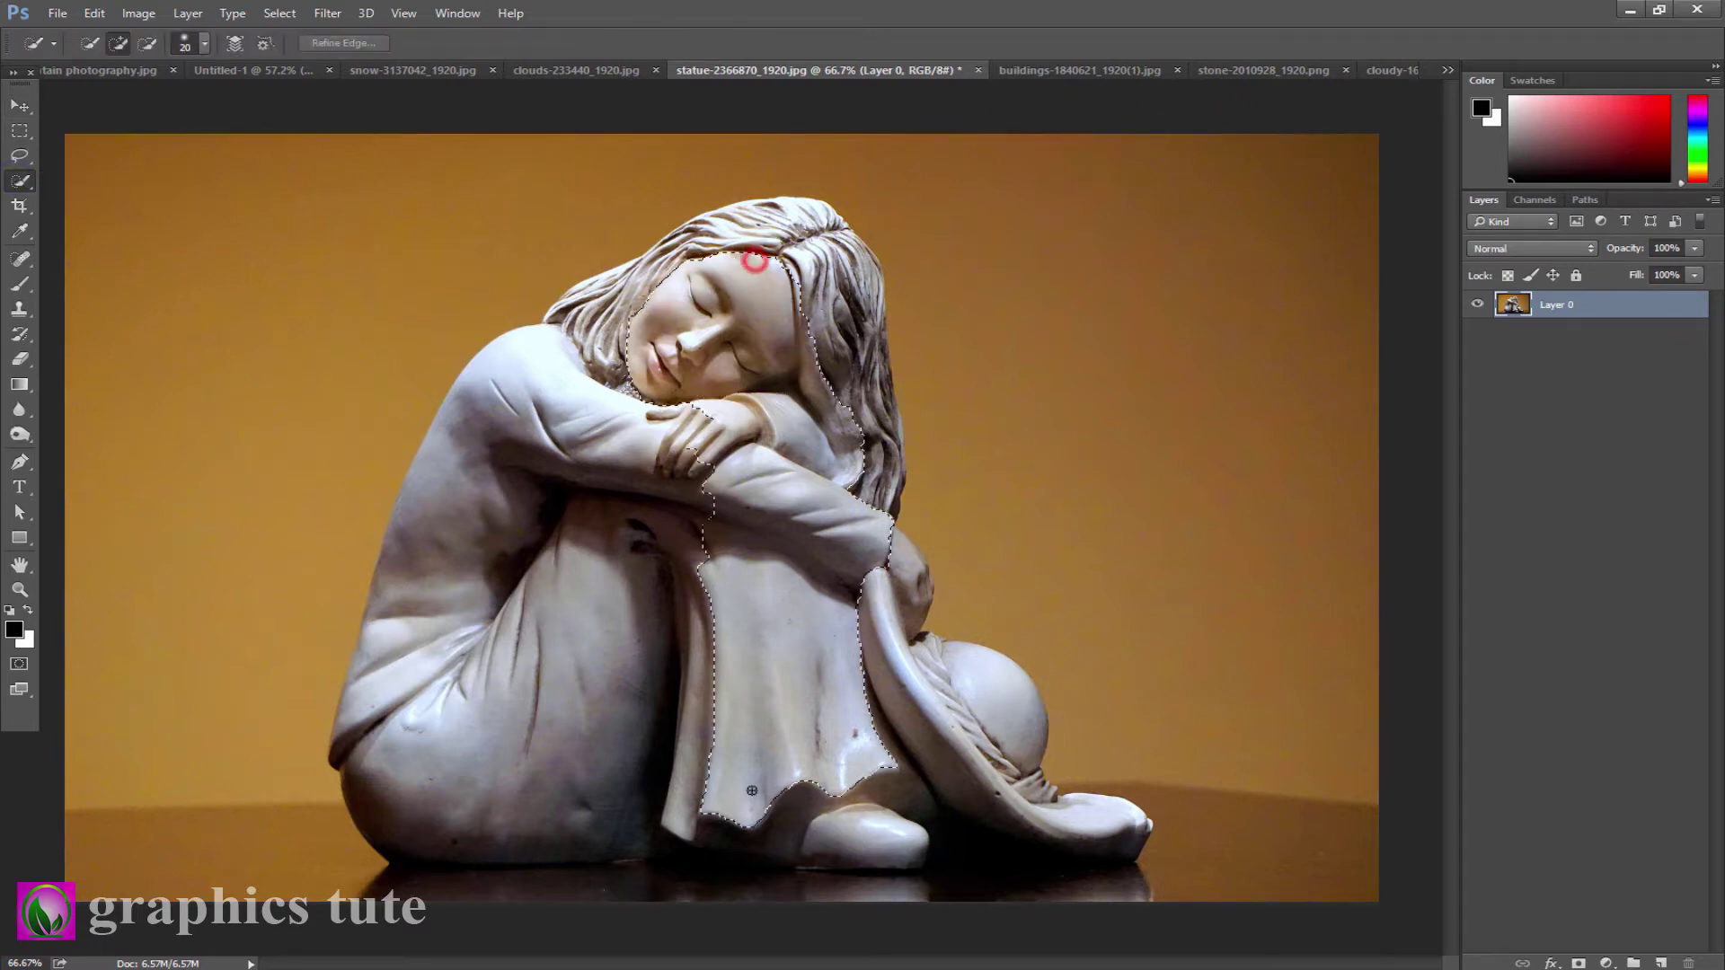
- Paint a selection over the statue's face, hair, arm, dress, back and leg
mouse_move(755, 259)
left_mouse_down()
mouse_move(847, 272)
mouse_move(844, 407)
left_mouse_up()
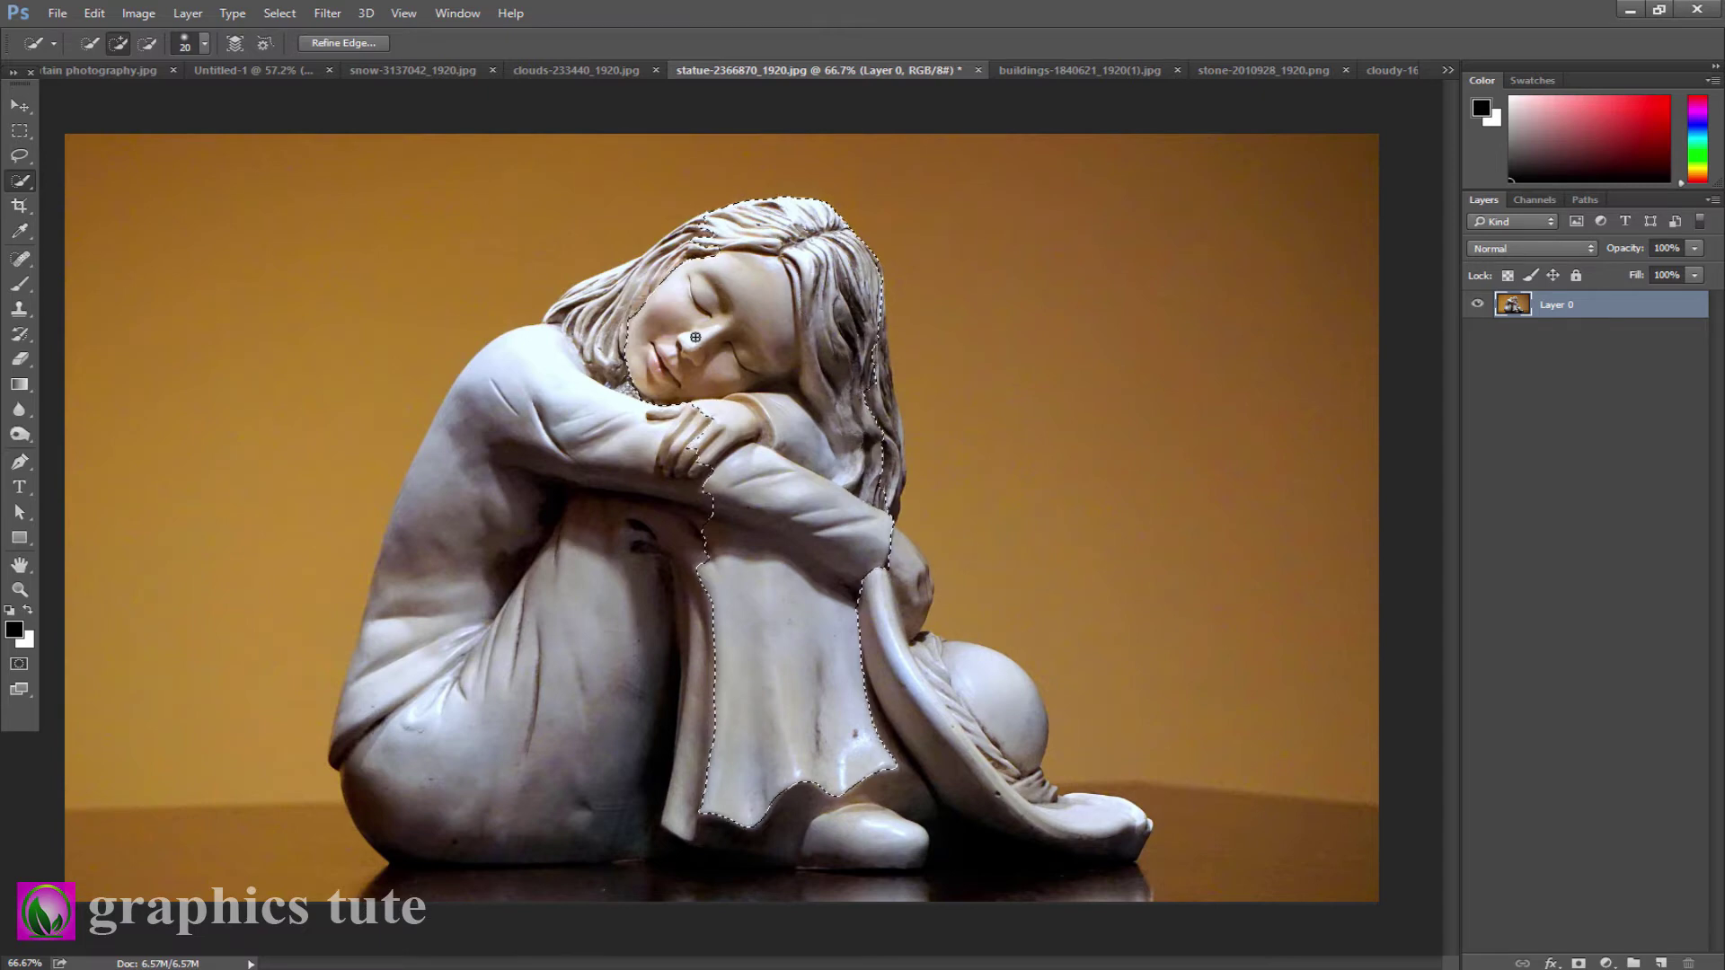
mouse_move(660, 354)
left_mouse_down()
mouse_move(586, 322)
mouse_move(954, 748)
mouse_move(993, 728)
left_mouse_up()
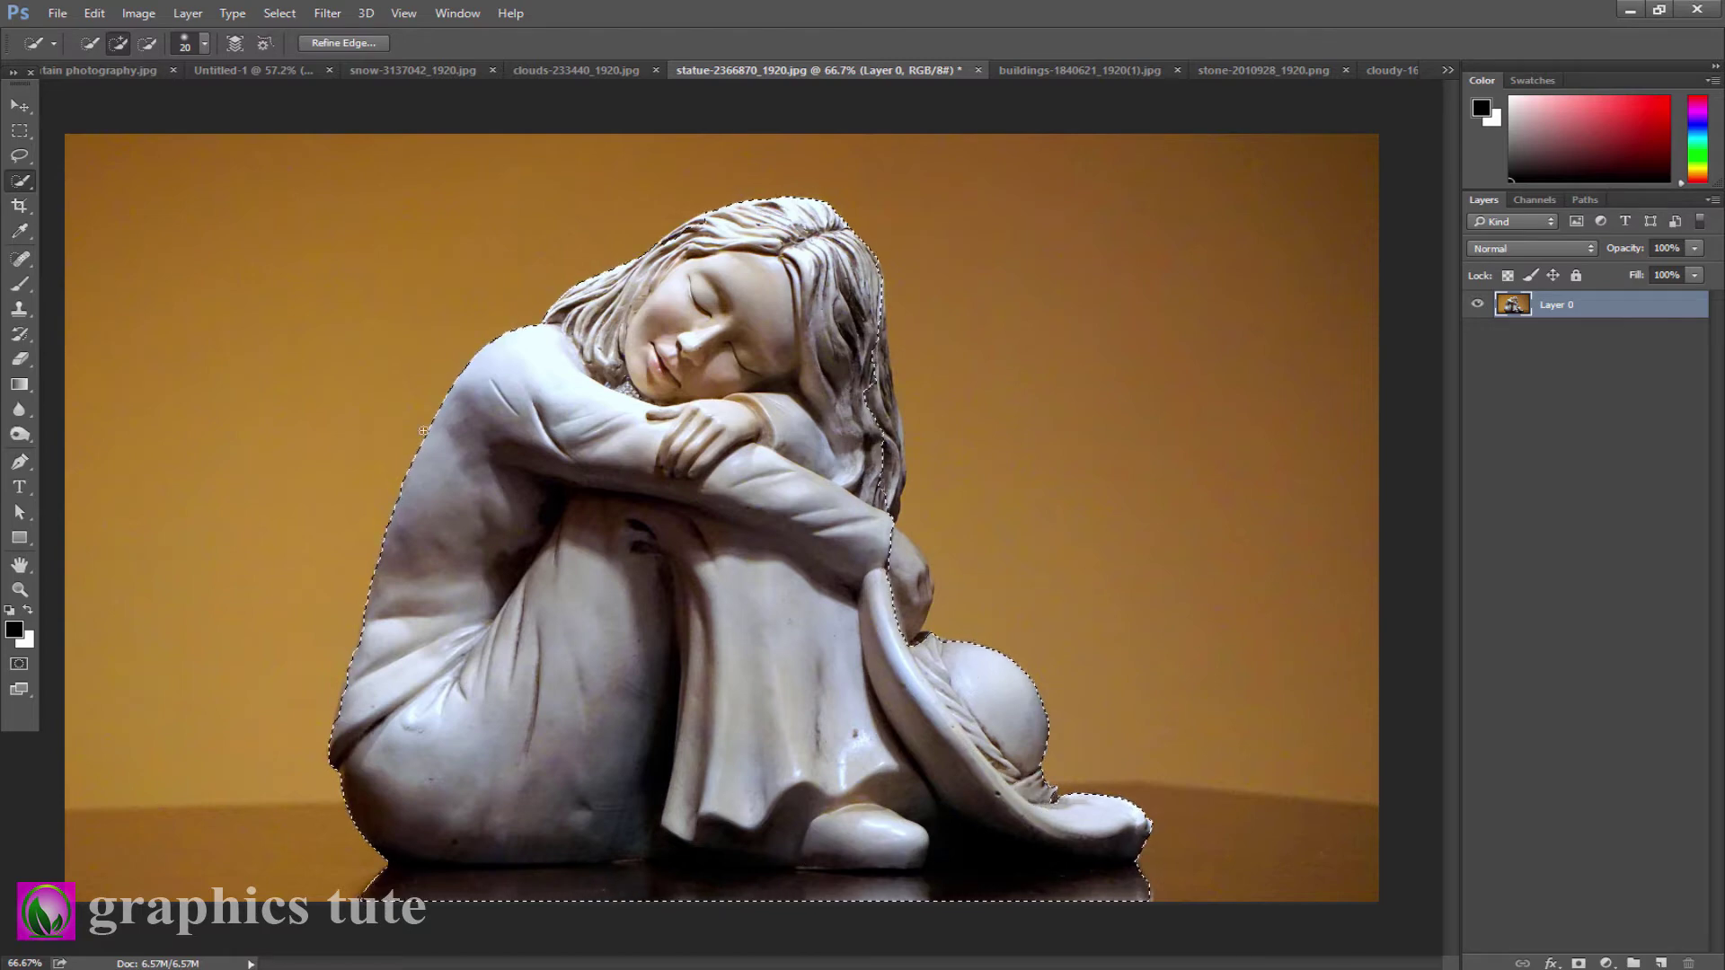
left_click_drag(875, 346, 876, 360)
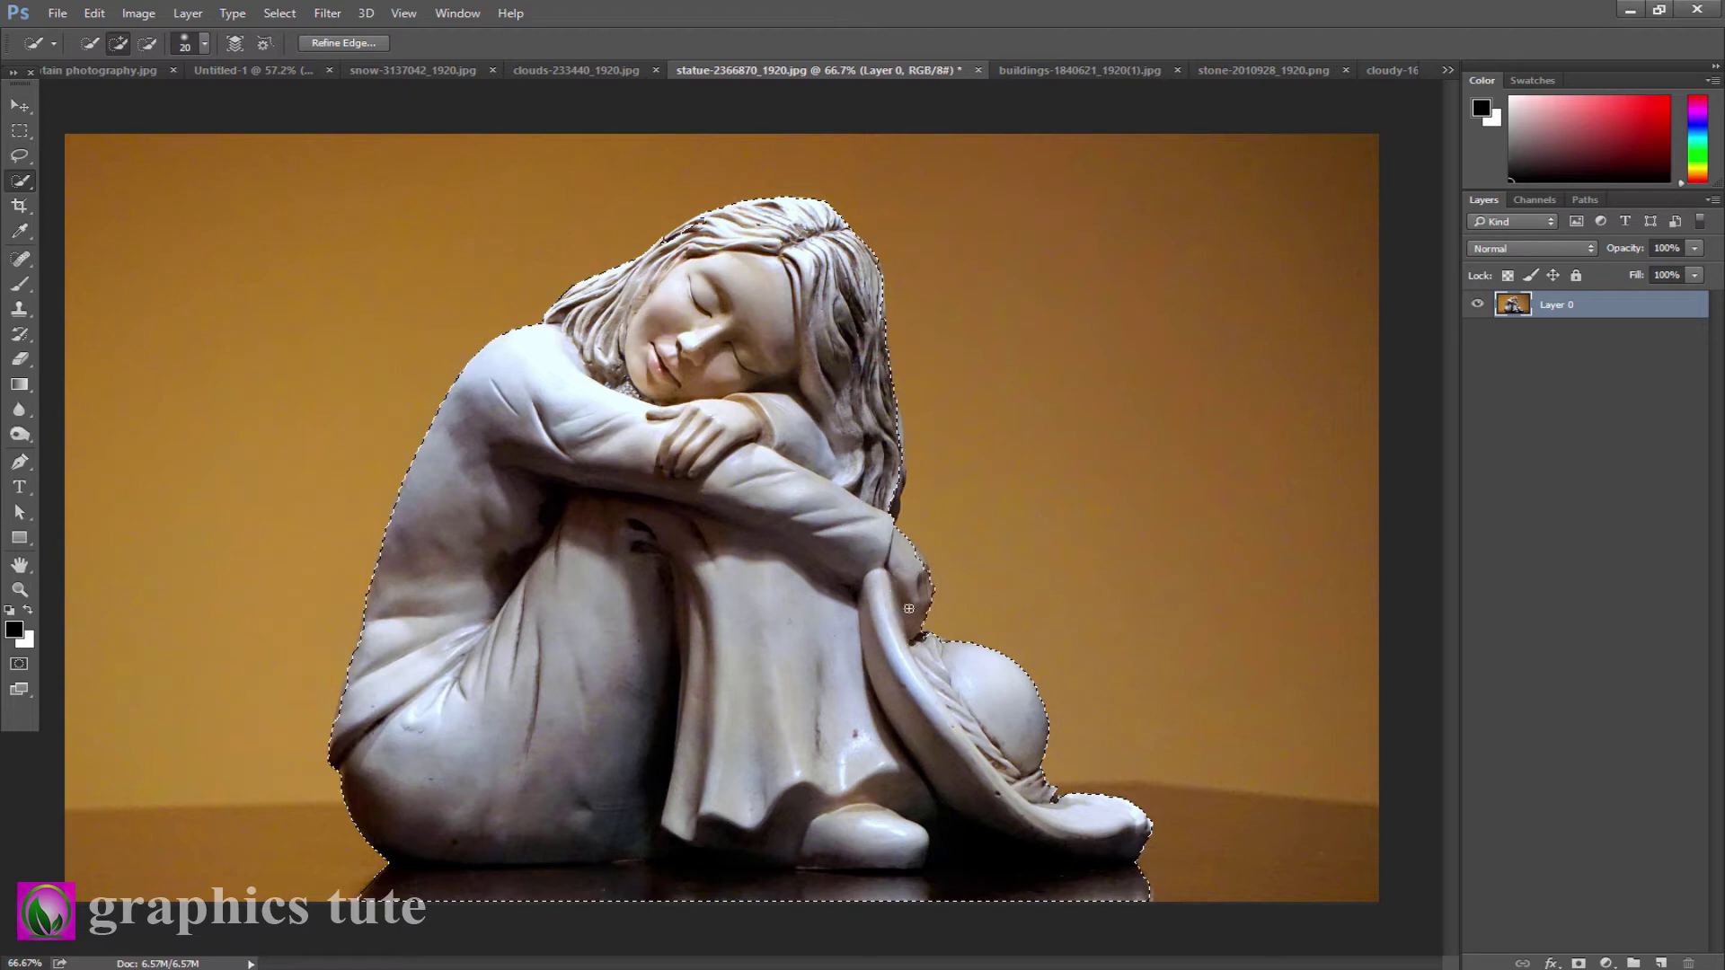
left_click(920, 573)
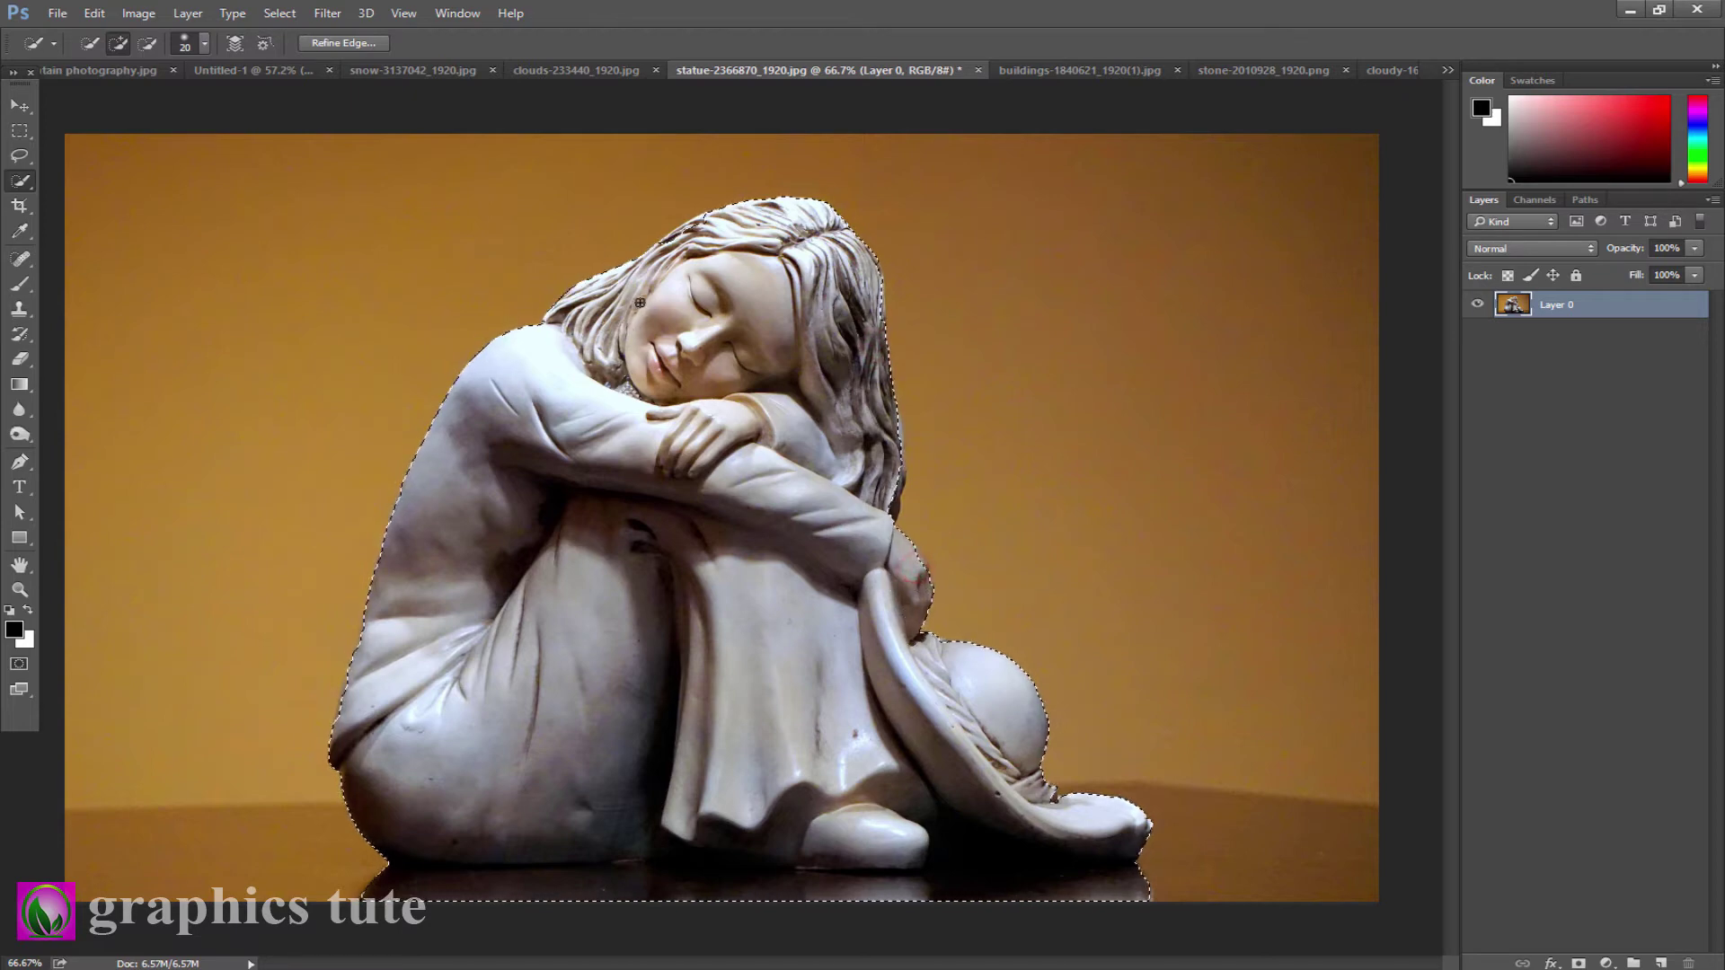
left_click(705, 260)
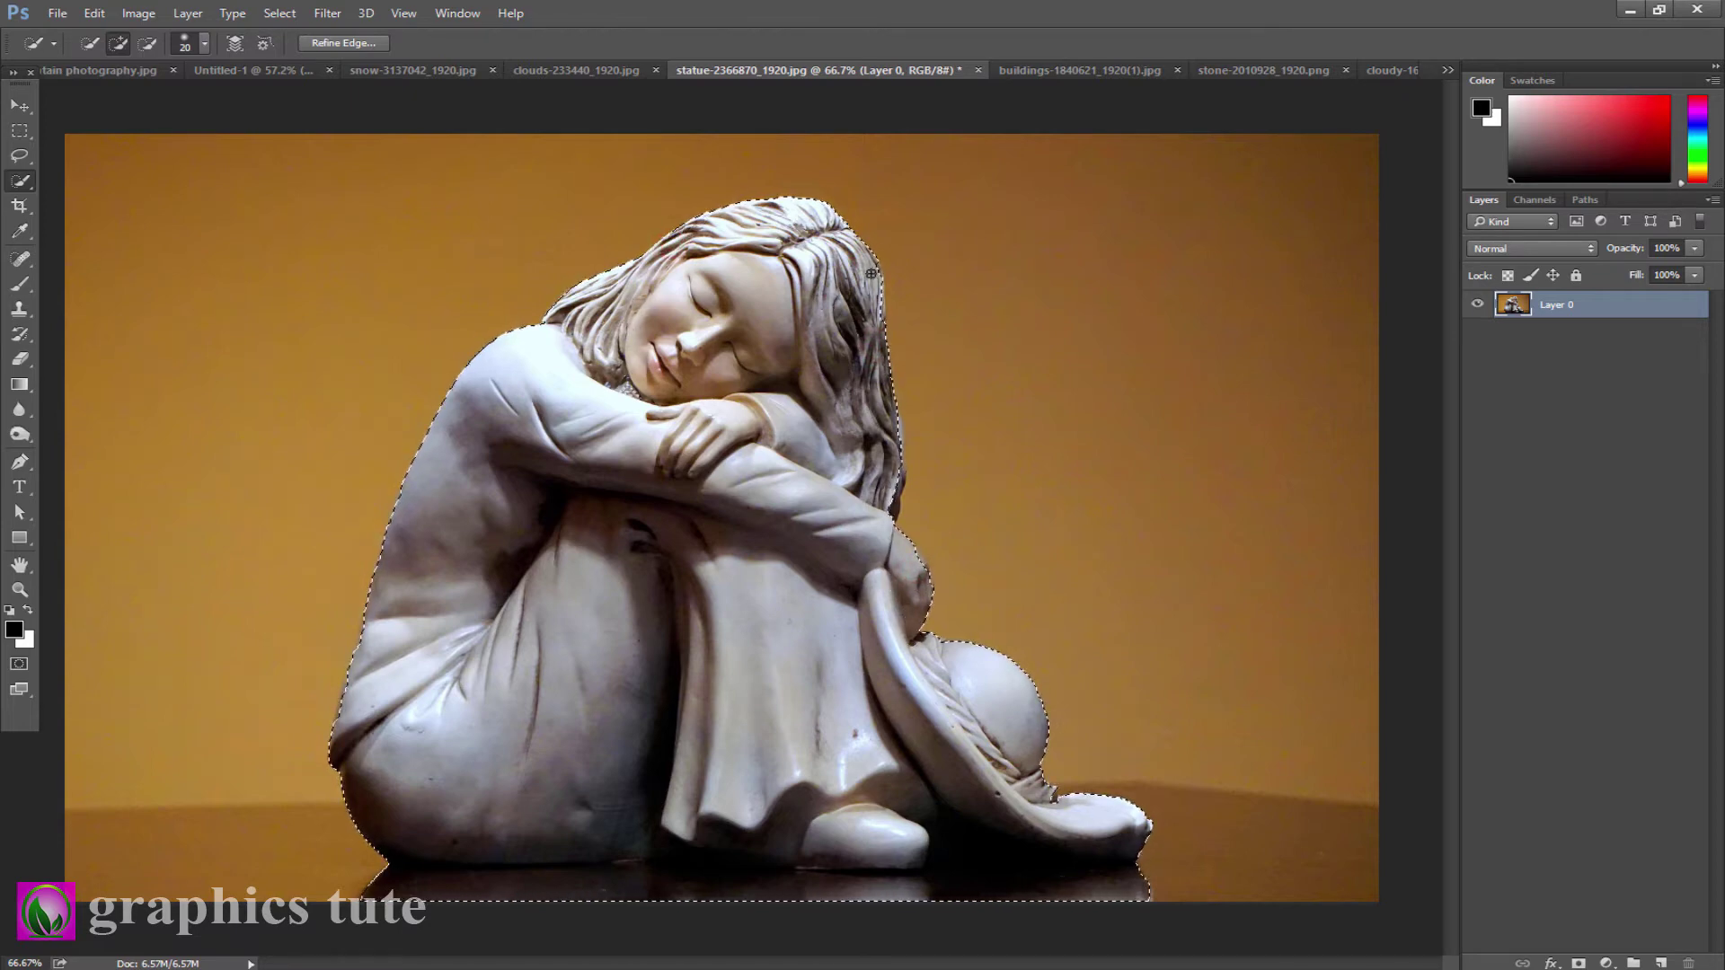
left_click(868, 312)
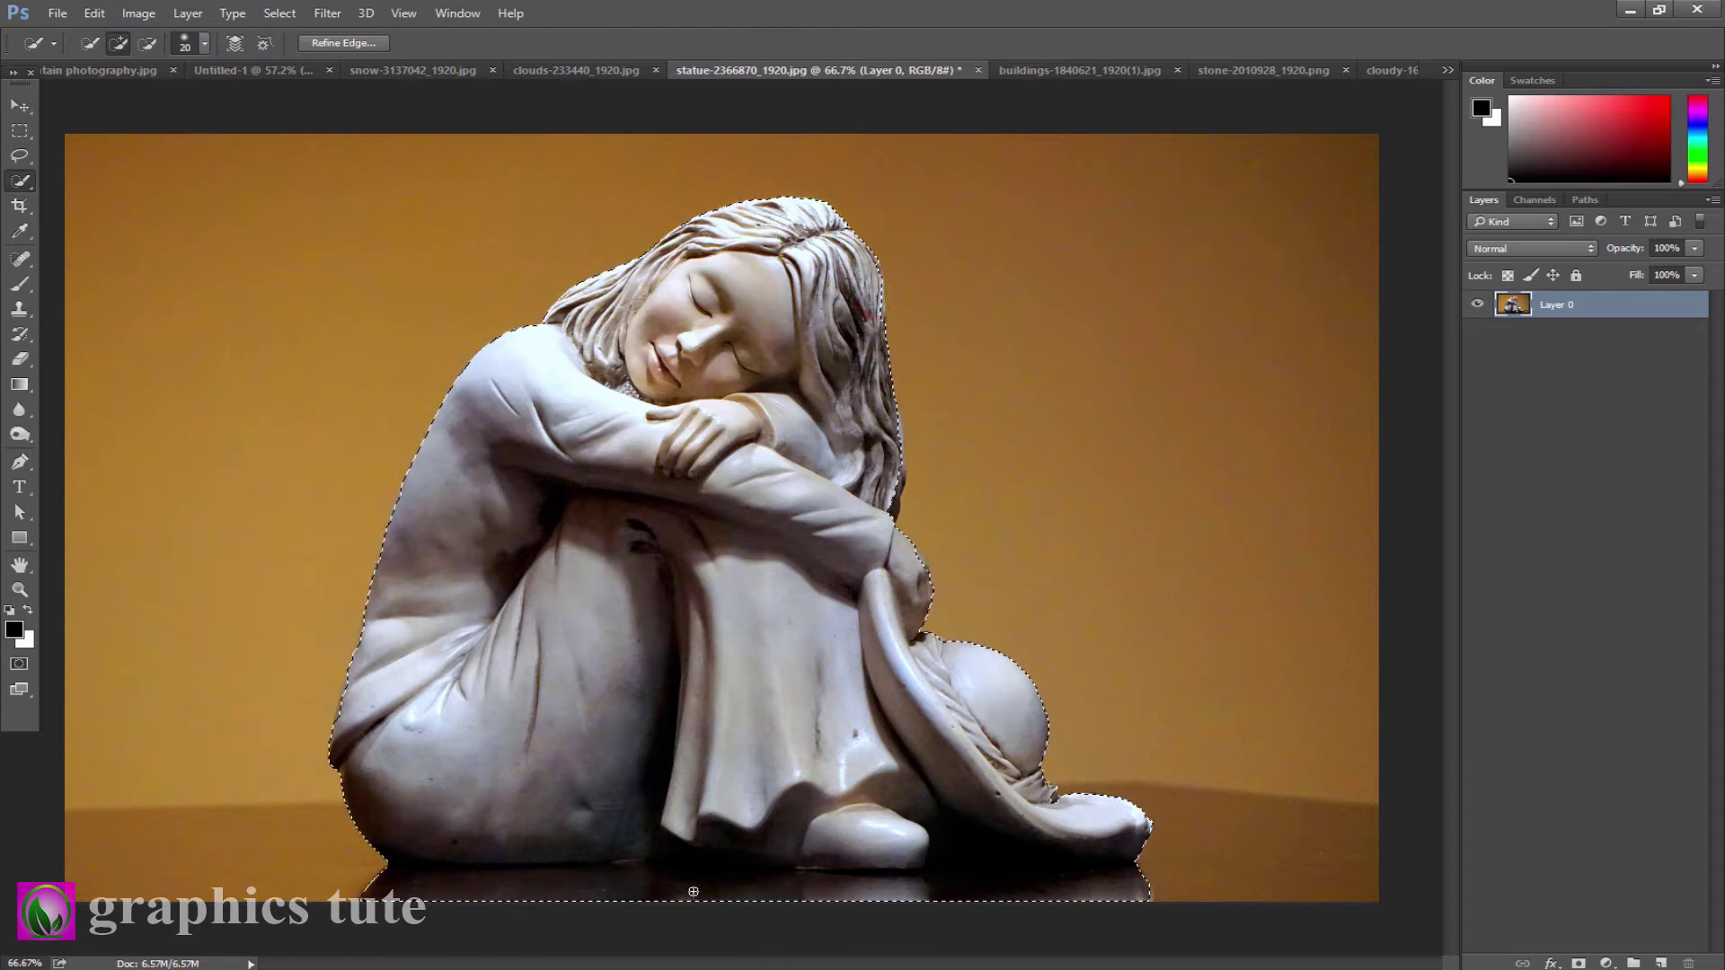
- Trim the selection's base to drop the table and follow the dress hem and feet
left_click_drag(379, 898, 497, 898)
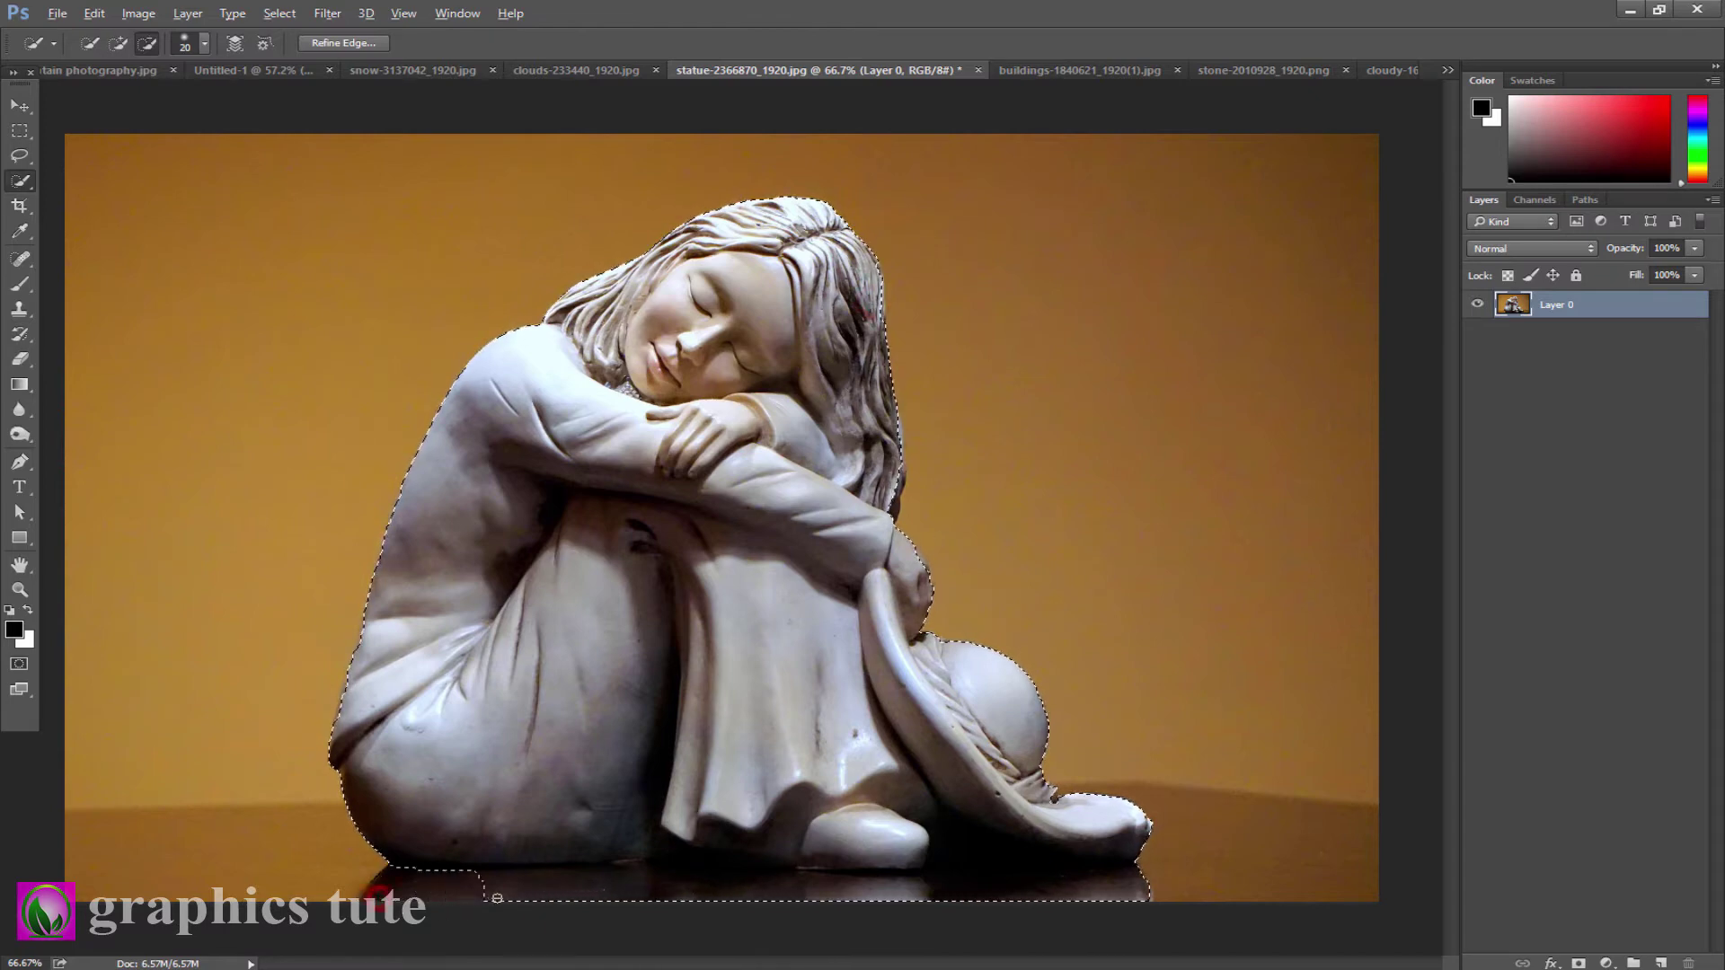
left_click_drag(696, 905, 846, 905)
left_click_drag(971, 887, 1078, 884)
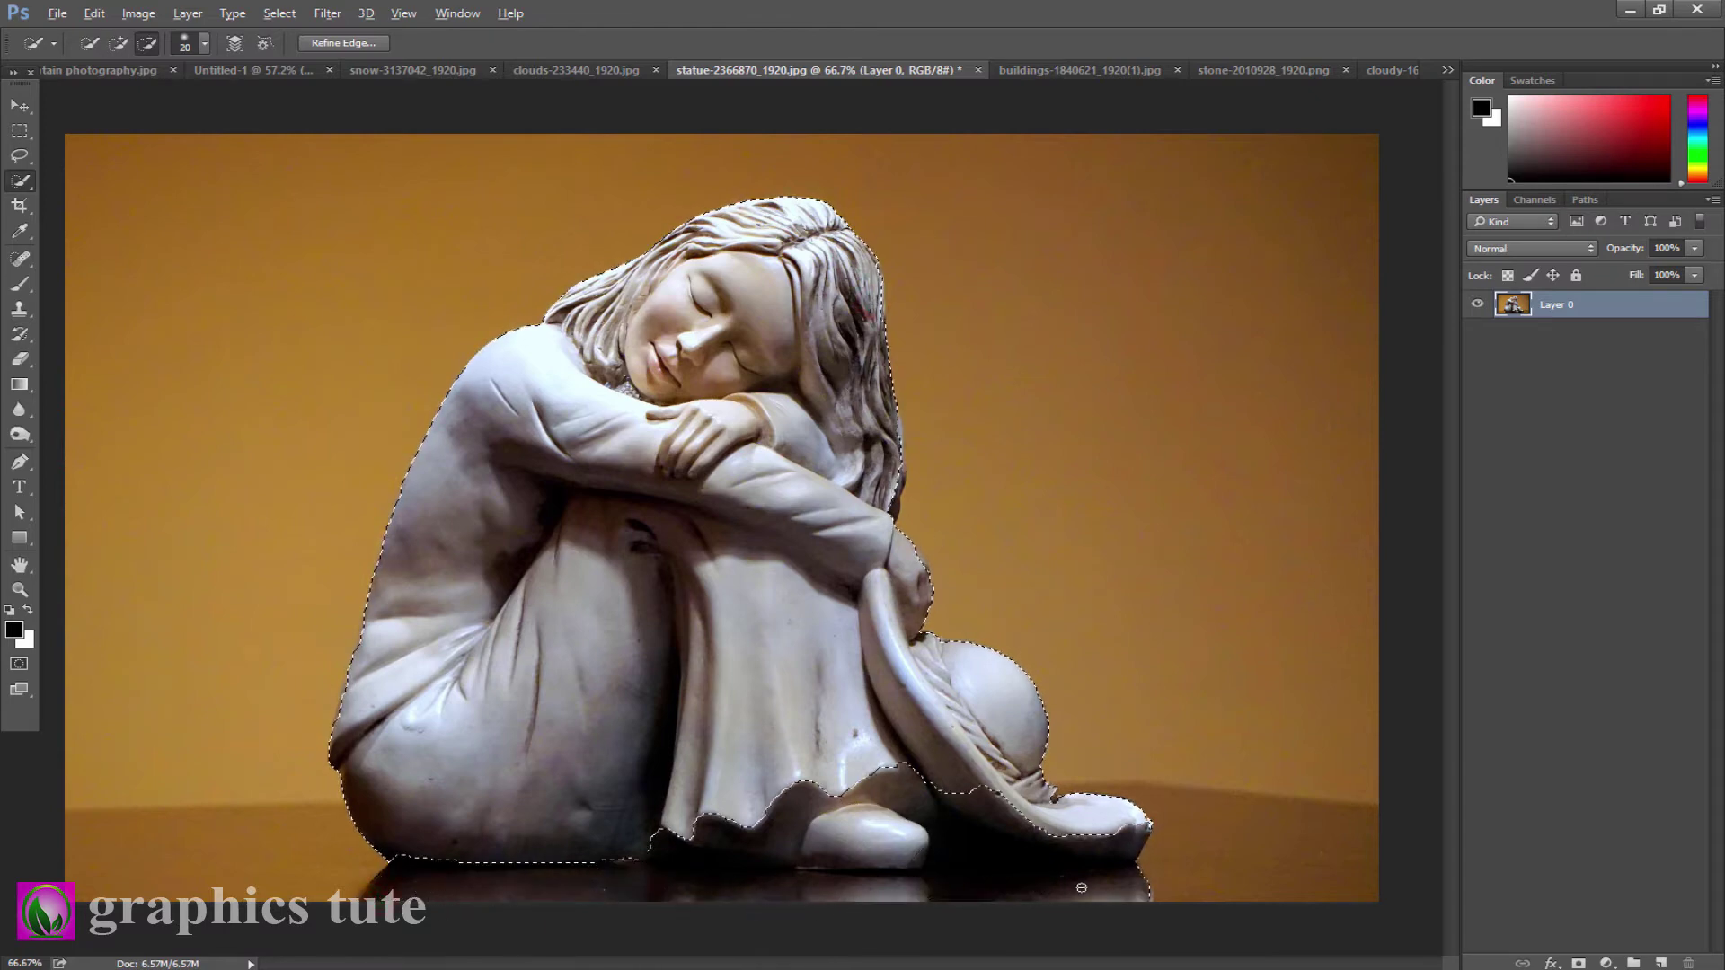
left_click_drag(911, 813, 767, 811)
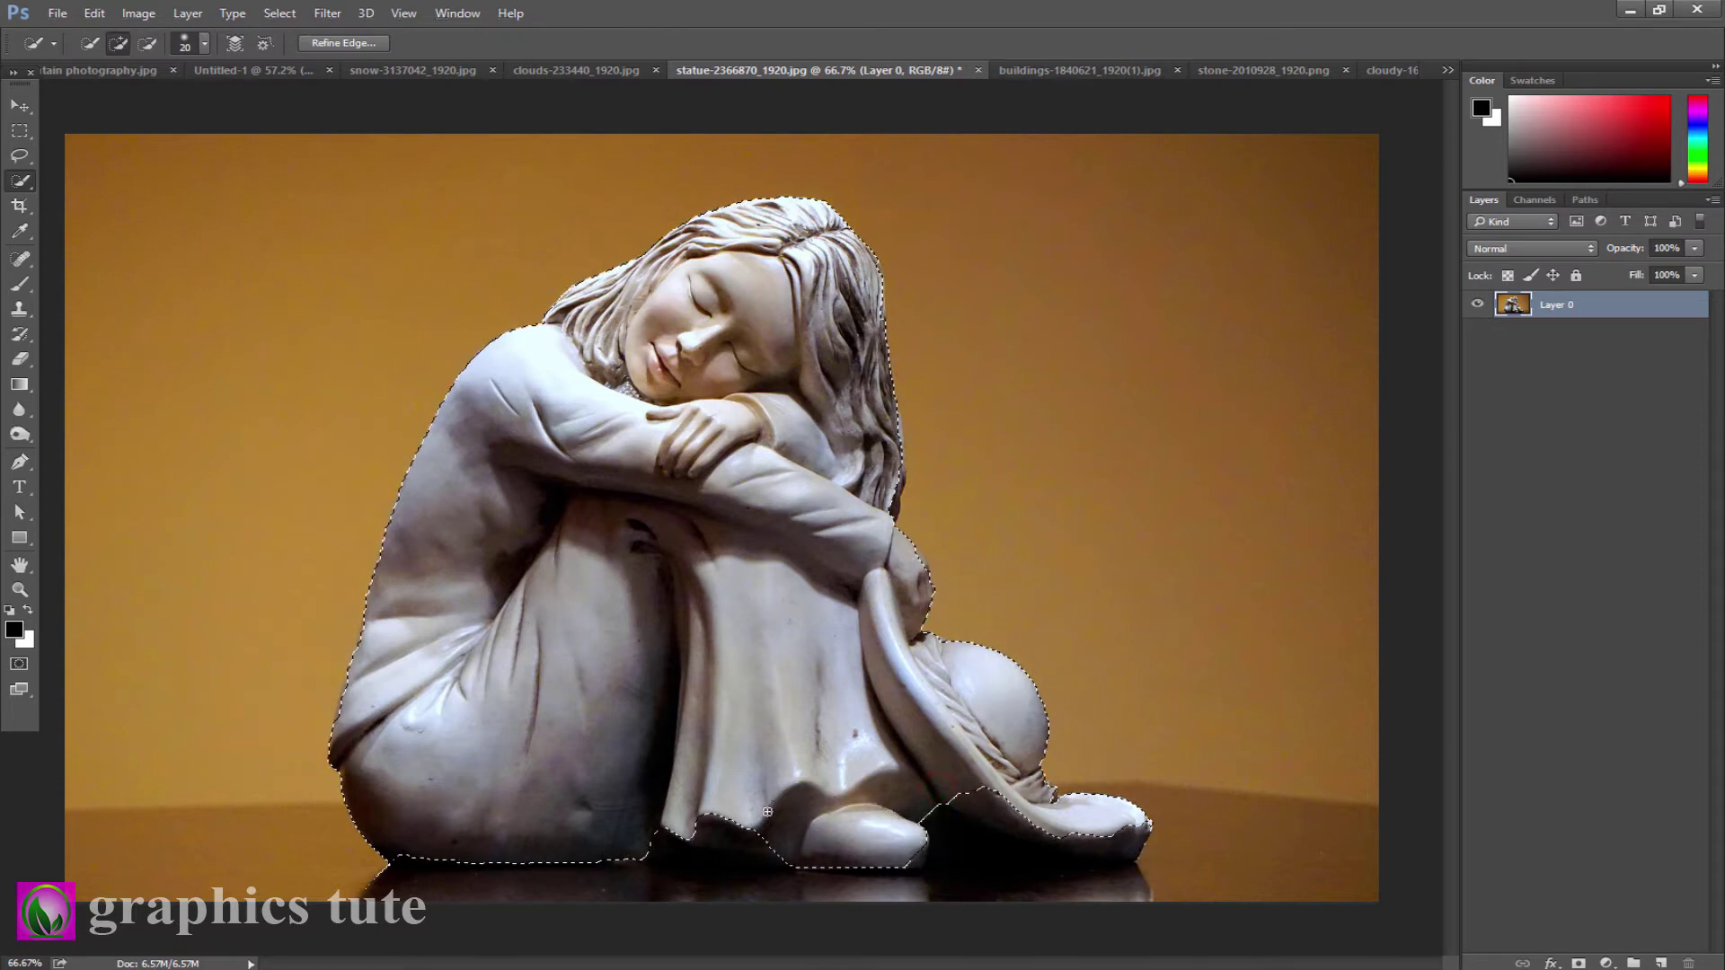
left_click_drag(943, 813, 1027, 826)
left_click_drag(364, 885, 400, 881)
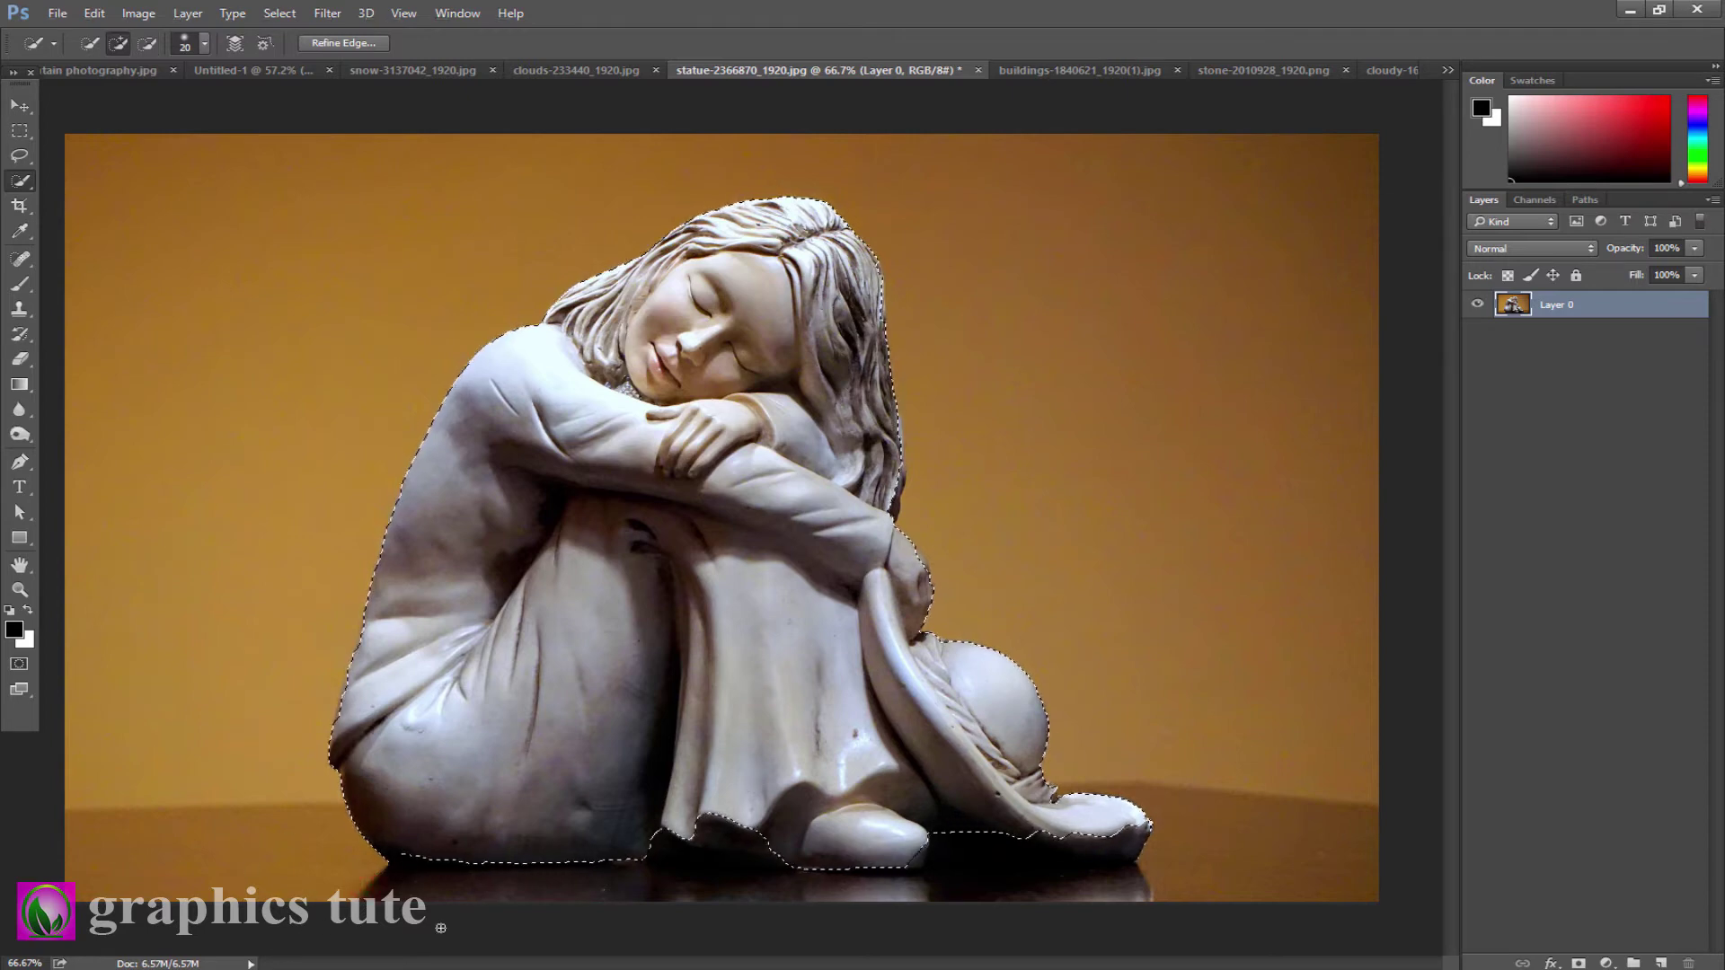
left_click(20, 105)
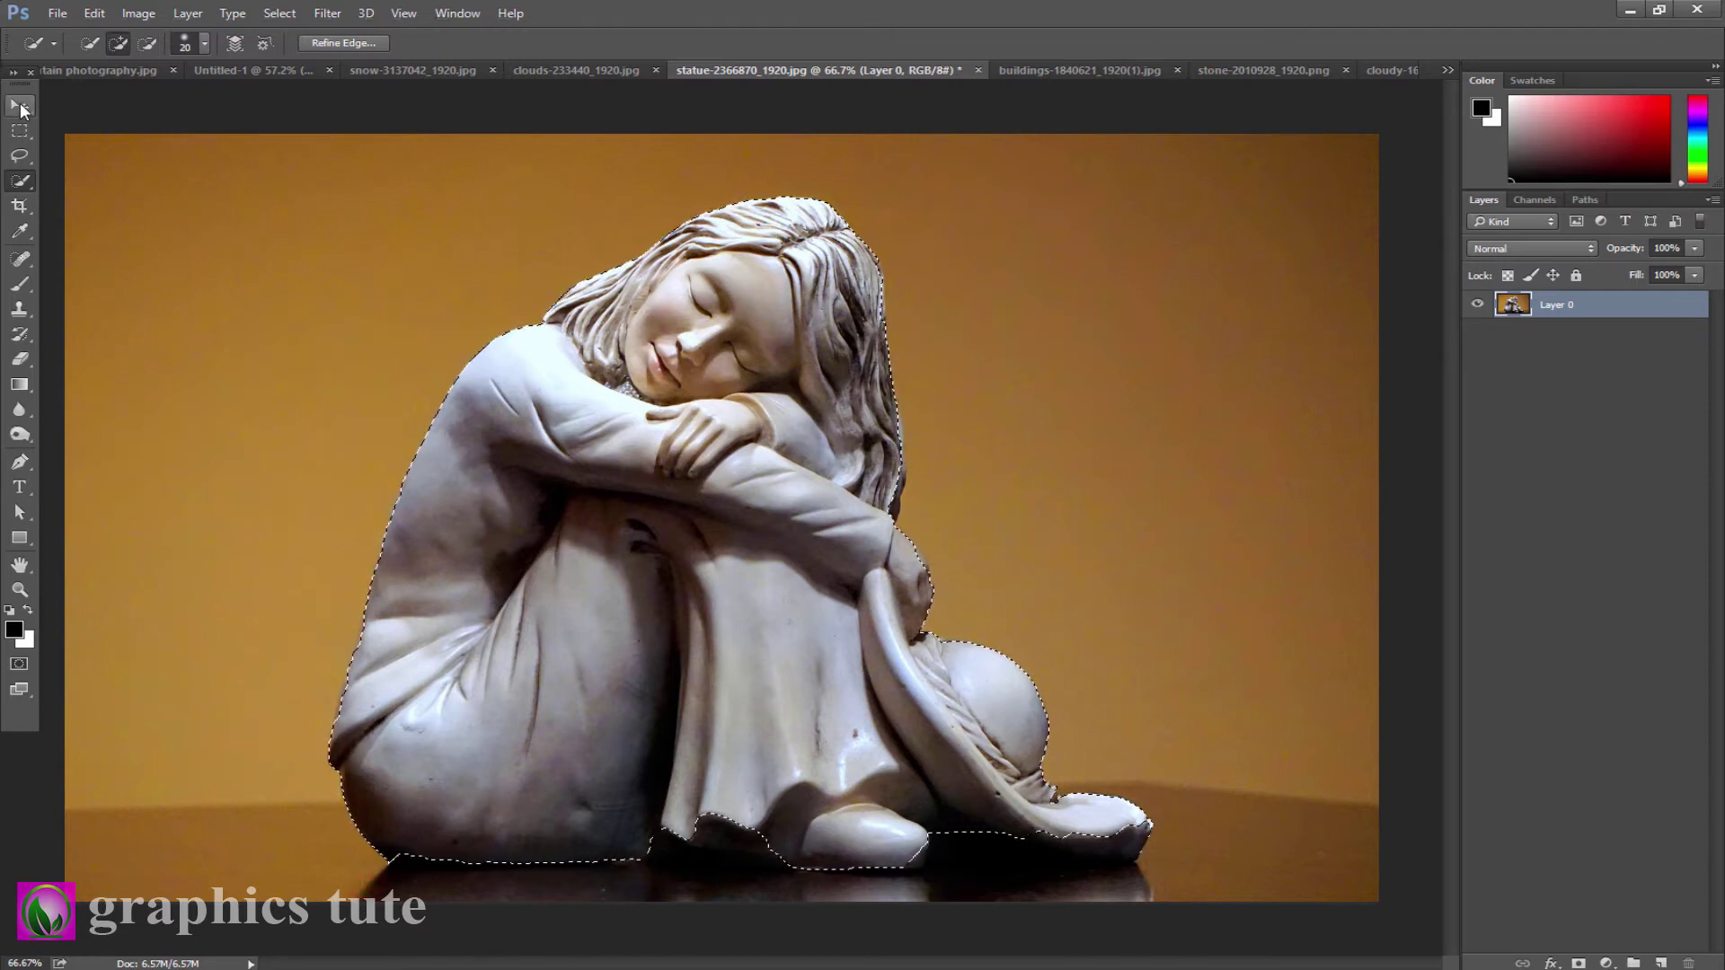
- Mask the statue, refine it (Smooth 6, Shift Edge -3, Decontaminate Colors), and drag it into Untitled-1
left_click(1581, 963)
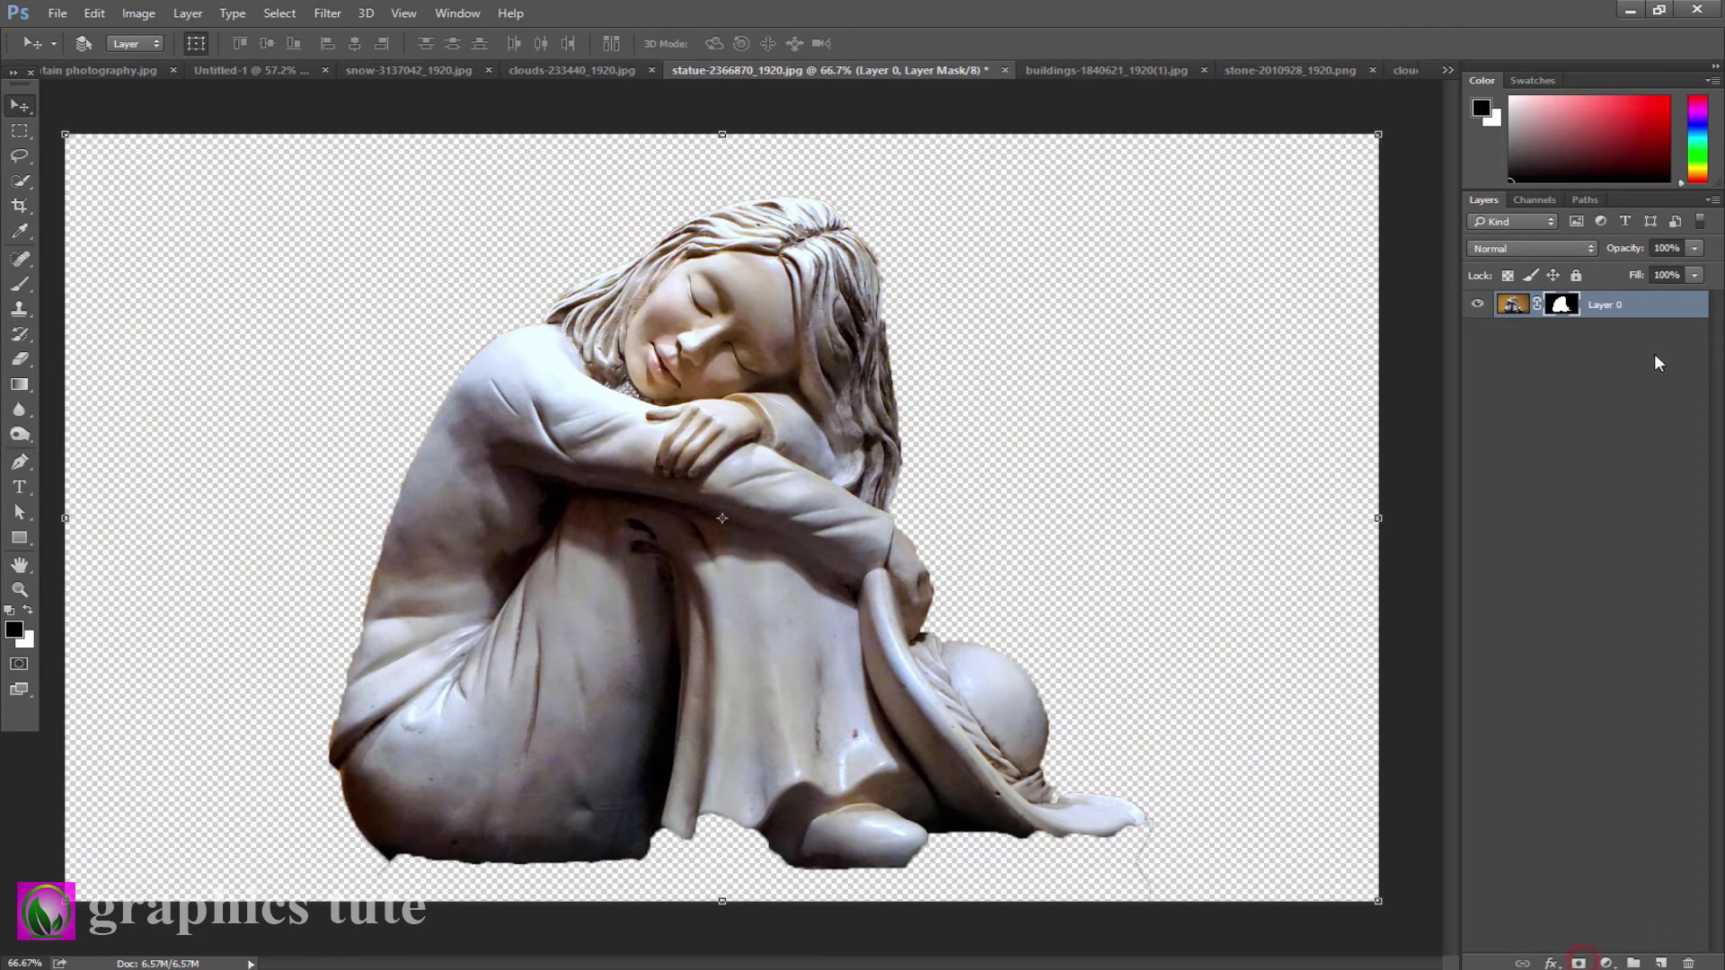
right_click(1574, 306)
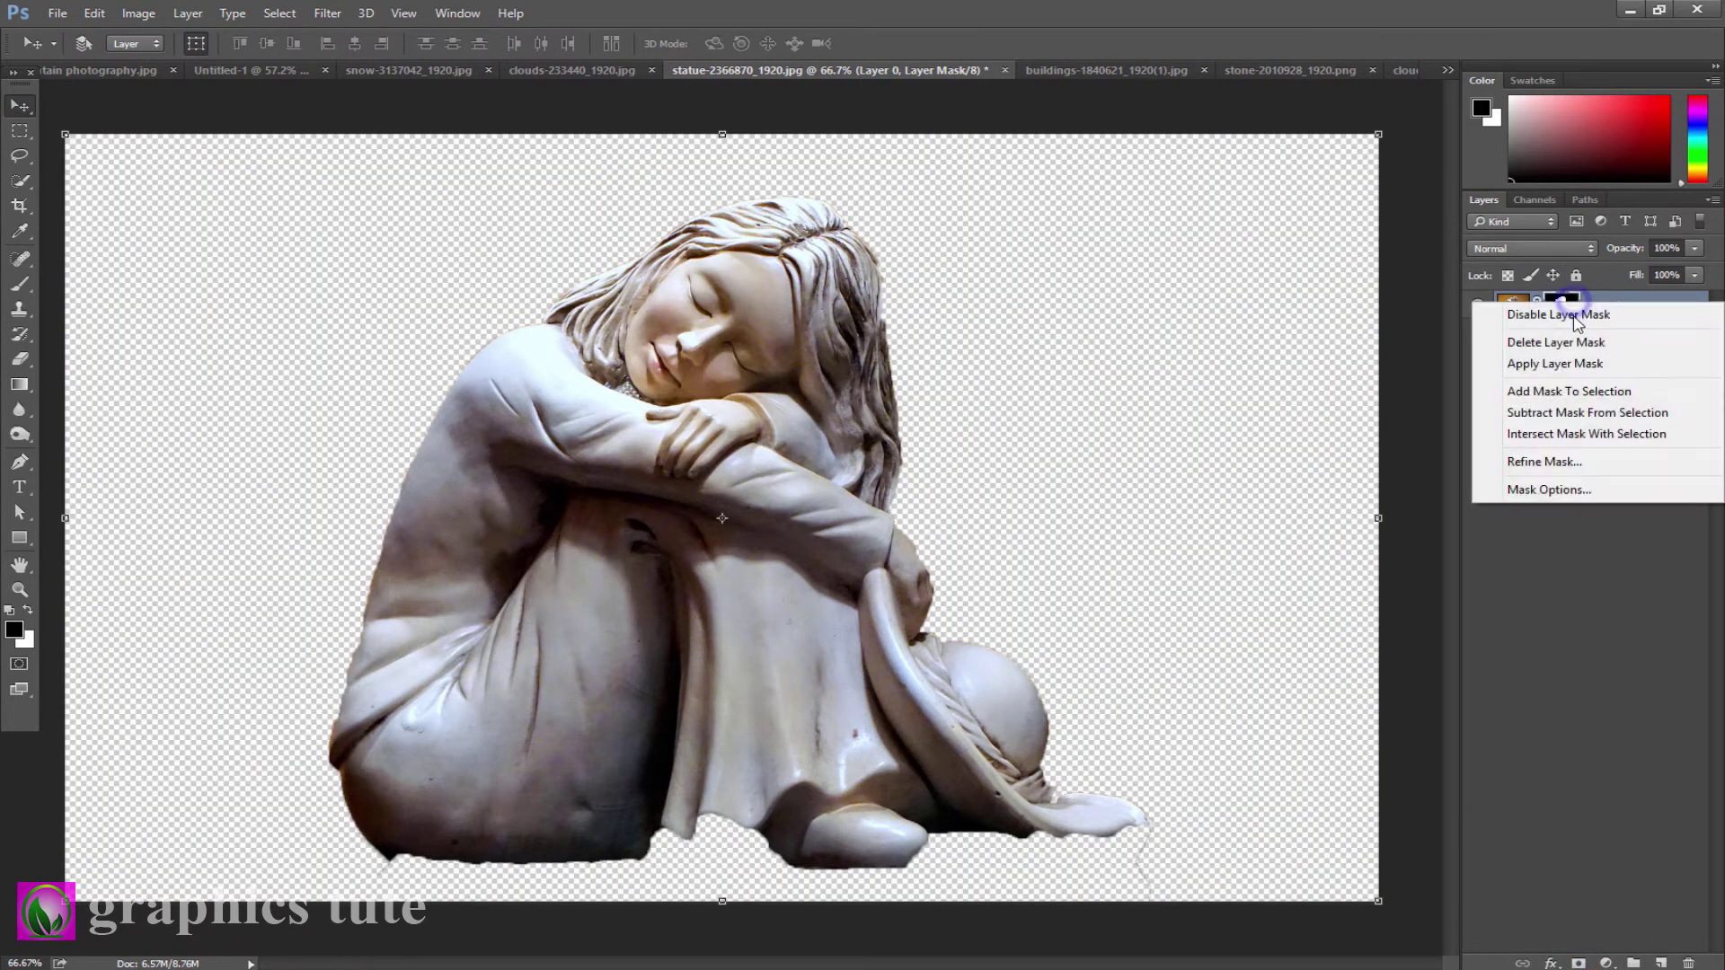
left_click(1595, 463)
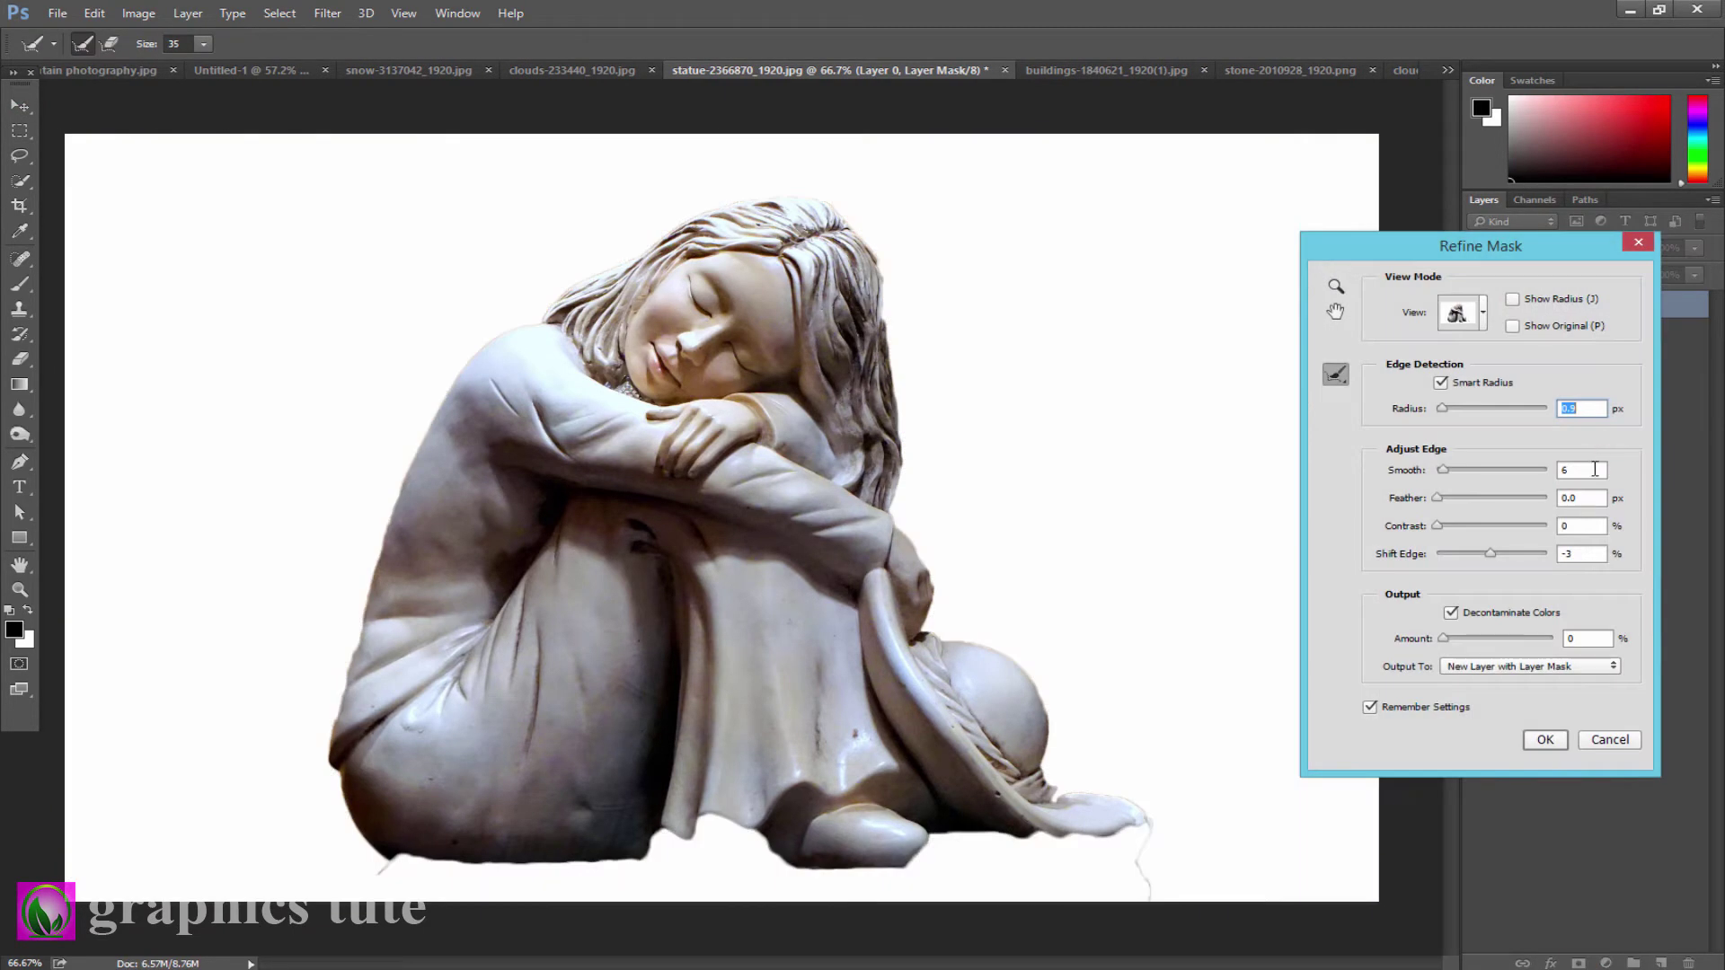
left_click(1544, 741)
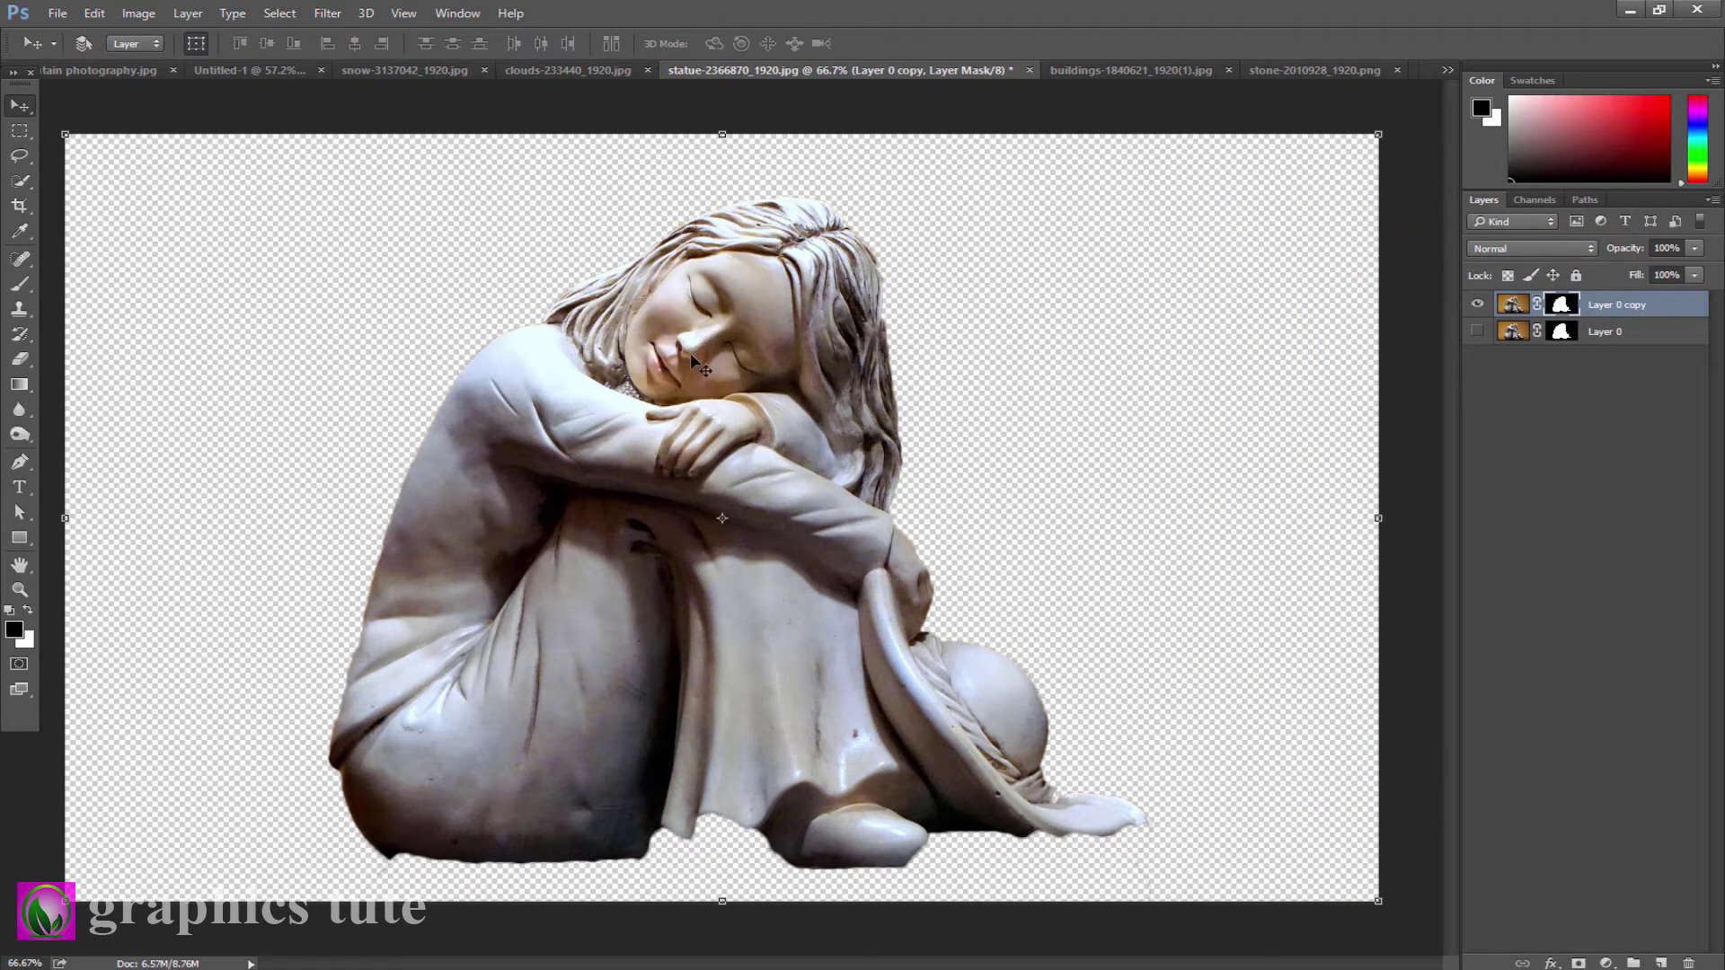
mouse_move(689, 353)
left_mouse_down()
mouse_move(307, 47)
mouse_move(1010, 608)
left_mouse_up()
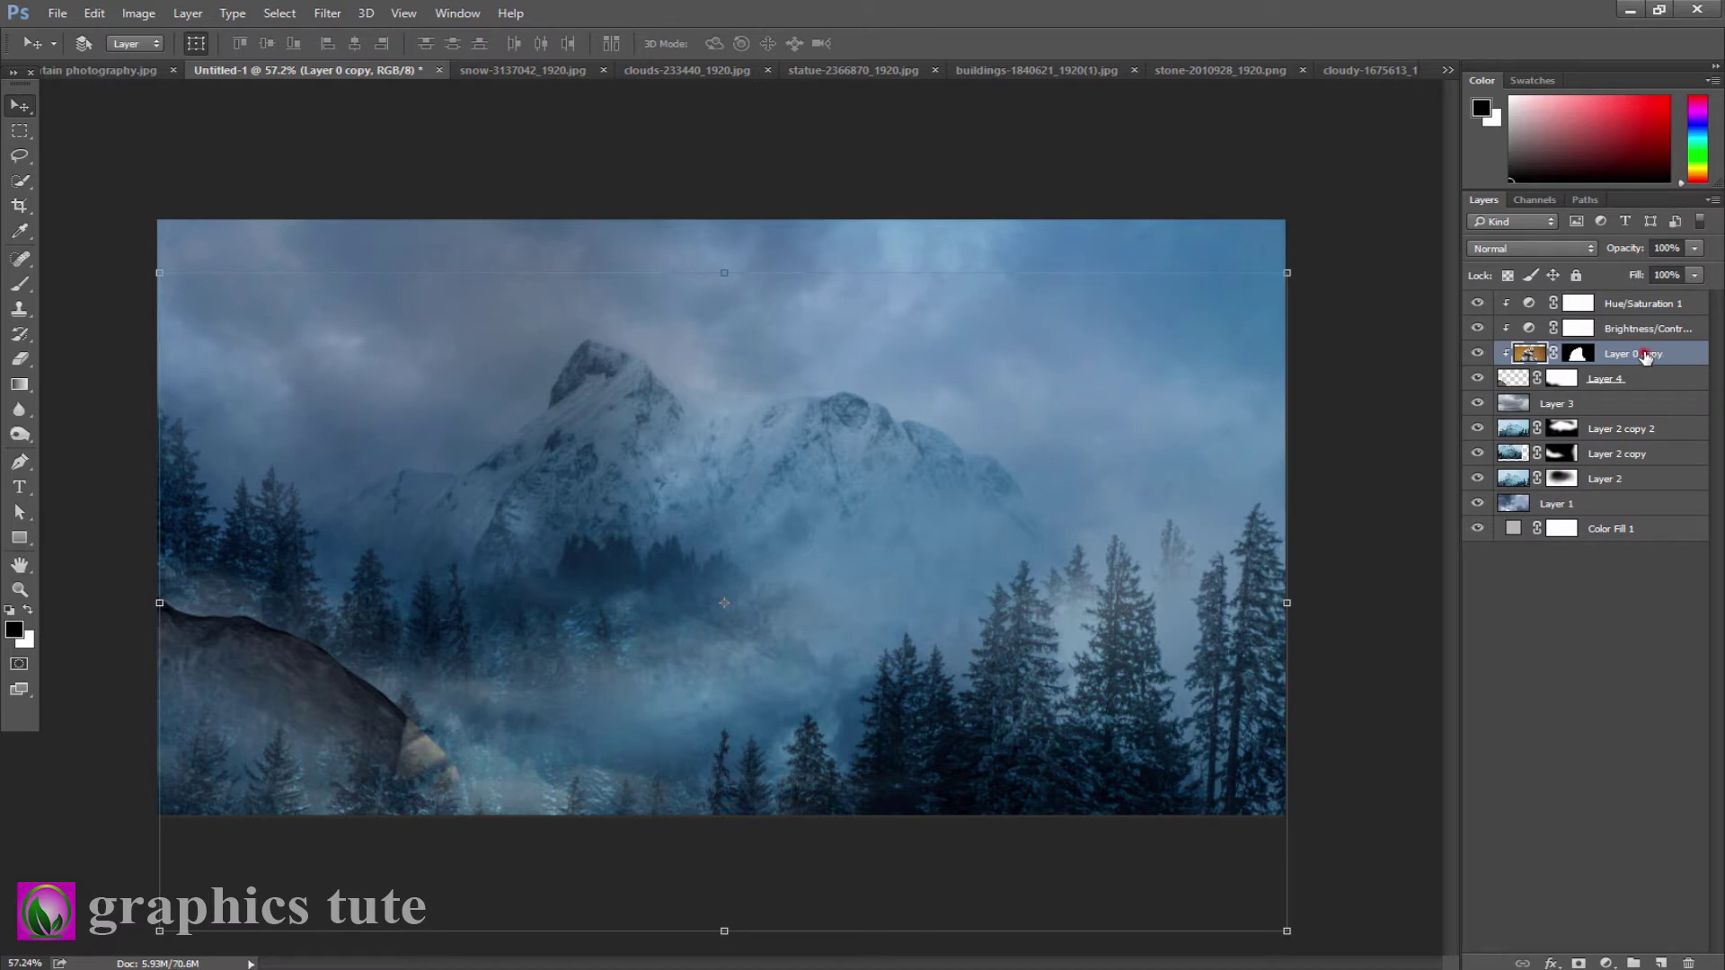
- Move the statue layer to the top, unclip it, and scale it to 72.4% above the trees
left_click_drag(1635, 354, 1630, 305)
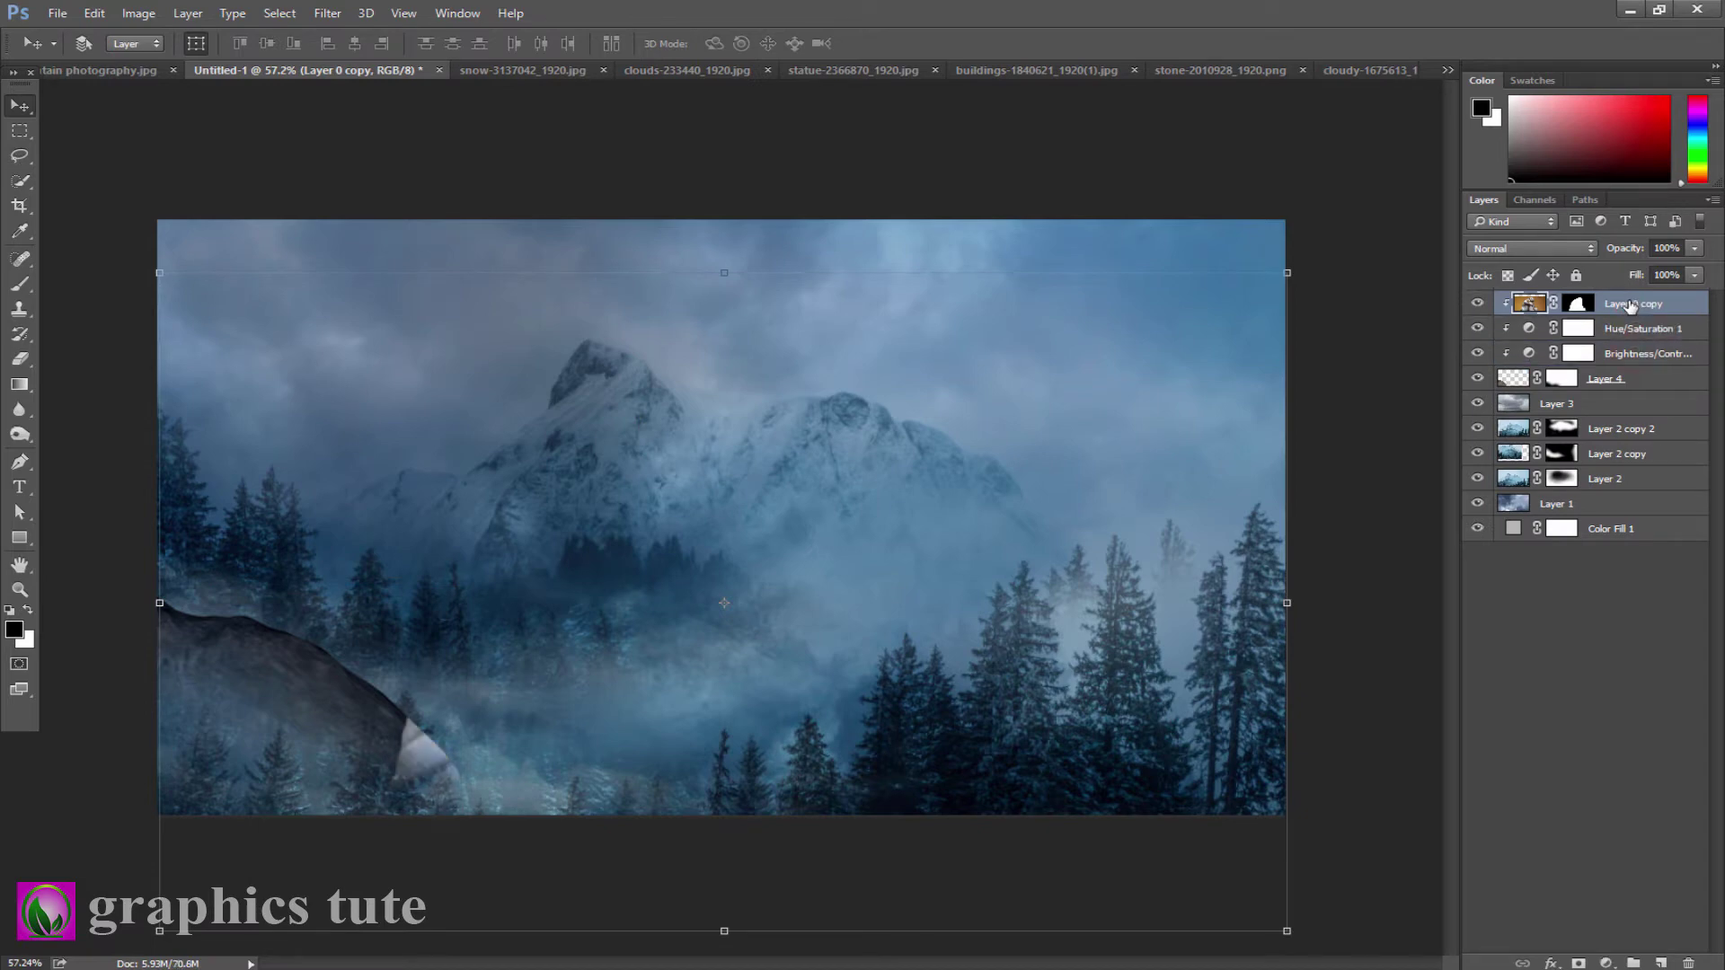
right_click(1653, 304)
left_click(1460, 446)
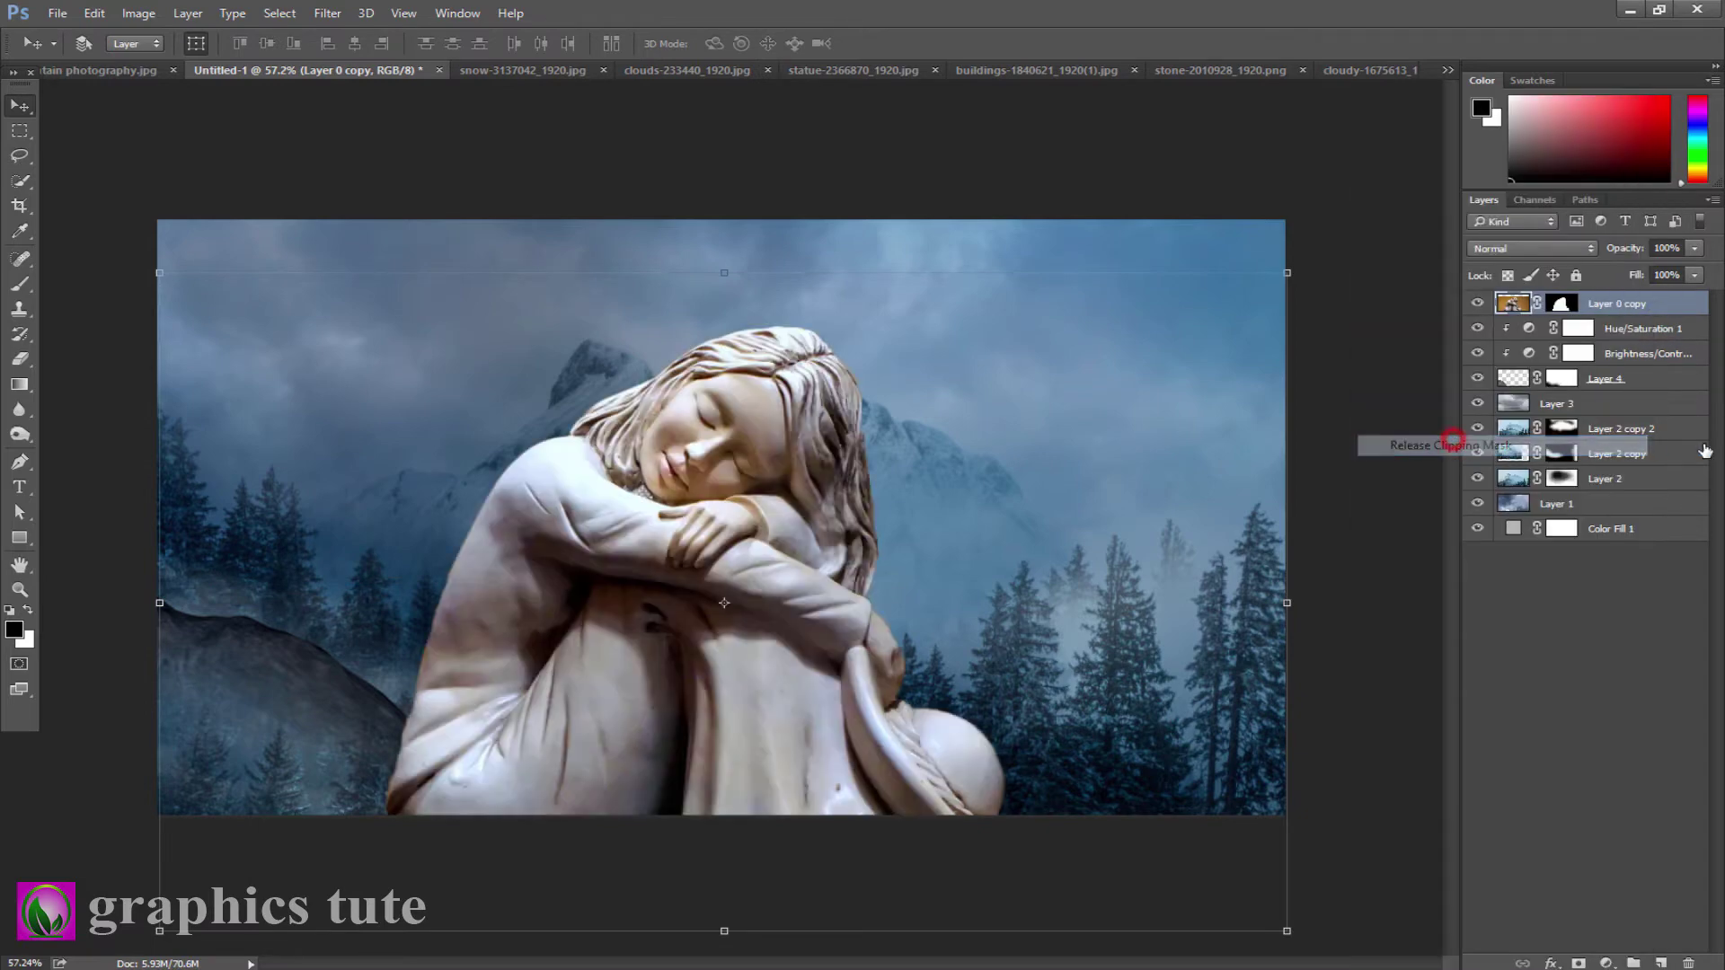
left_click_drag(790, 631, 772, 494)
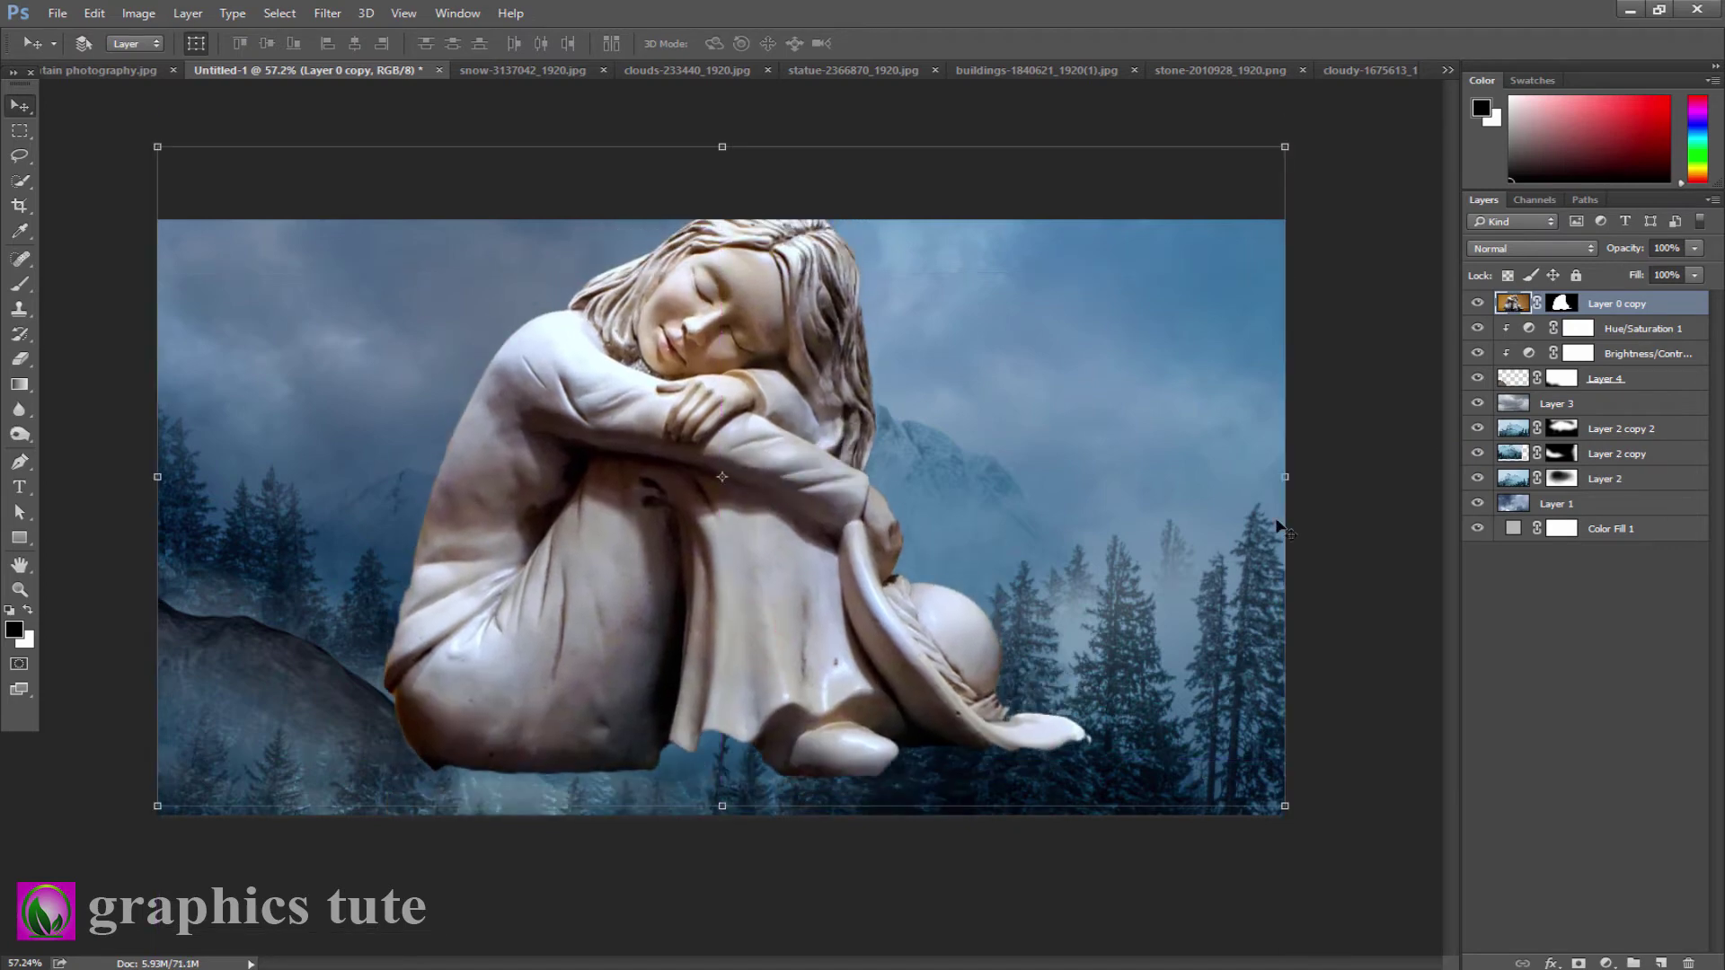
left_click_drag(1284, 805, 1129, 713)
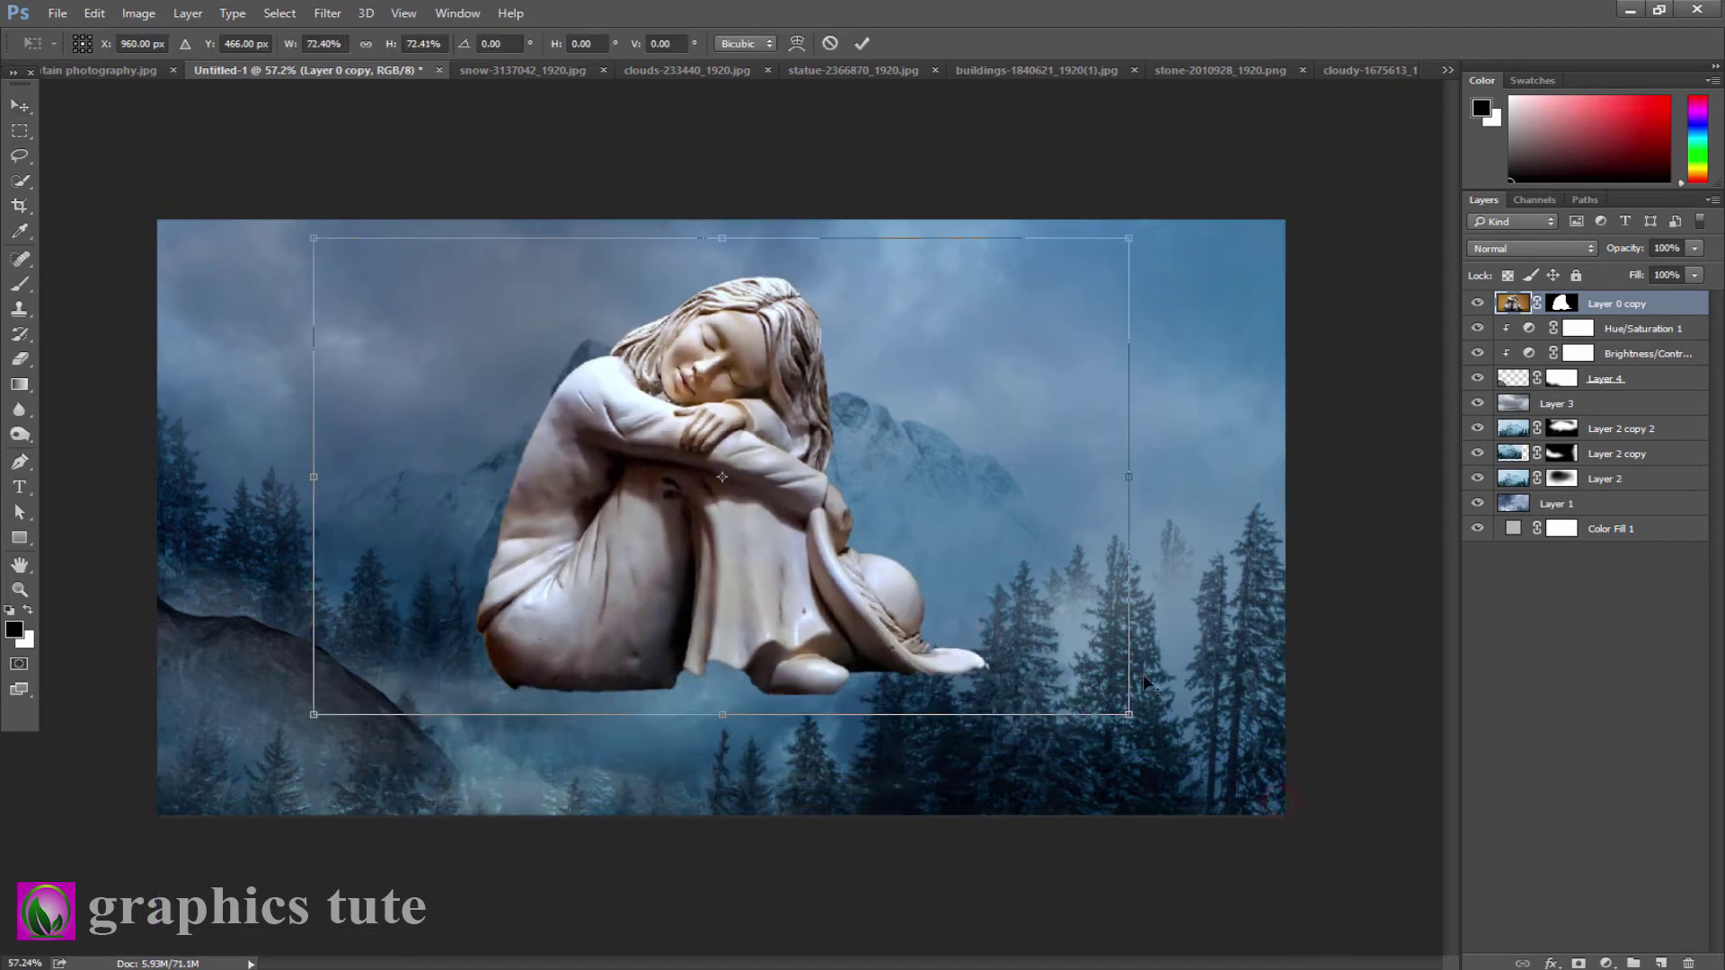
left_click_drag(774, 552, 760, 511)
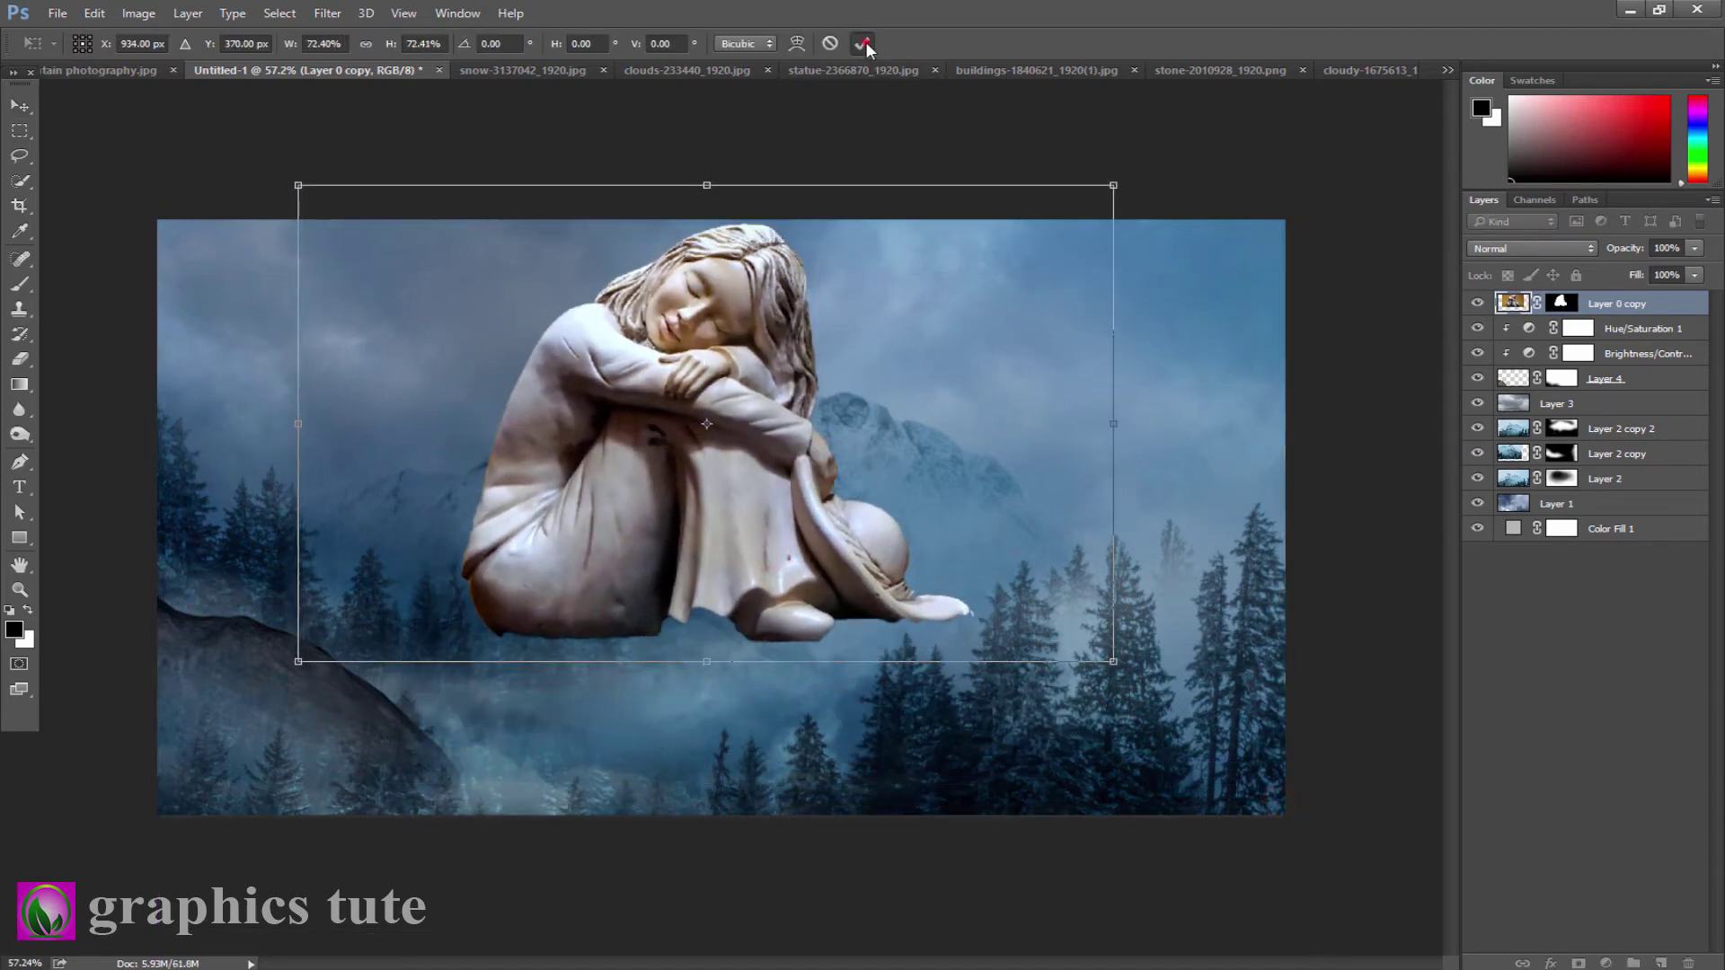
left_click(861, 43)
- Shift the foggy Layer 2 copy 2 mountain layer downward
left_click(1605, 430)
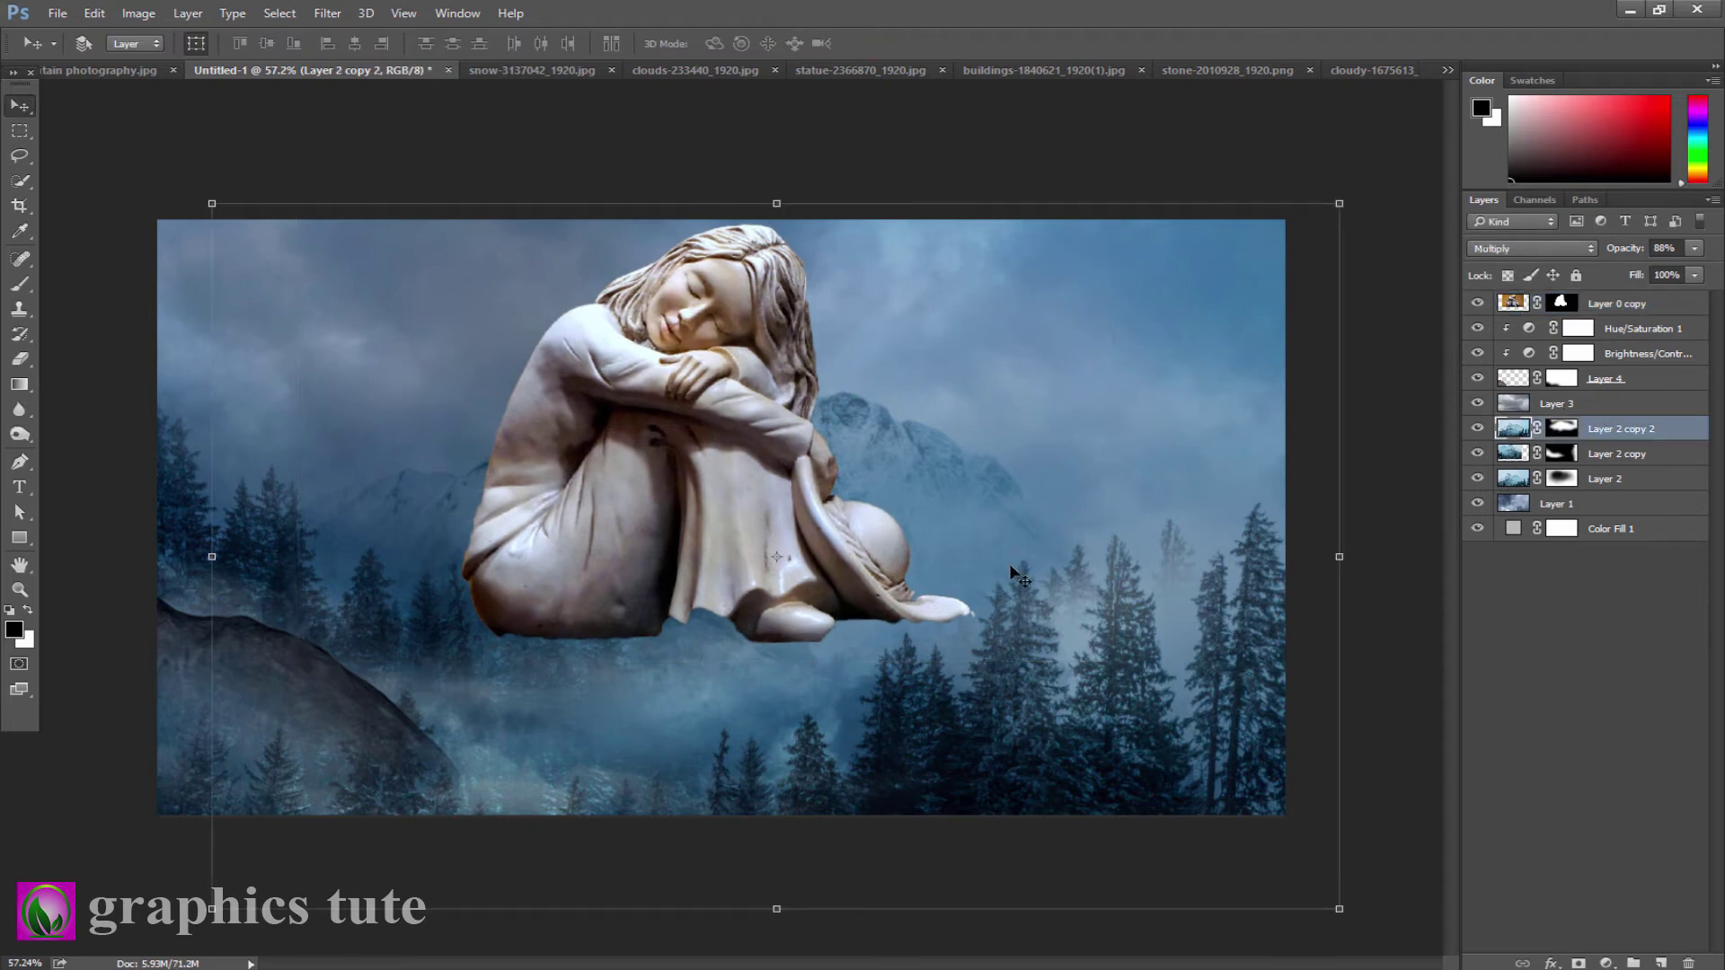
left_click_drag(1020, 578, 953, 632)
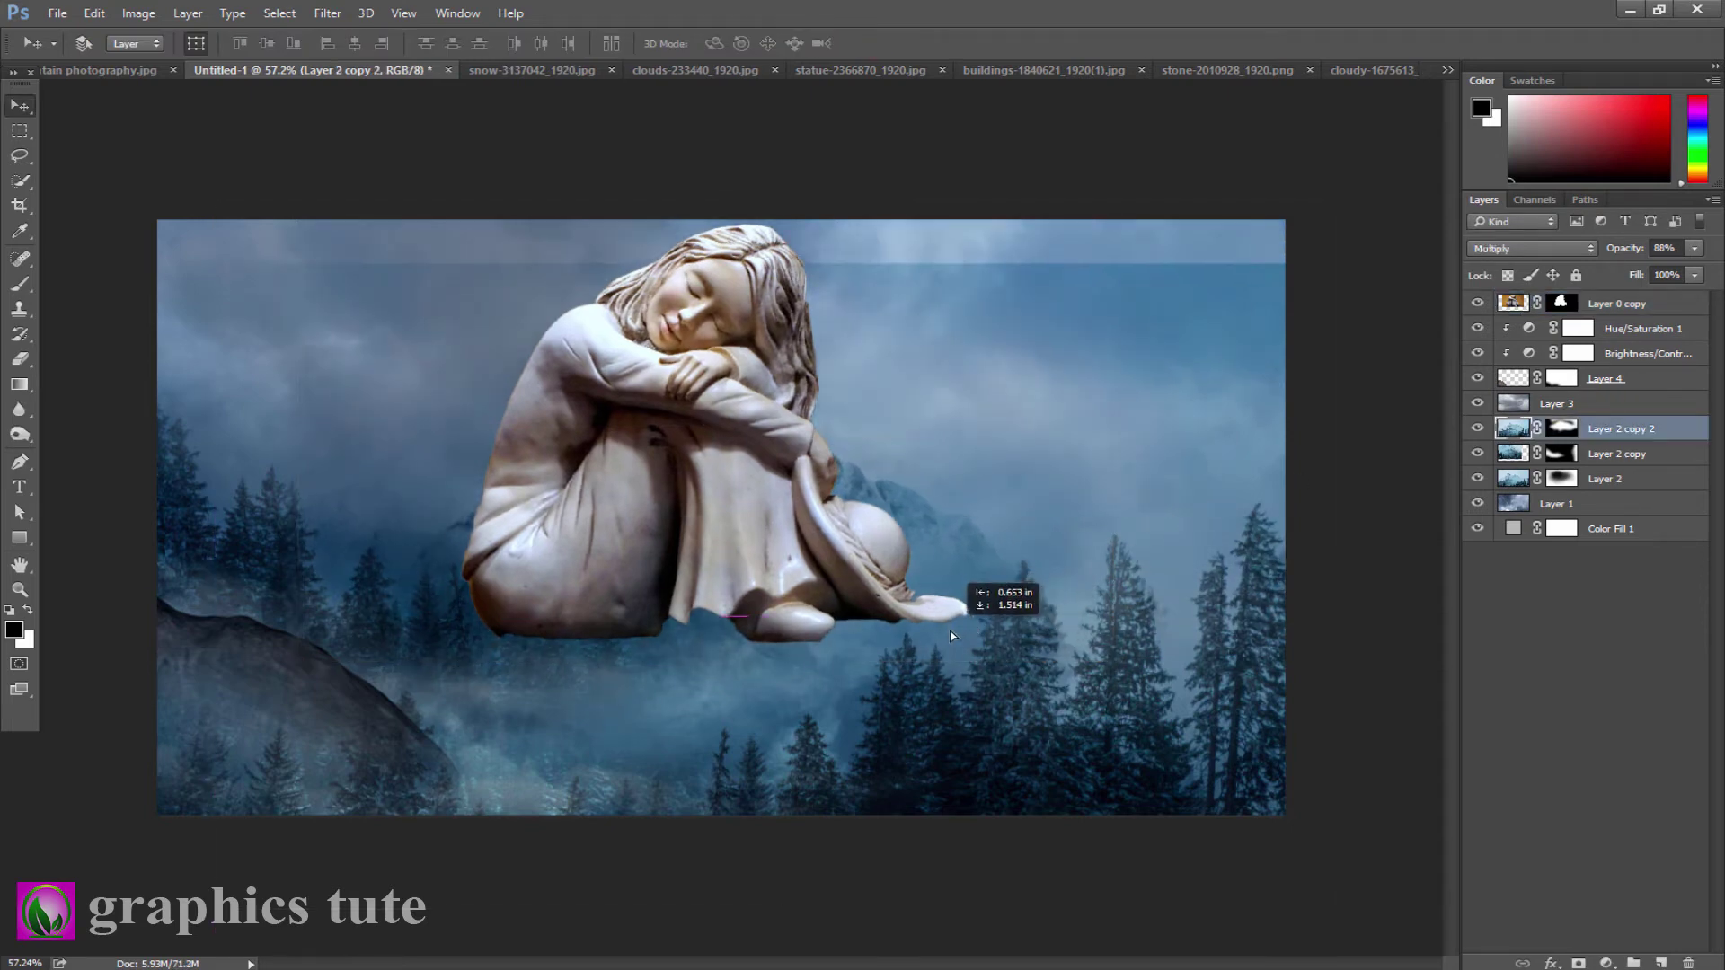
left_click_drag(953, 631, 955, 631)
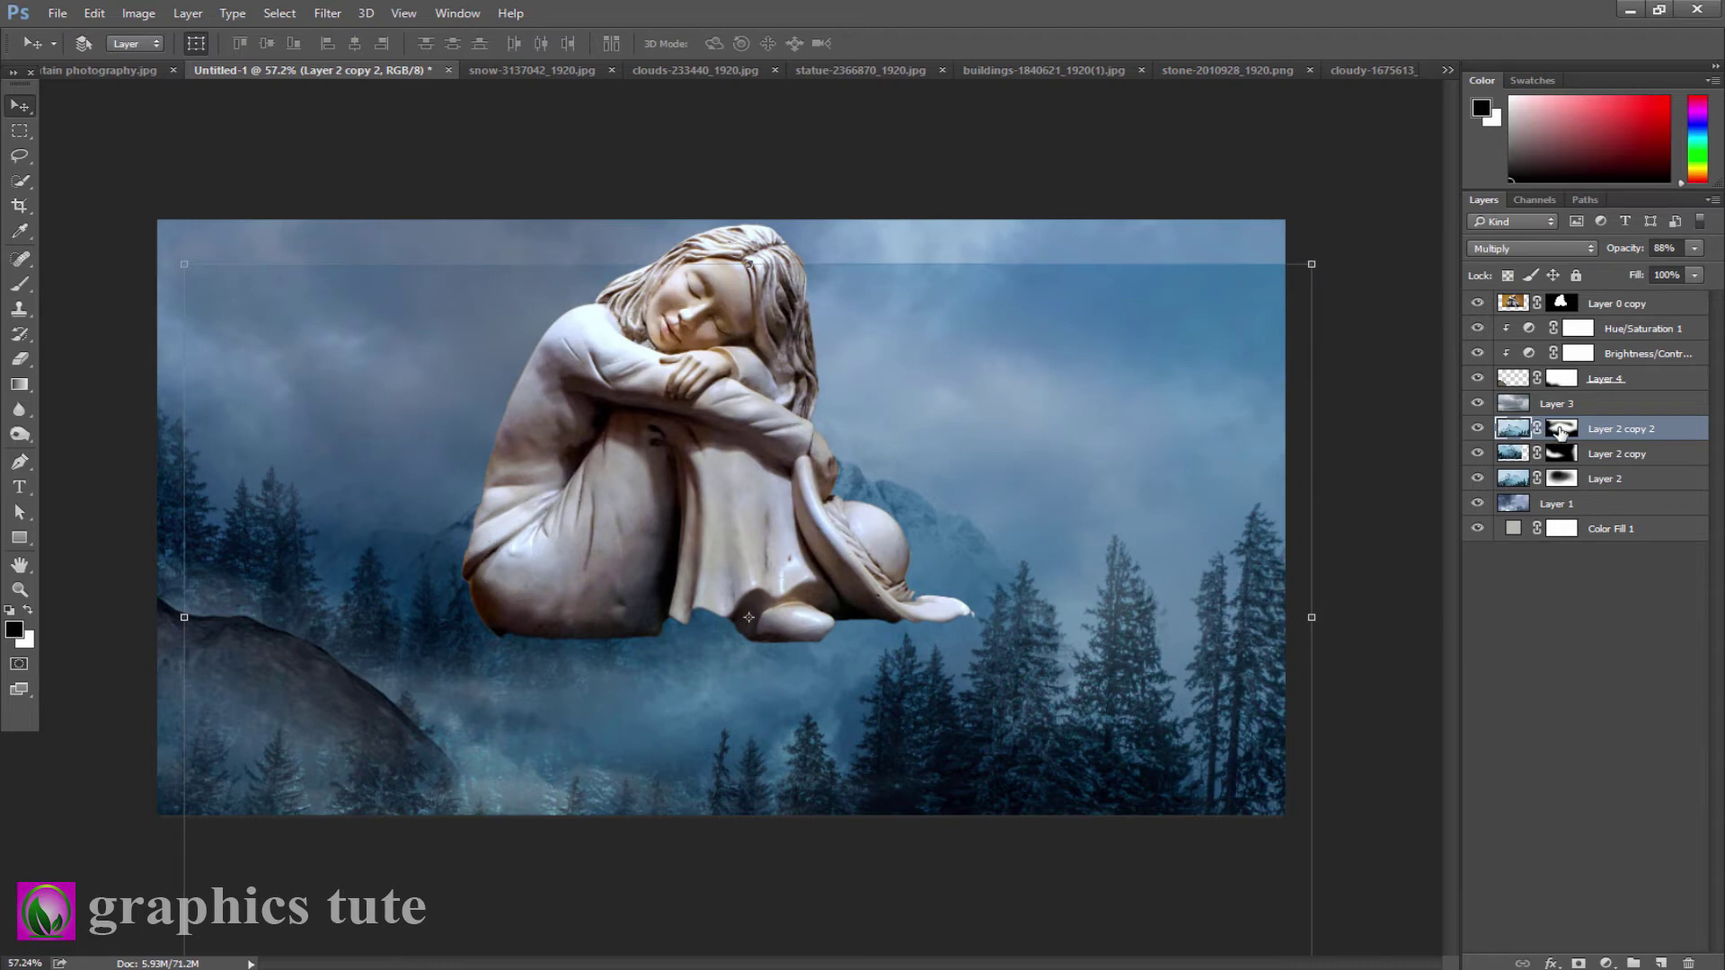
left_click(1560, 429)
- Brush away the mountain layer's hard top sky edge on its mask and nudge the statue slightly right
left_click(20, 285)
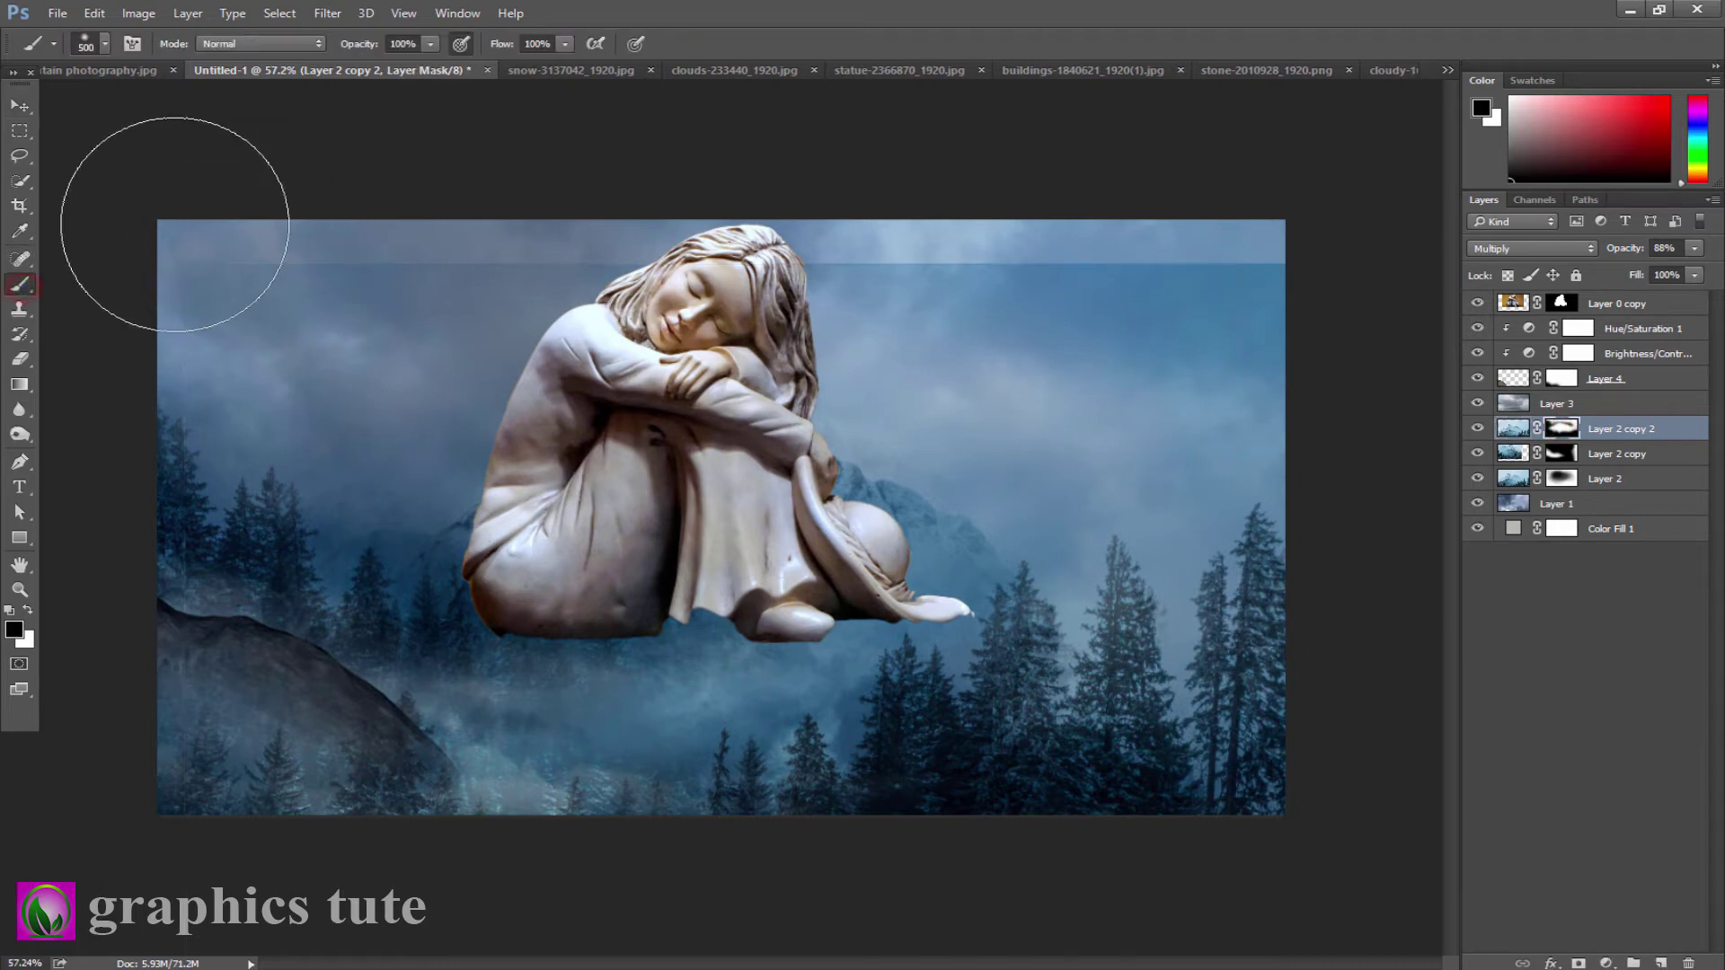
mouse_move(175, 224)
left_mouse_down()
mouse_move(916, 173)
mouse_move(1303, 212)
left_mouse_up()
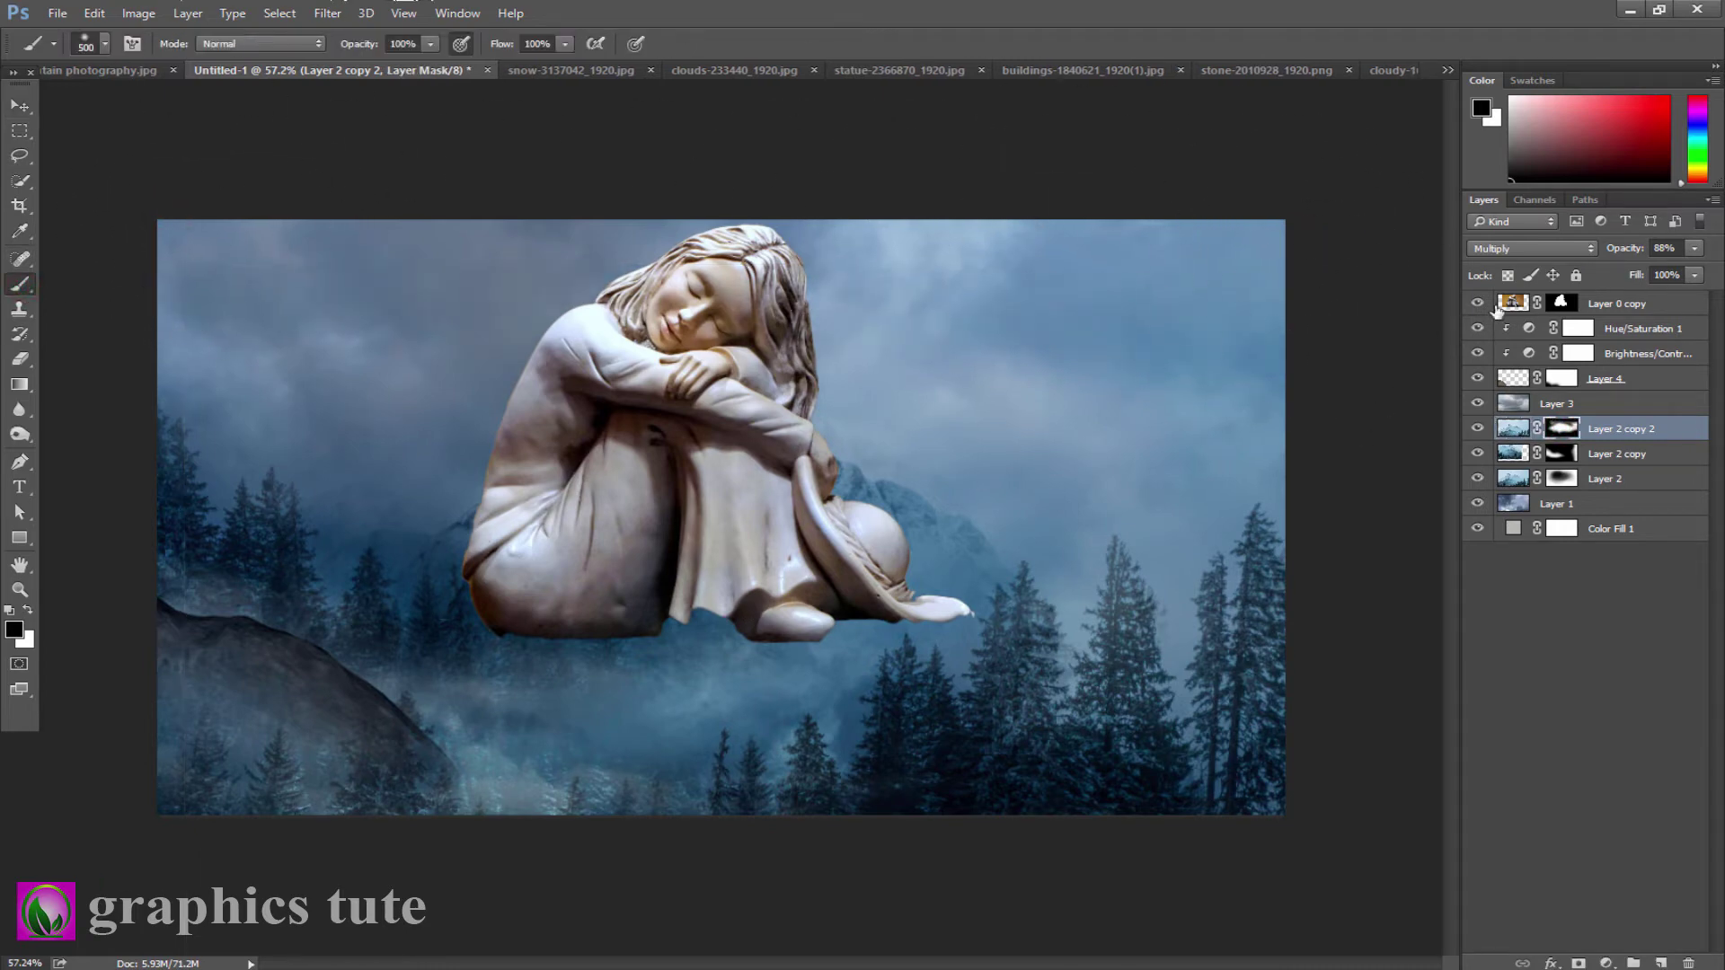
left_click(1630, 312)
left_click(20, 105)
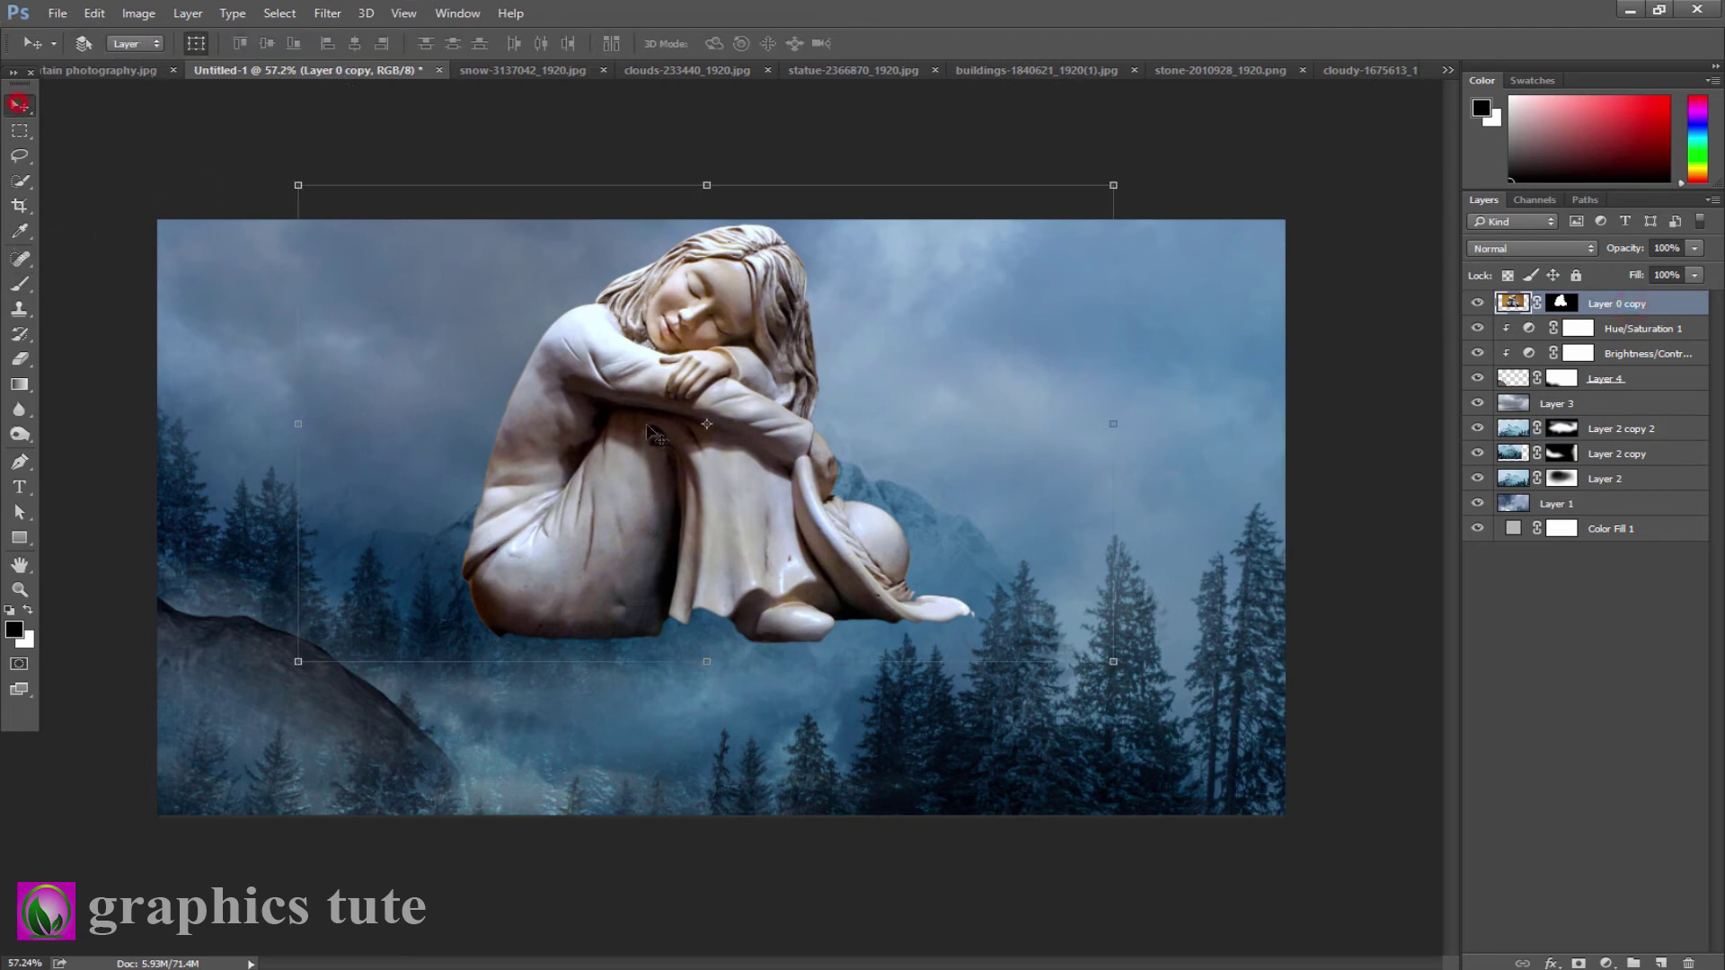
mouse_move(684, 350)
left_mouse_down()
mouse_move(680, 270)
mouse_move(708, 443)
left_mouse_up()
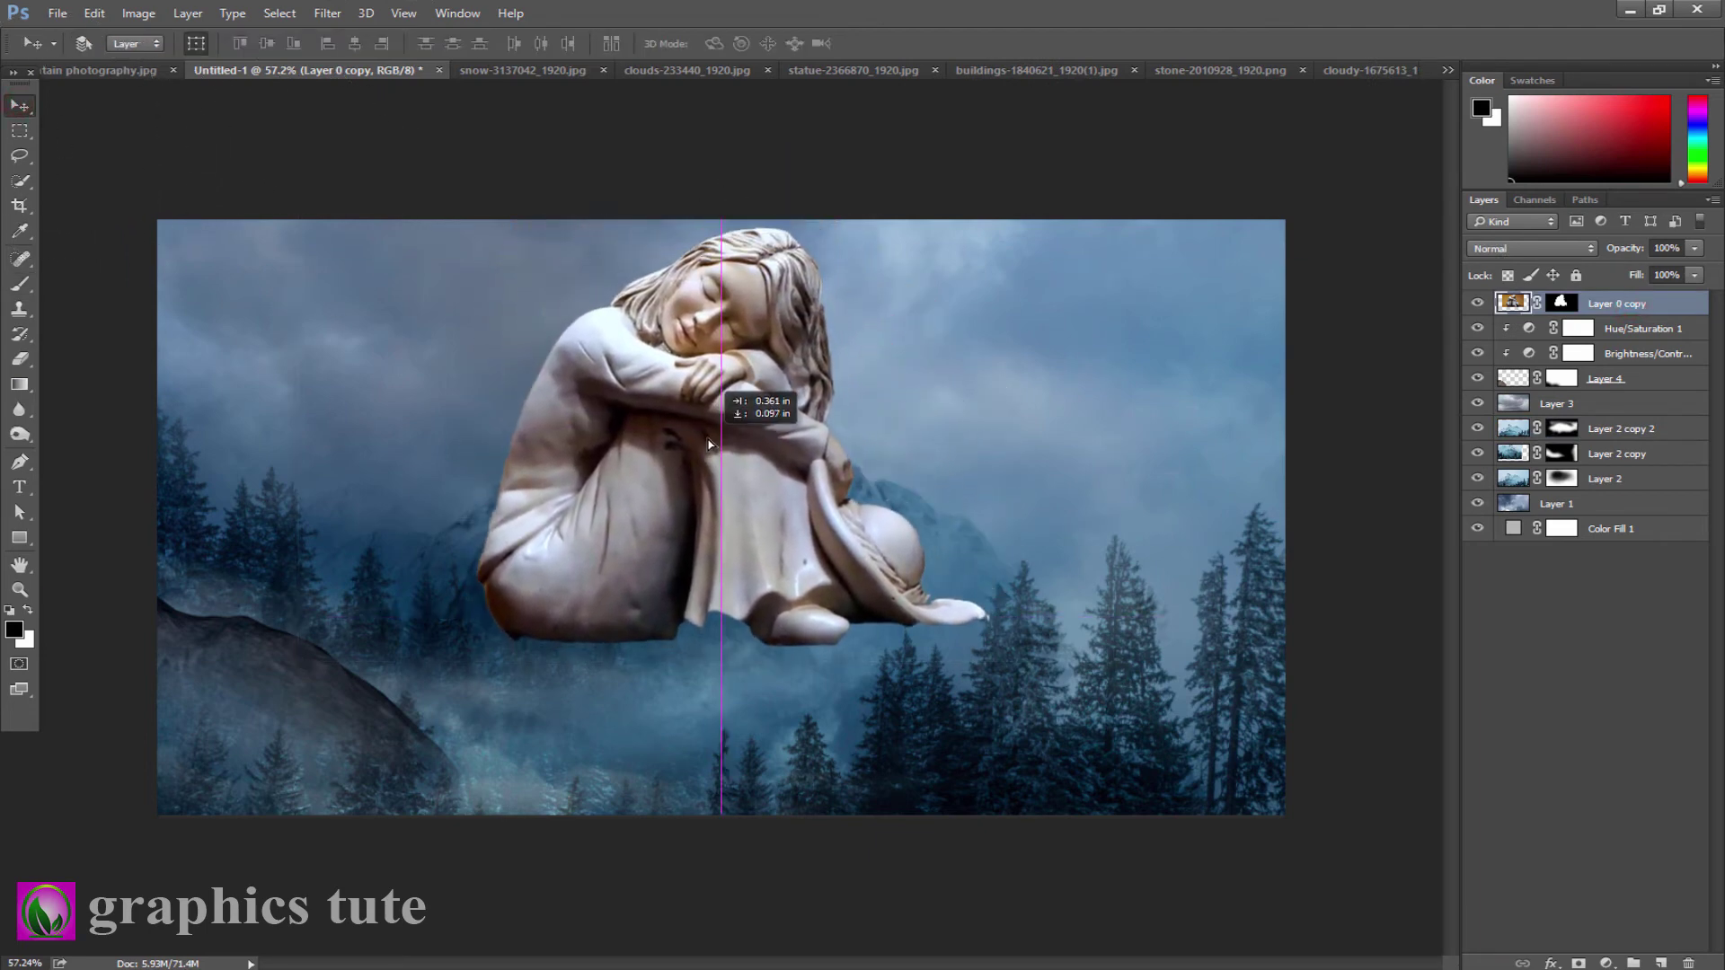
left_click_drag(708, 443, 709, 442)
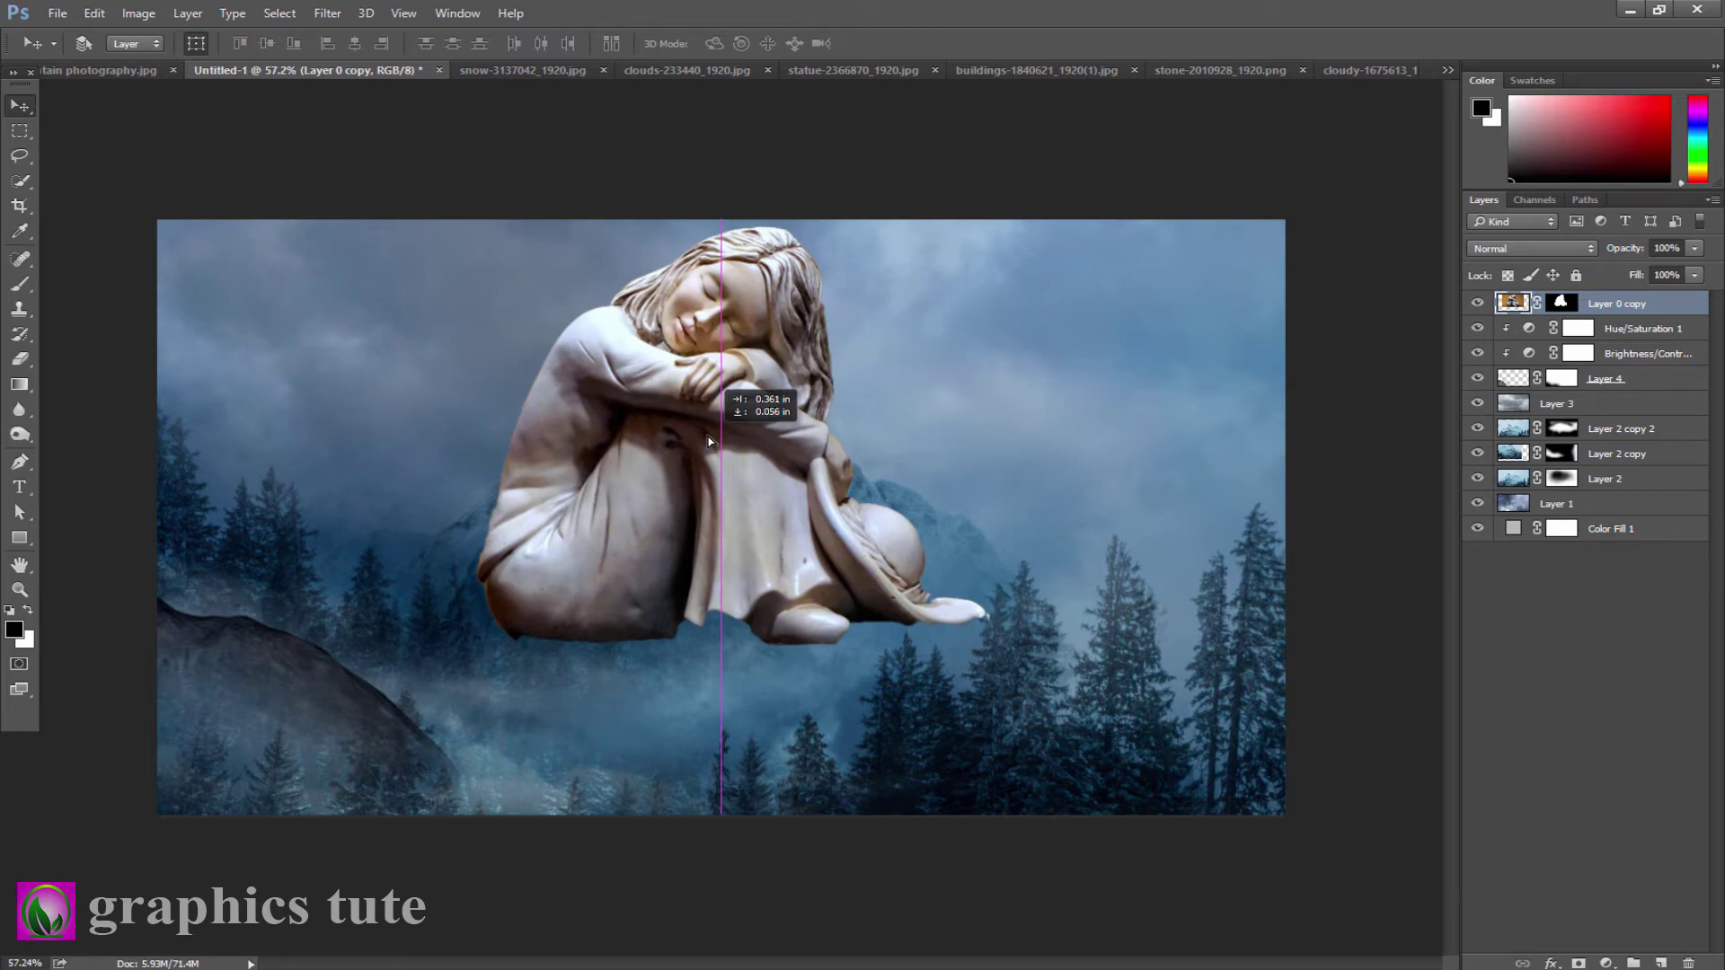
- Fade the statue's base into the fog with a black-to-white gradient on its mask
left_click(1561, 304)
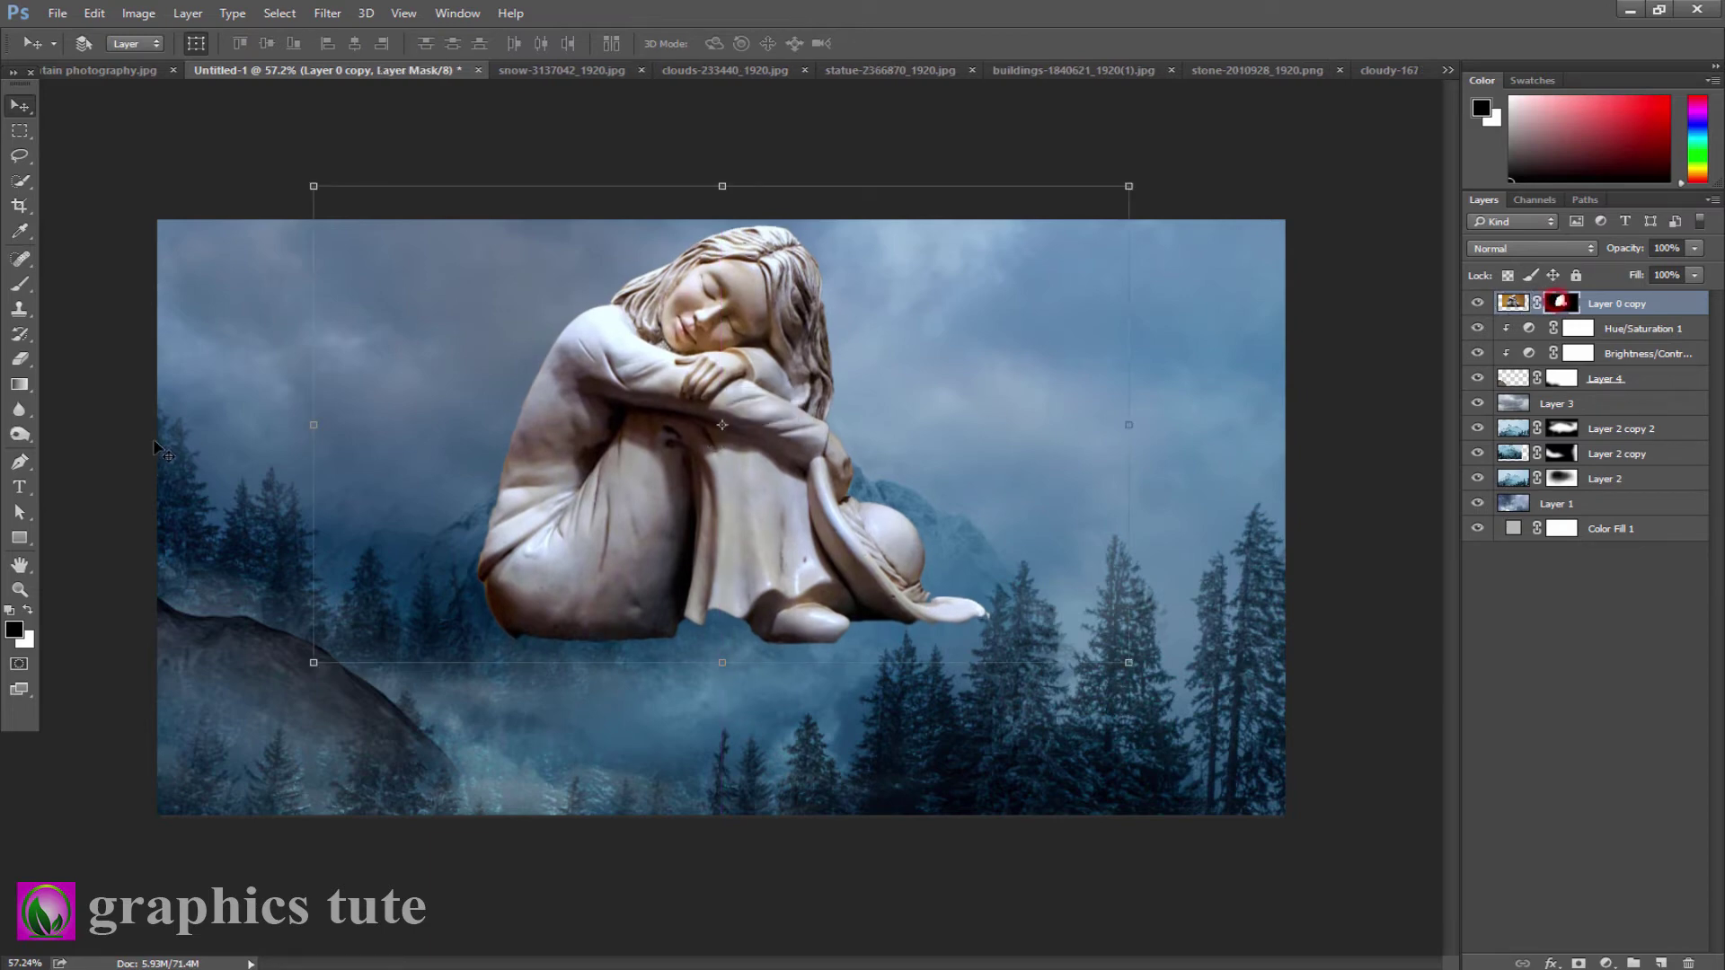
left_click(19, 384)
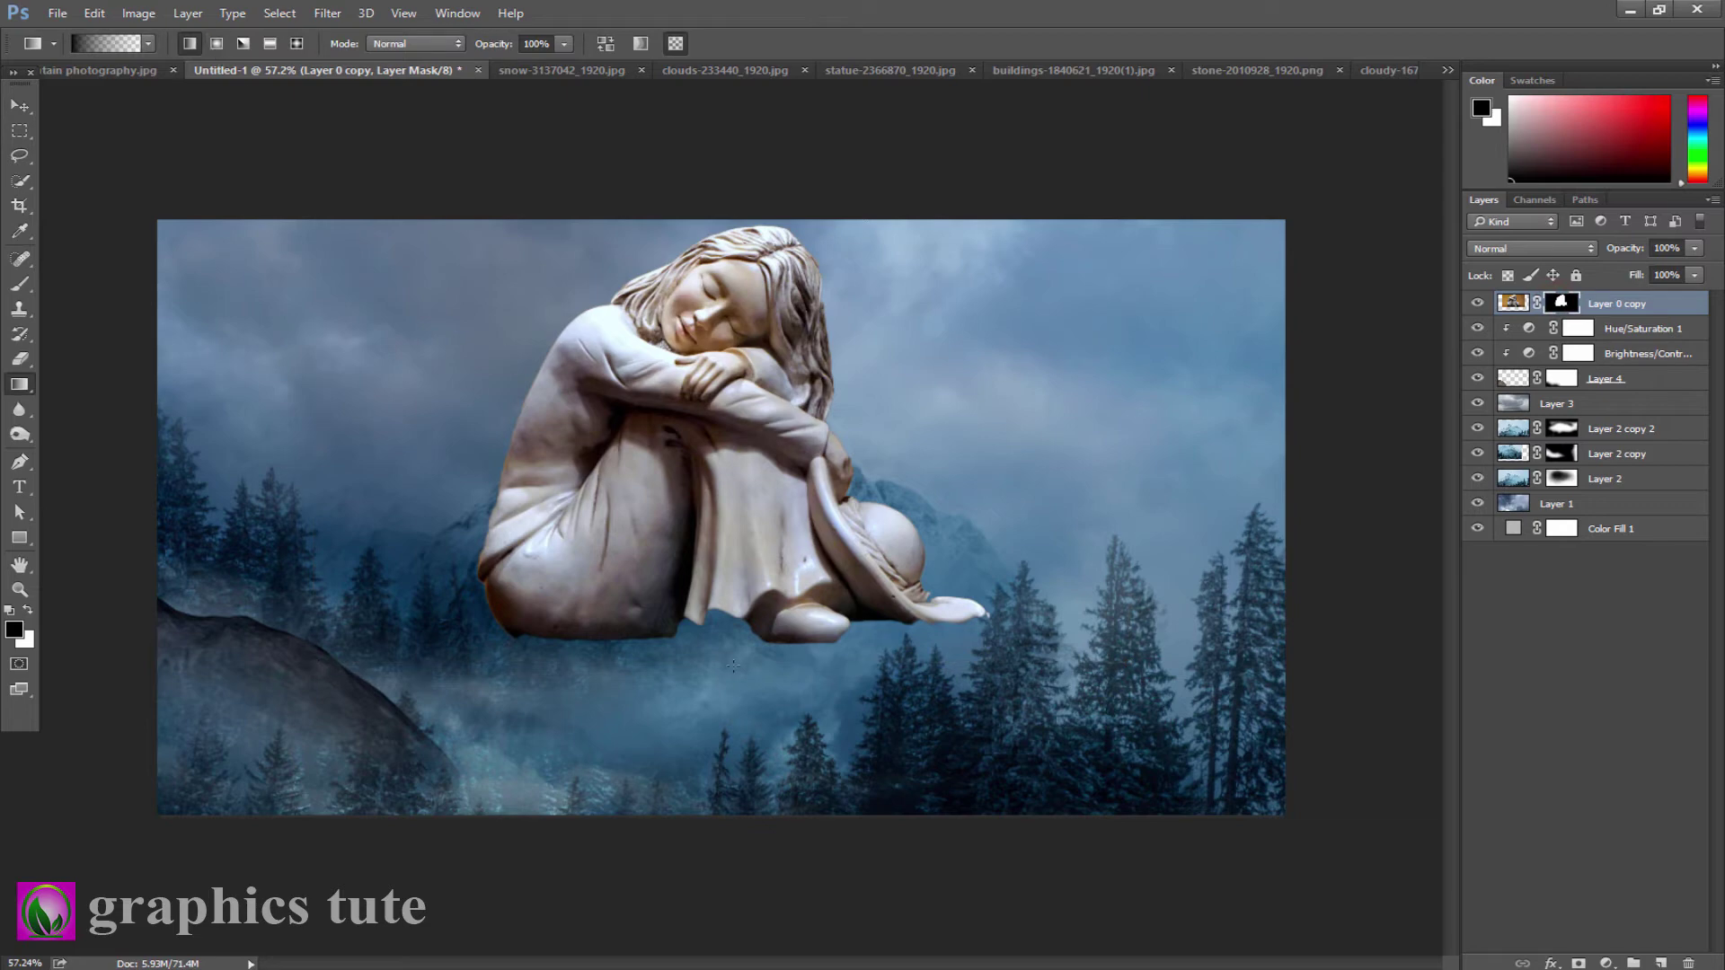
left_click_drag(663, 649, 663, 571)
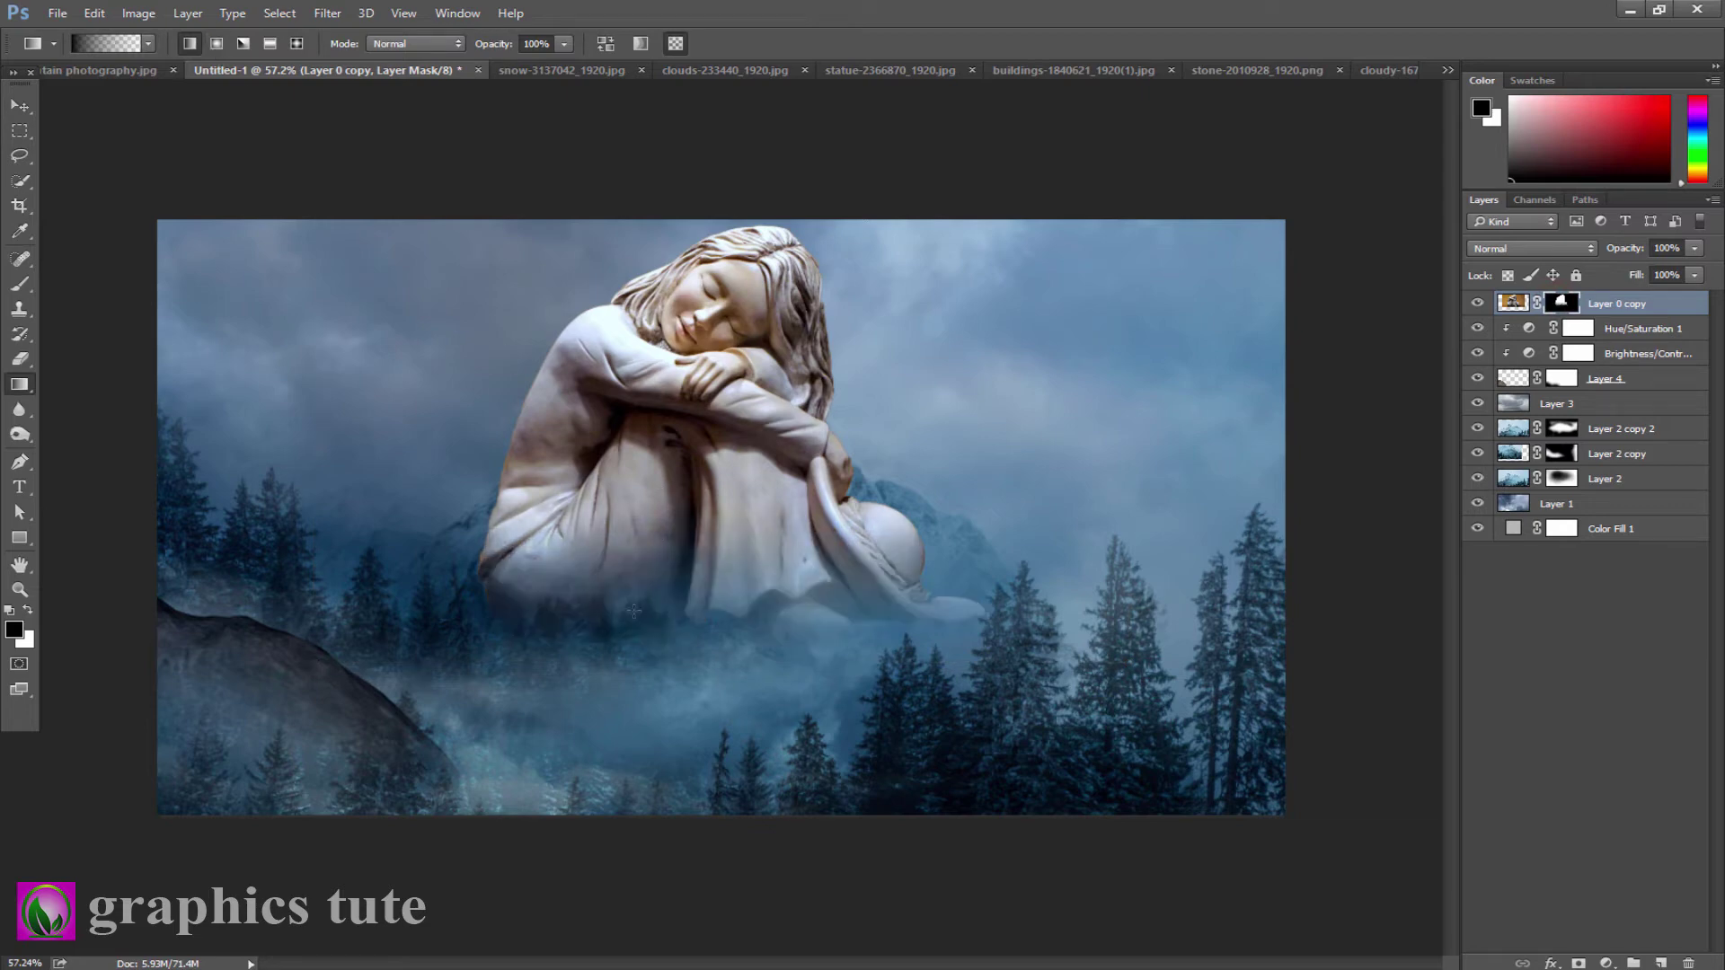
left_click_drag(631, 506, 631, 506)
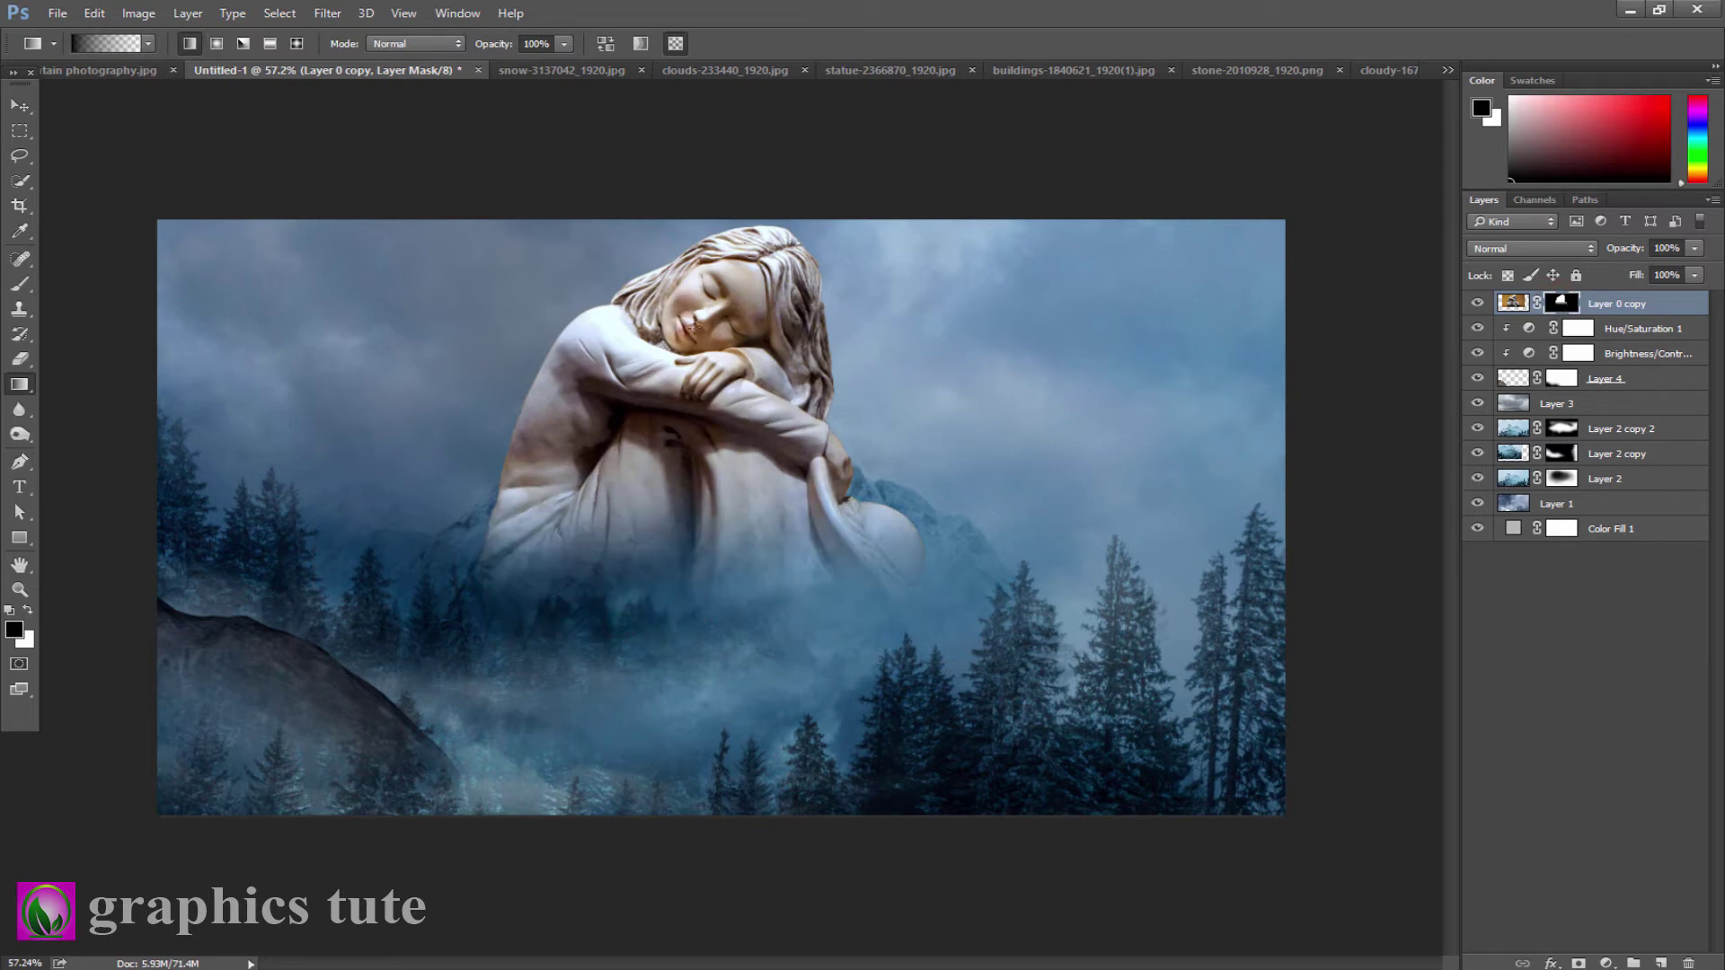
- Shift the statue up and slightly right above the misty mountains
left_click(20, 105)
left_click_drag(611, 474, 623, 467)
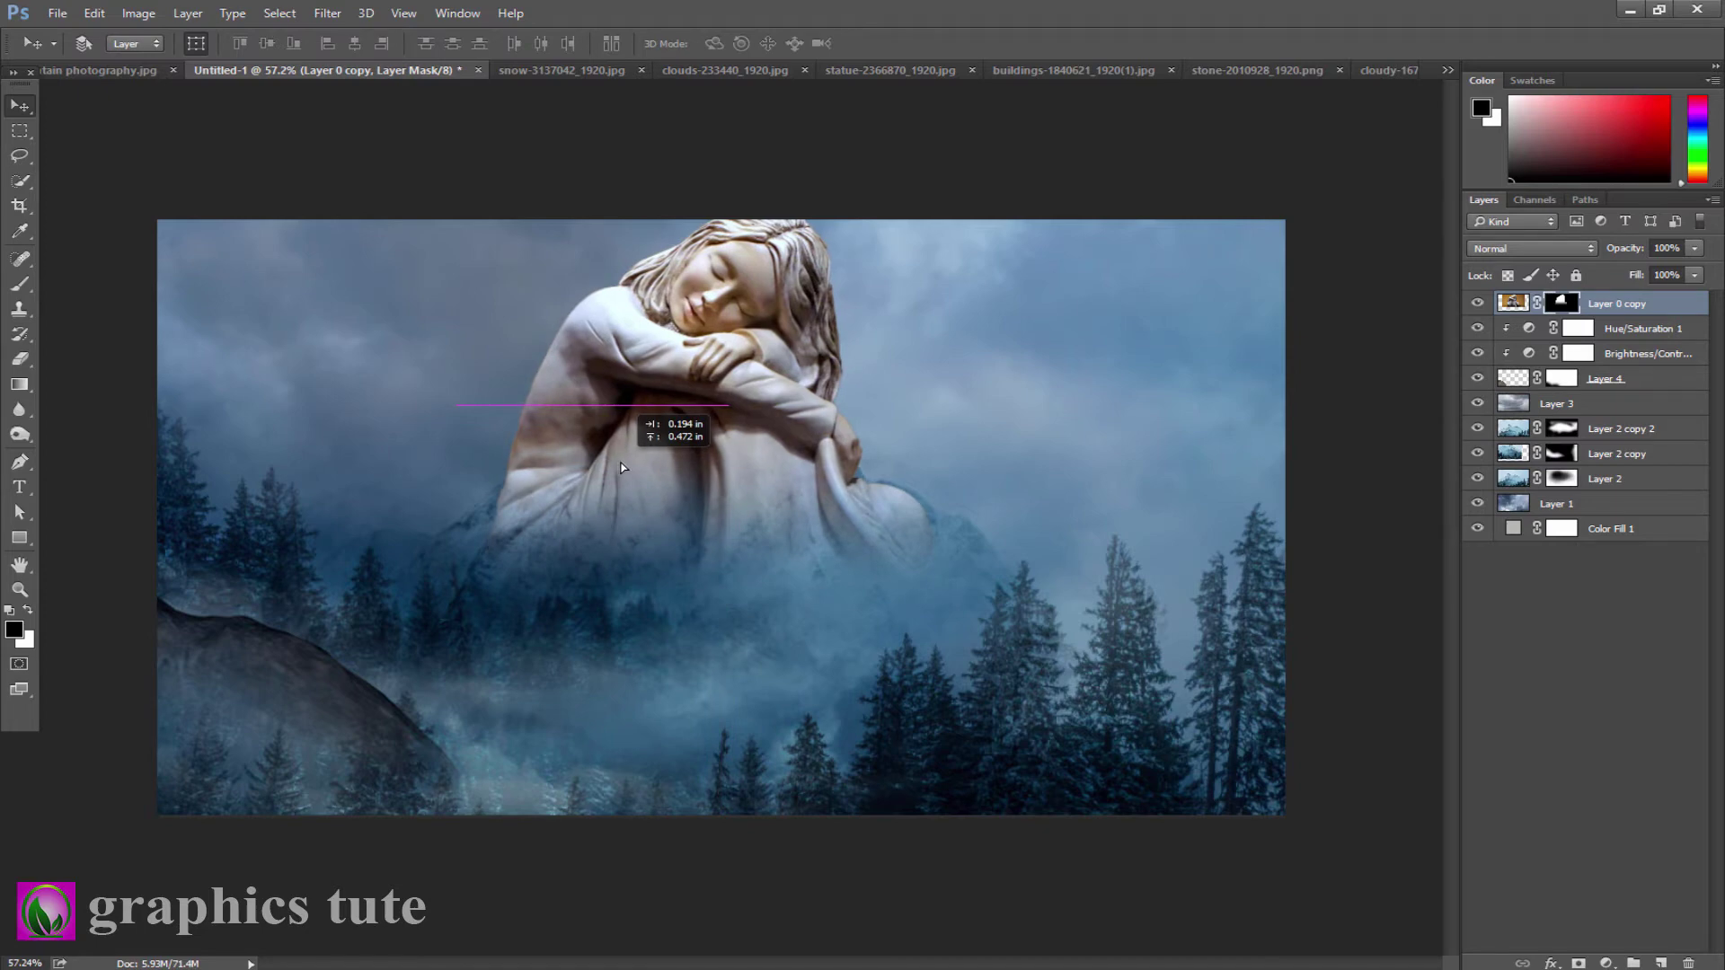
left_click_drag(622, 467, 627, 478)
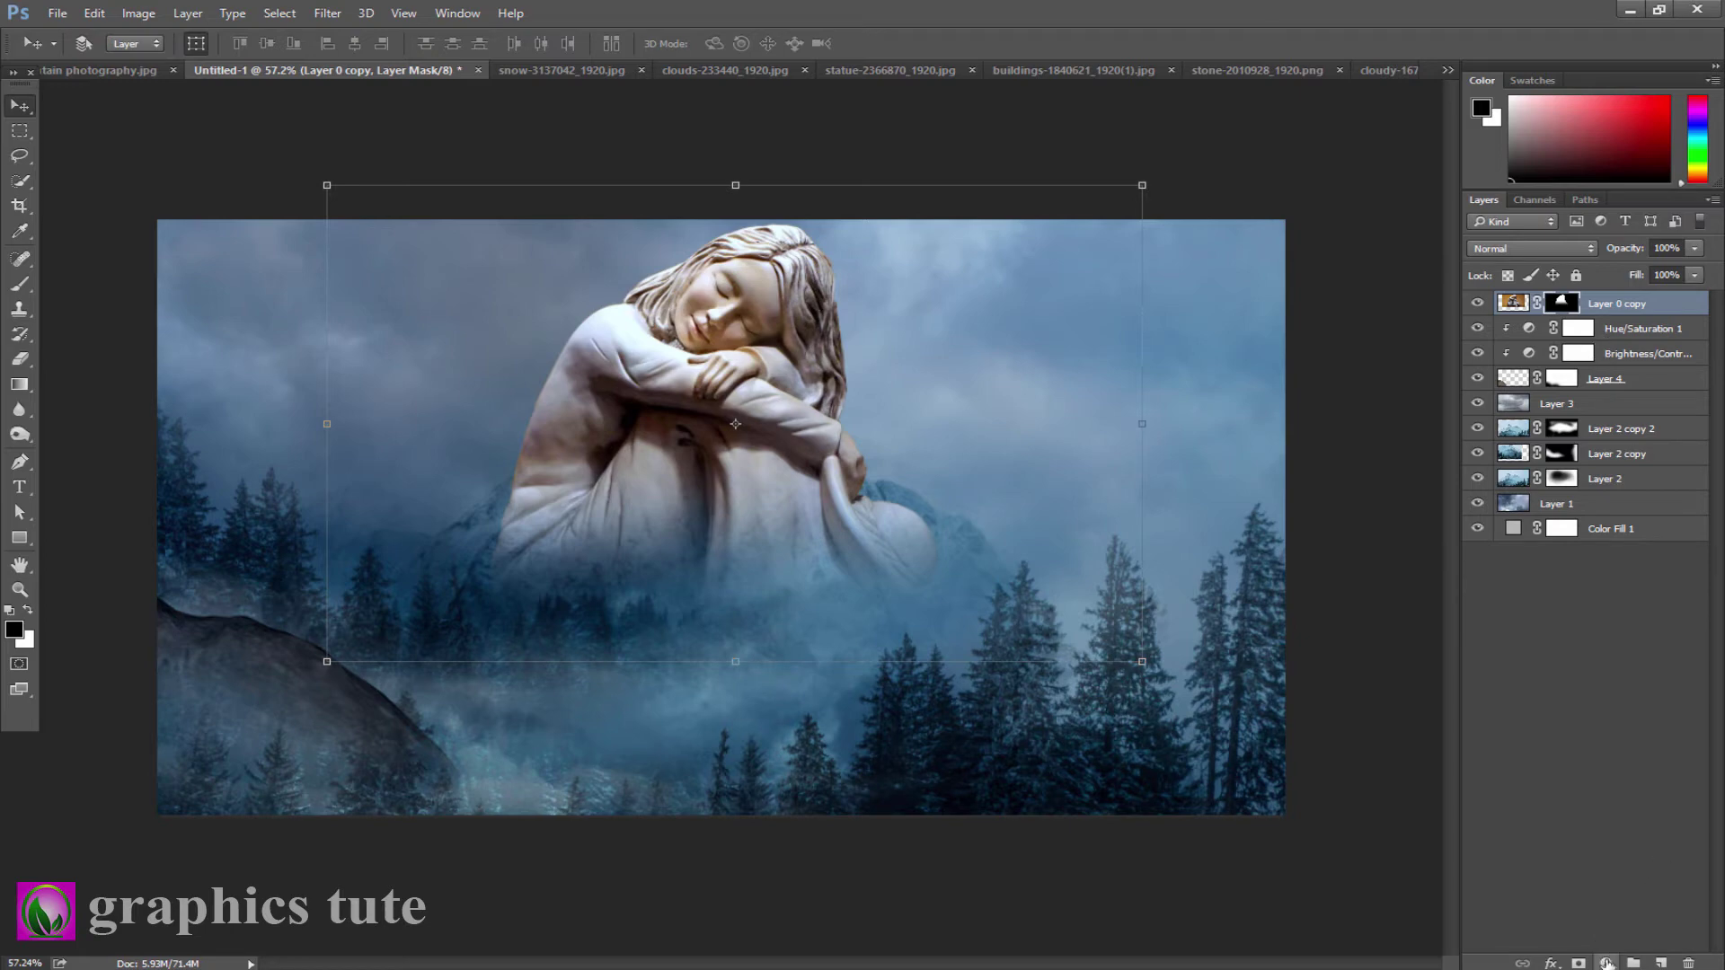
- Add a Brightness/Contrast layer clipped to the statue with brightness -22 and contrast -12
left_click(1606, 963)
left_click(1594, 617)
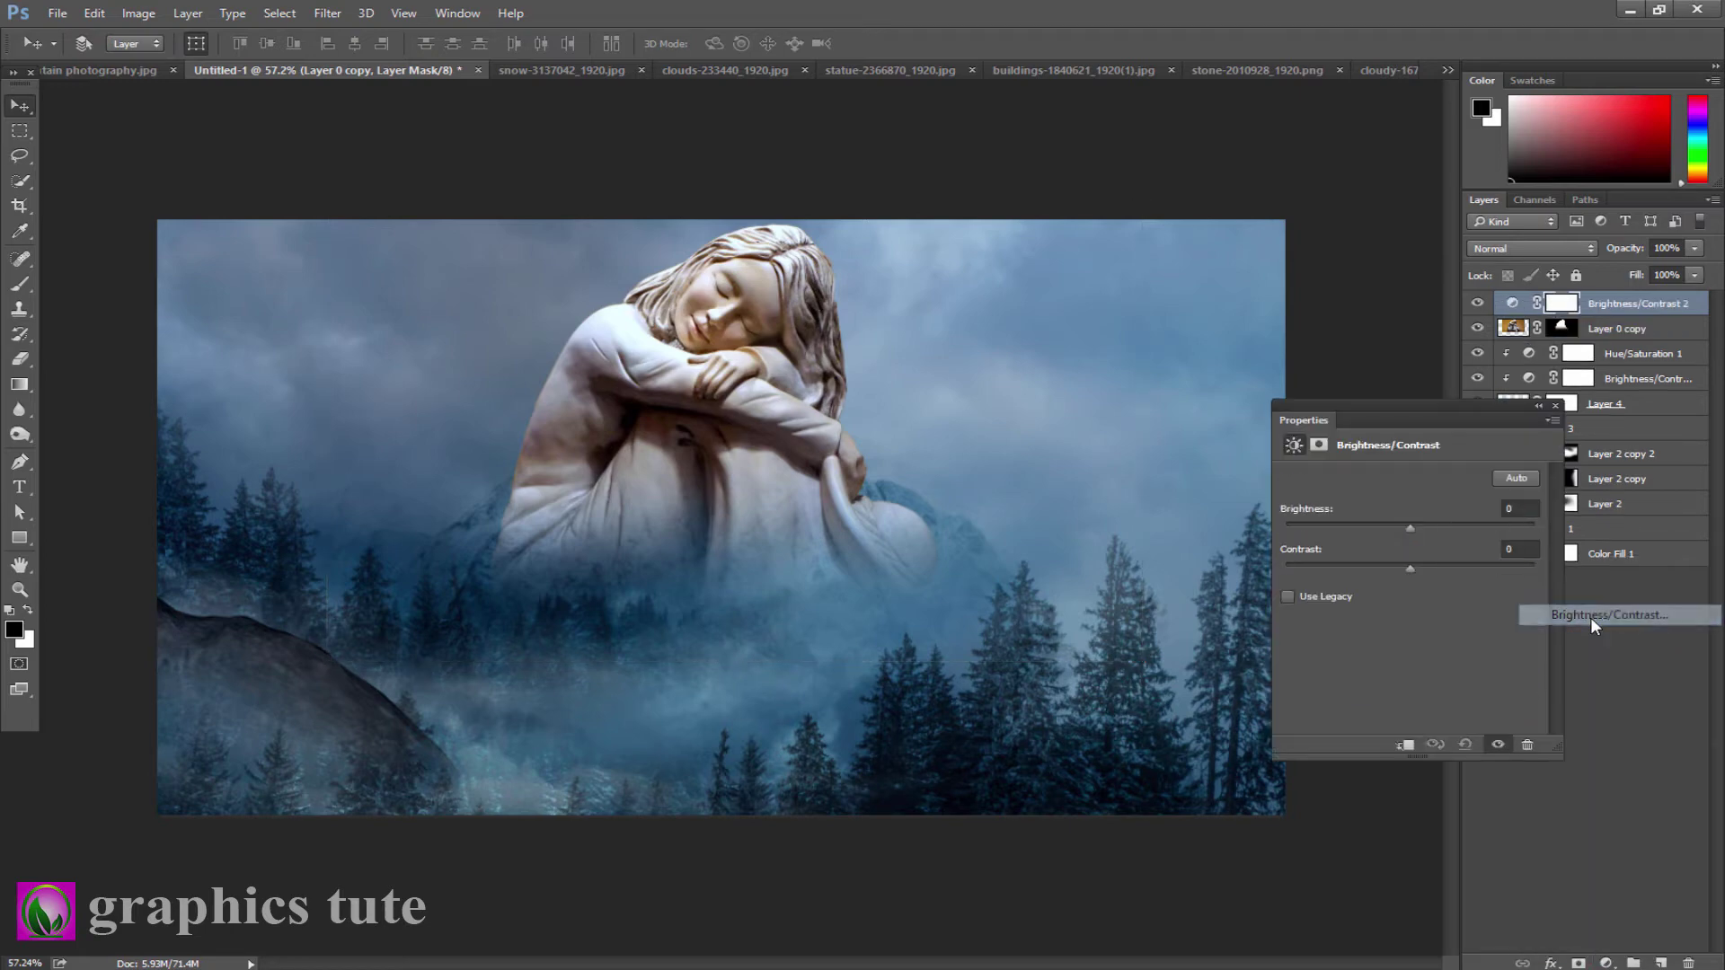
left_click(1405, 744)
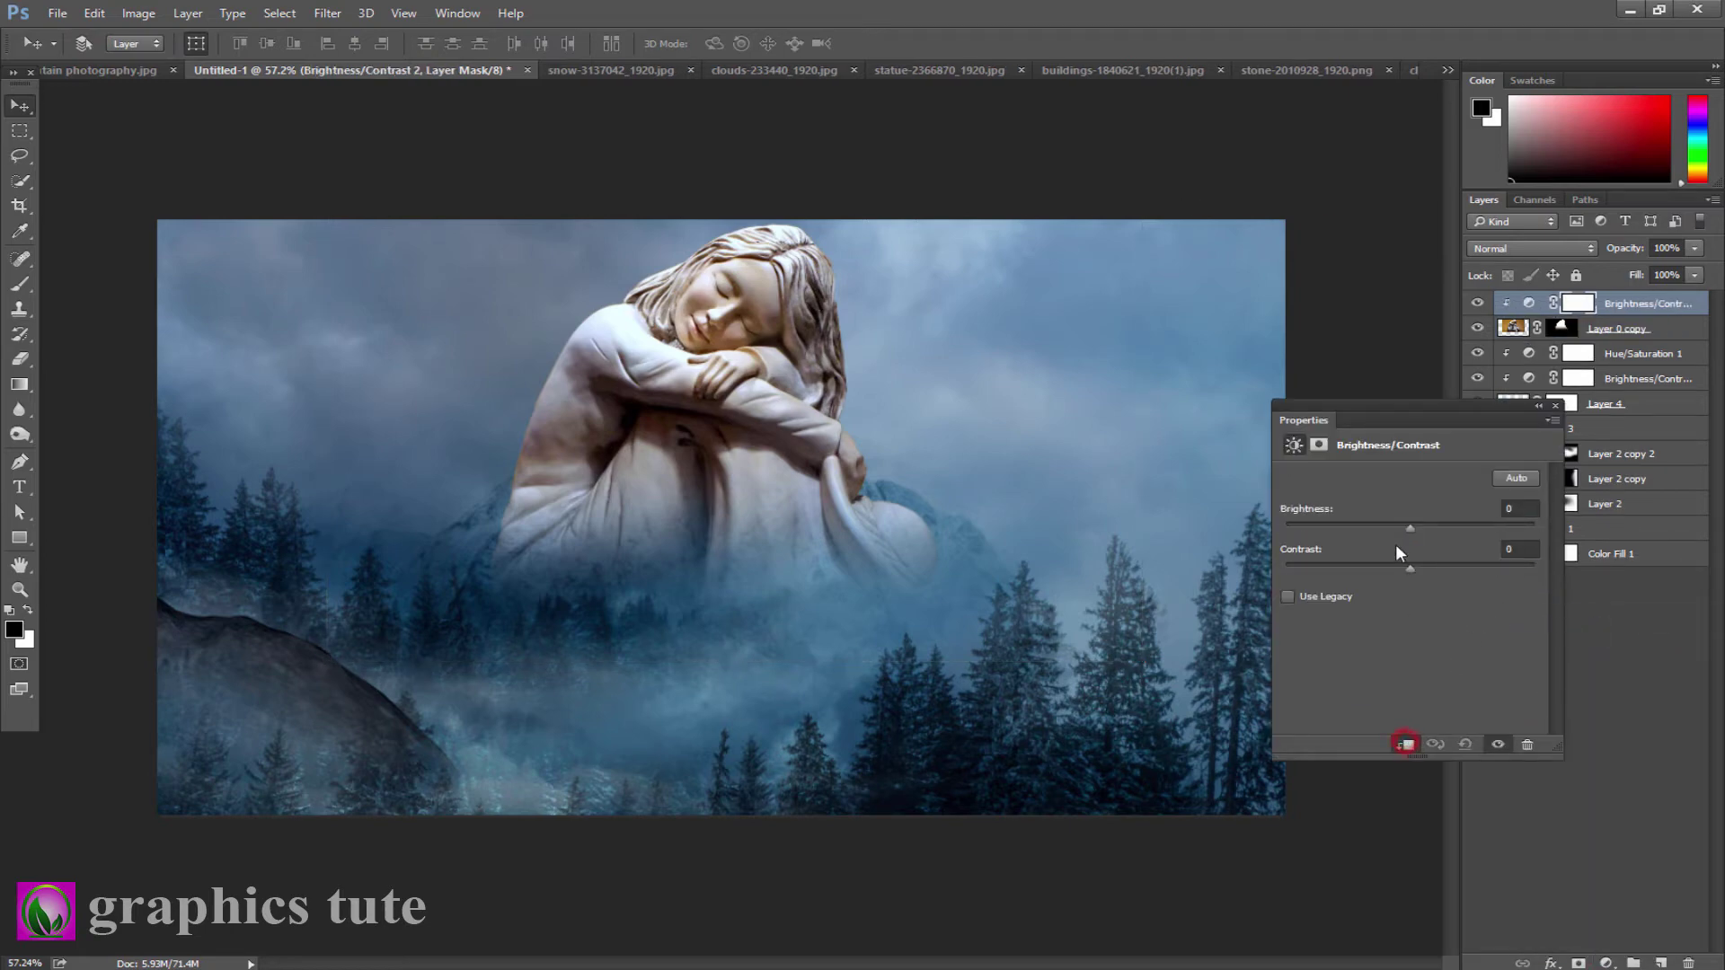
left_click_drag(1407, 528, 1394, 530)
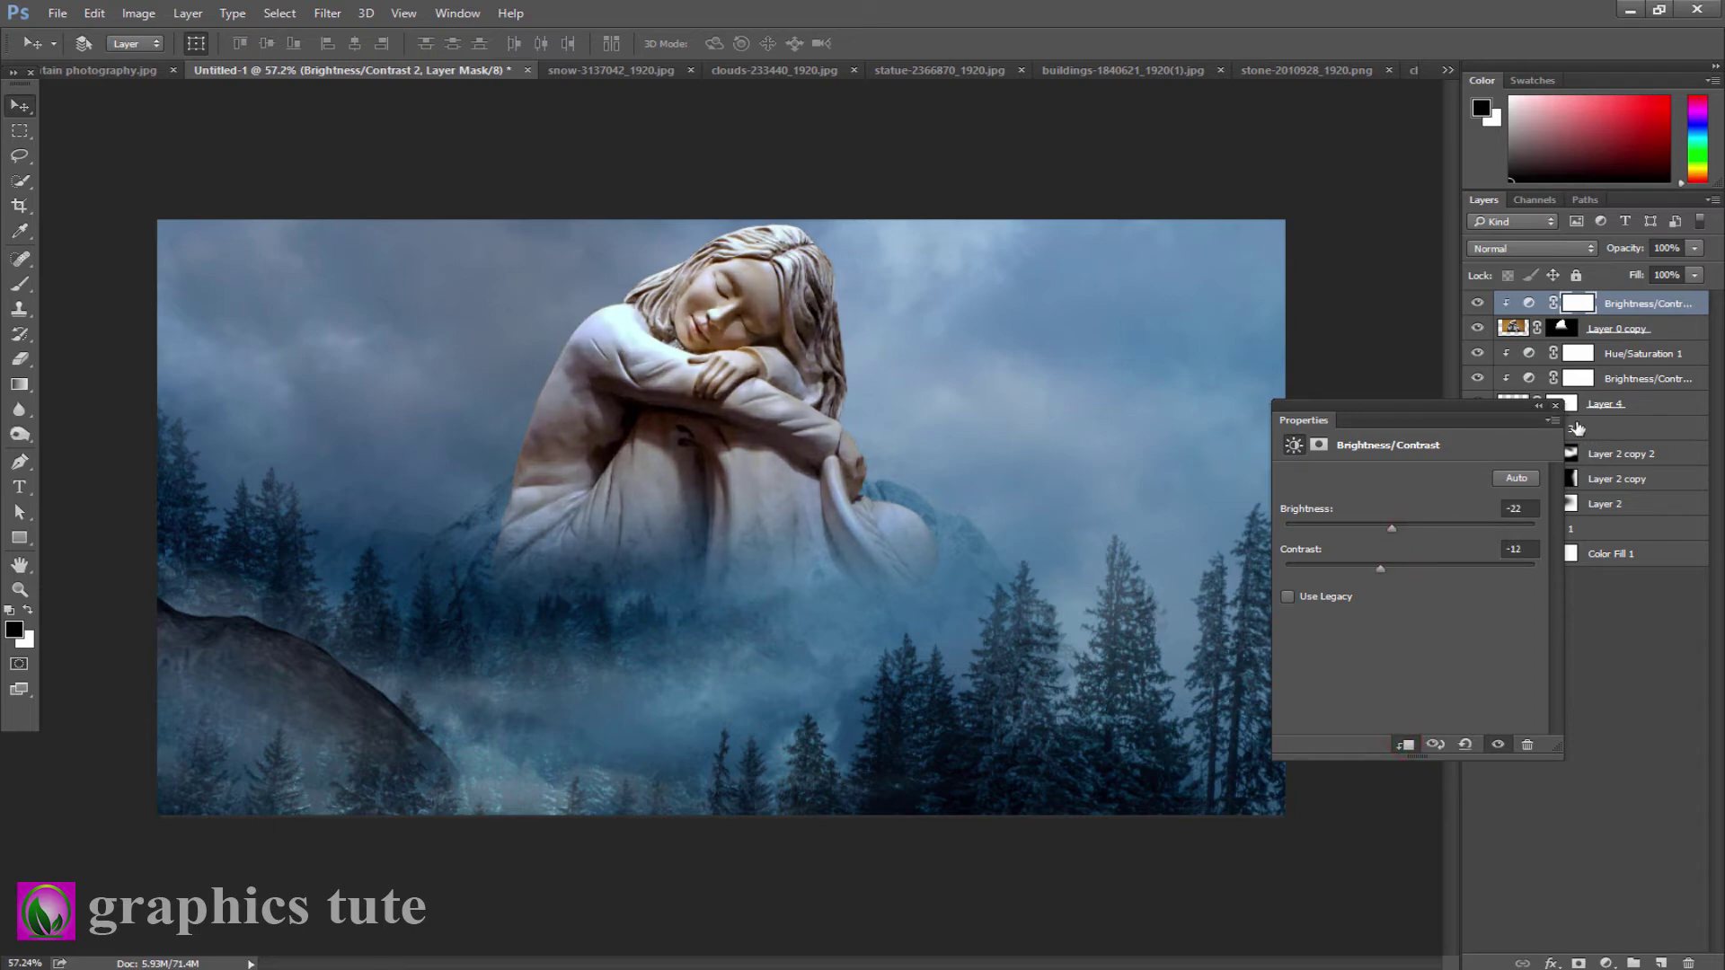
left_click(1556, 407)
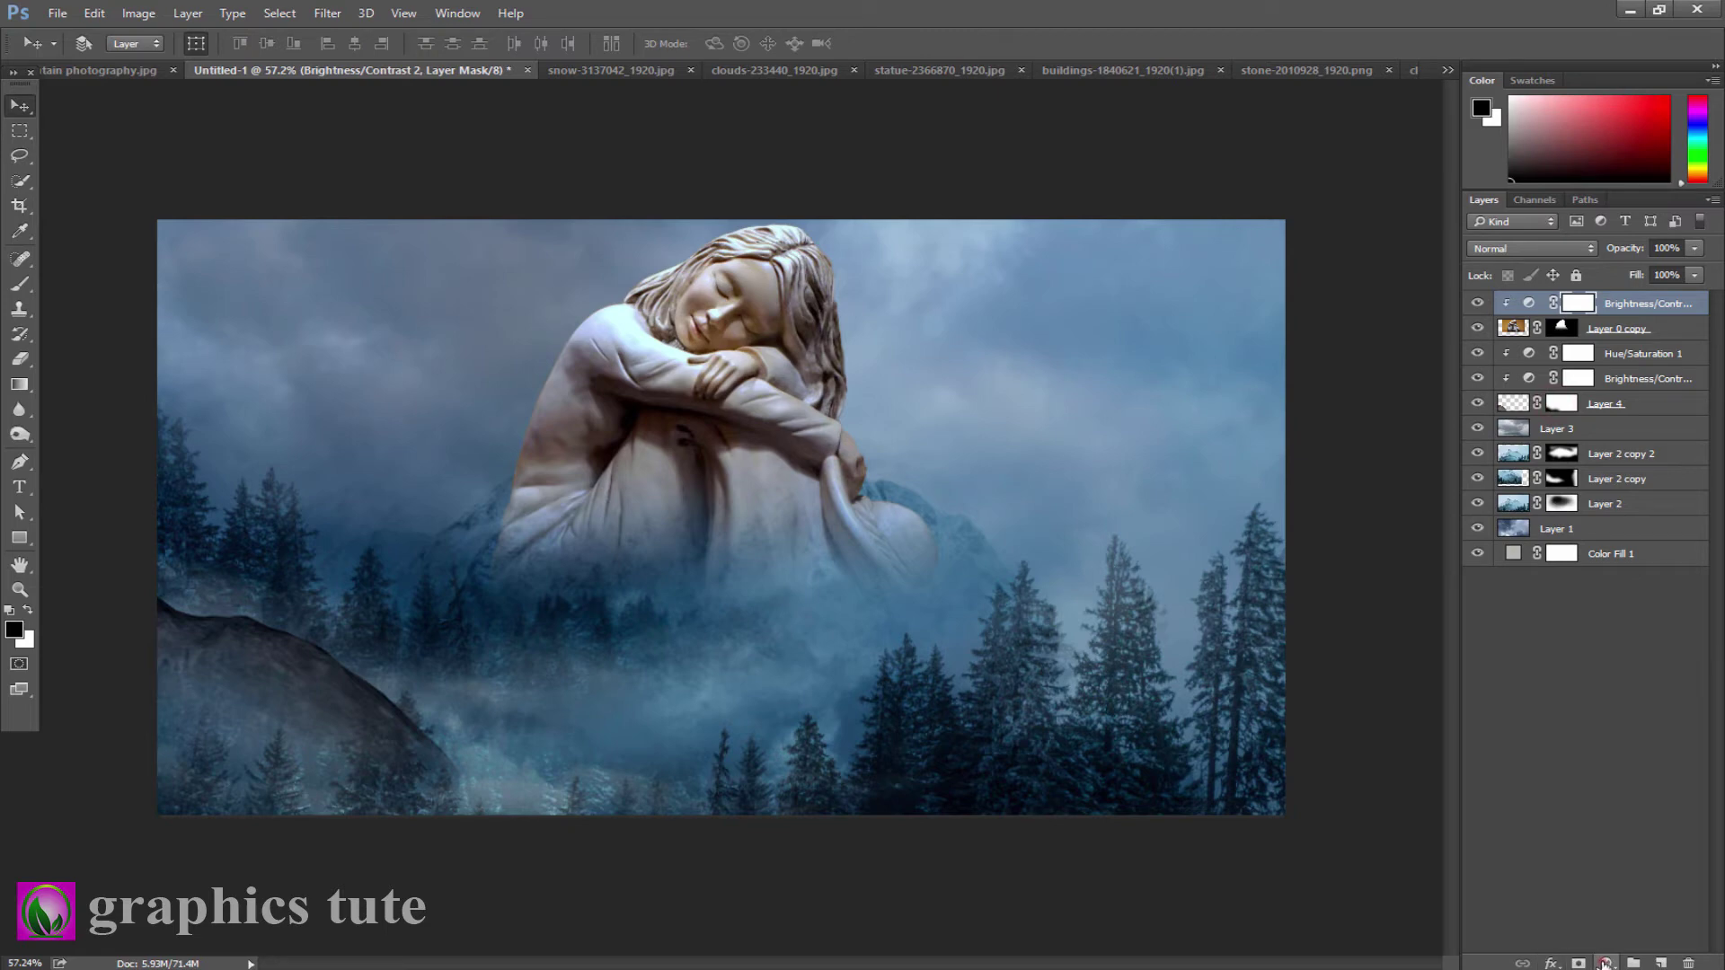
left_click(1606, 963)
- Colorize the statue via clipped Hue/Saturation (hue 211, saturation 22, lightness -7), then add empty Layer 5
left_click(1603, 726)
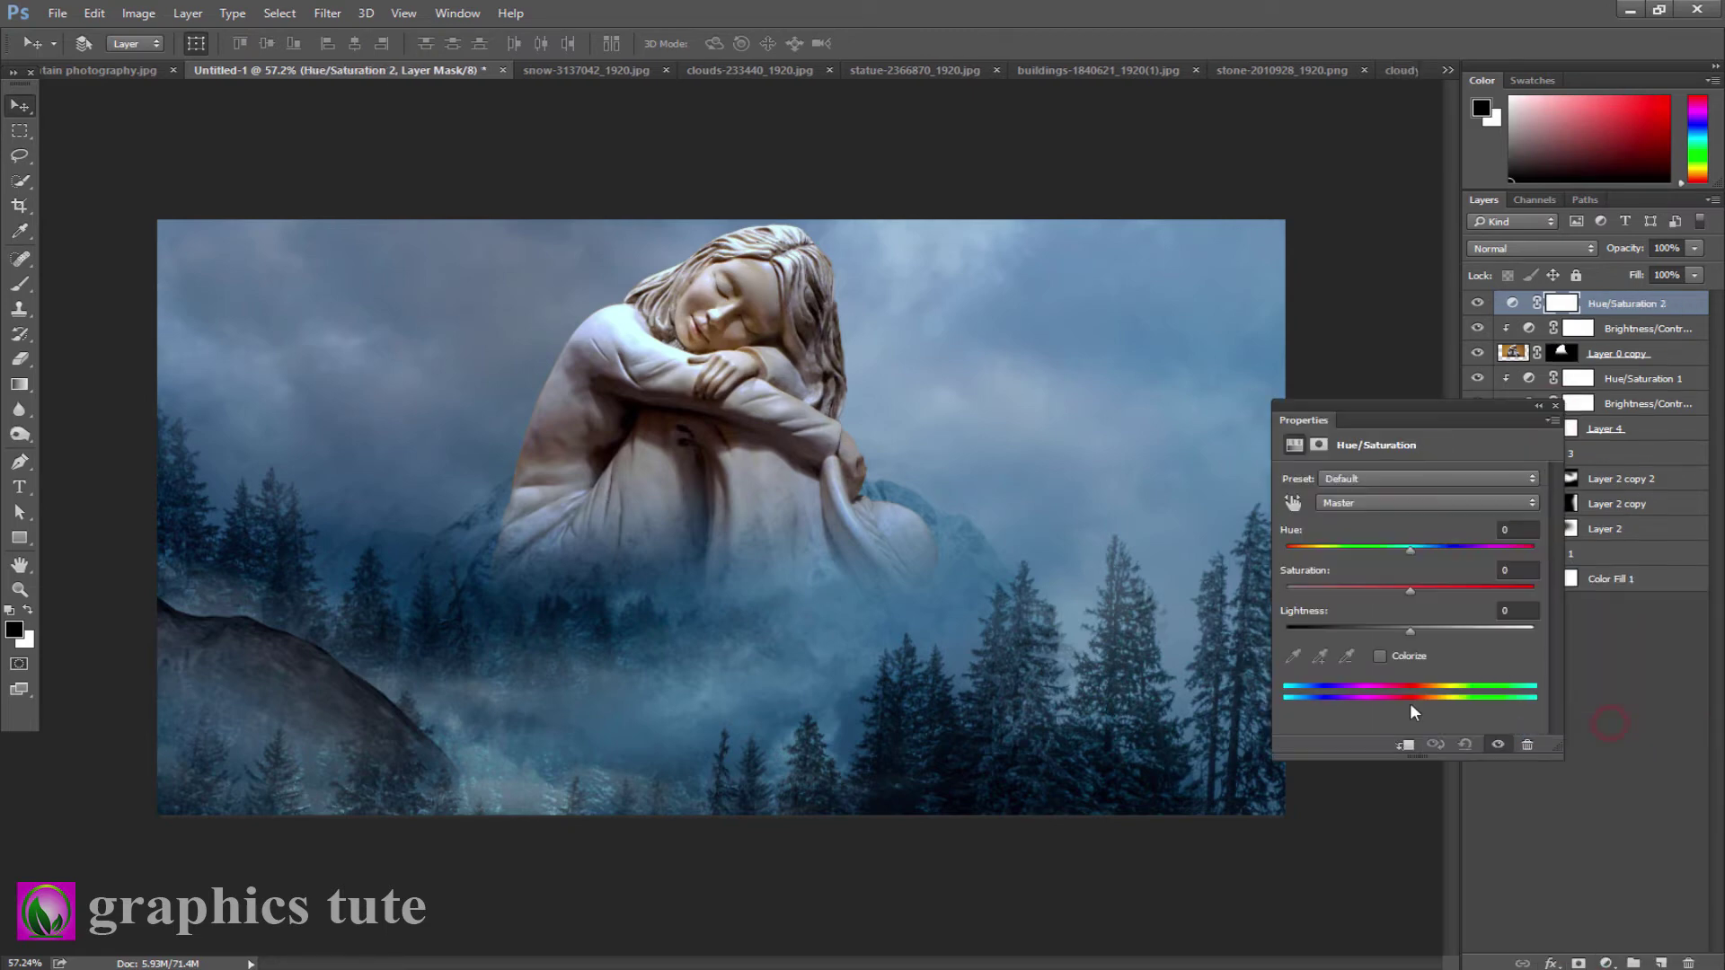
left_click(1406, 746)
left_click_drag(1410, 548, 1501, 550)
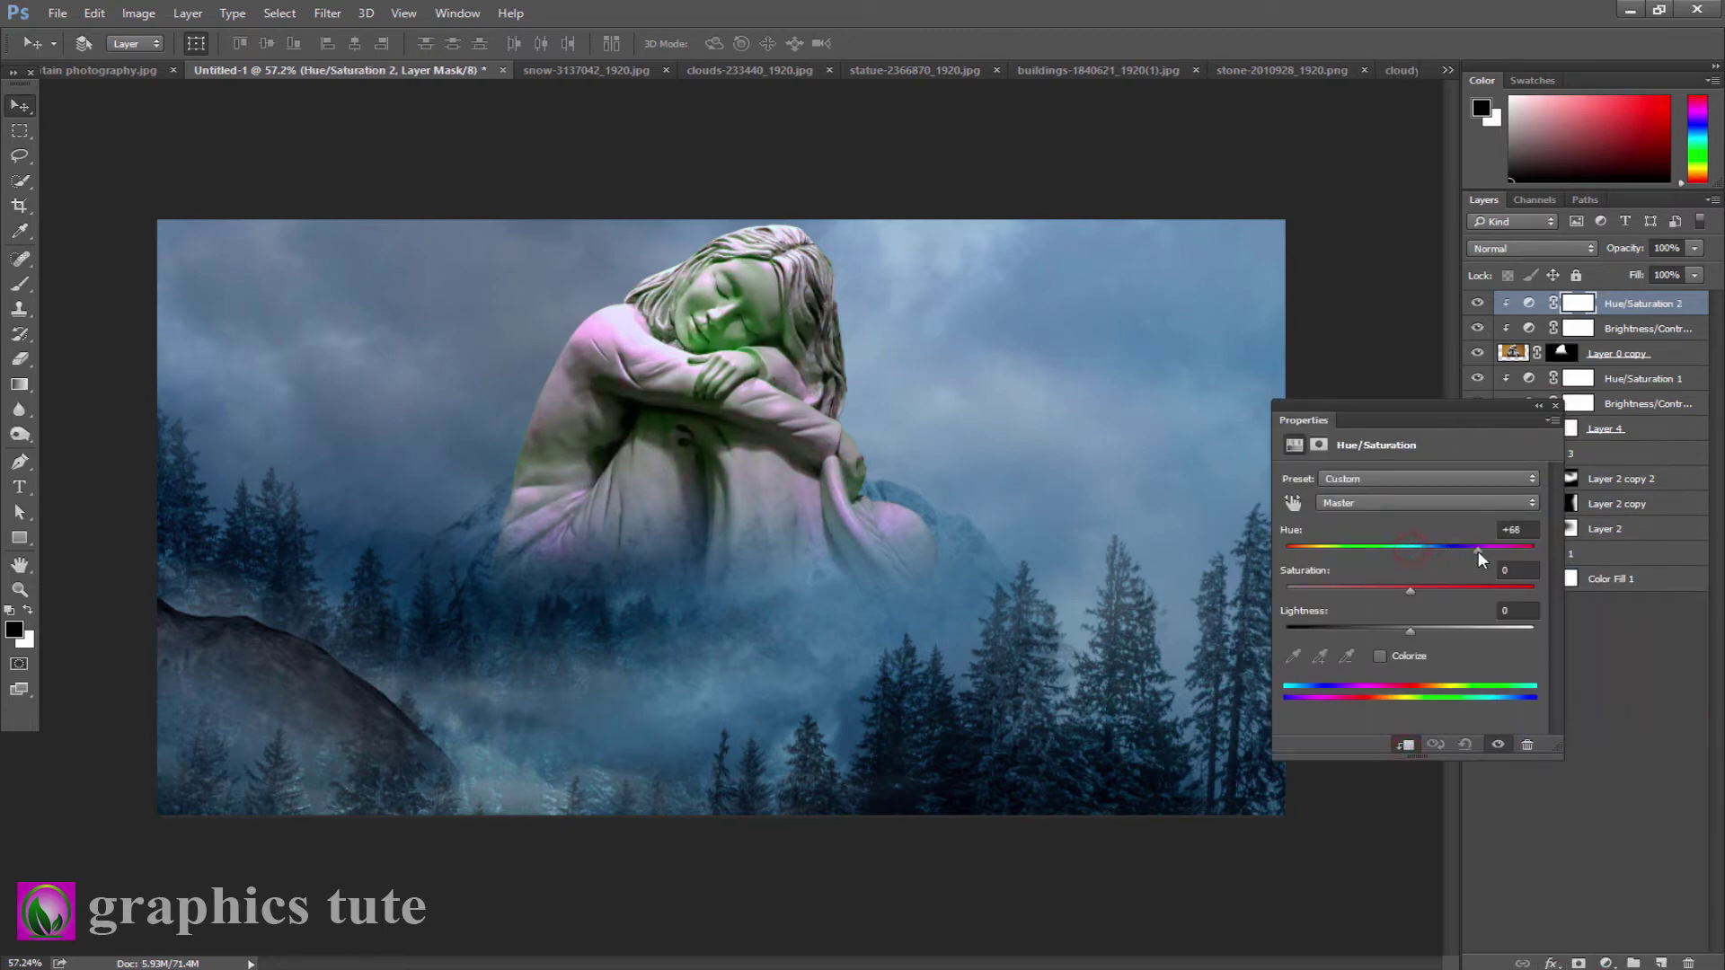
left_click(1383, 656)
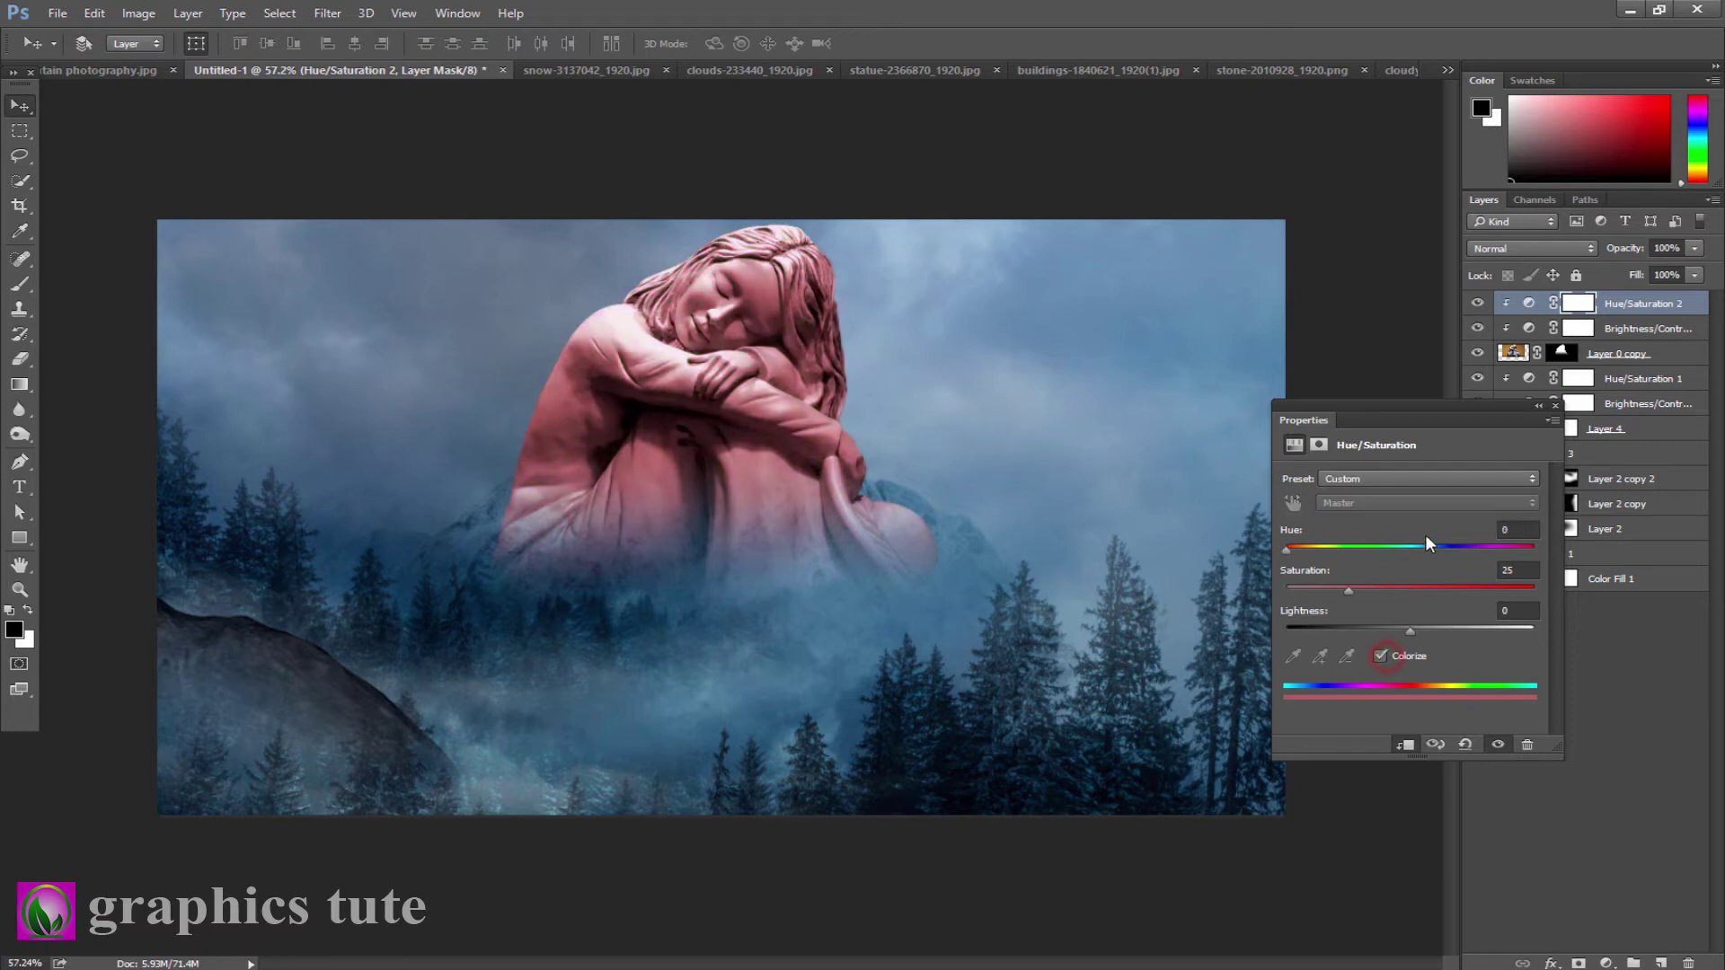
mouse_move(1287, 550)
left_mouse_down()
mouse_move(1453, 550)
mouse_move(1488, 567)
left_mouse_up()
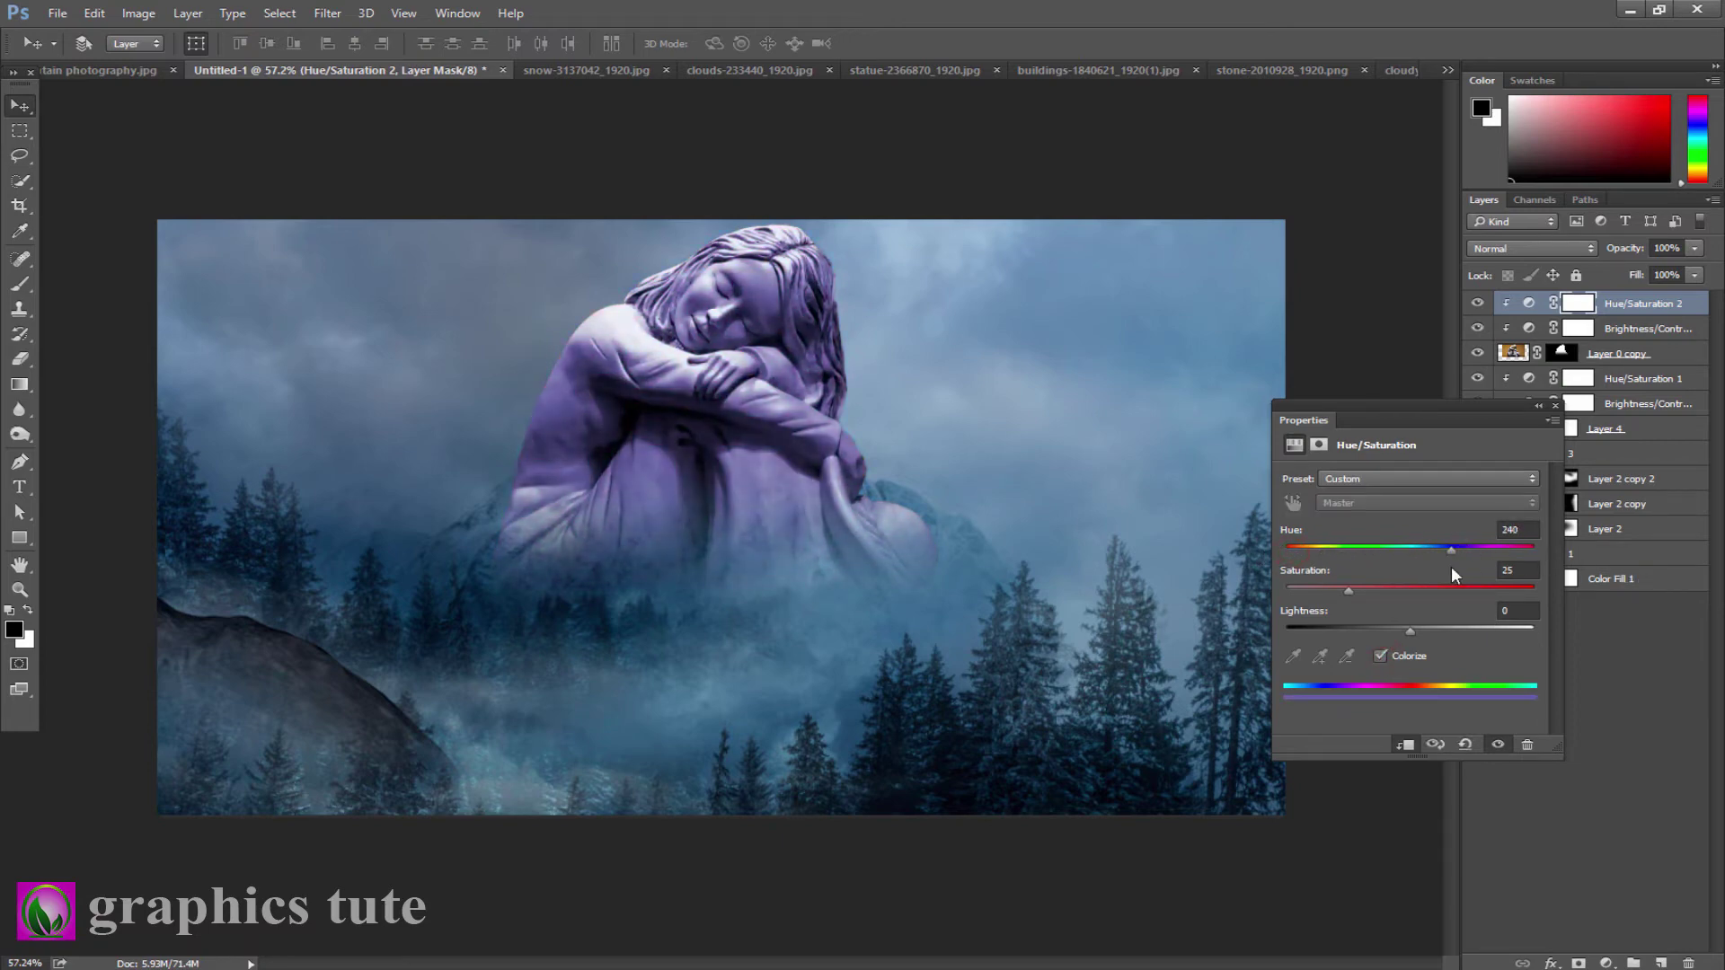
left_click_drag(1487, 567, 1431, 567)
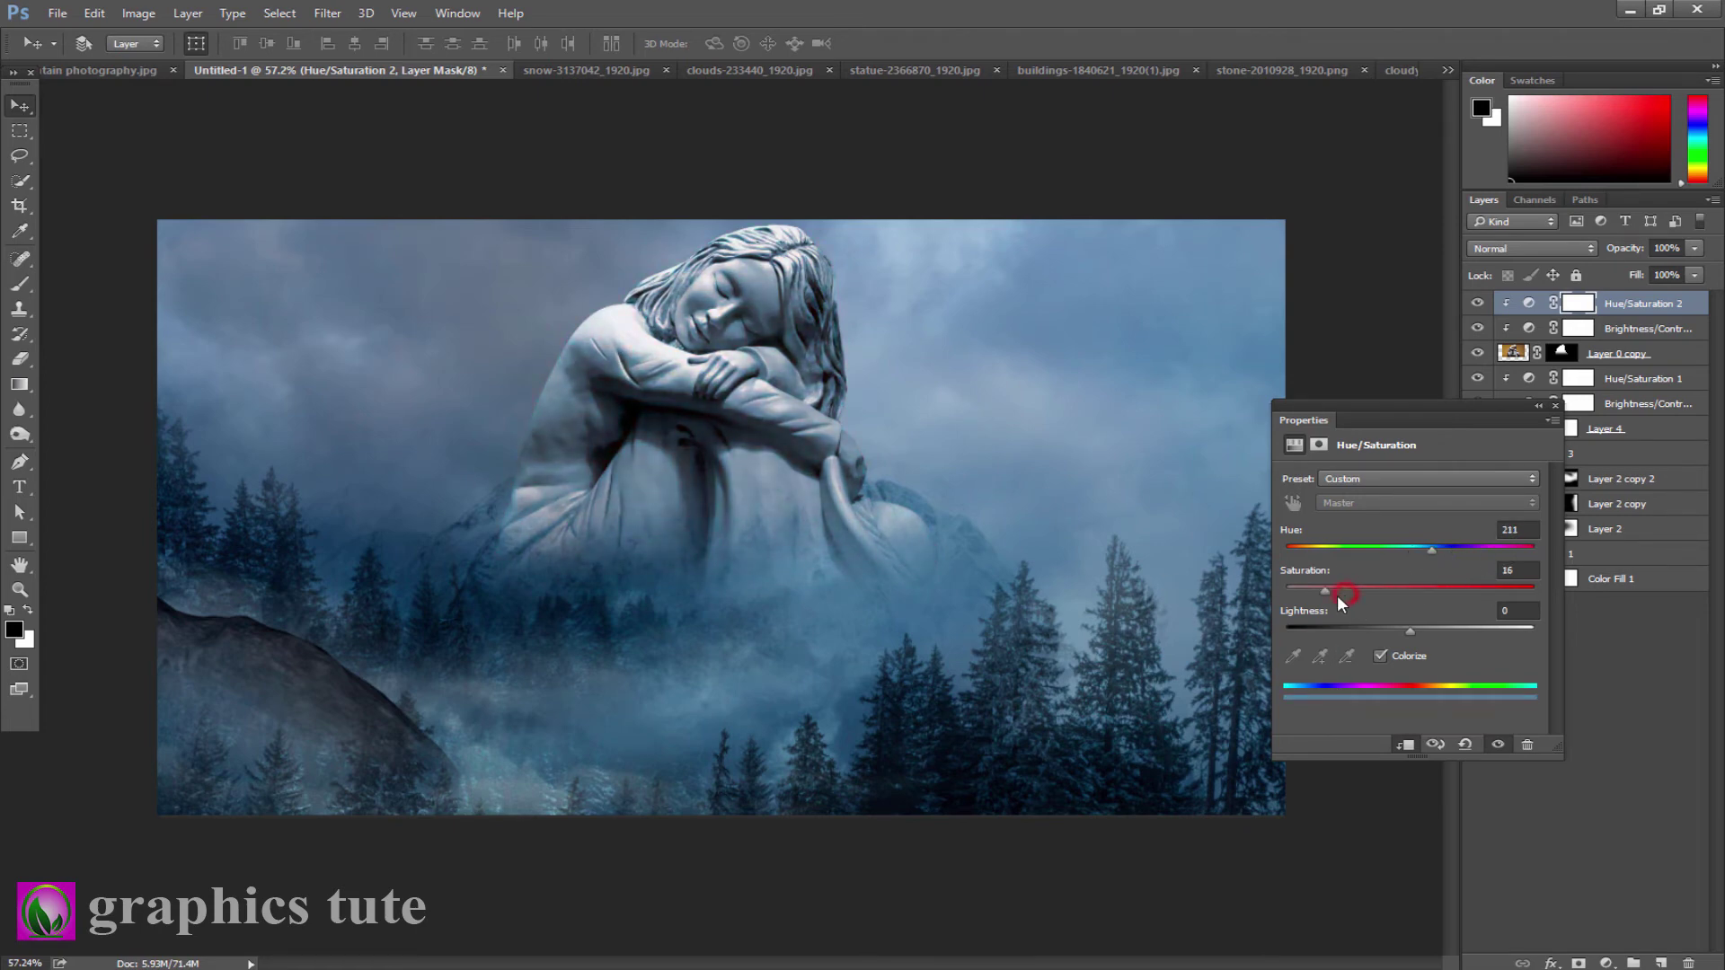
left_click_drag(1387, 632, 1399, 629)
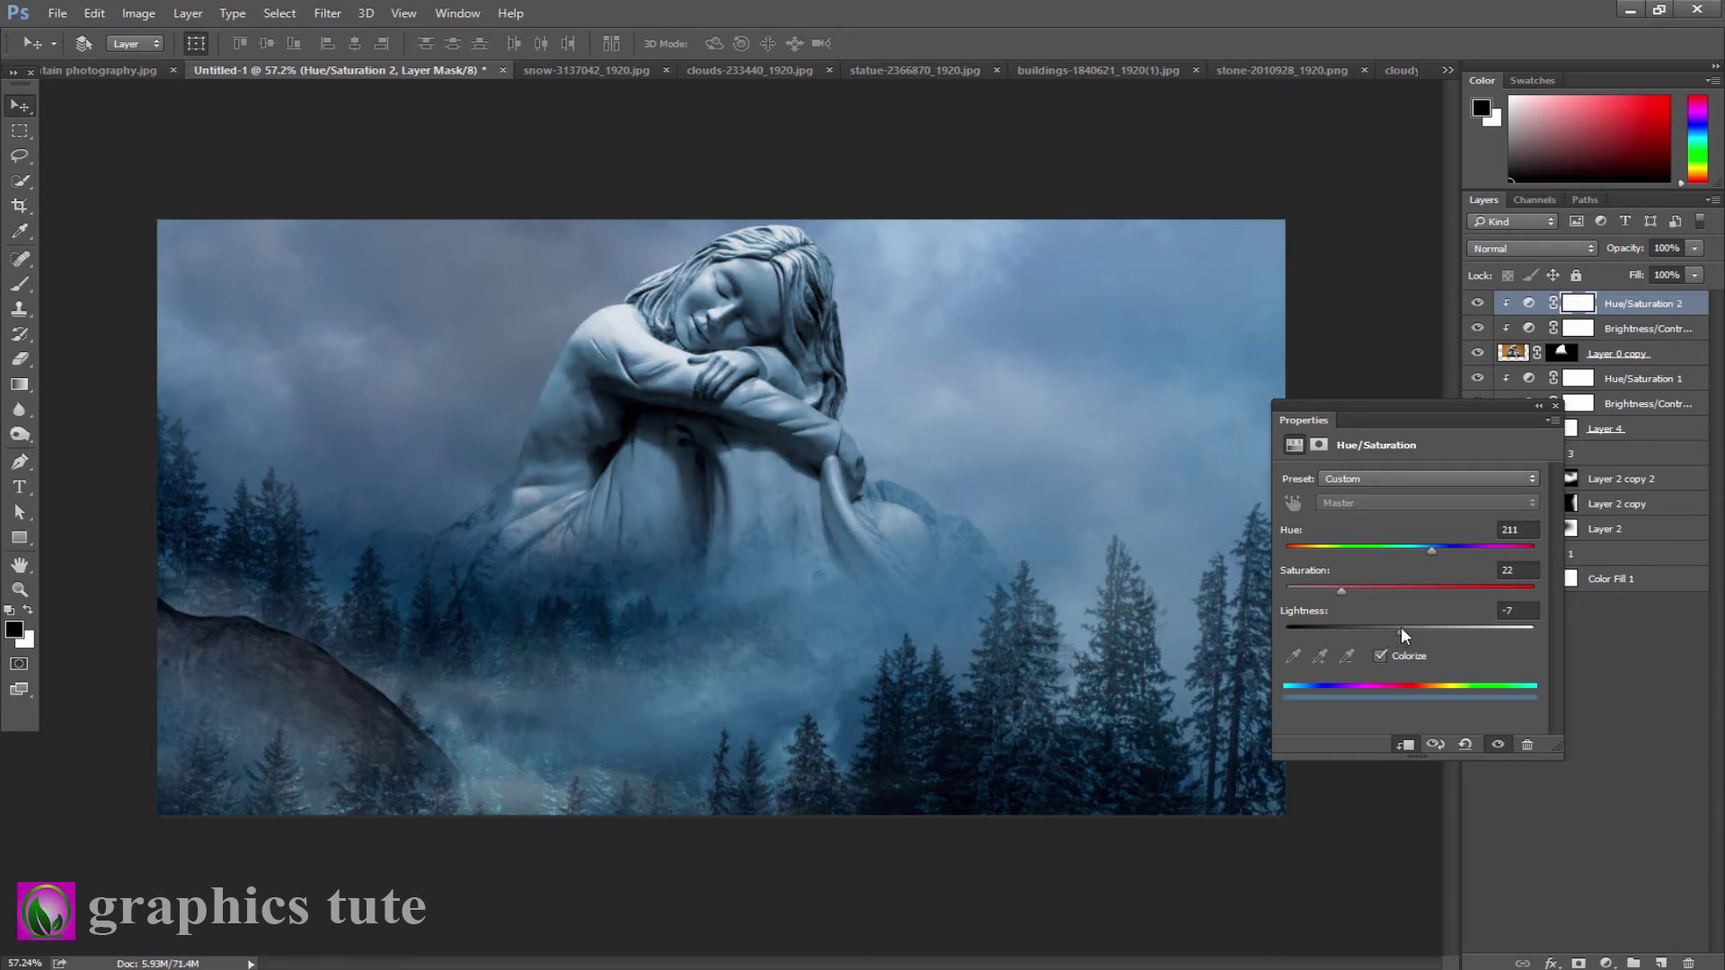
left_click(1478, 304)
left_click(1478, 303)
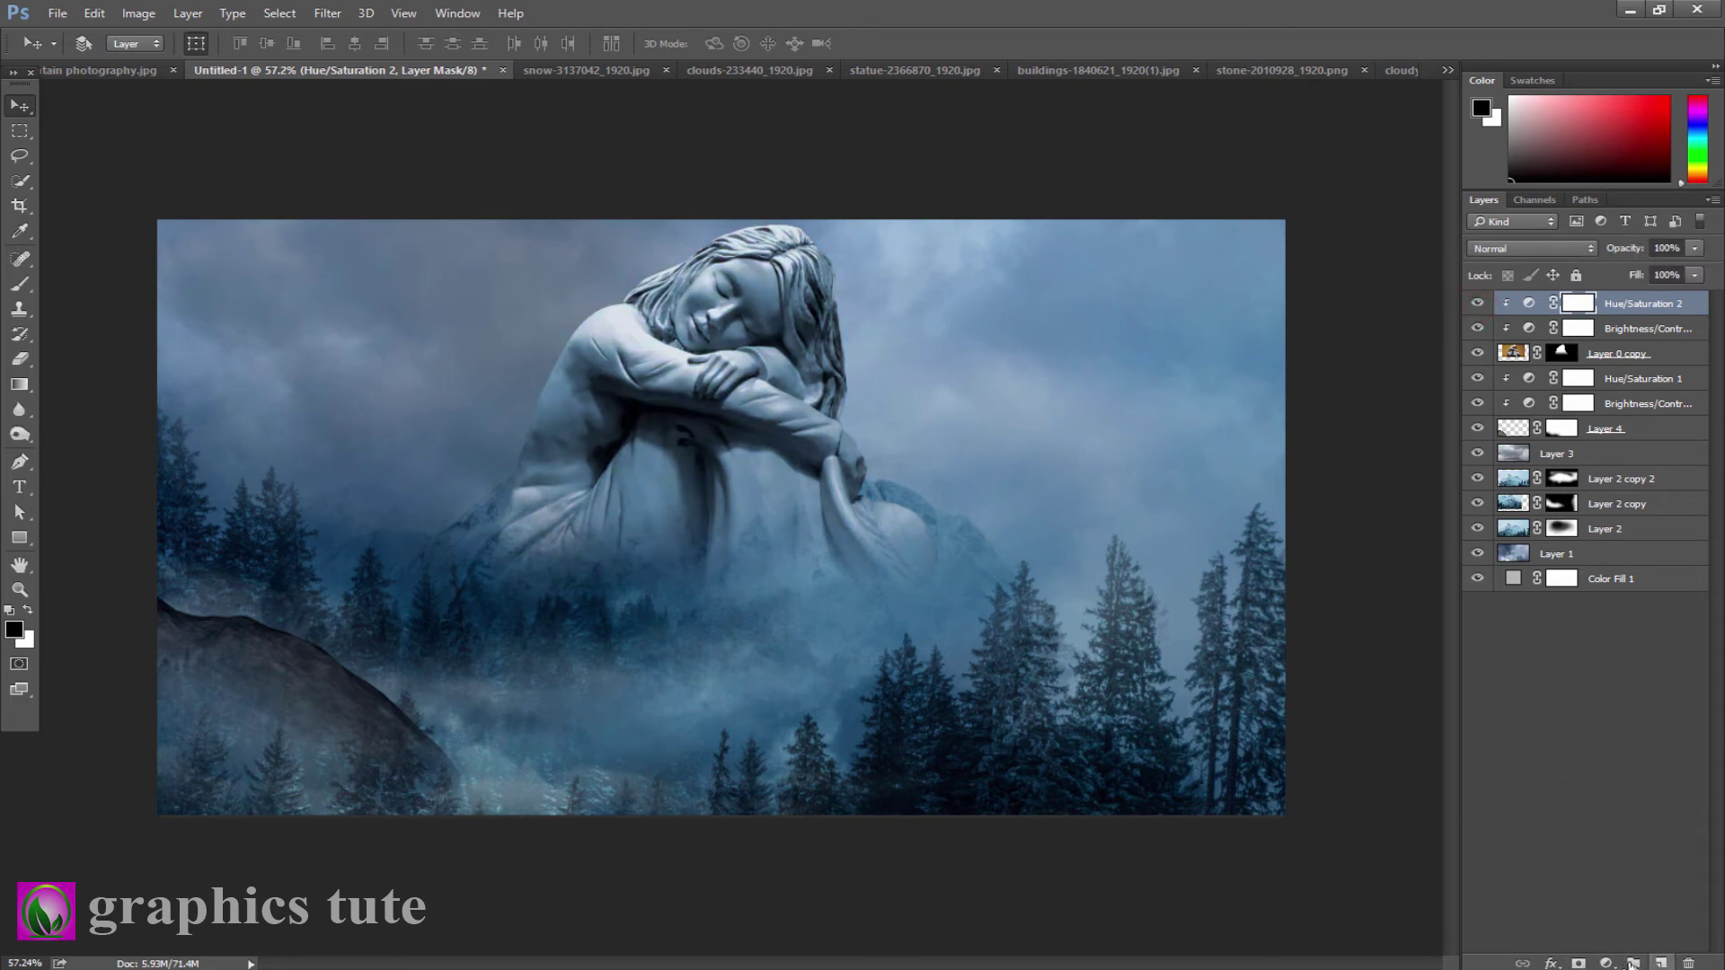
left_click(1665, 963)
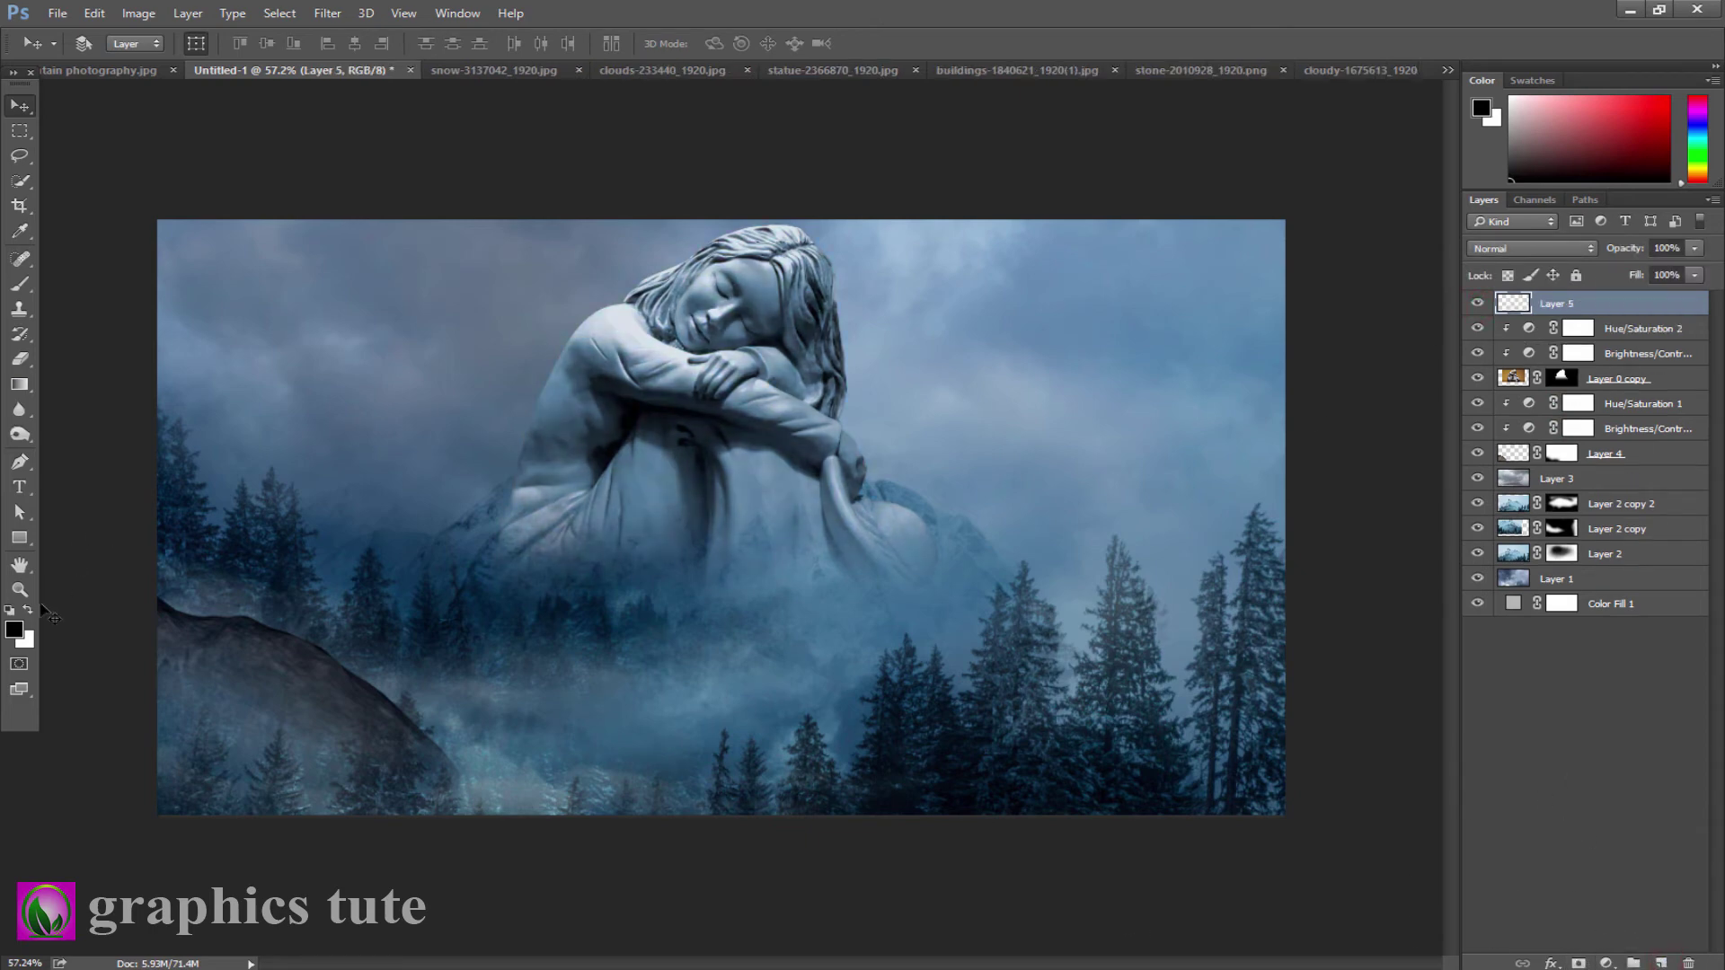
- Sample a dark blue from the scene and brush it across the middle of Layer 5
left_click(13, 629)
left_click(435, 542)
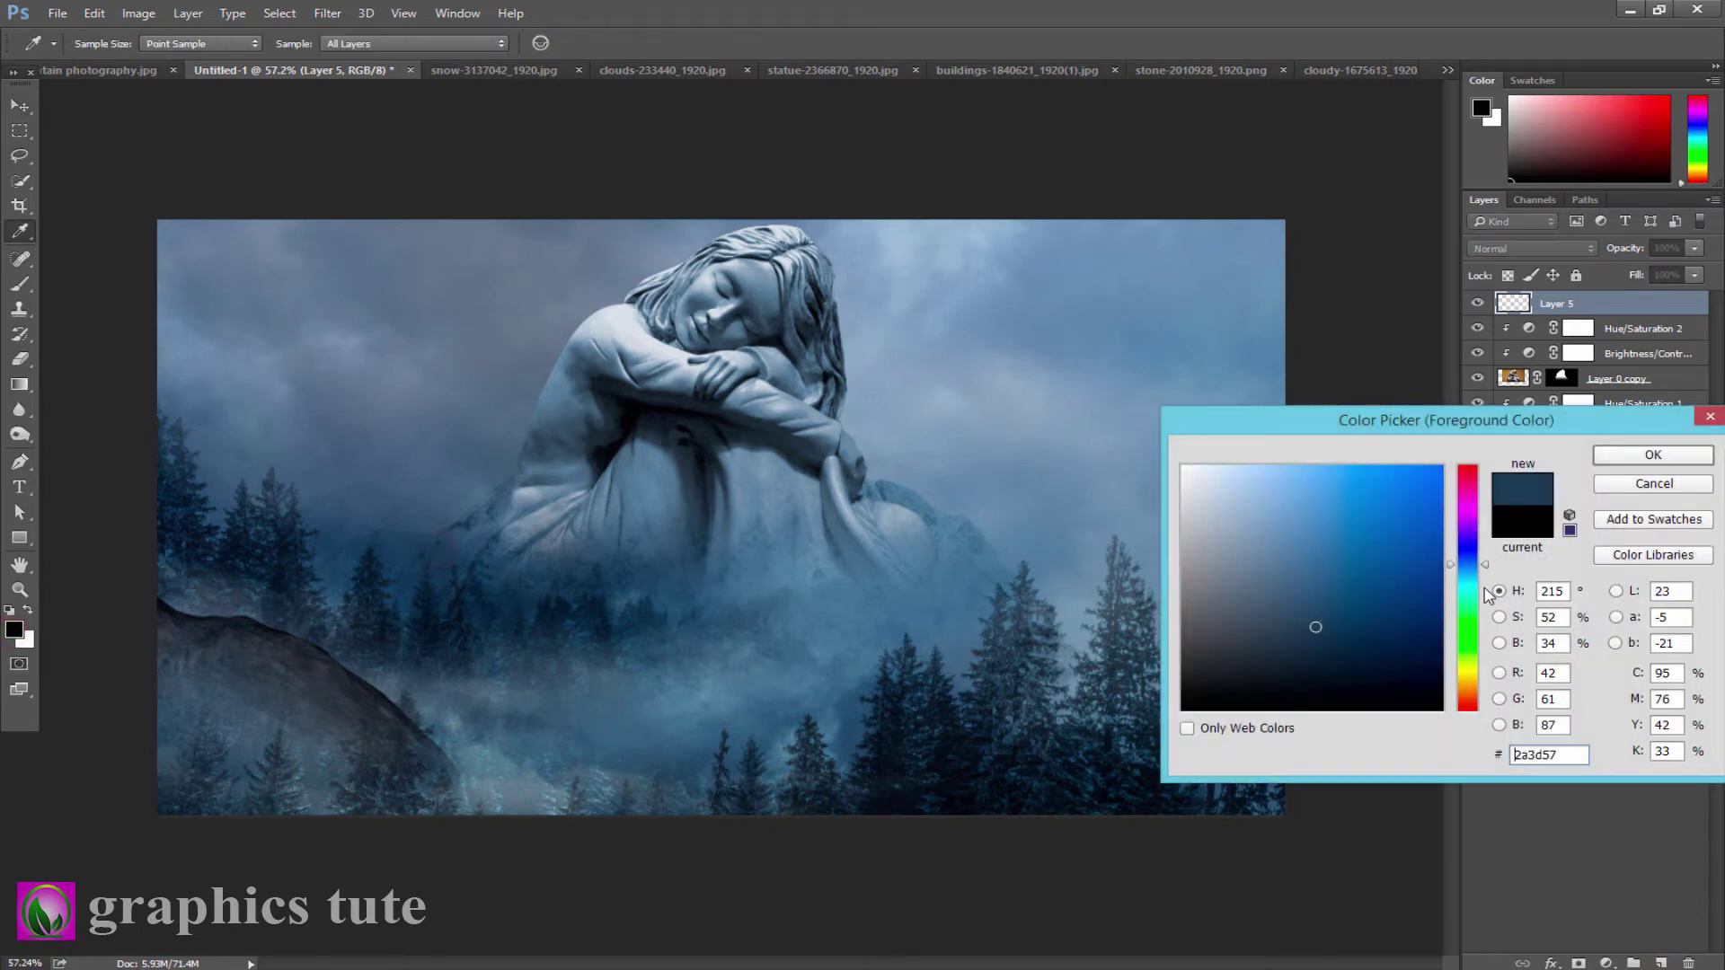
left_click(1652, 455)
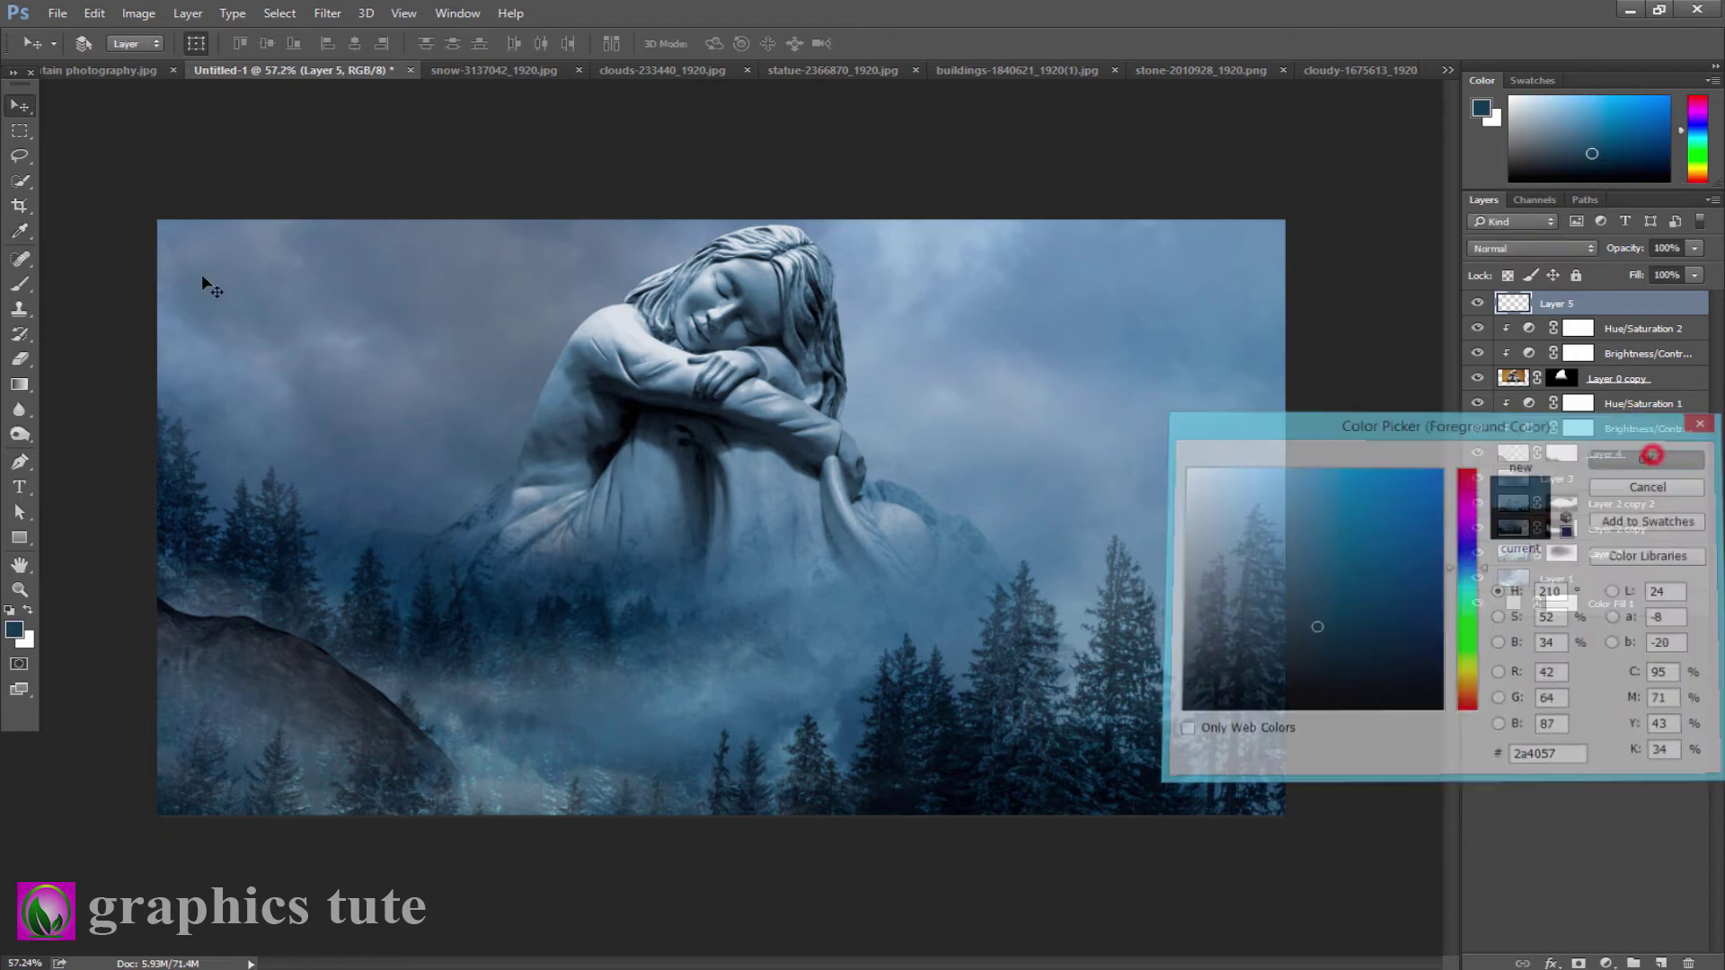
left_click(20, 286)
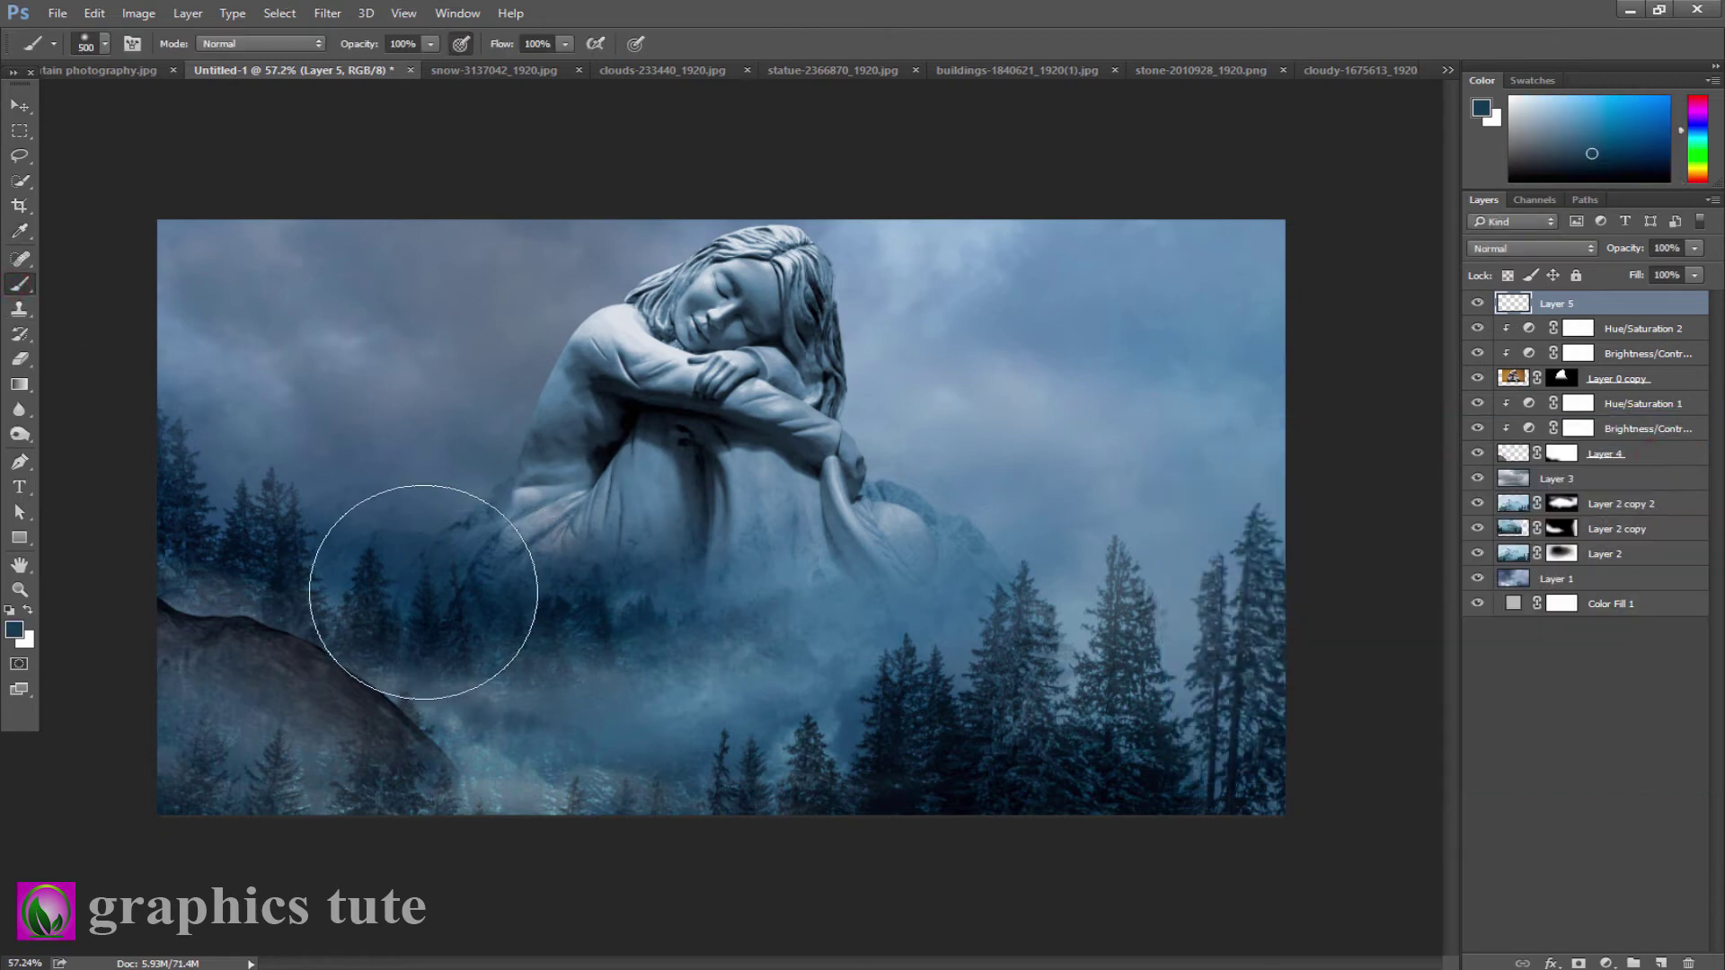
mouse_move(482, 655)
left_mouse_down()
mouse_move(1117, 558)
mouse_move(1108, 577)
mouse_move(565, 602)
mouse_move(174, 539)
left_mouse_up()
- Set Layer 5 to Soft Light, darken the lower trees further, and lower opacity to 62%
left_click(1544, 242)
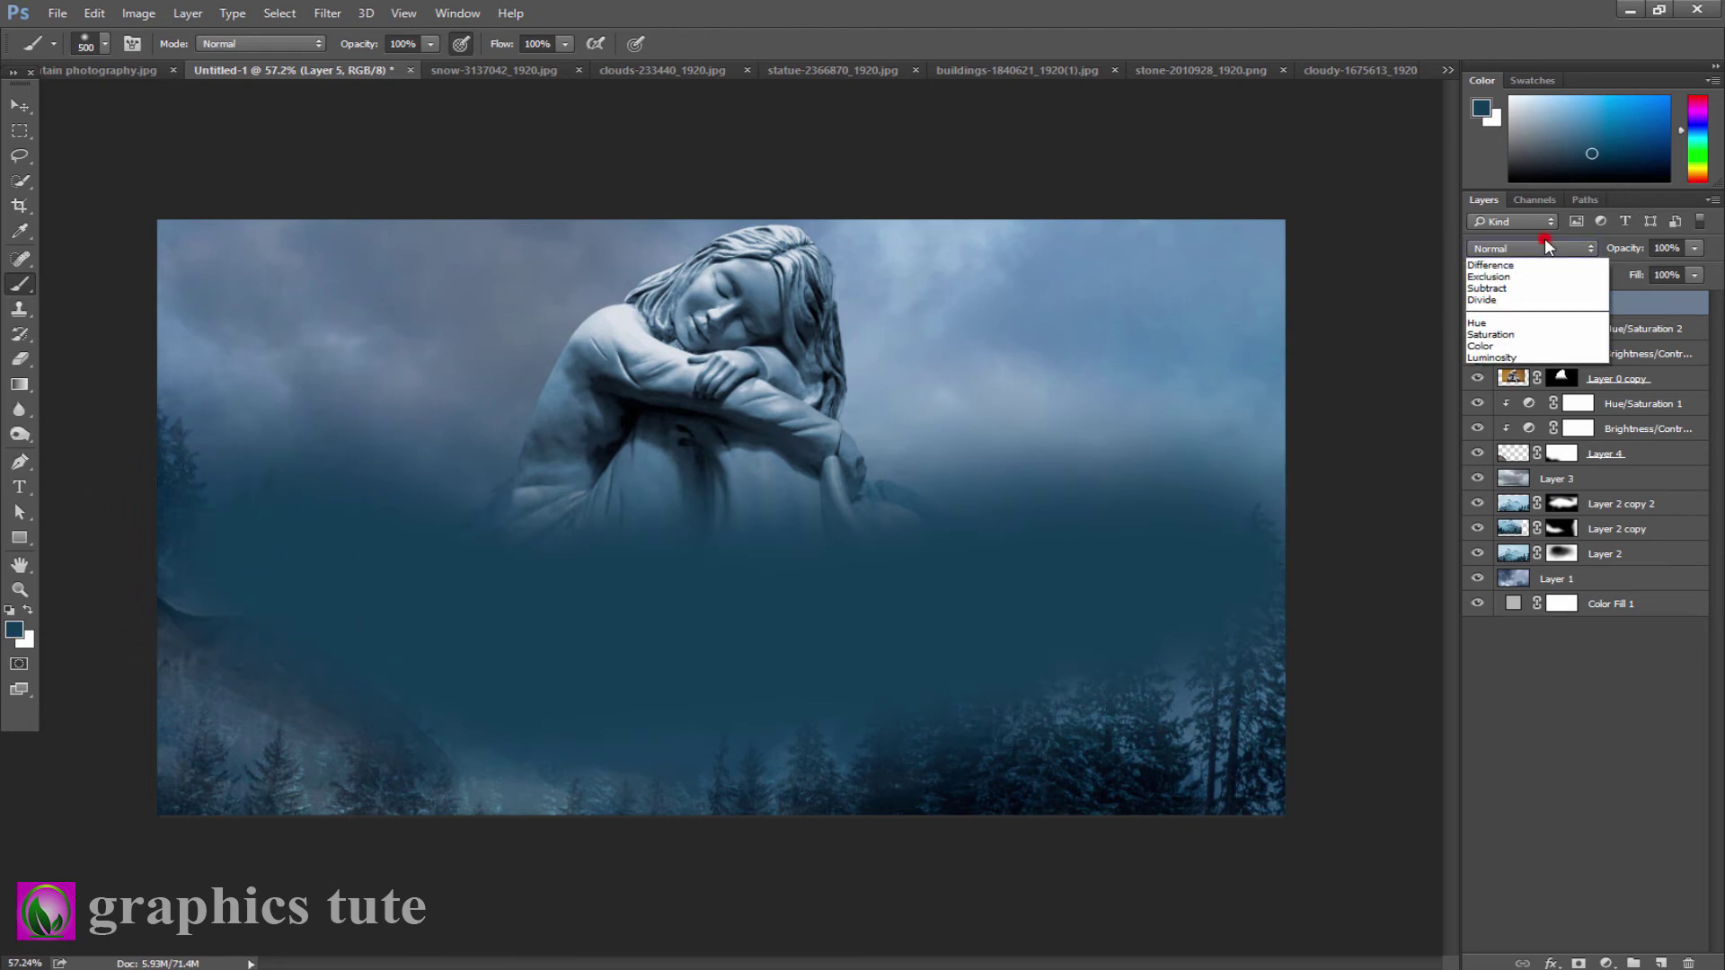
left_click(1509, 449)
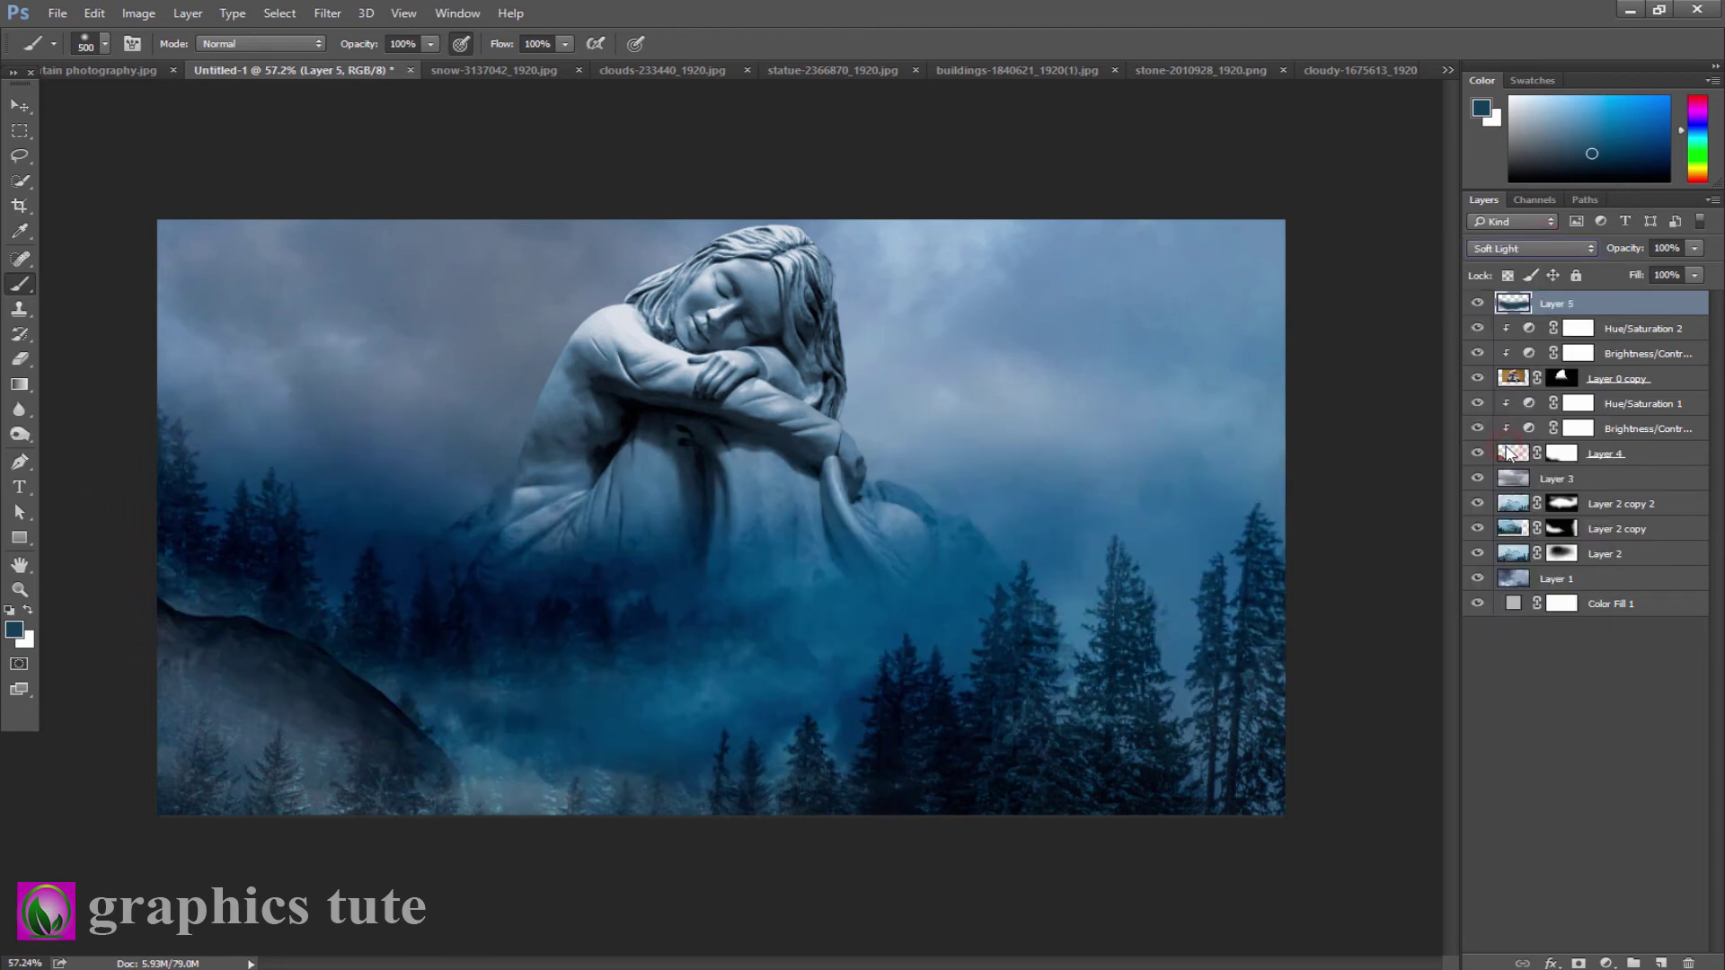
mouse_move(635, 727)
left_mouse_down()
mouse_move(239, 635)
mouse_move(256, 539)
left_mouse_up()
left_click_drag(854, 566, 1140, 558)
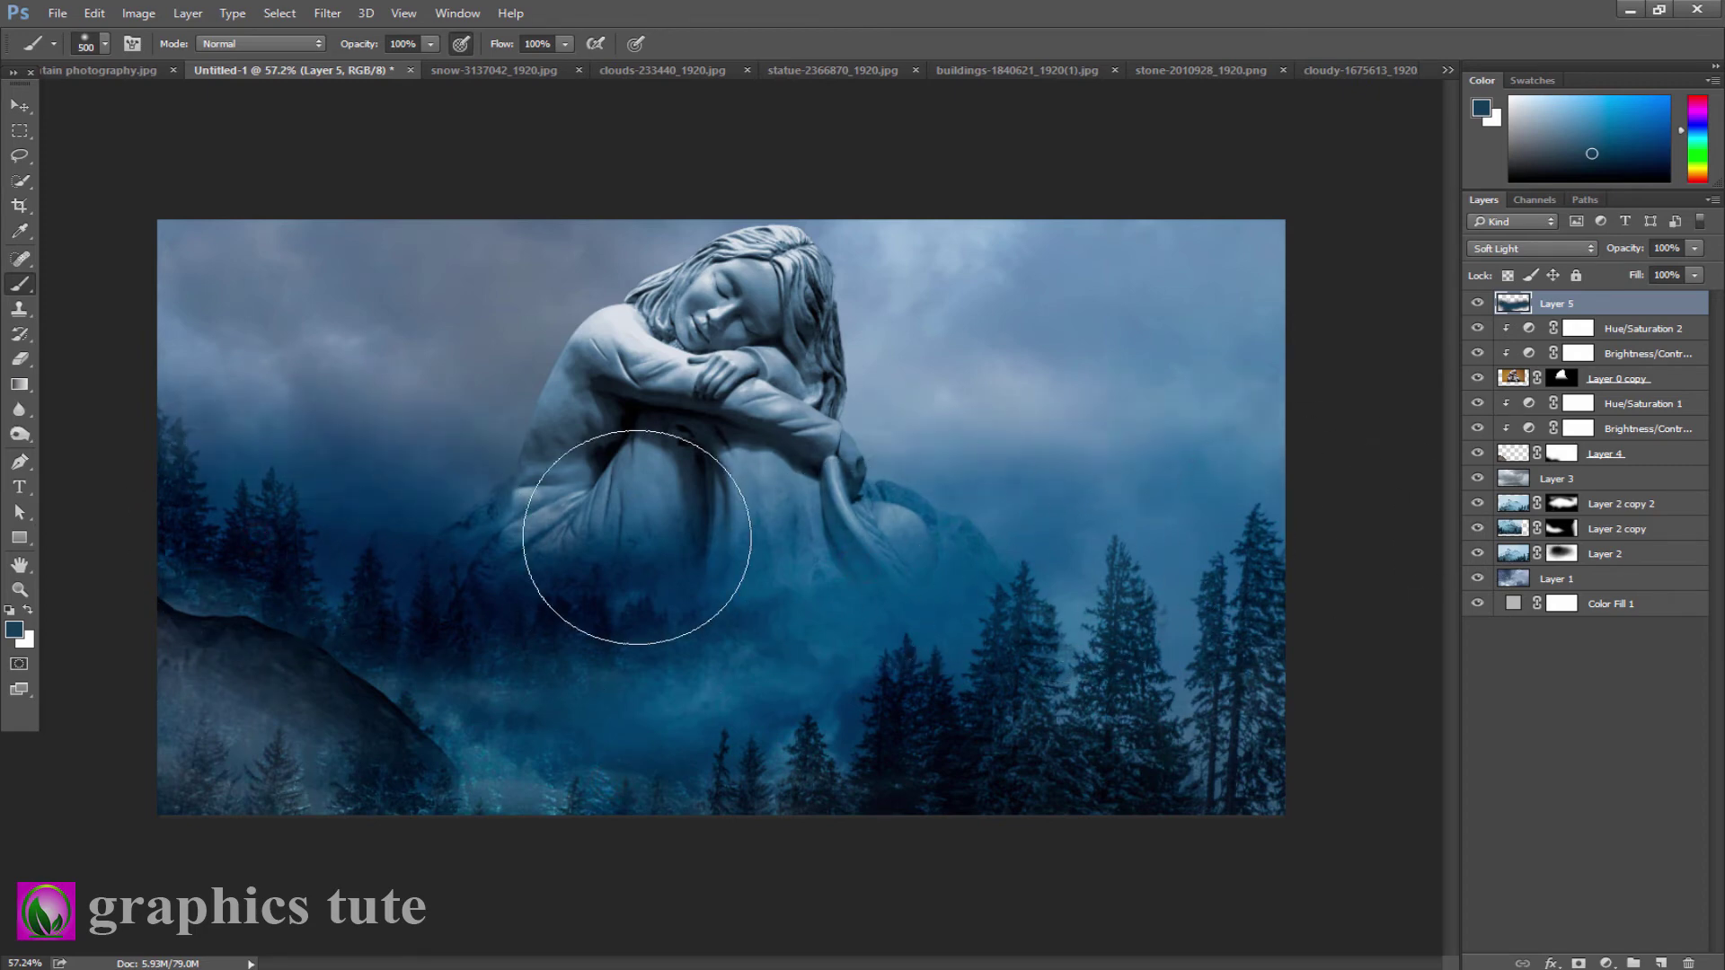
mouse_move(621, 542)
left_mouse_down()
mouse_move(528, 527)
mouse_move(719, 539)
mouse_move(791, 503)
left_mouse_up()
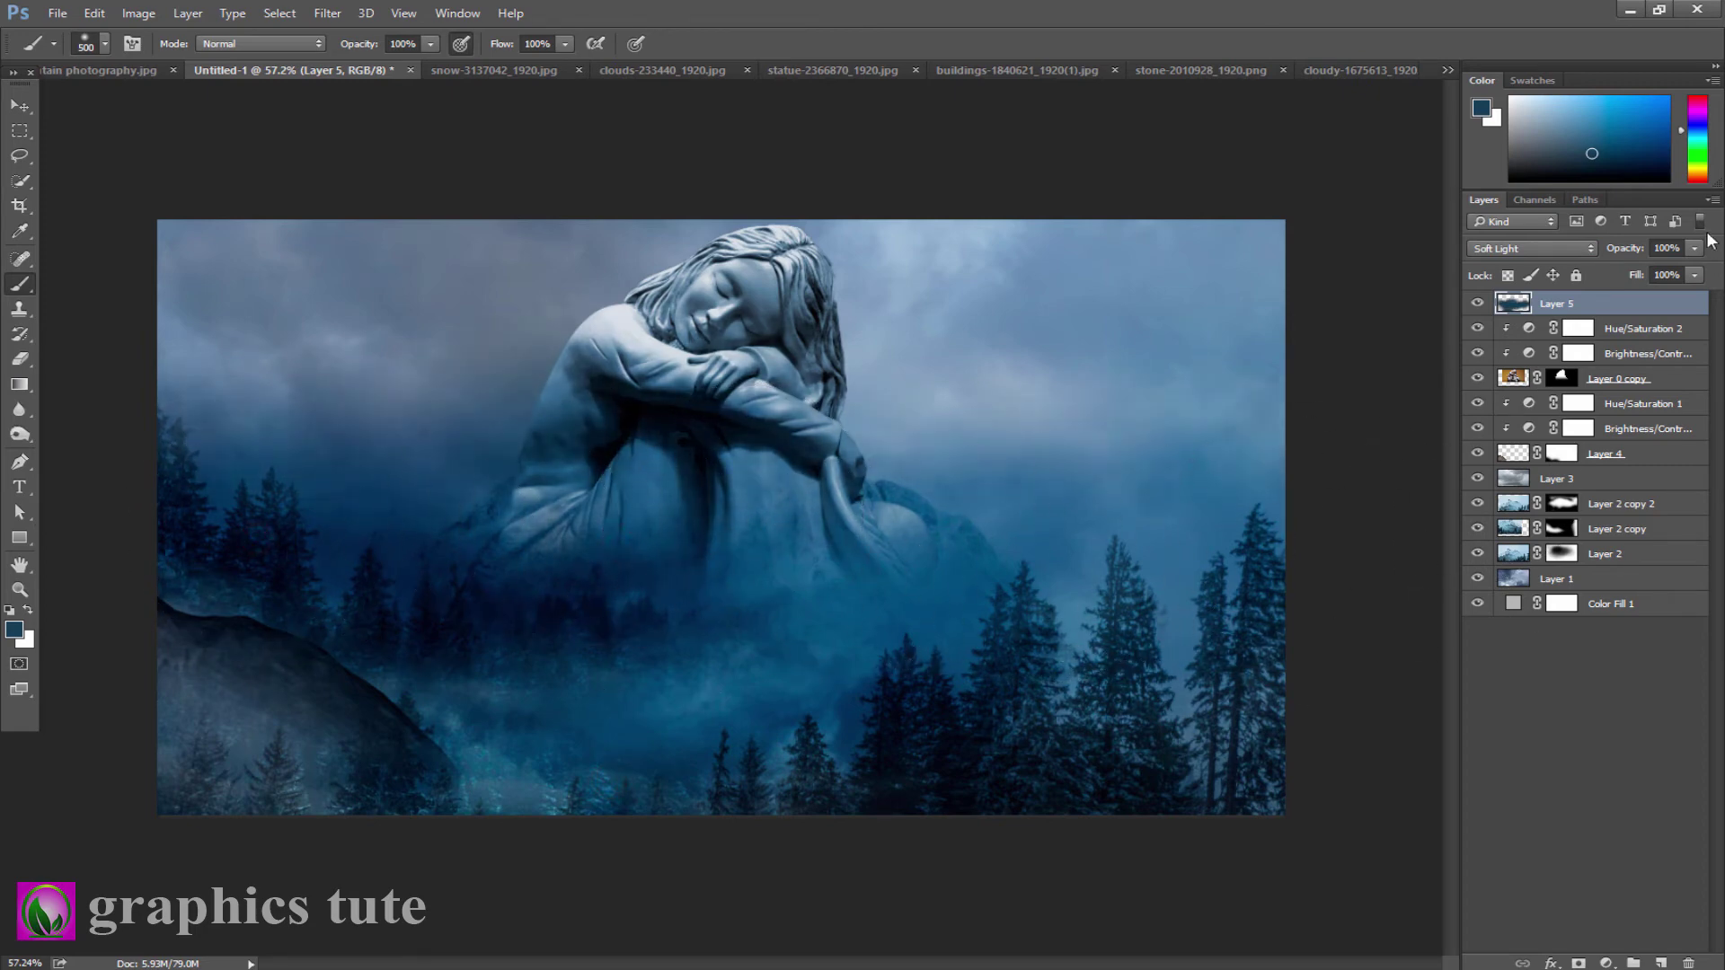
left_click_drag(1628, 251, 1577, 251)
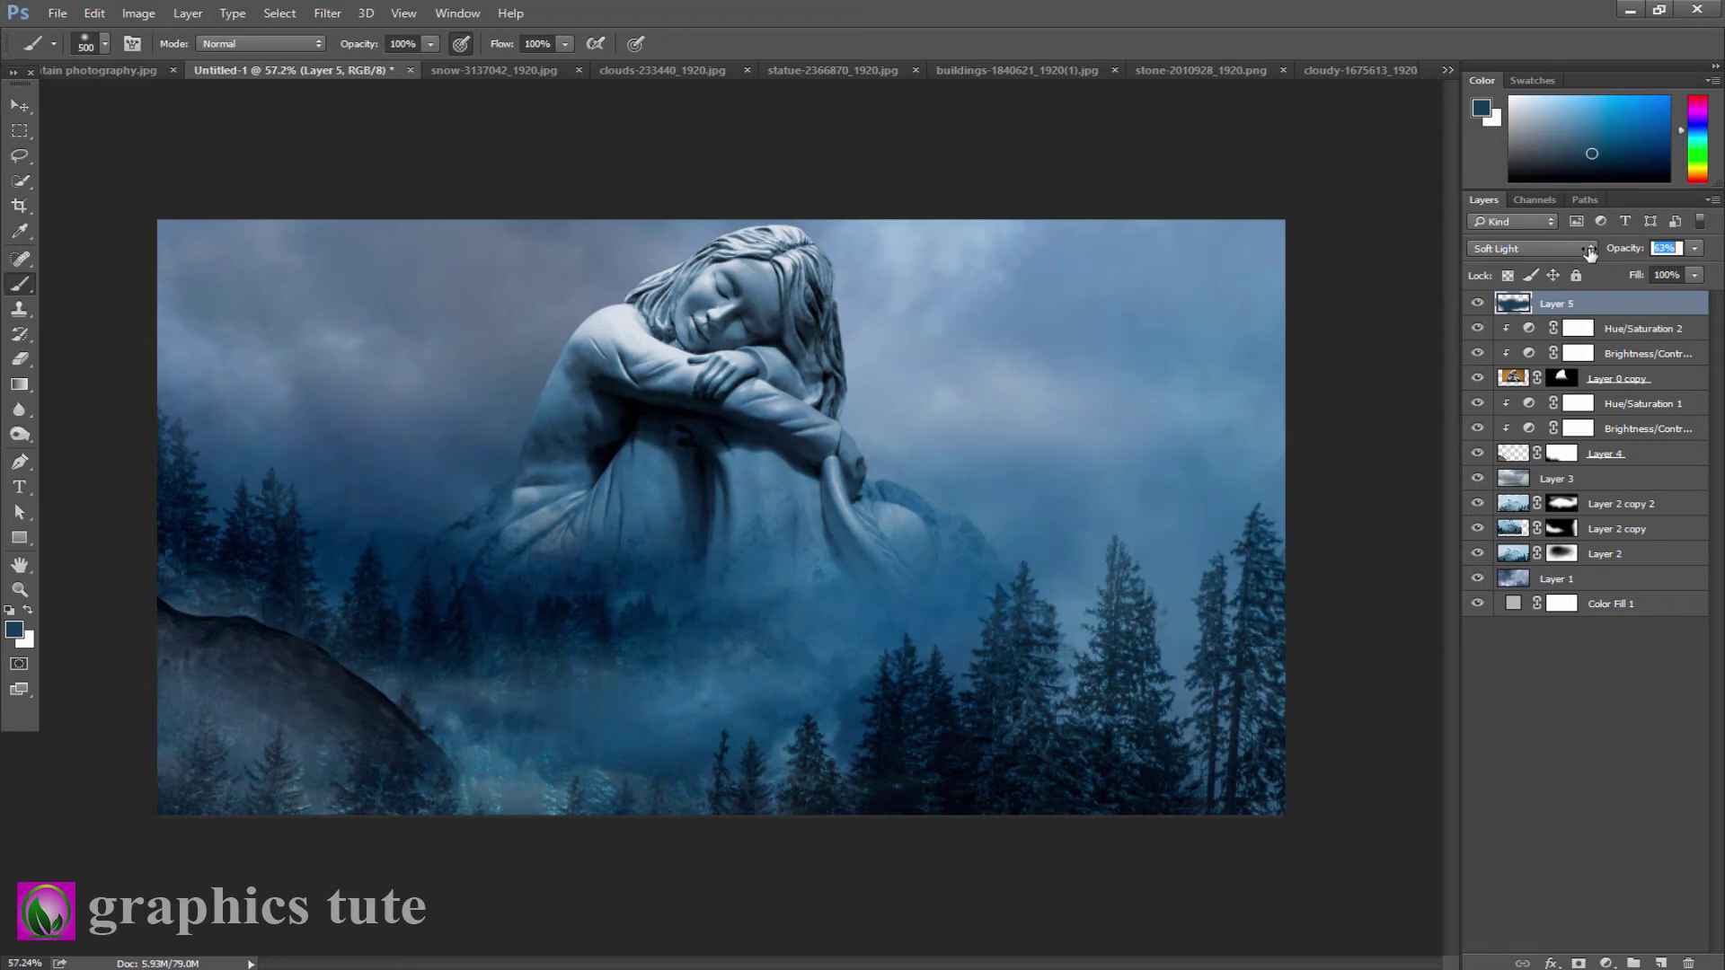
left_click(1661, 963)
- Pick a light blue foreground colour and dab it onto the statue's shoulder on Layer 6
left_click(14, 628)
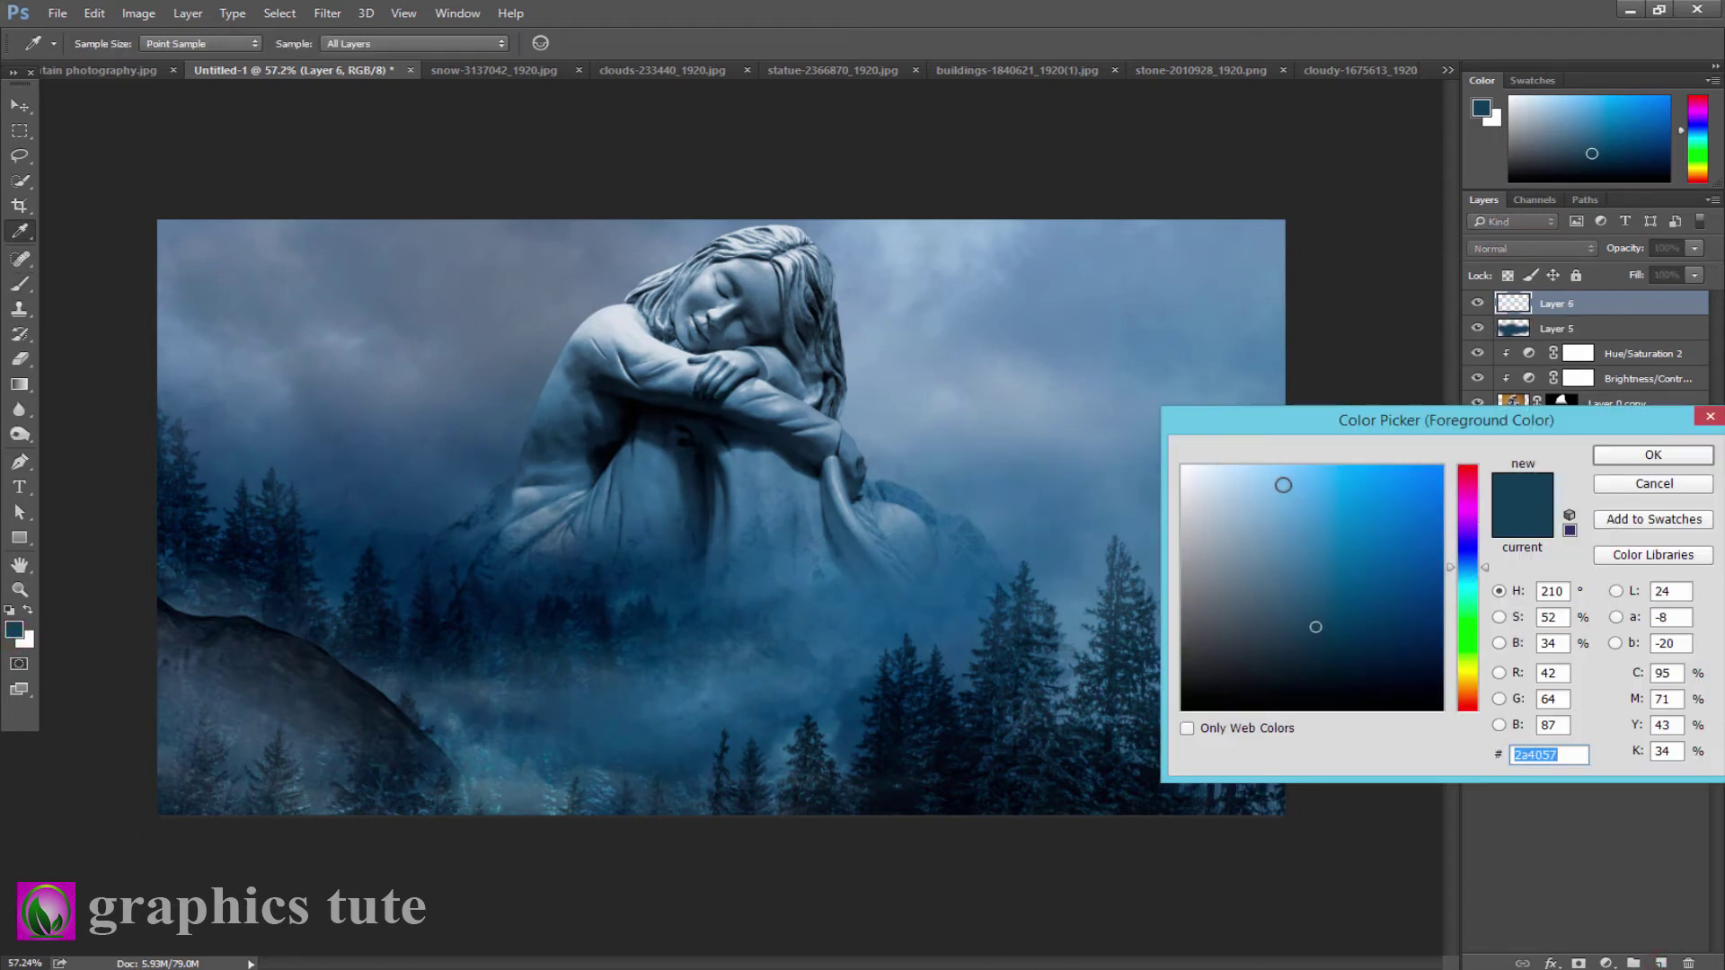
left_click(1283, 485)
left_click(1653, 455)
key("b")
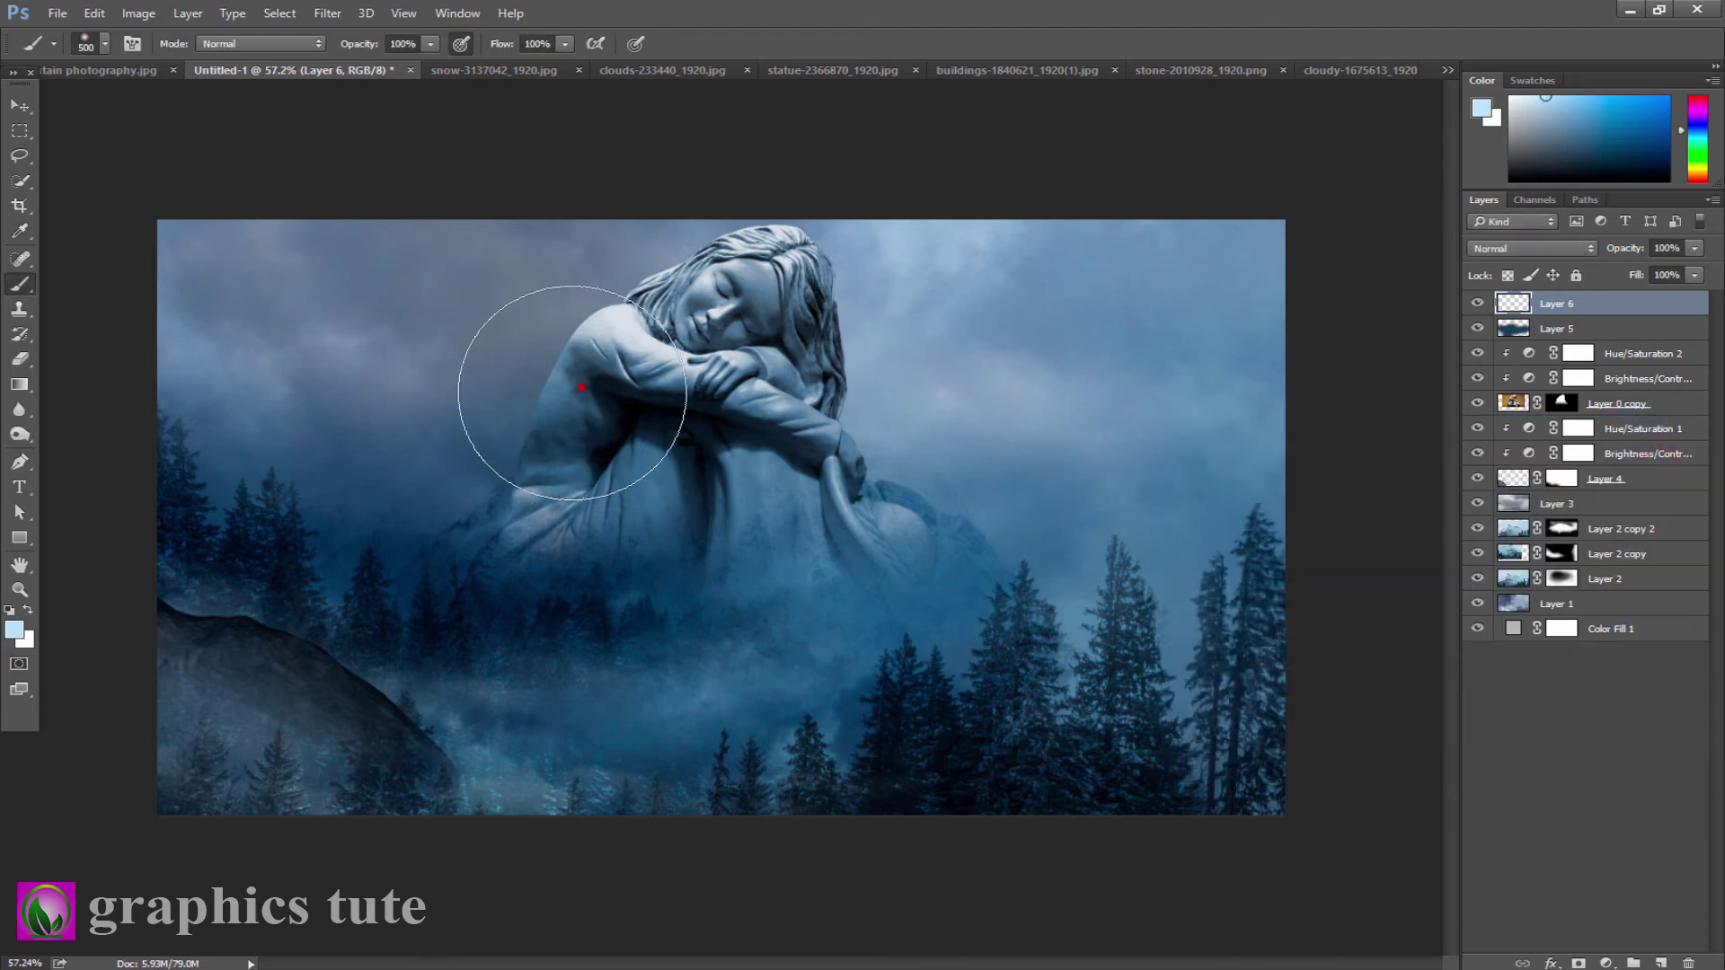
left_click(572, 393)
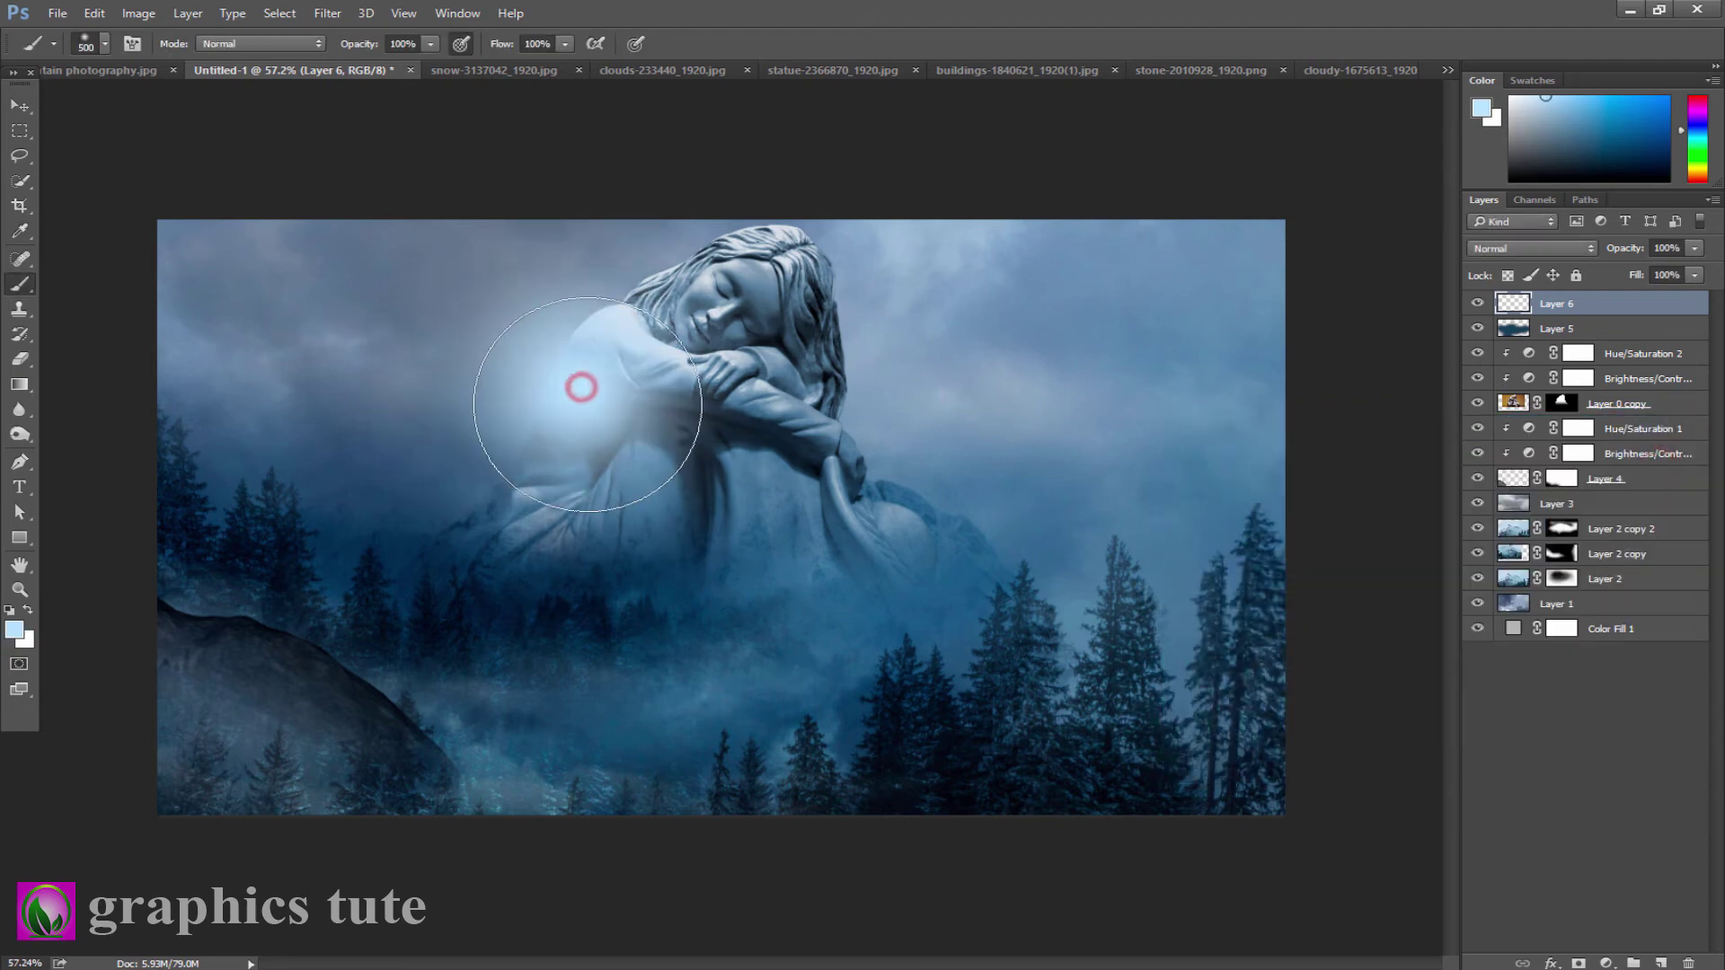
- Try Screen and Color Dodge blending, then settle the glow layer on Soft Light
left_click(1594, 249)
left_click(1518, 363)
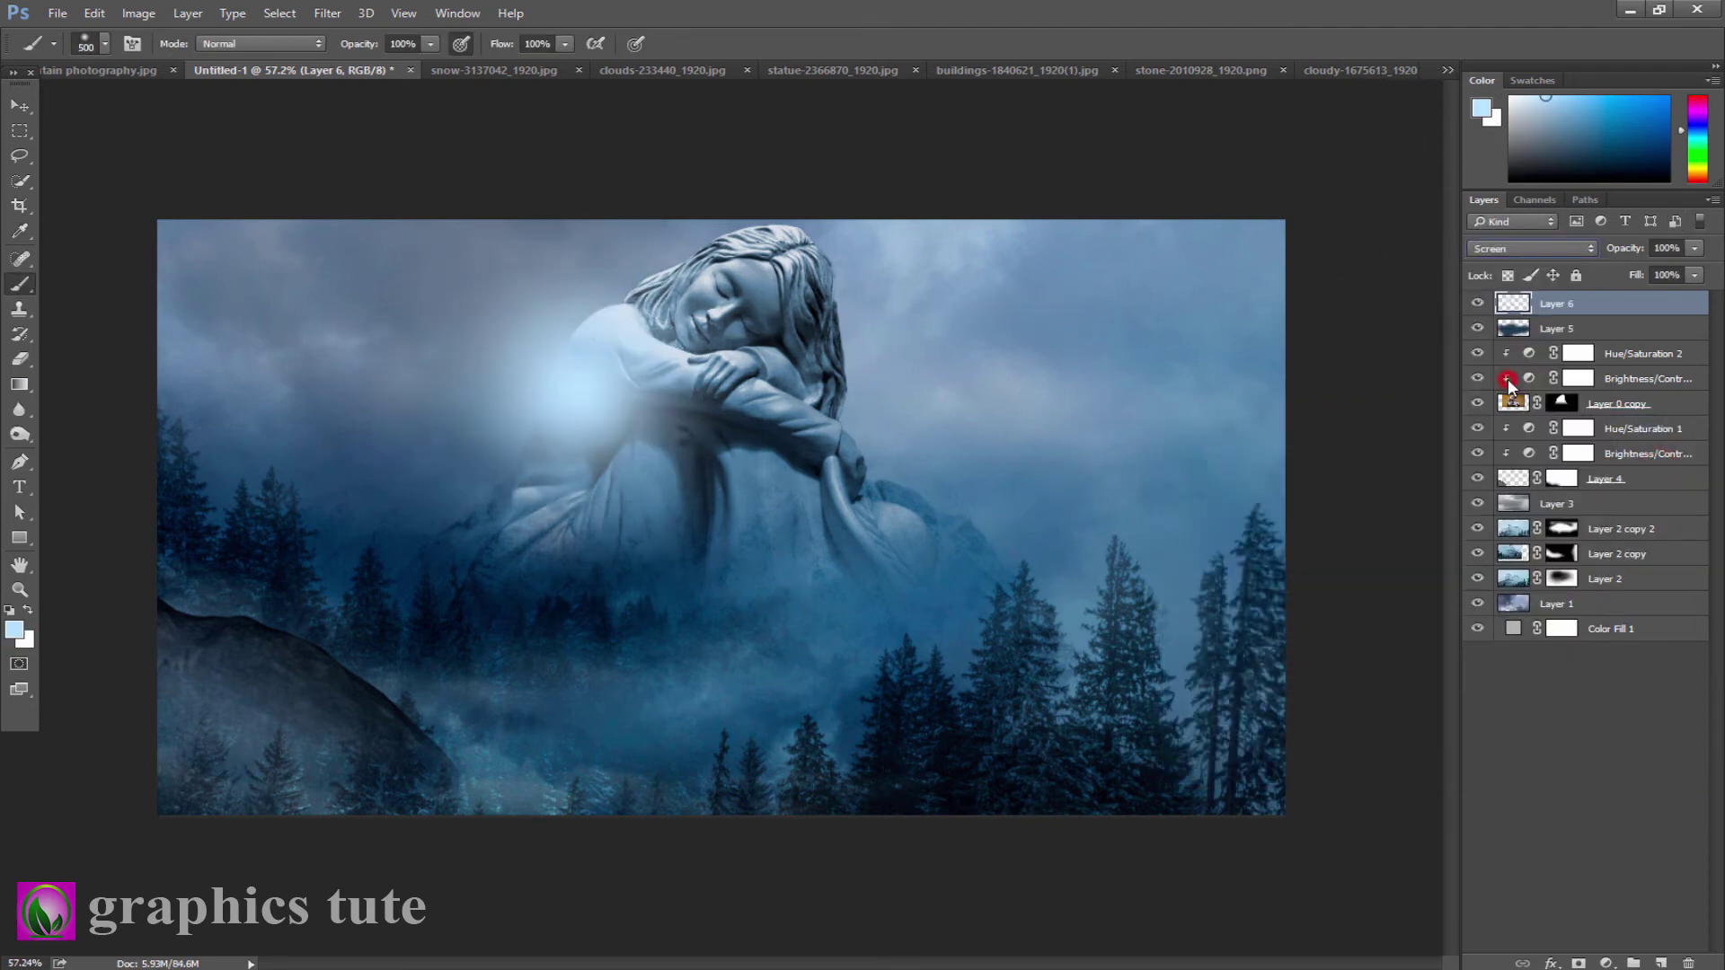
left_click(1554, 255)
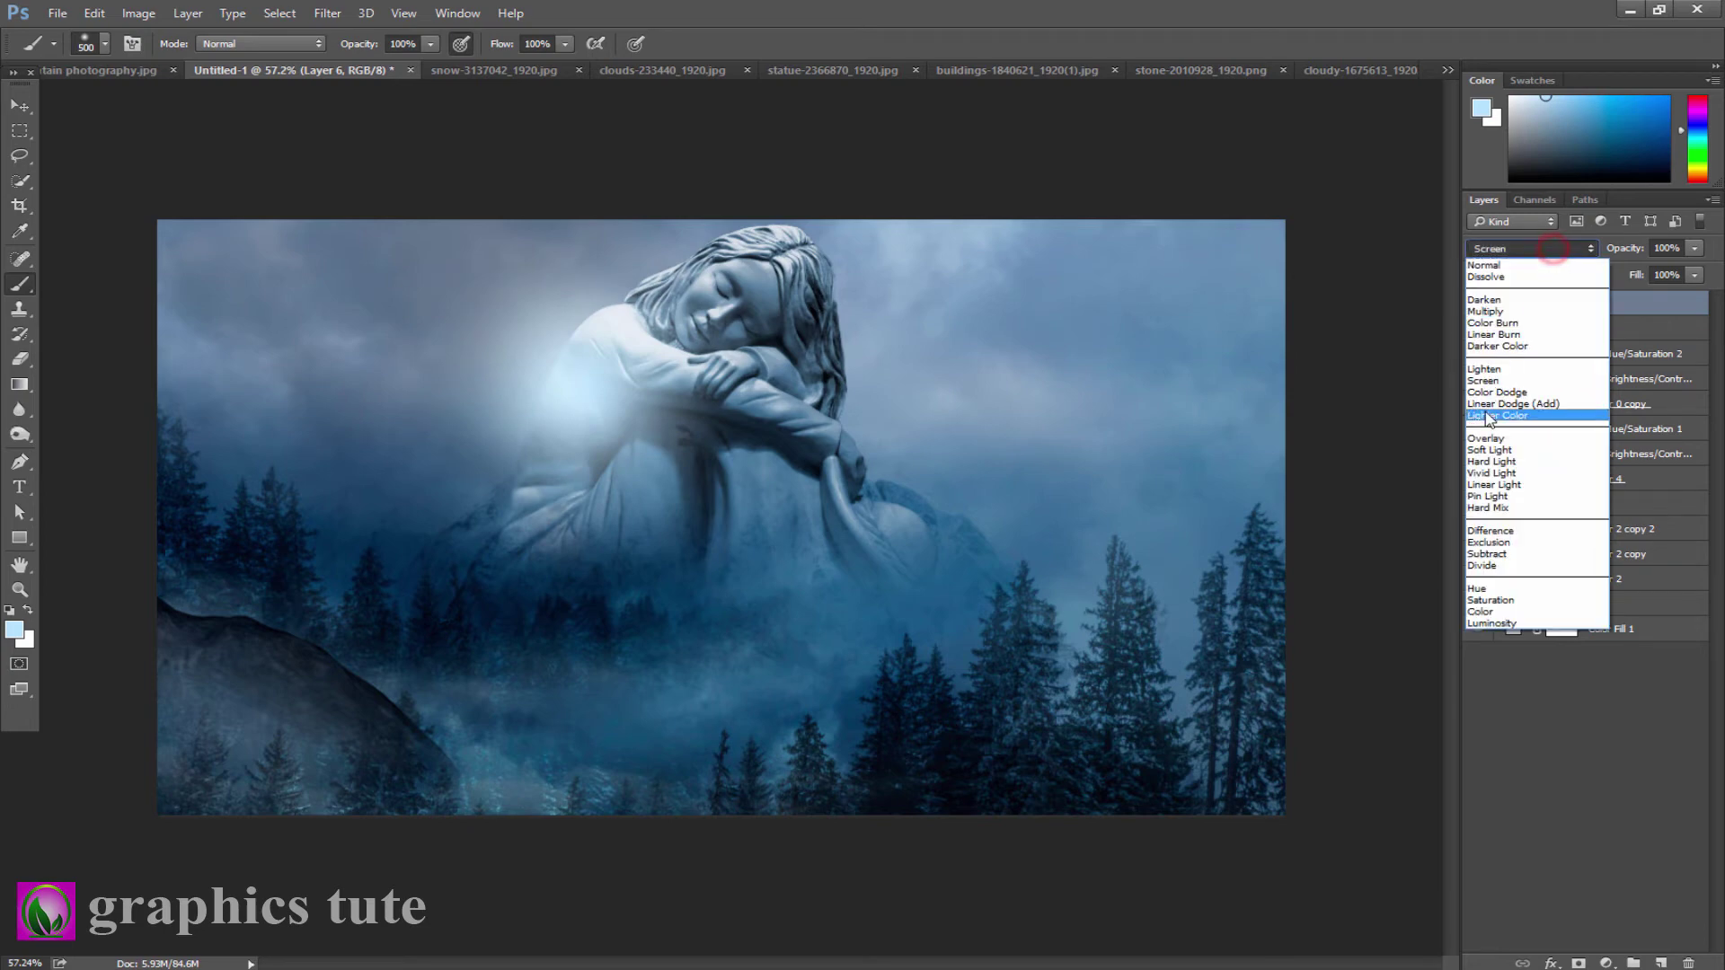
left_click(1505, 376)
left_click(1490, 252)
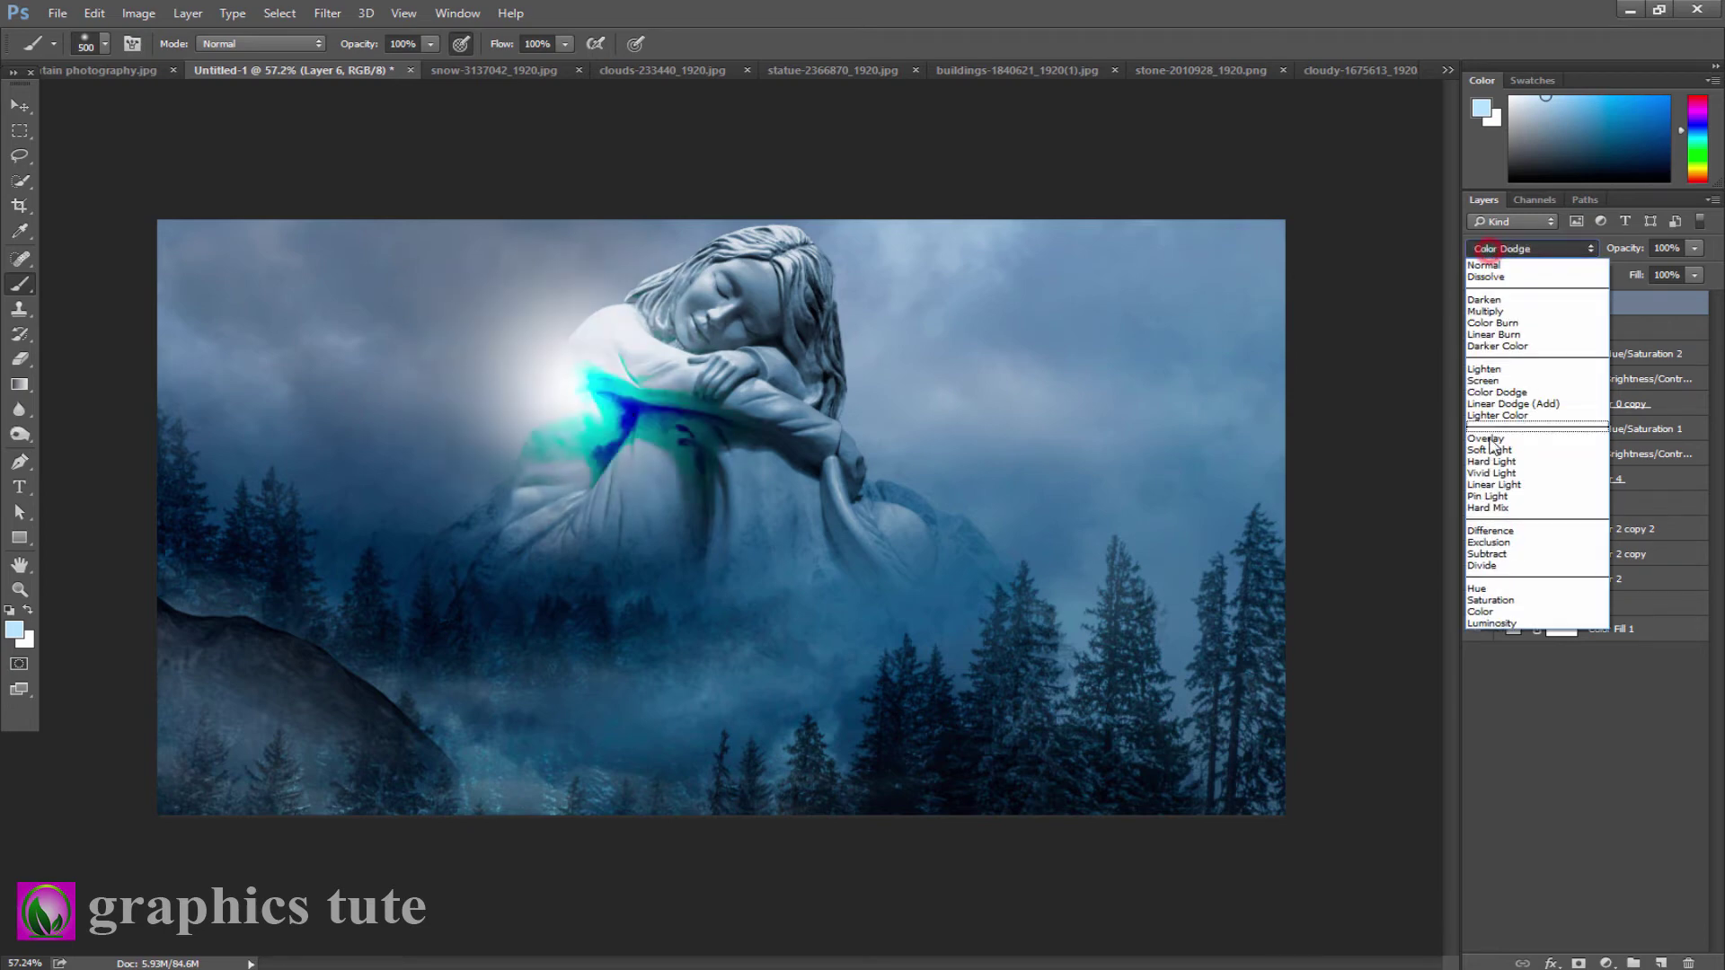
left_click(1490, 450)
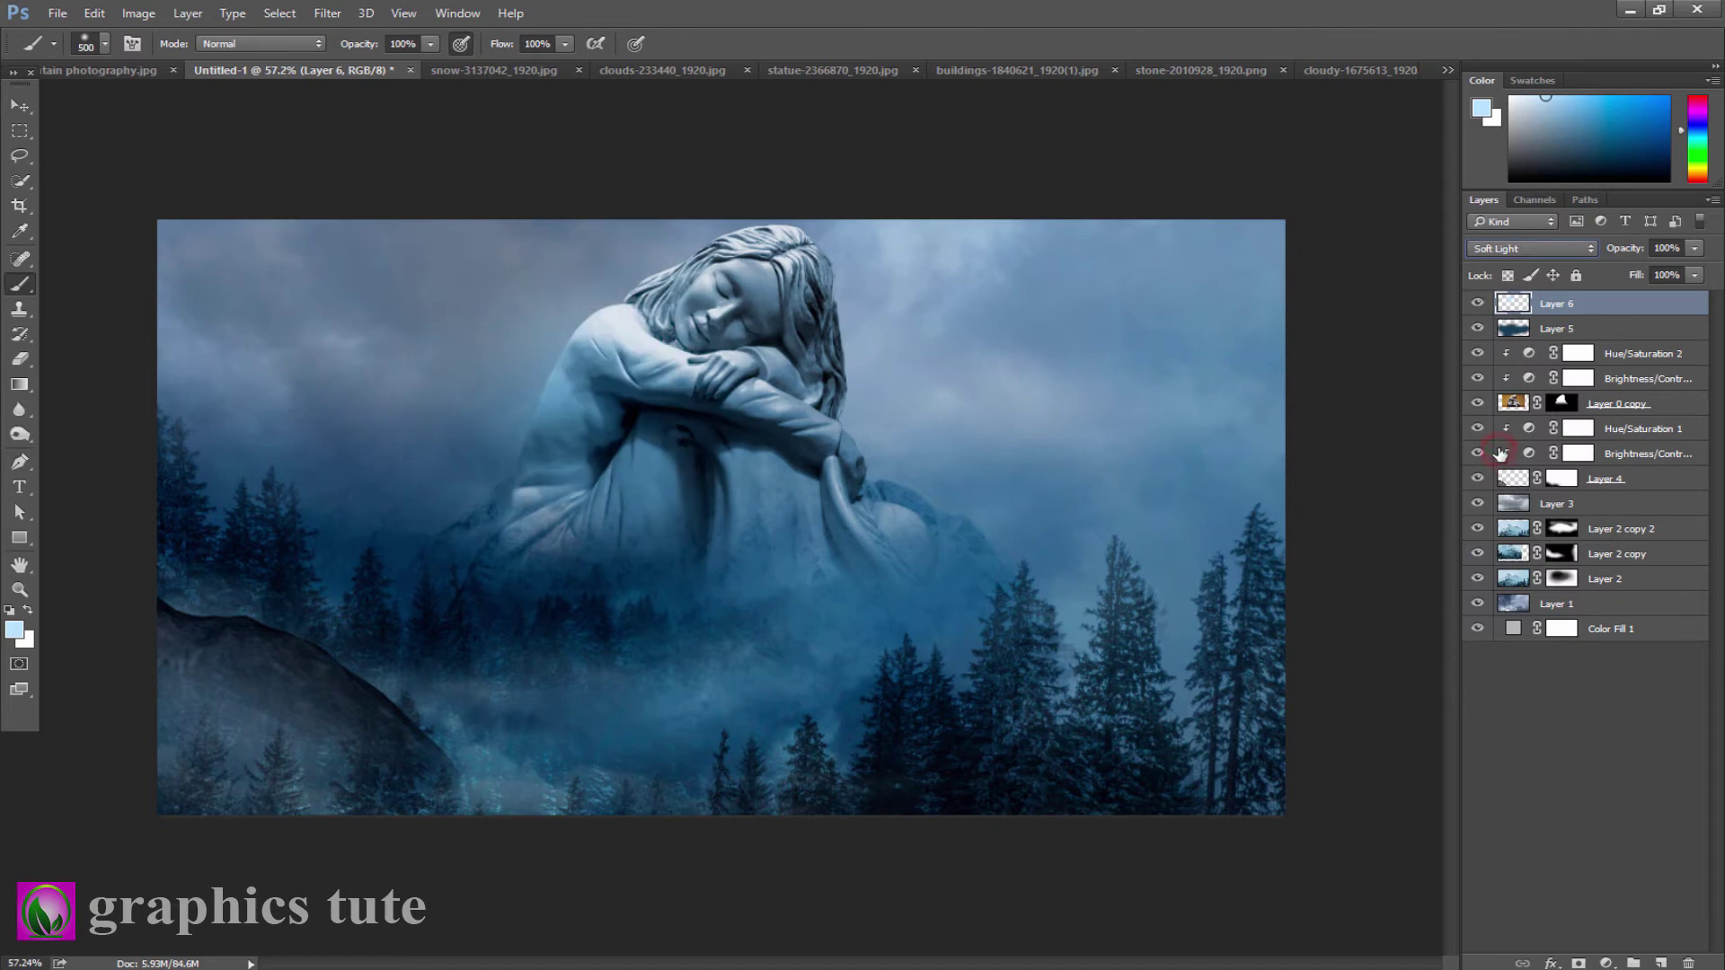
- Brush light blue over the sky and statue and lower the glow layer's opacity to 65%
left_click(768, 357)
mouse_move(768, 357)
left_mouse_down()
mouse_move(1159, 346)
mouse_move(1212, 278)
mouse_move(1024, 503)
mouse_move(654, 392)
mouse_move(251, 327)
mouse_move(315, 288)
mouse_move(585, 267)
mouse_move(570, 396)
mouse_move(731, 500)
mouse_move(989, 501)
mouse_move(1212, 528)
mouse_move(944, 300)
mouse_move(827, 455)
mouse_move(366, 455)
mouse_move(213, 389)
mouse_move(269, 450)
mouse_move(493, 551)
mouse_move(650, 450)
mouse_move(578, 250)
mouse_move(654, 316)
left_mouse_up()
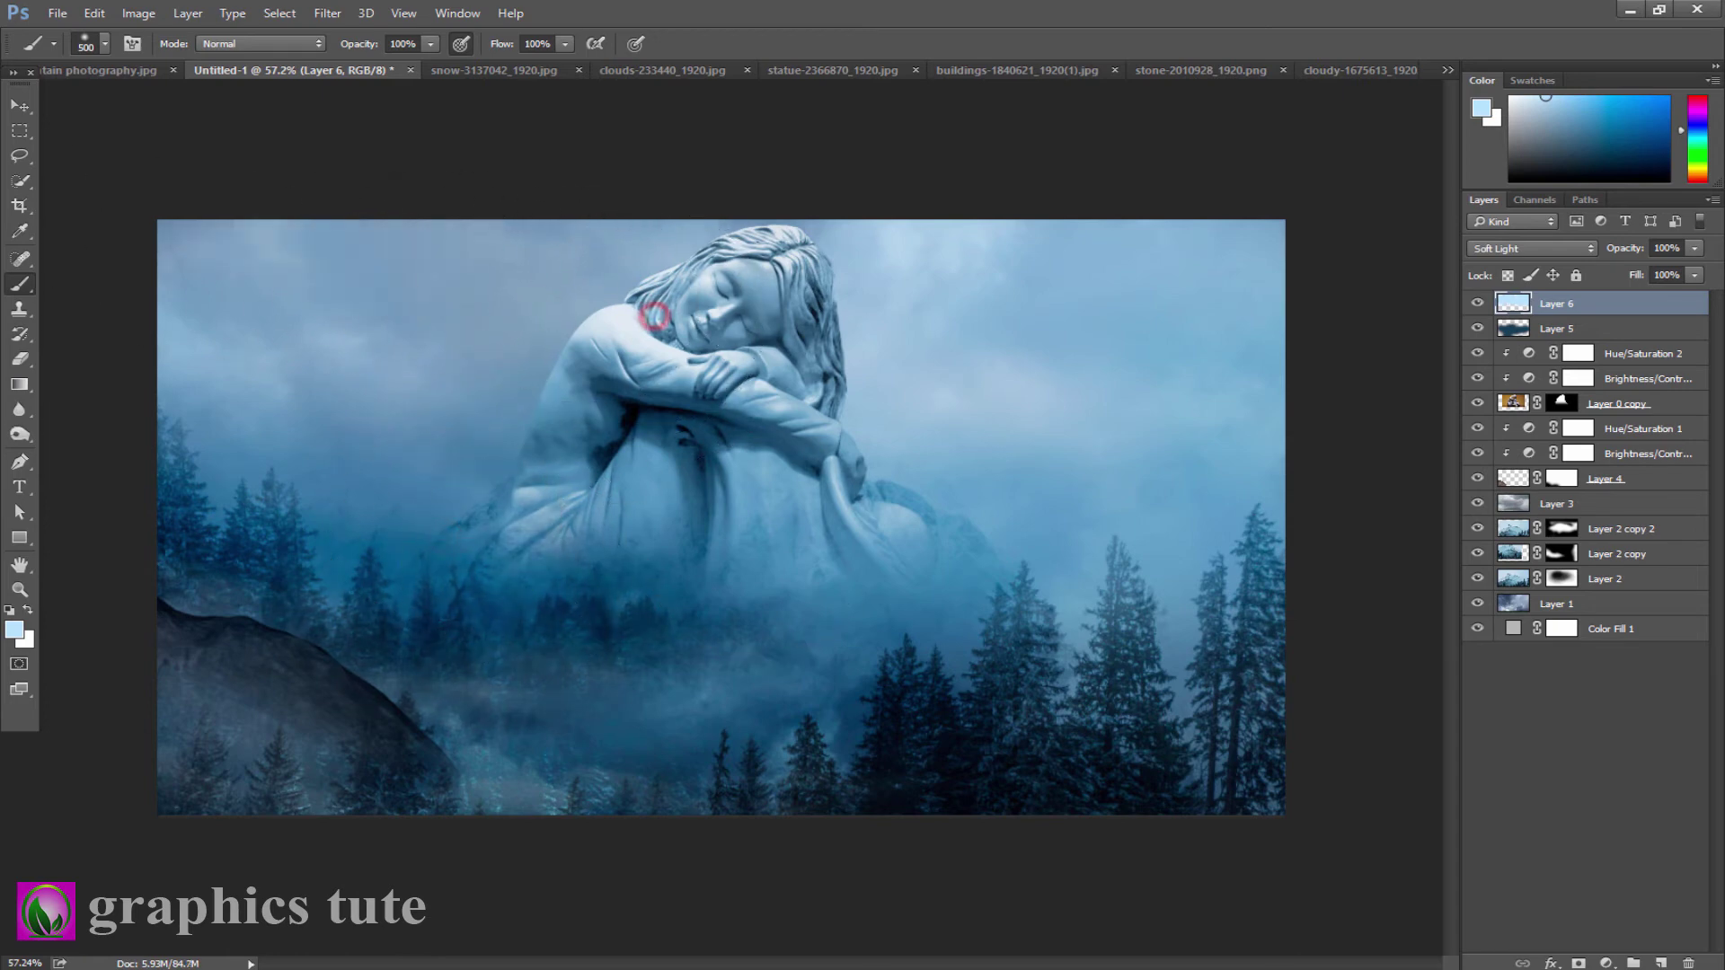
left_click_drag(1623, 253, 1591, 252)
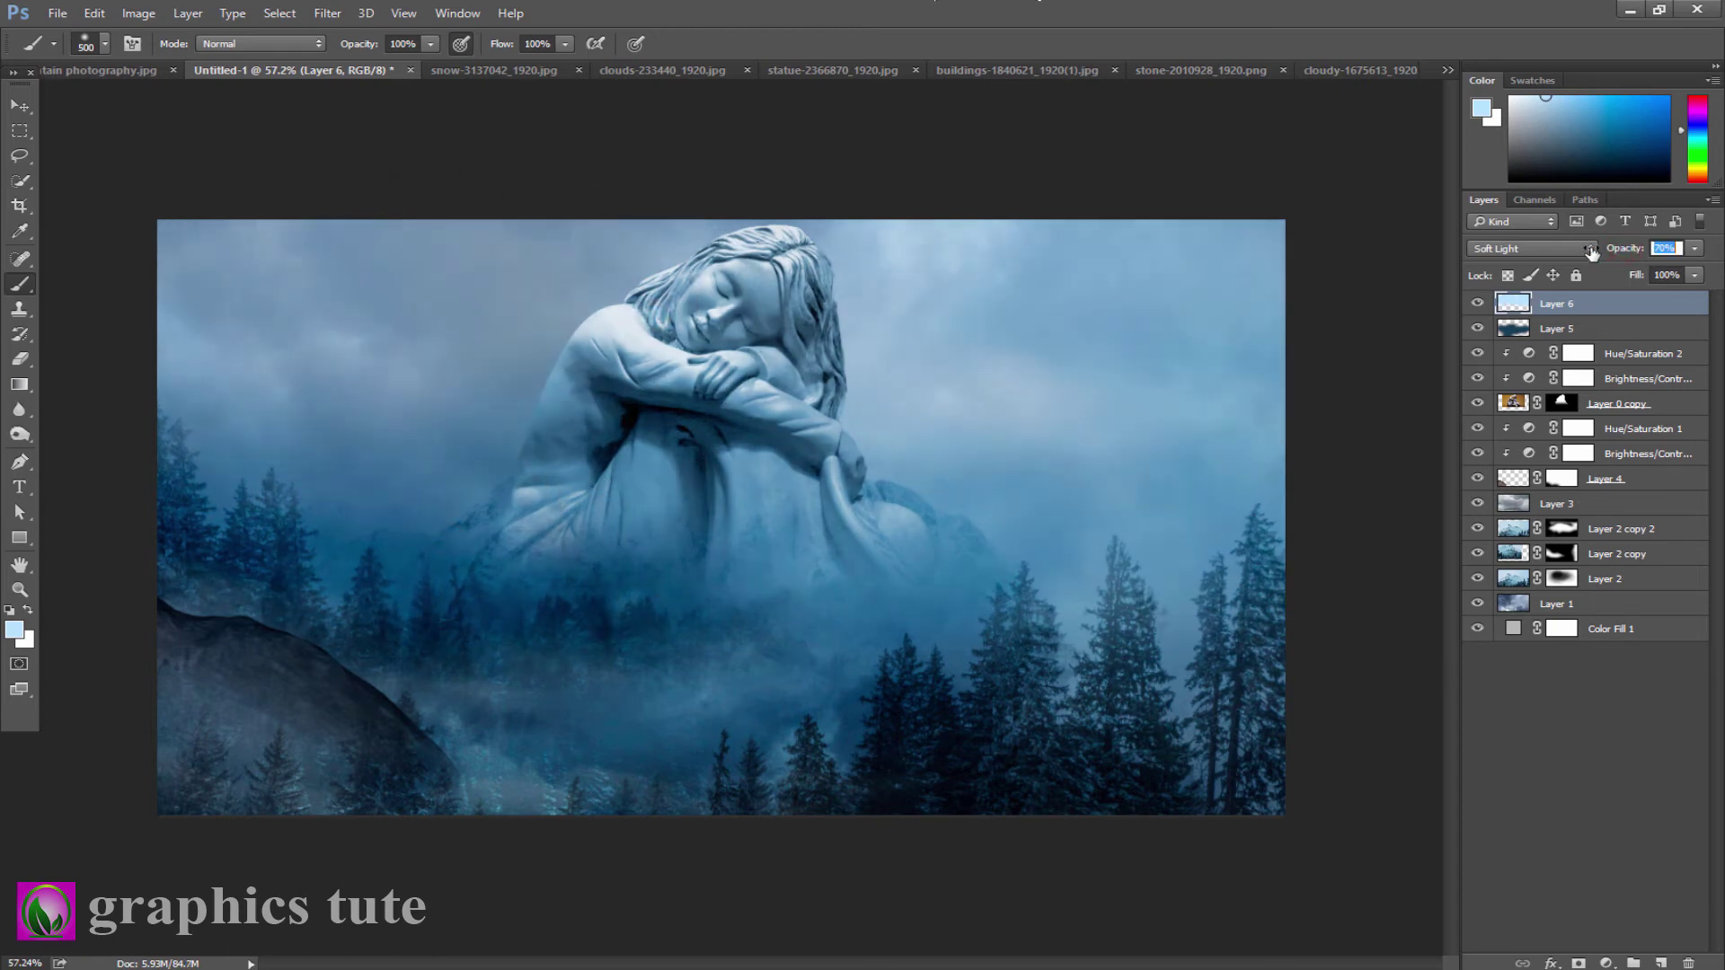
left_click(20, 106)
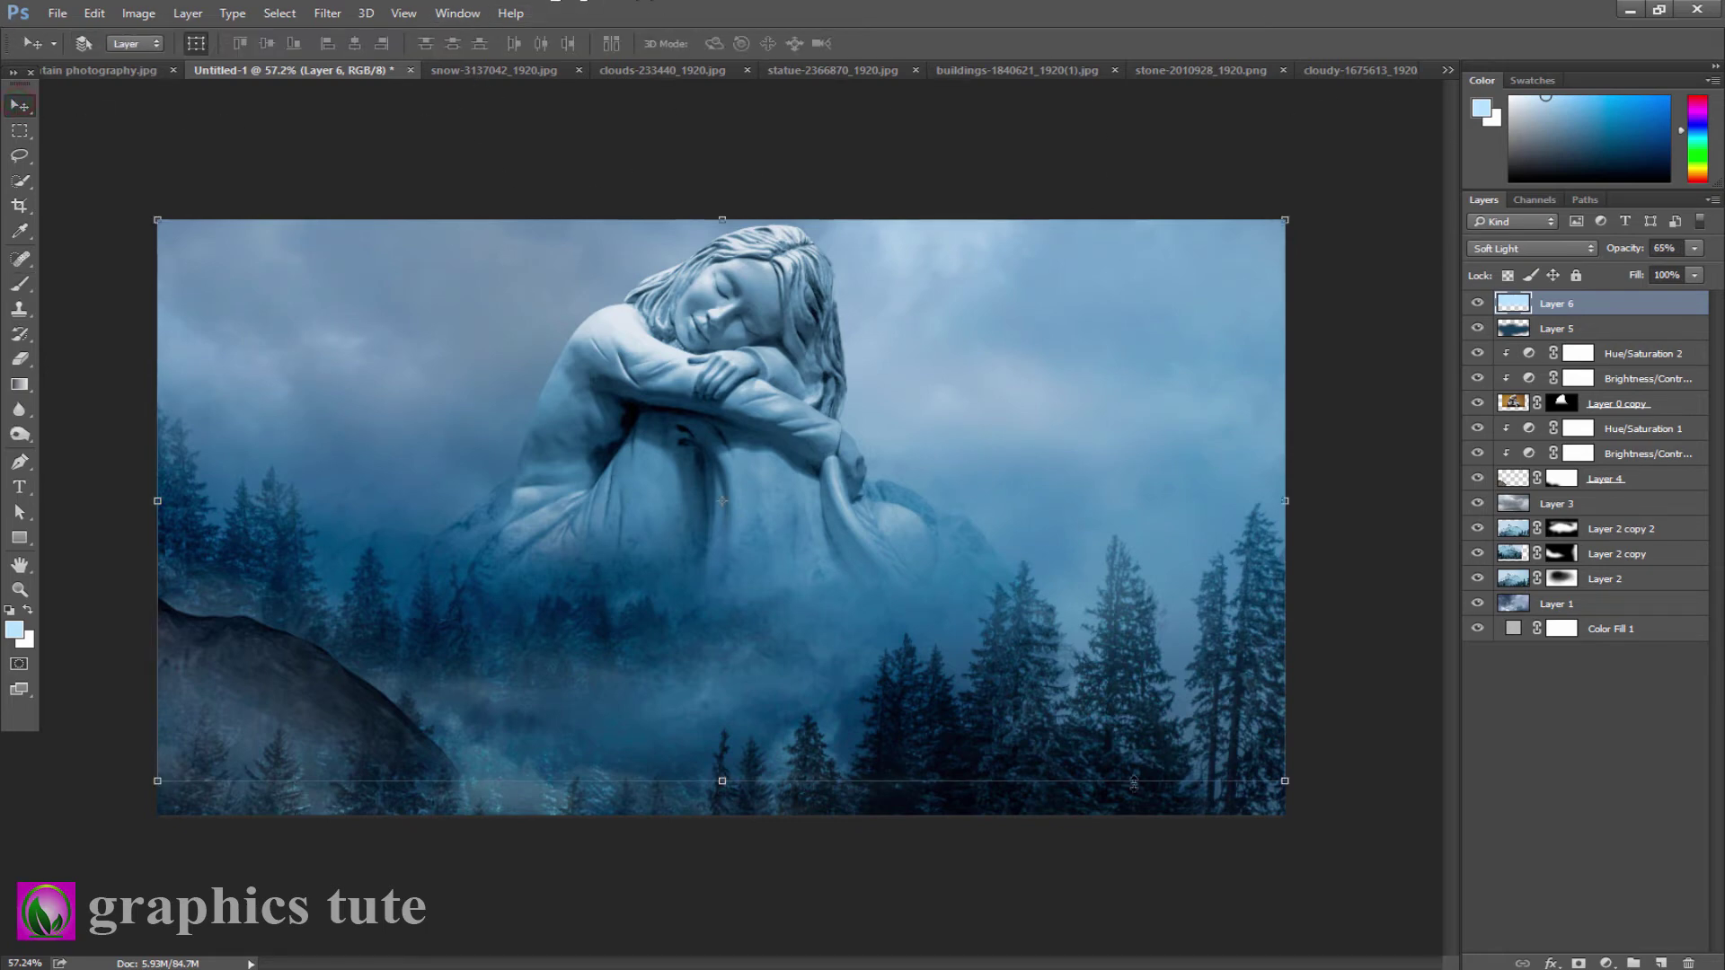
- Switch to the city photo, unlock its background layer, and zoom in on the hooded hiker
left_click(1005, 71)
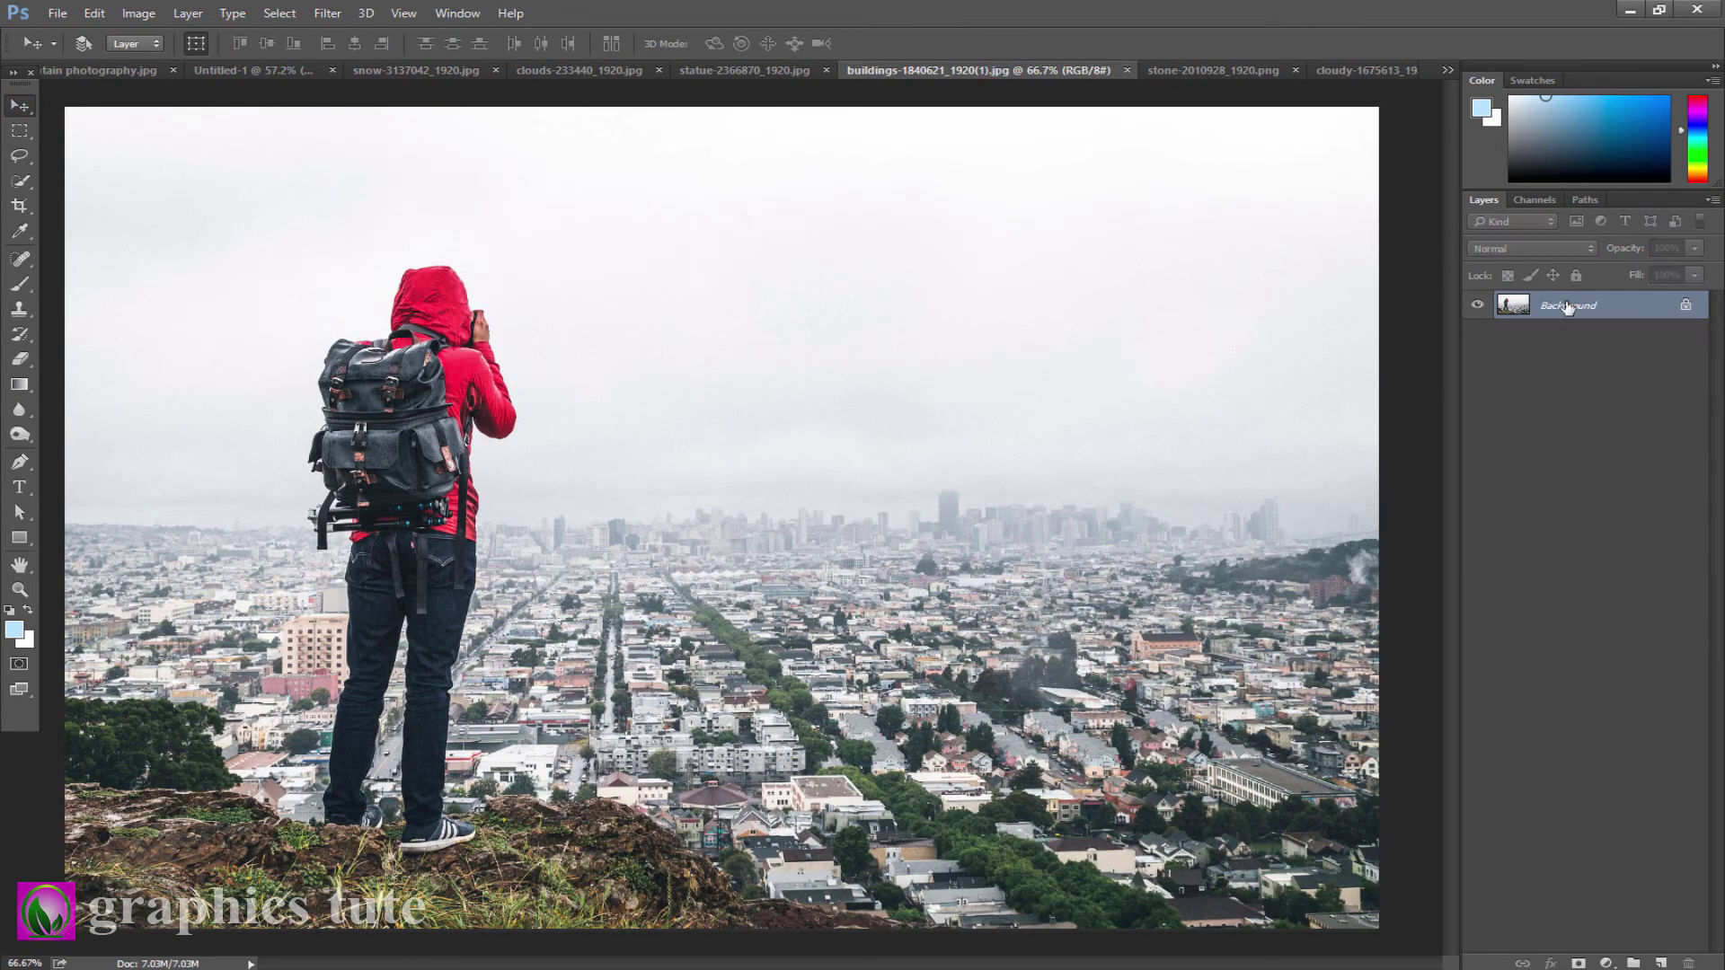
left_click(1689, 307)
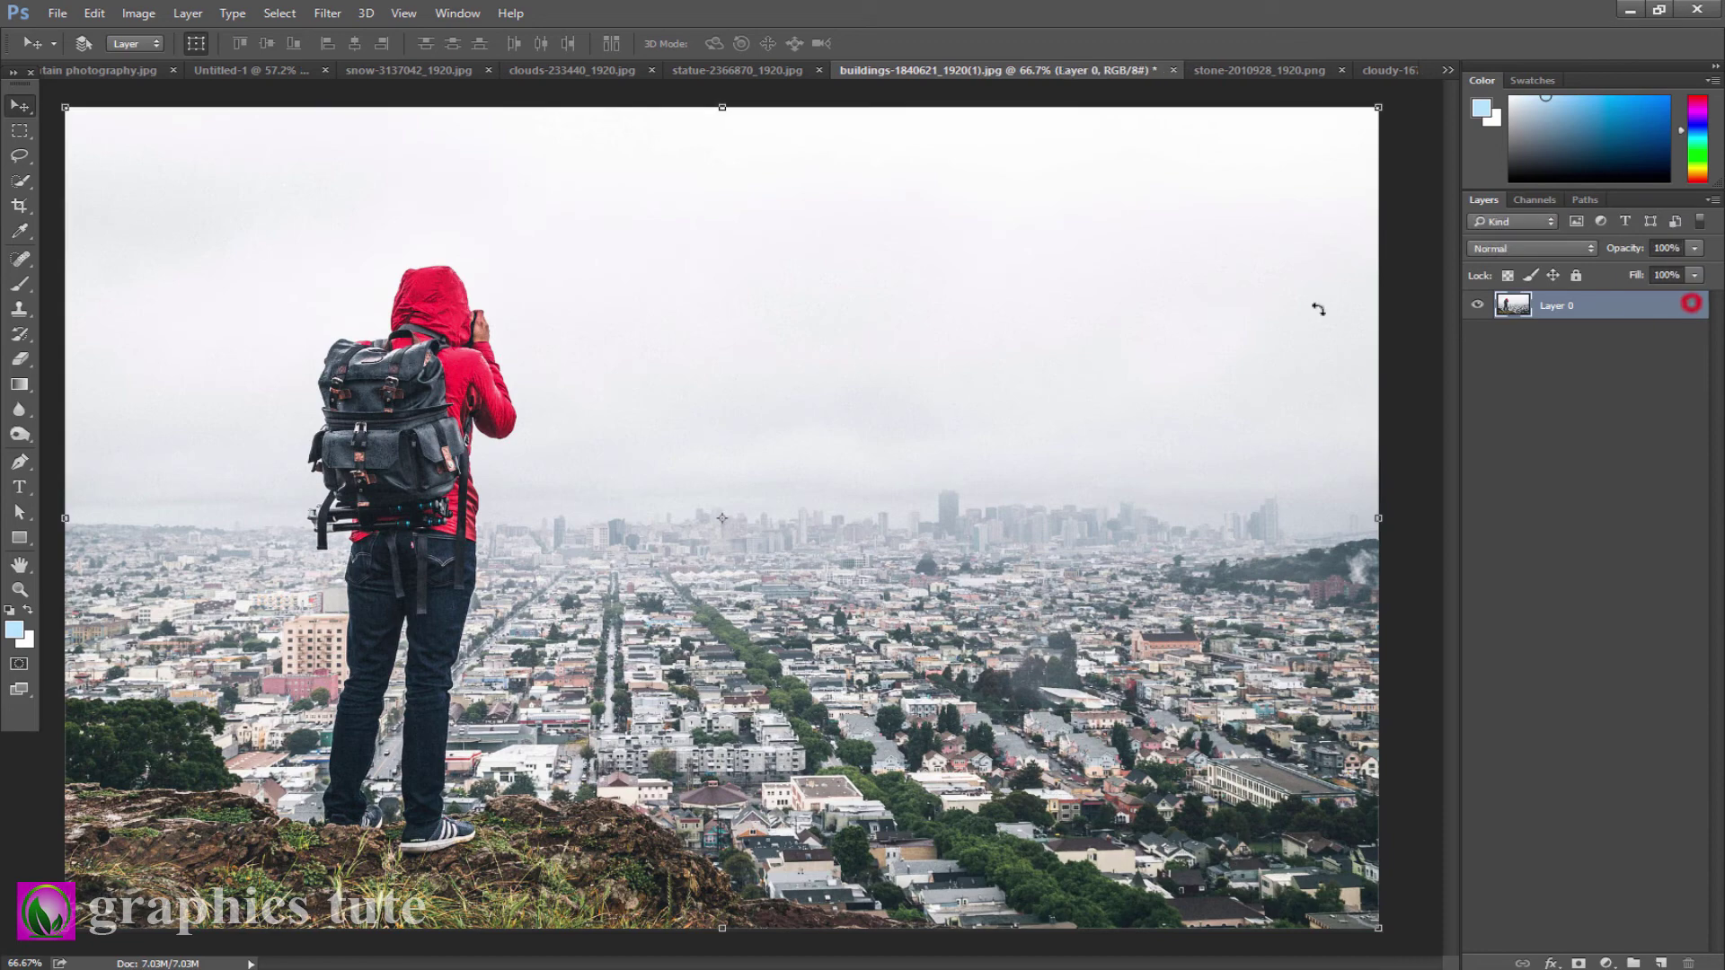
left_click(20, 590)
left_click(481, 483)
left_click_drag(360, 286, 609, 504)
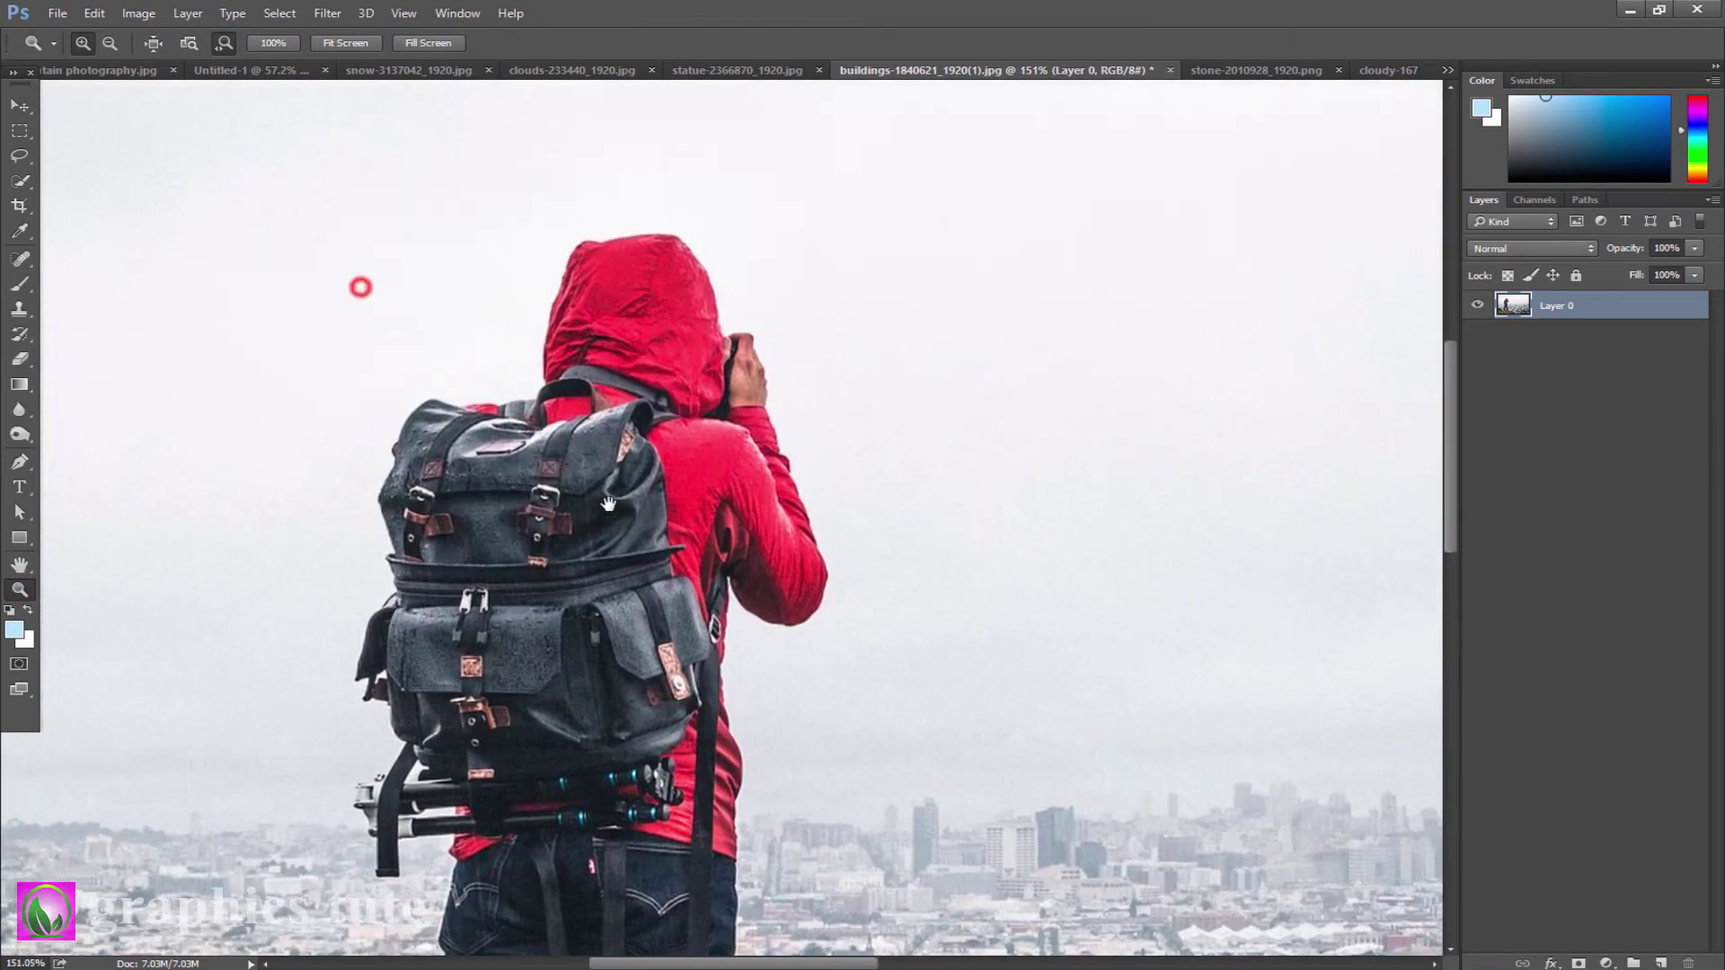
- Select the hiker with hood, backpack and jeans, and mask out the rest
left_click(20, 181)
left_click_drag(539, 254, 505, 531)
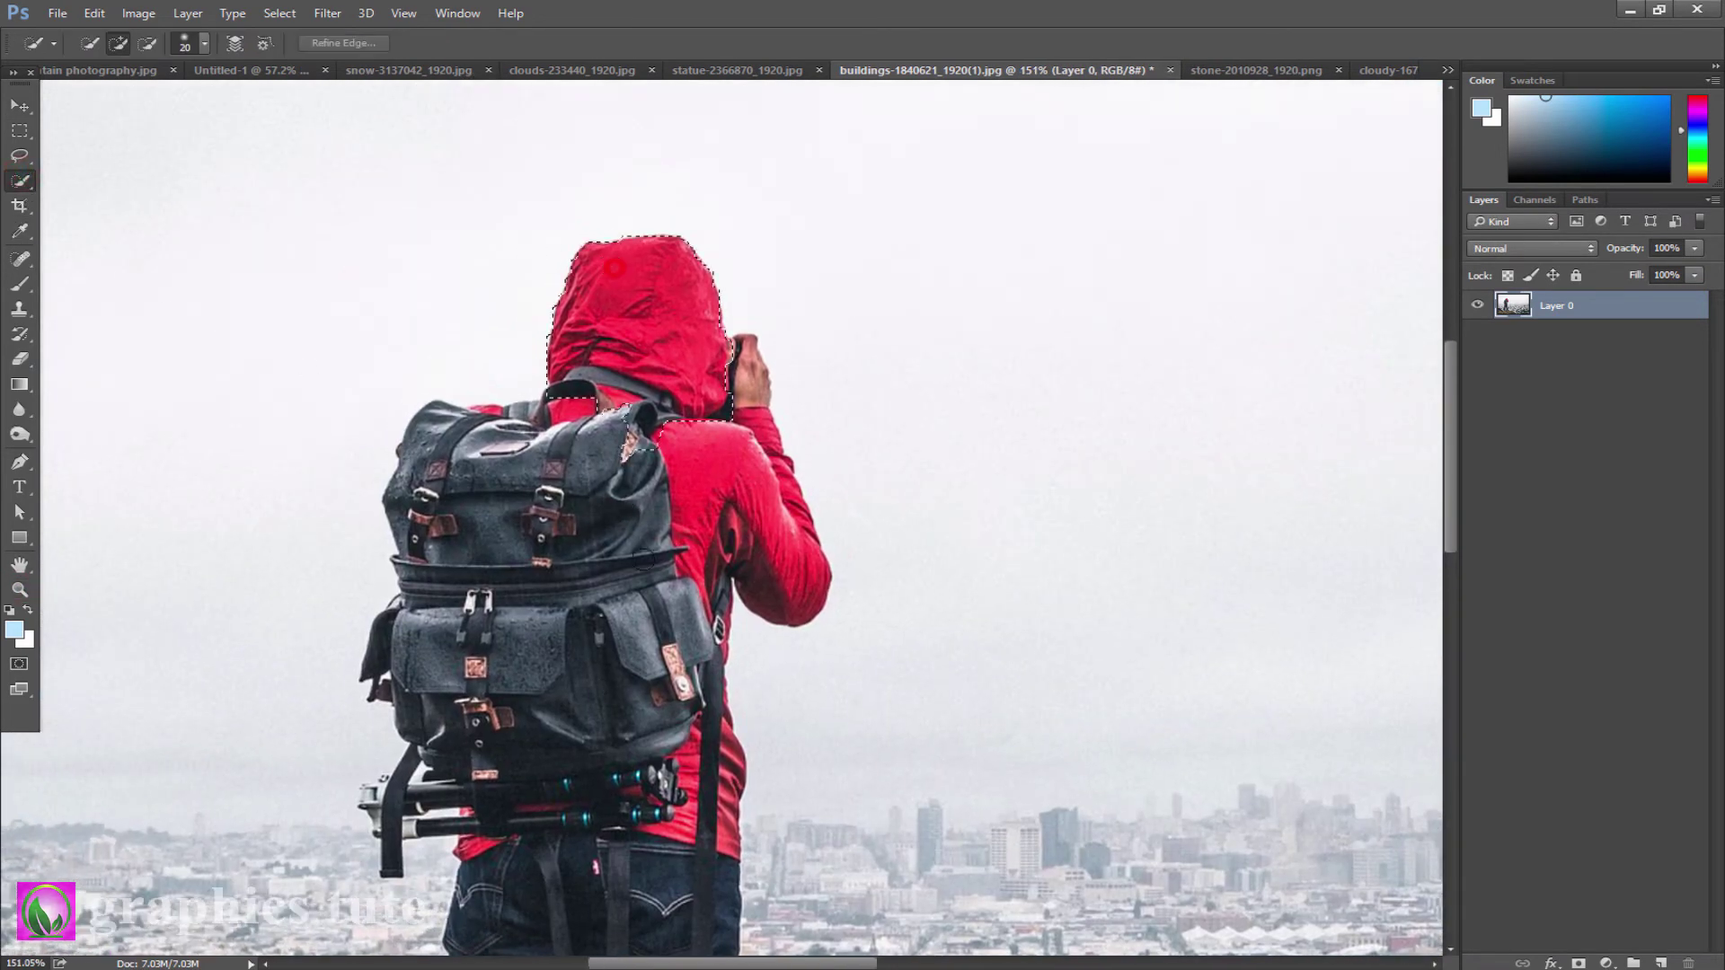
scroll(505, 531, "down", 7)
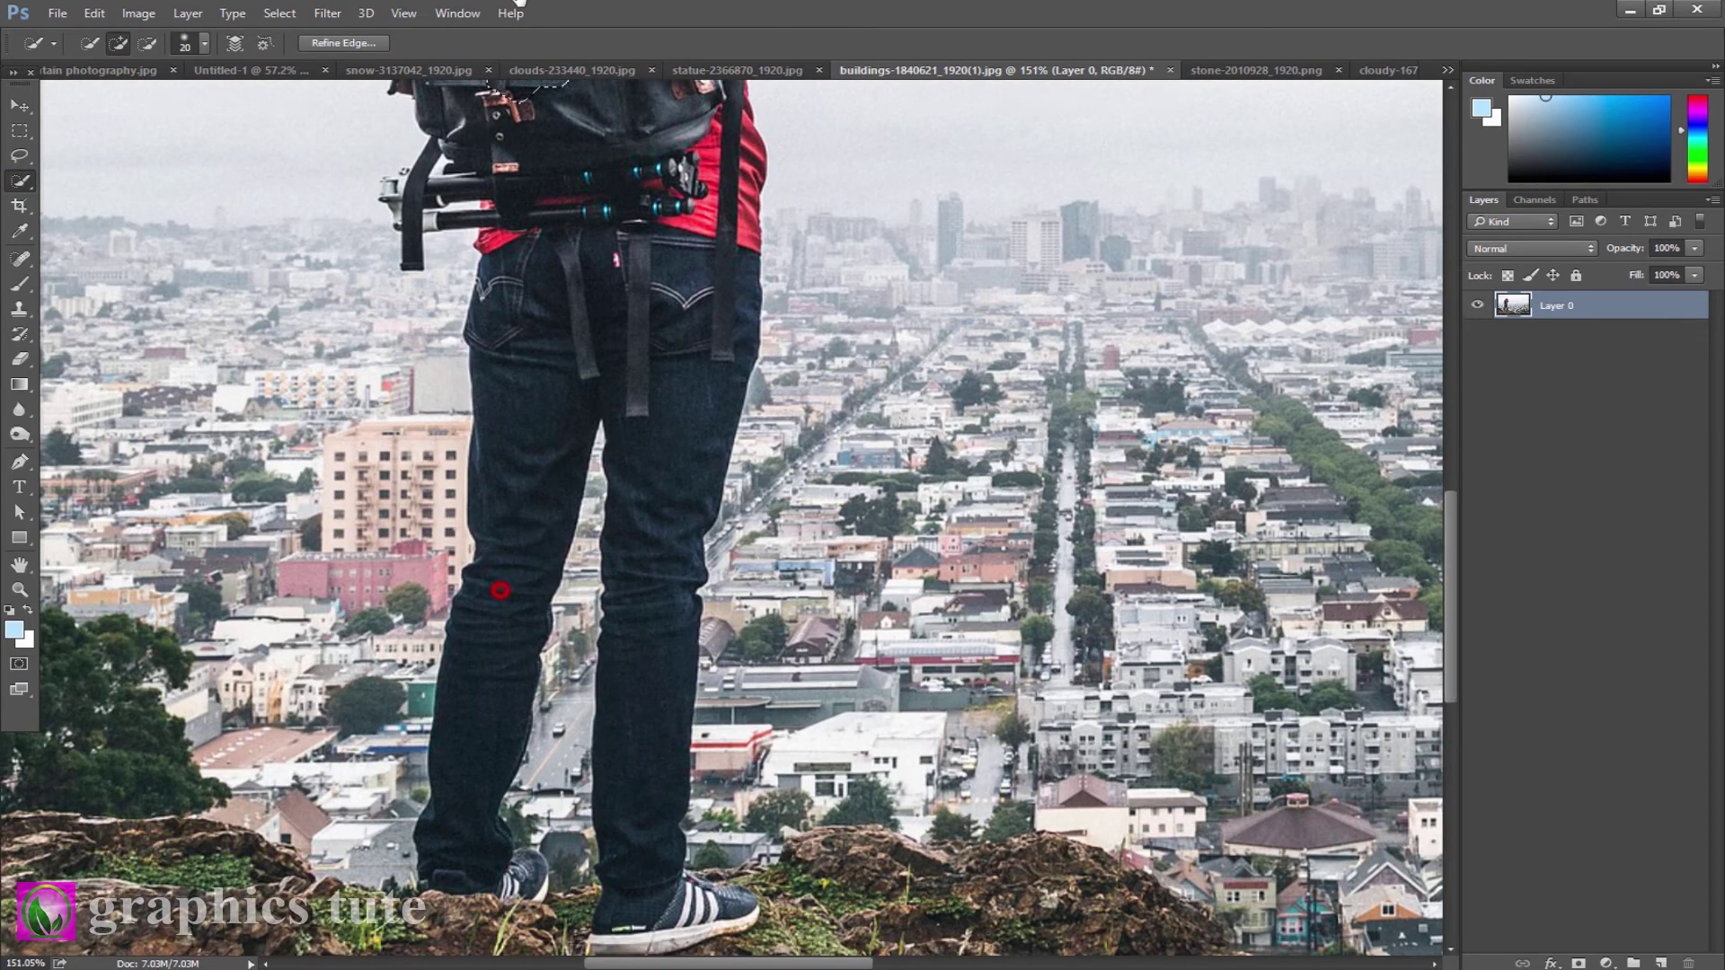
scroll(573, 272, "up", 4)
mouse_move(573, 272)
left_mouse_down()
mouse_move(591, 537)
mouse_move(591, 140)
mouse_move(562, 714)
left_mouse_up()
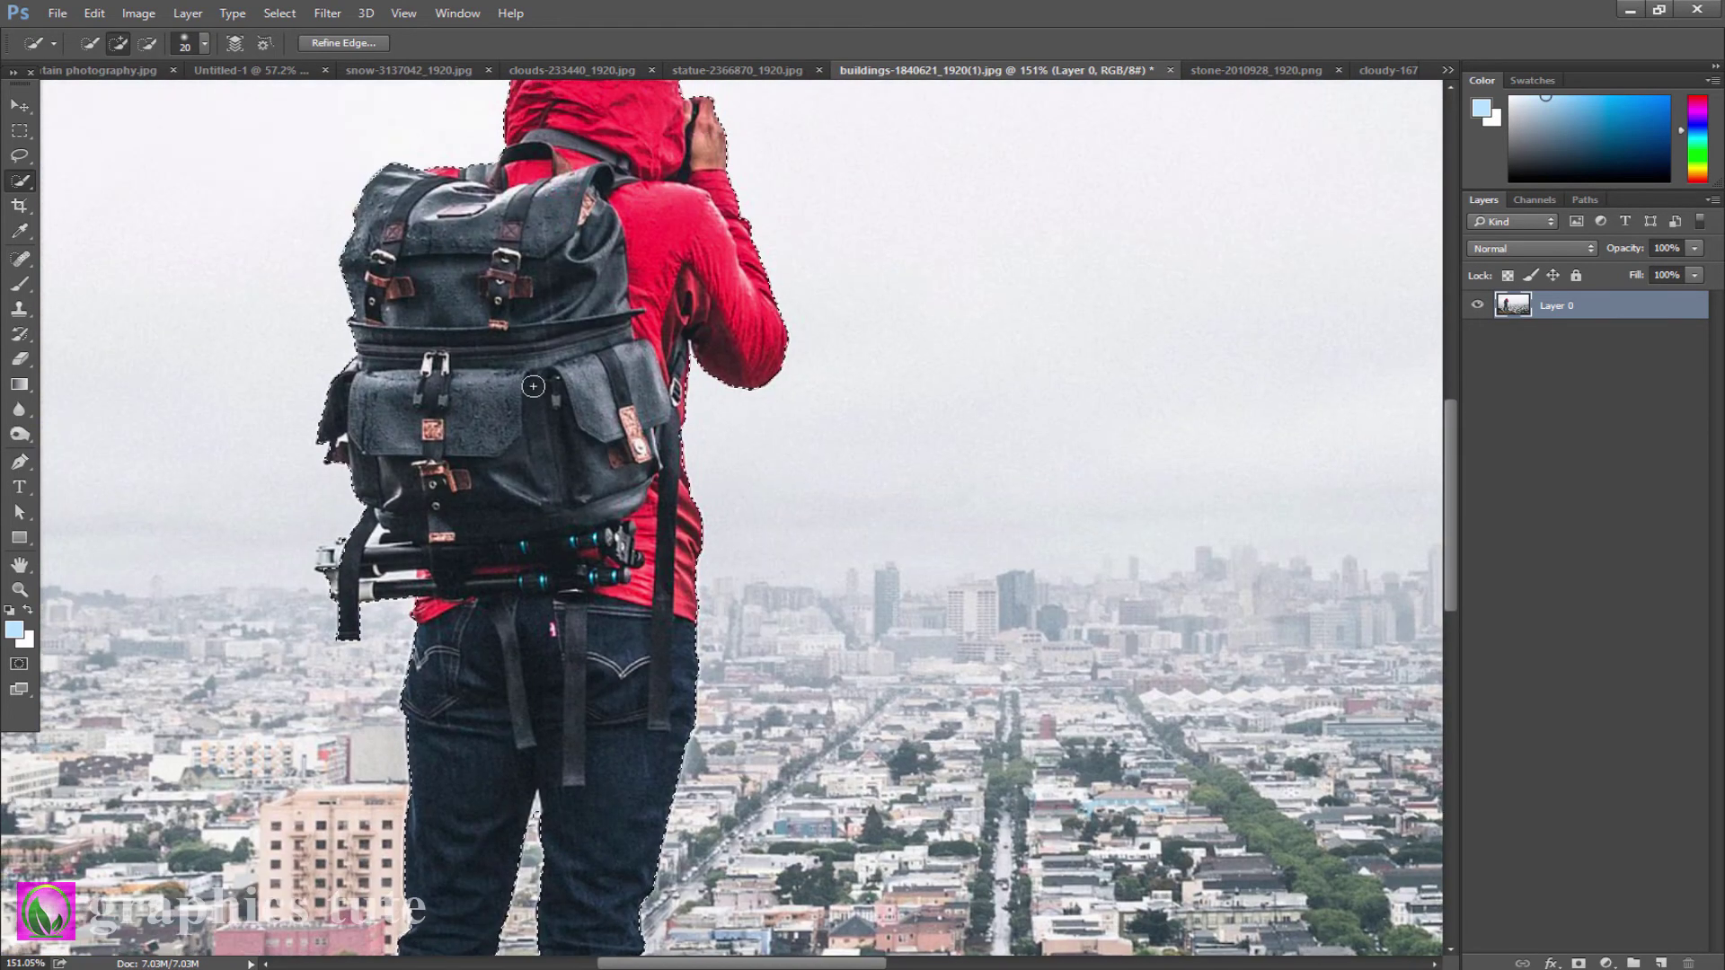
mouse_move(537, 319)
left_mouse_down()
mouse_move(506, 588)
mouse_move(539, 269)
left_mouse_up()
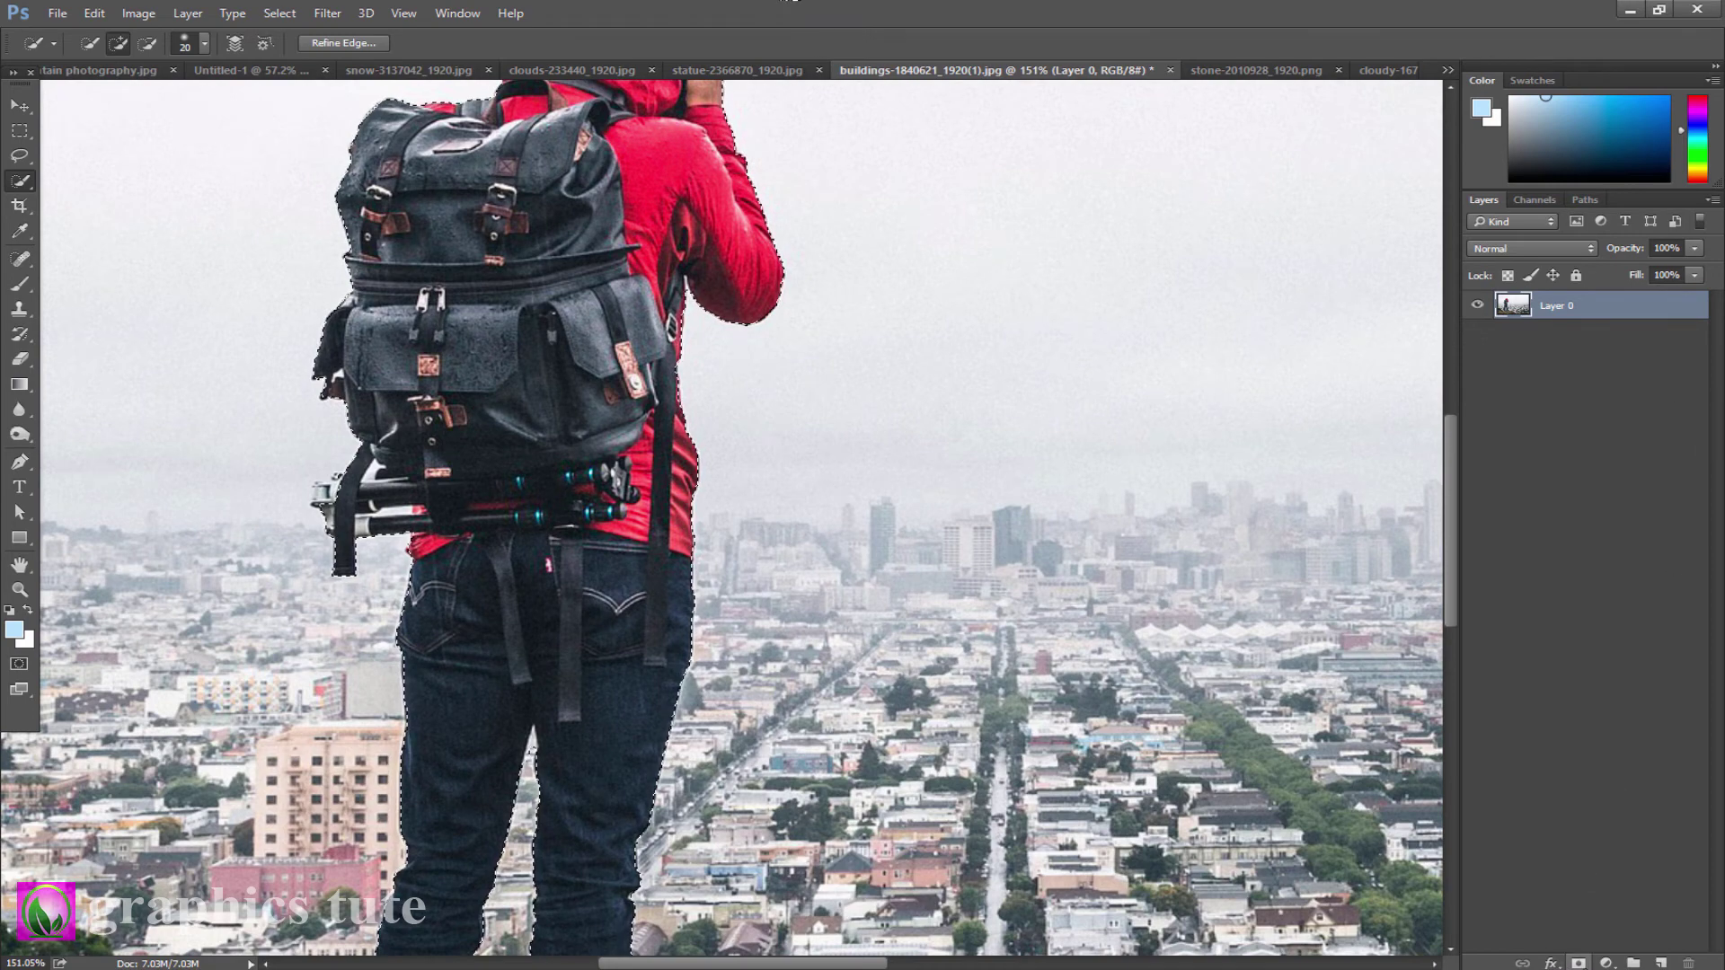
left_click(1578, 963)
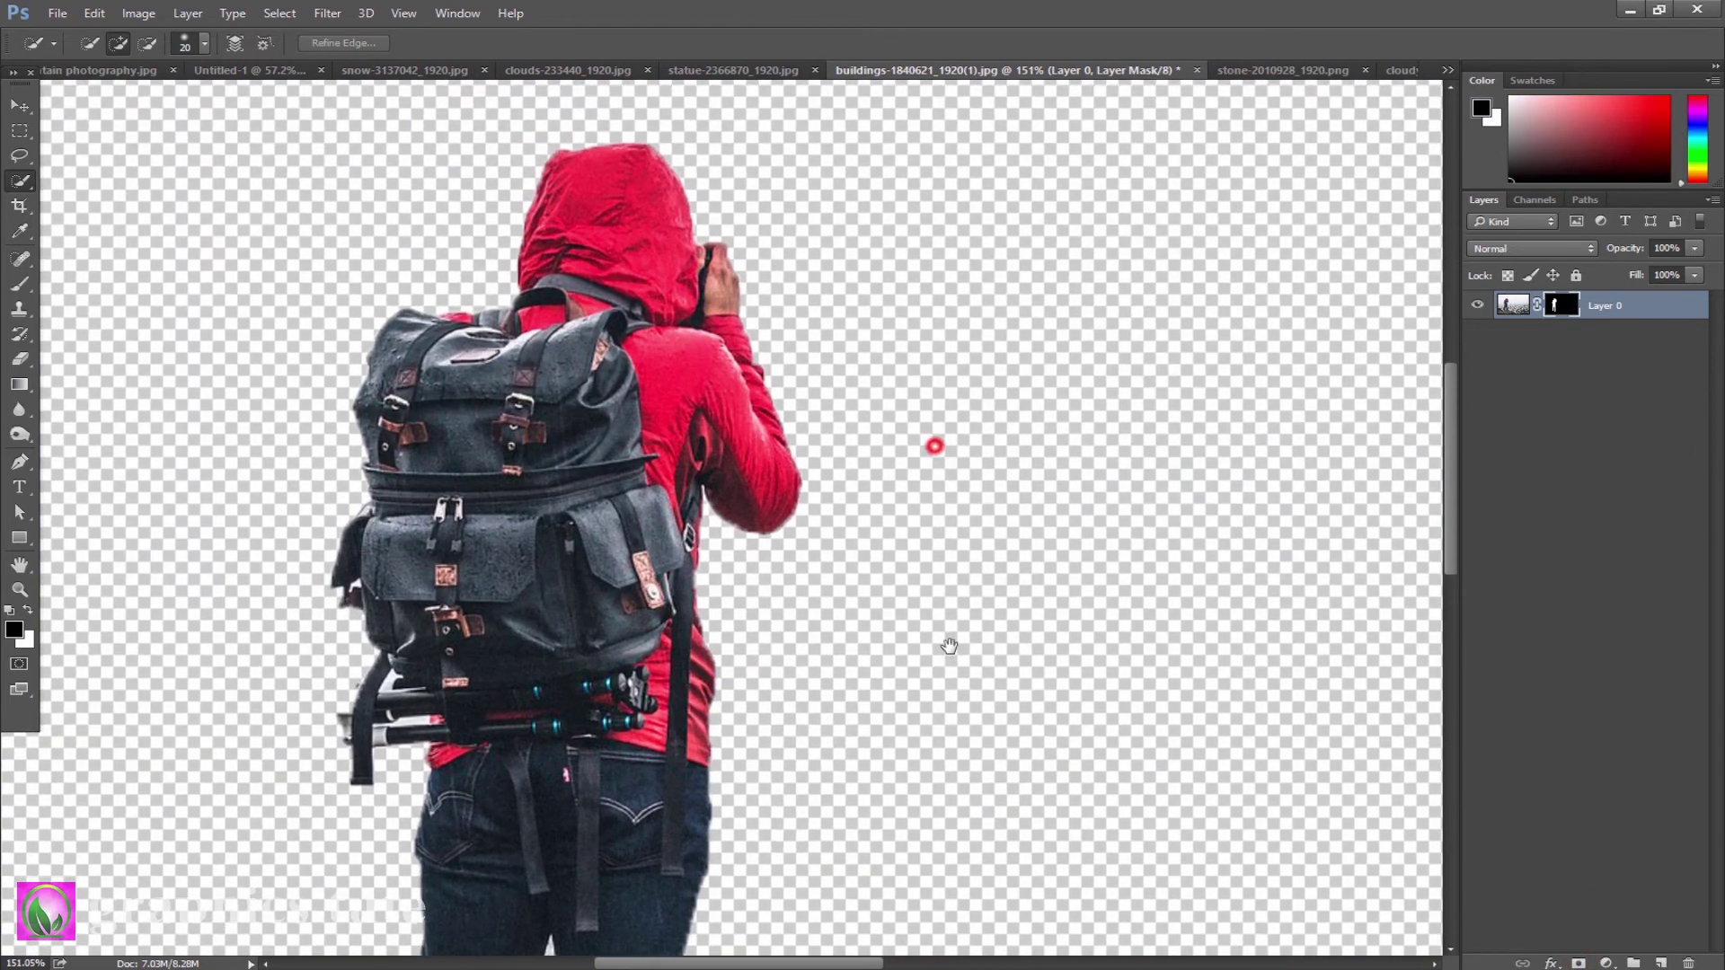
- Zoom out to fit the canvas and move the cut-out hiker up and left
left_click_drag(934, 445, 948, 645)
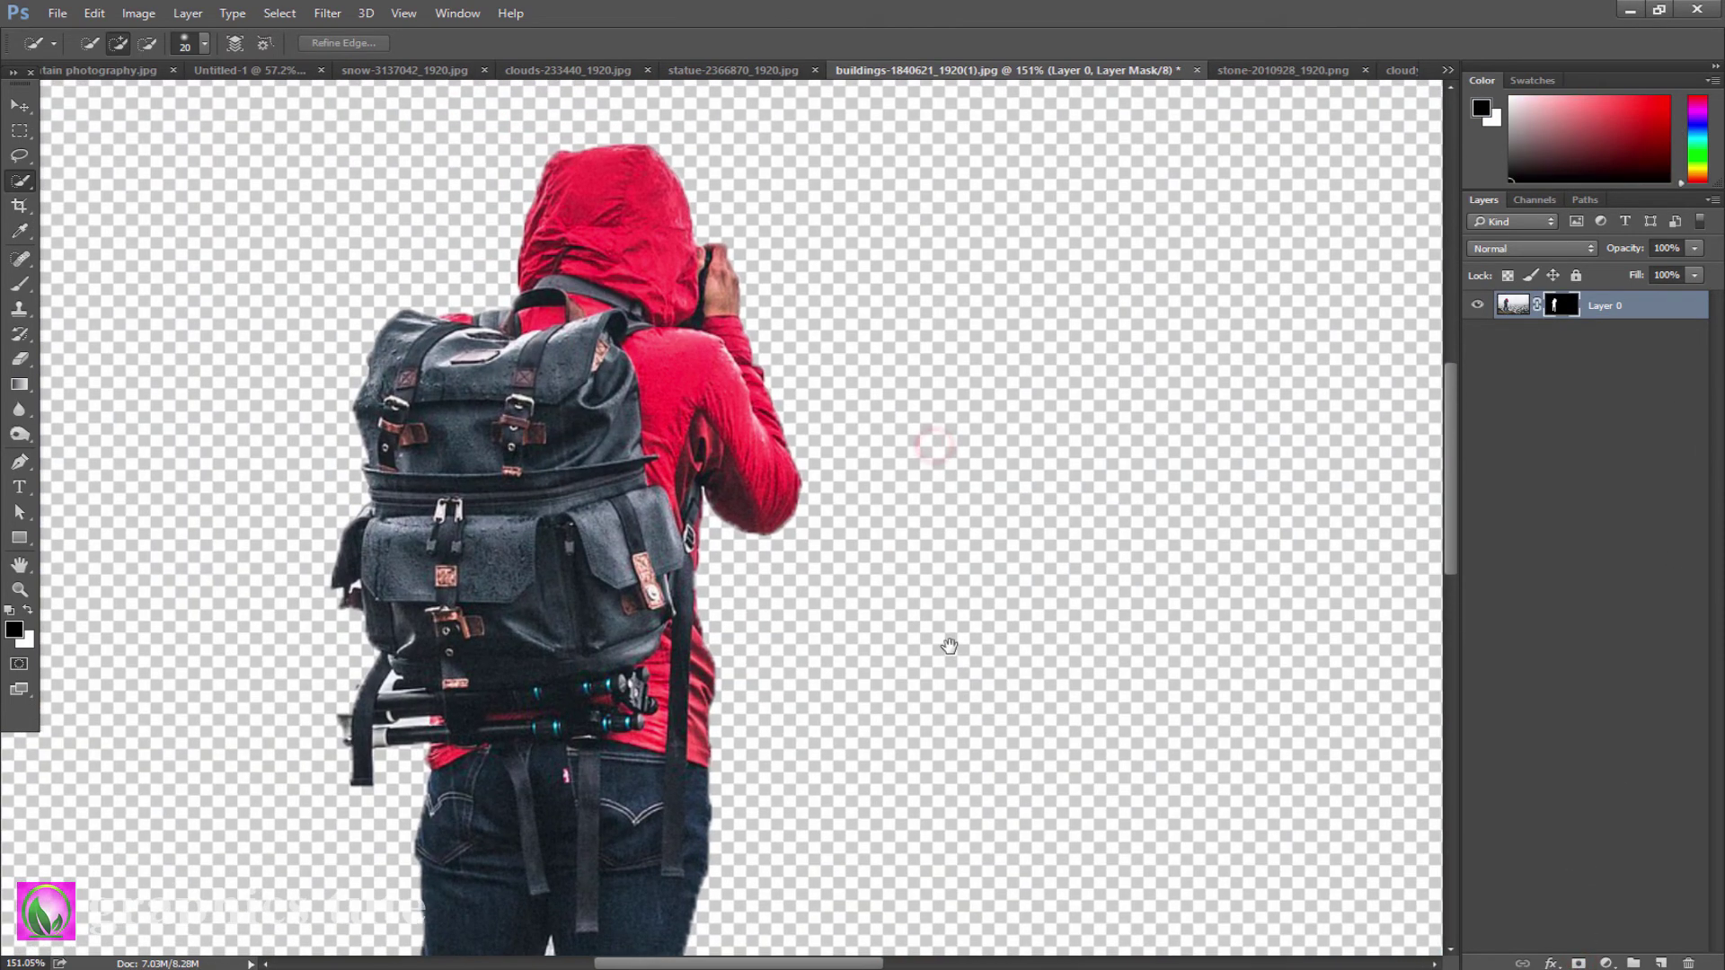
left_click(16, 588)
left_click_drag(811, 736, 750, 659)
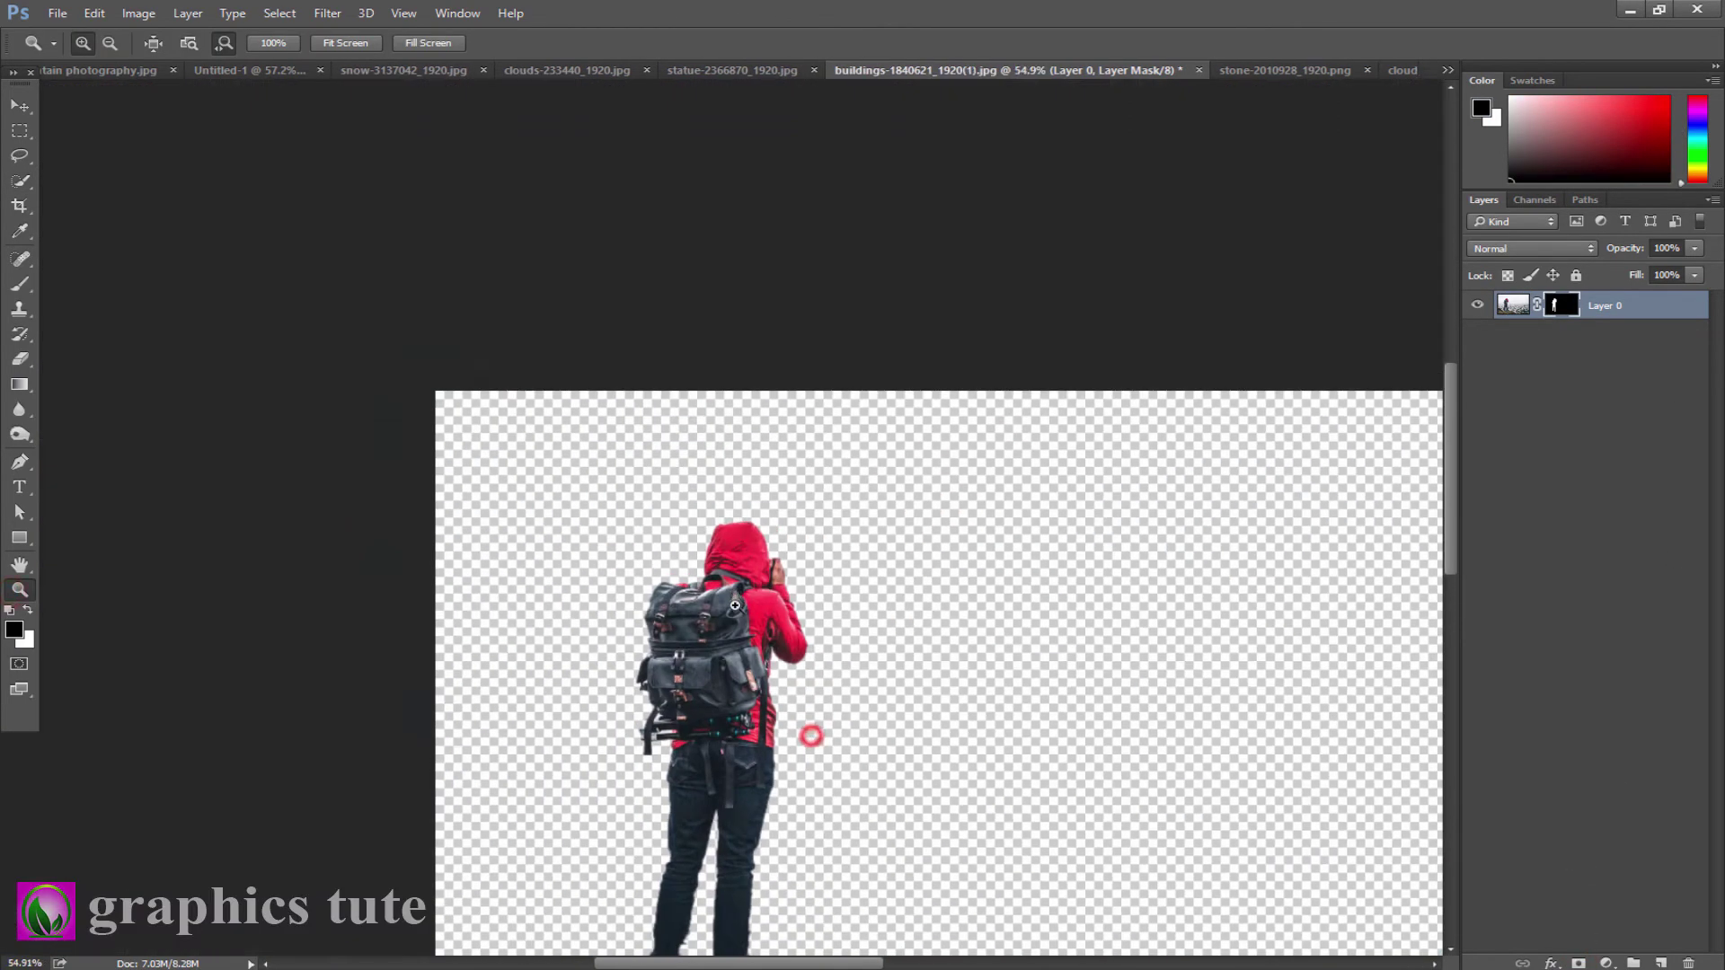
left_click(20, 110)
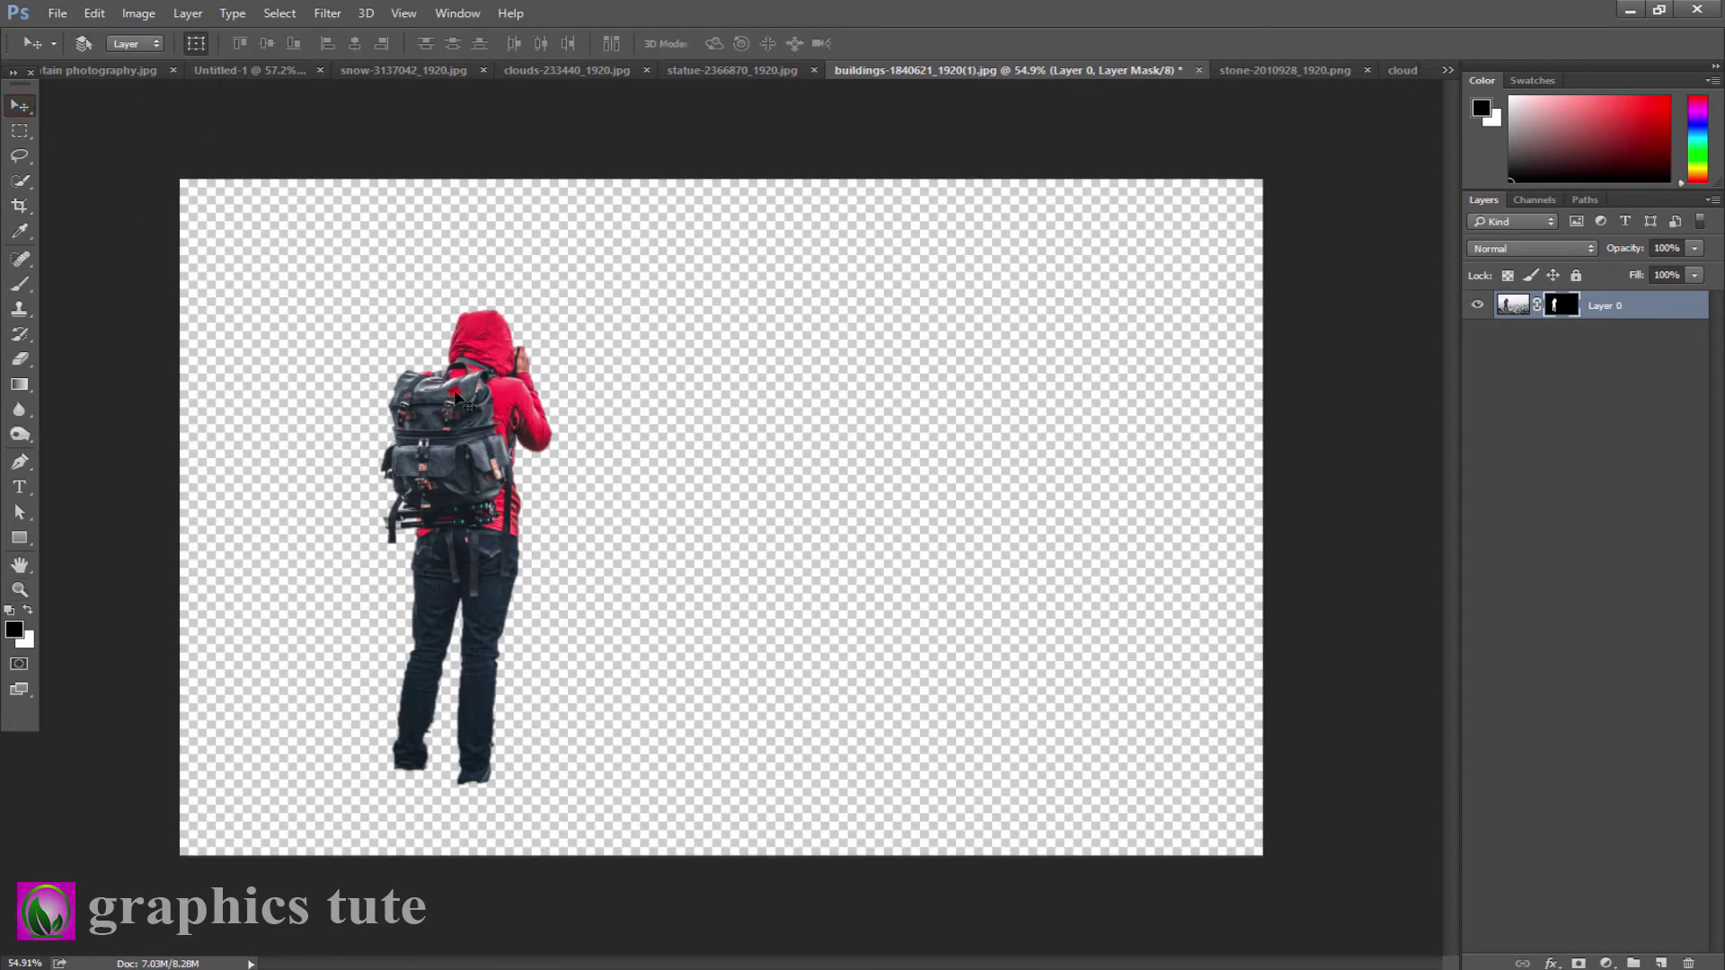
mouse_move(454, 391)
left_mouse_down()
mouse_move(256, 76)
mouse_move(517, 651)
mouse_move(451, 500)
mouse_move(430, 612)
left_mouse_up()
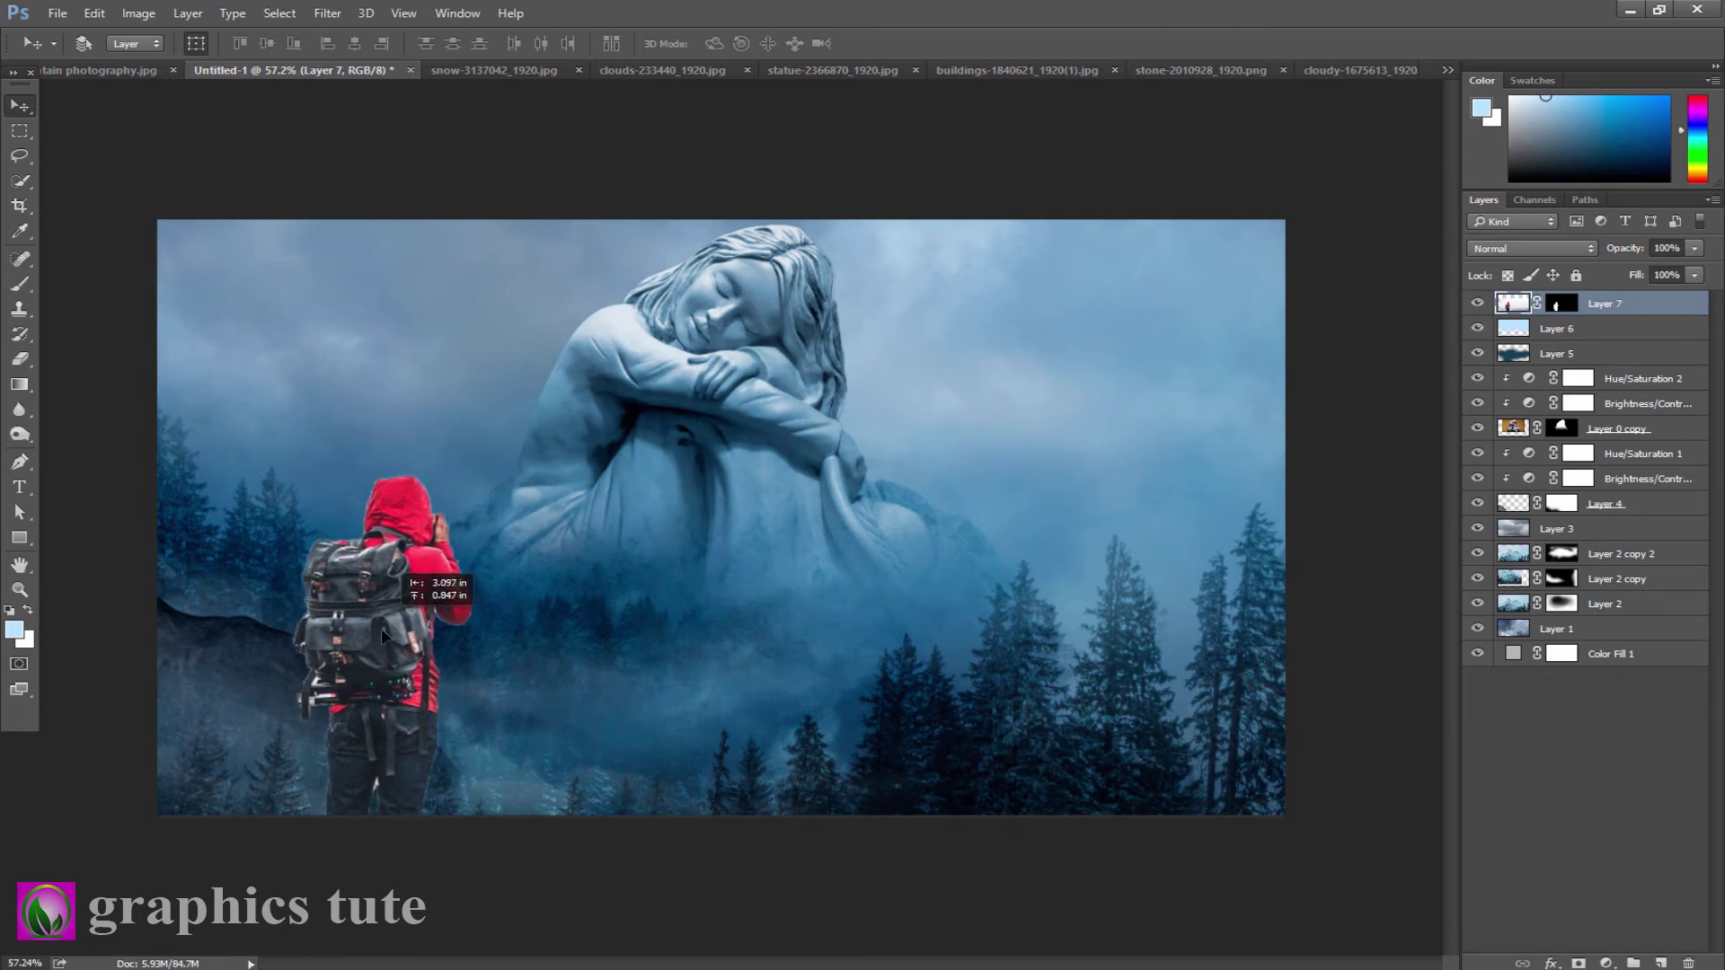
- Scale the hiker down and move it lower onto the left hillside
key("ctrl+t")
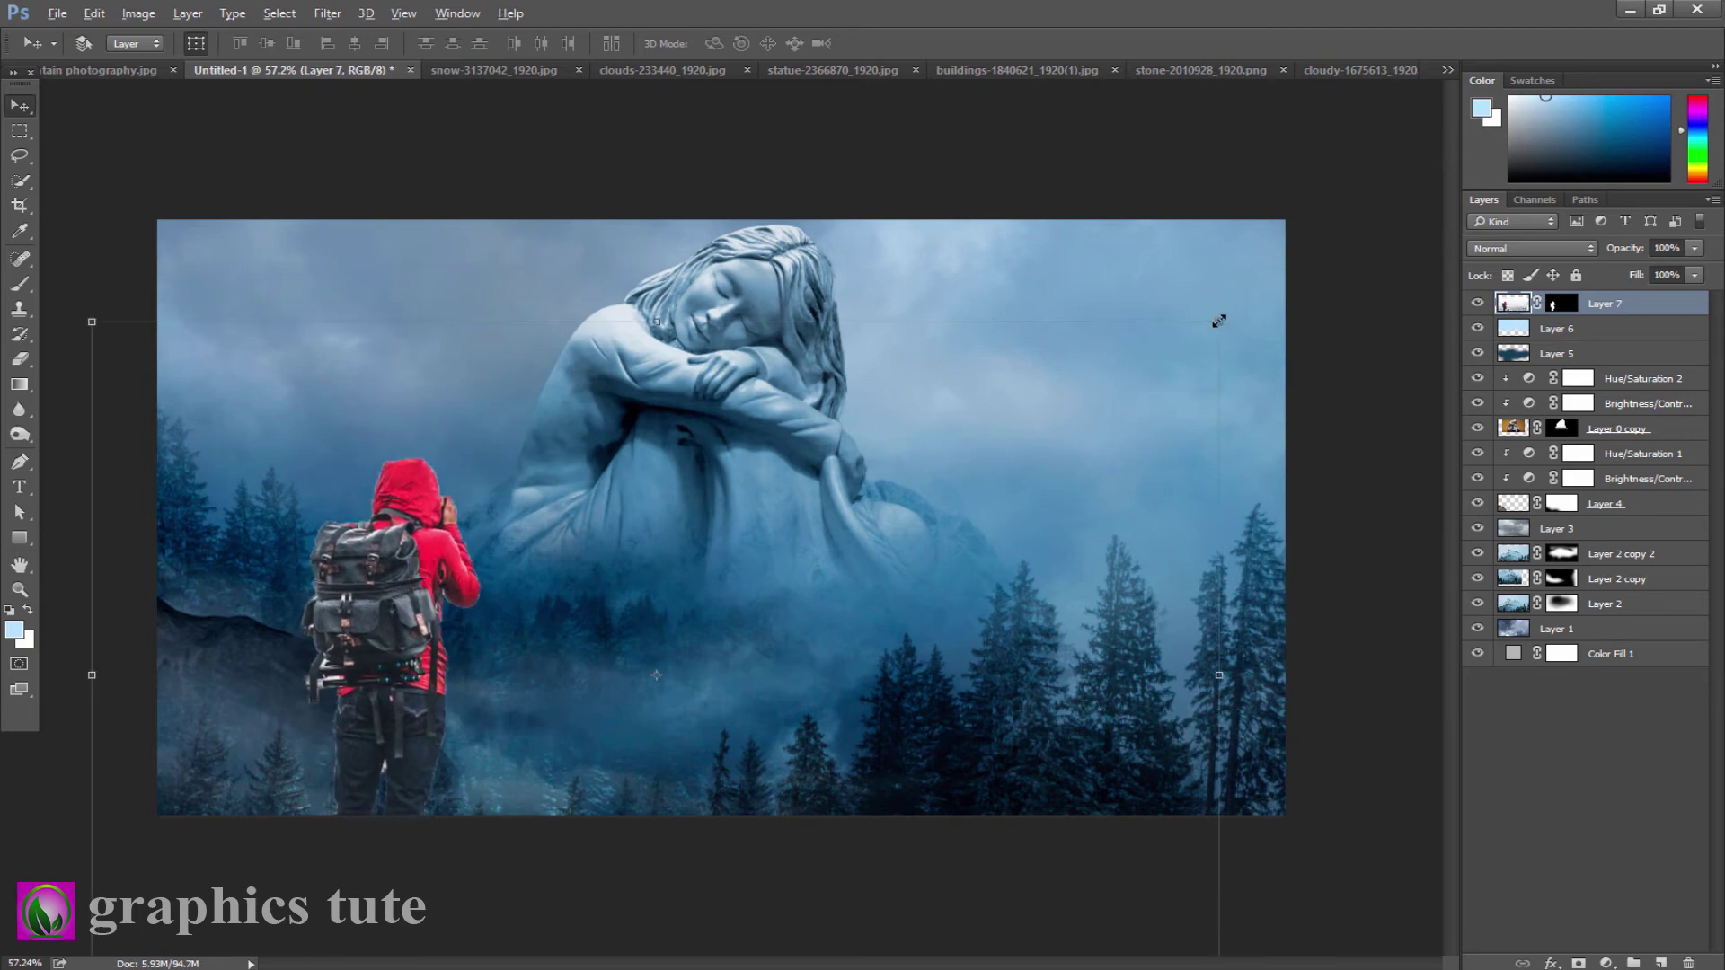
left_click_drag(1218, 321, 1062, 420)
left_click_drag(440, 651, 365, 683)
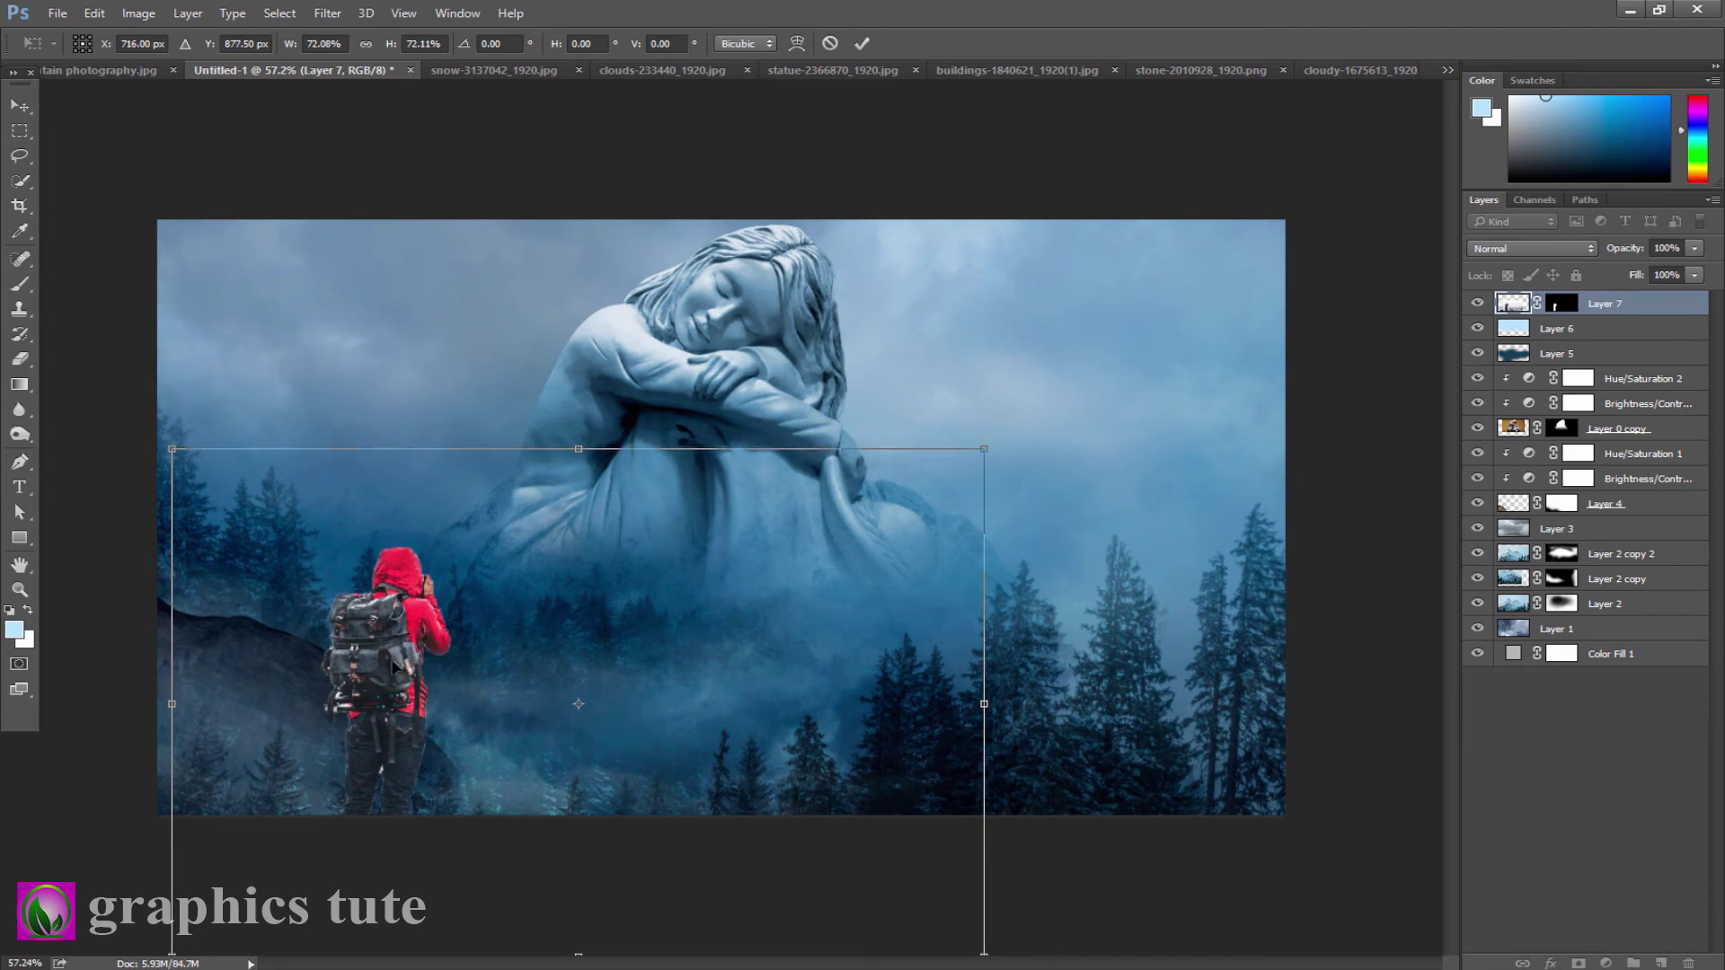
left_click(855, 43)
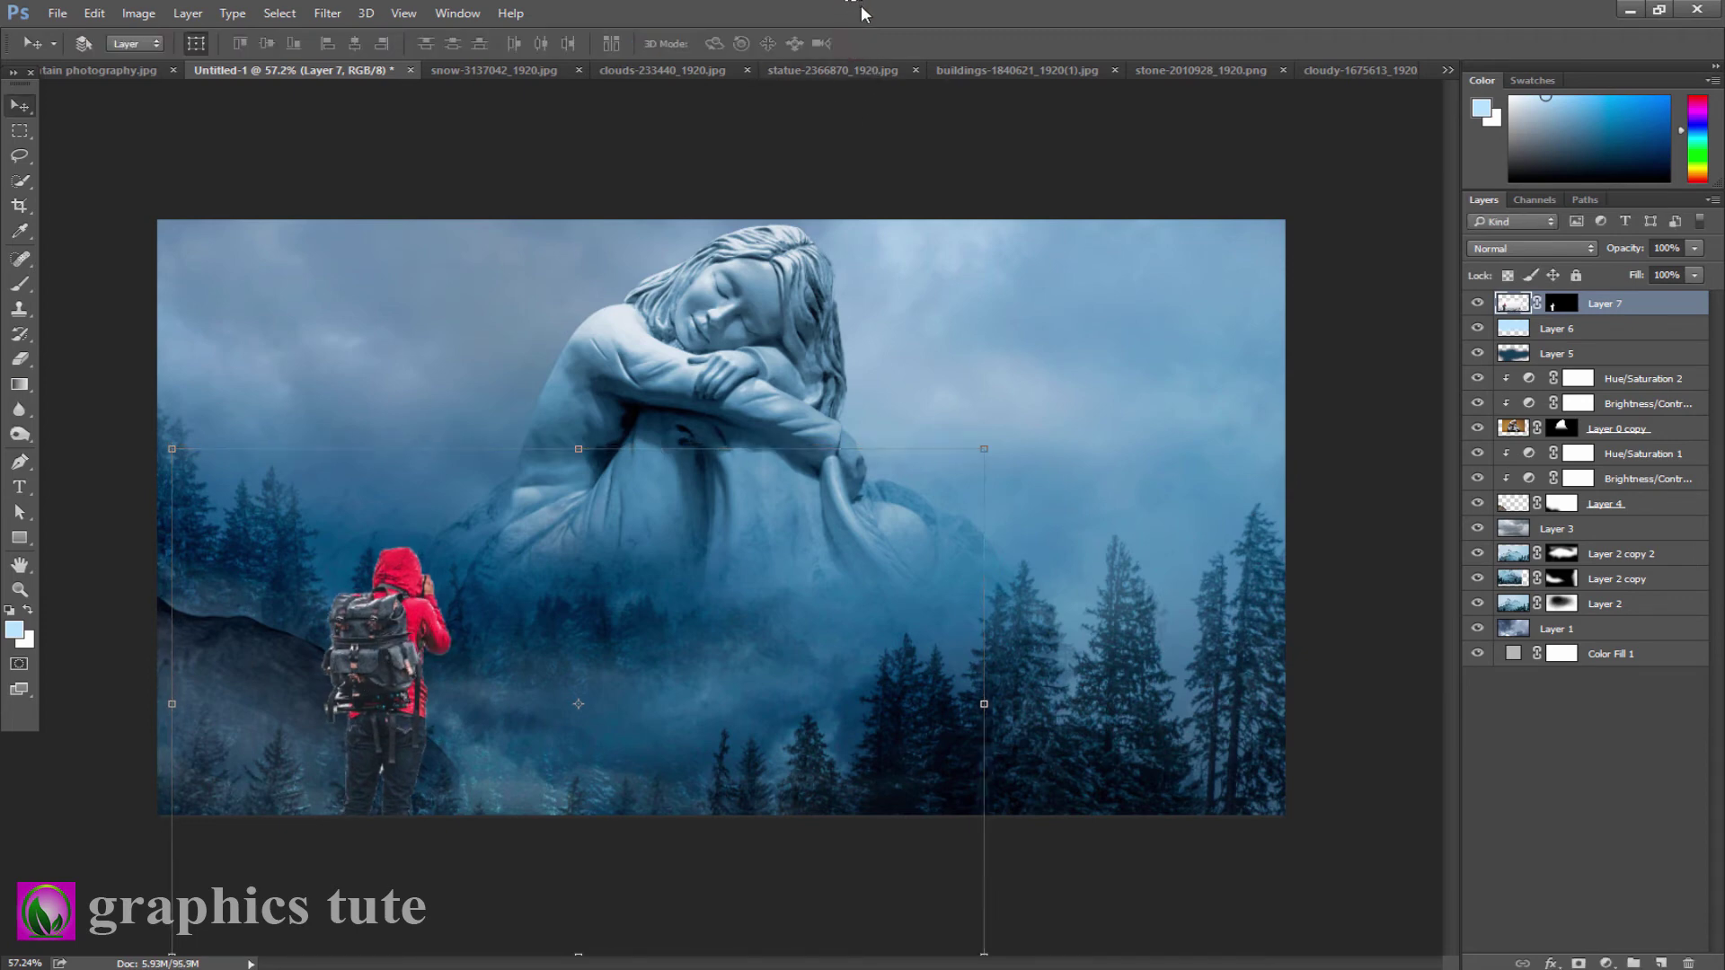
- Darken the hiker with a clipped Brightness/Contrast layer at Brightness -47
left_click(1606, 963)
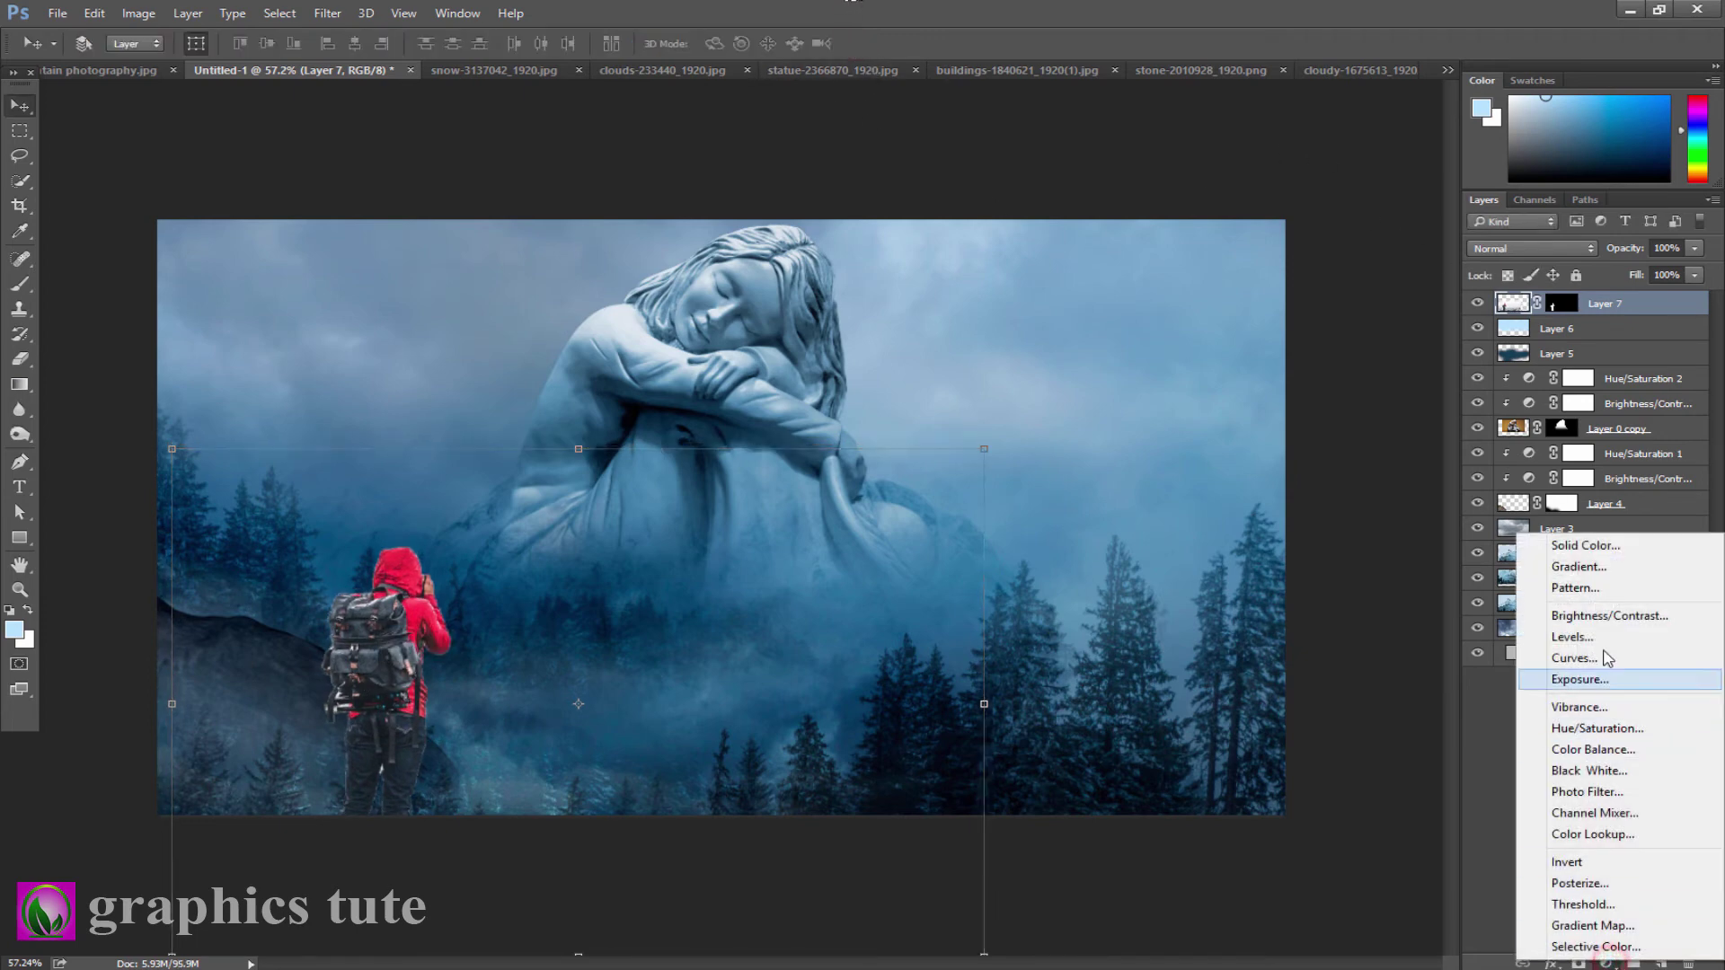
left_click(1593, 617)
left_click(1404, 745)
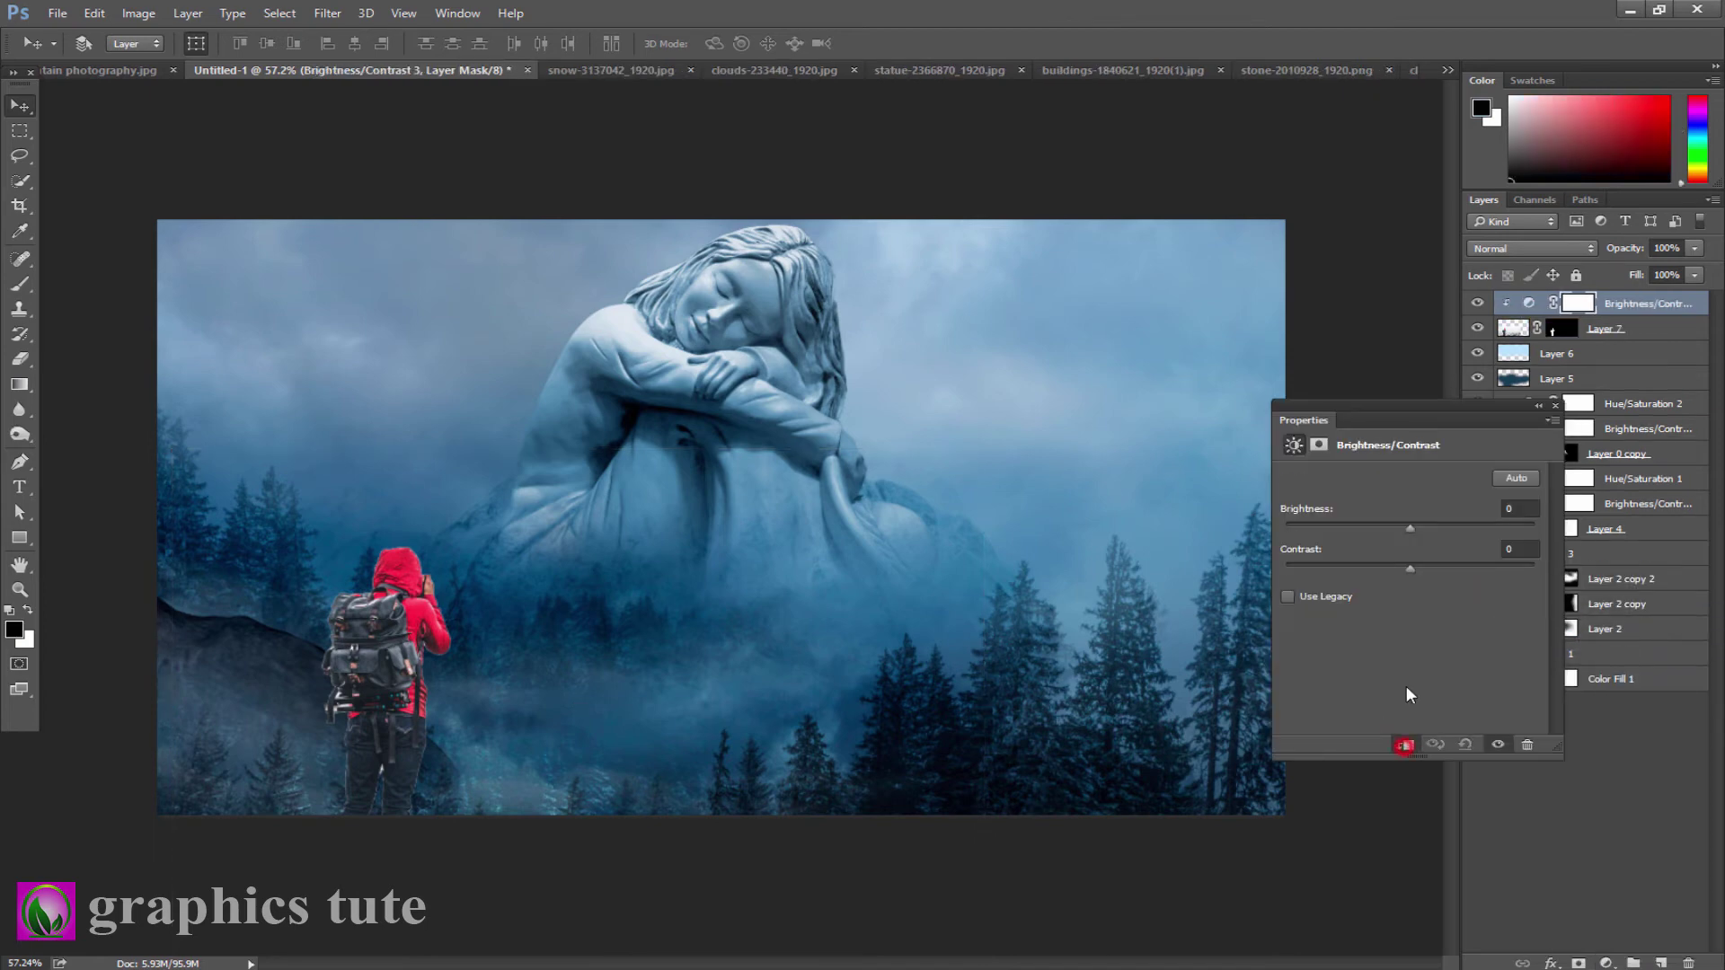
left_click_drag(1409, 530, 1371, 530)
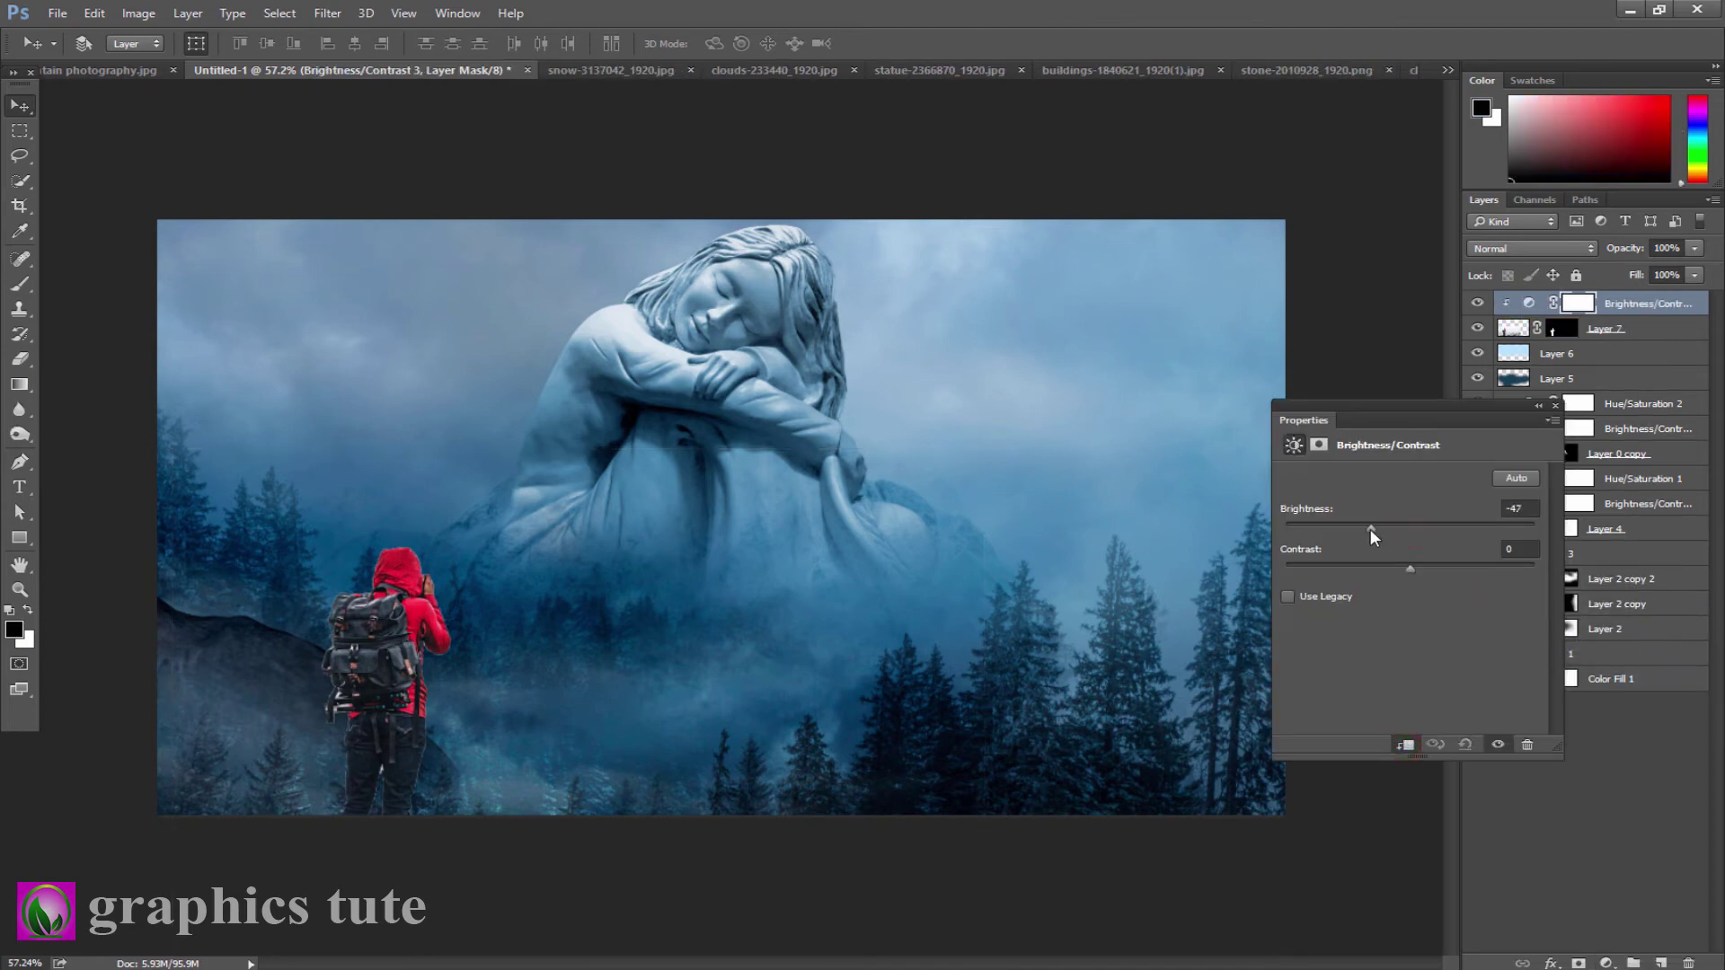
left_click(1556, 407)
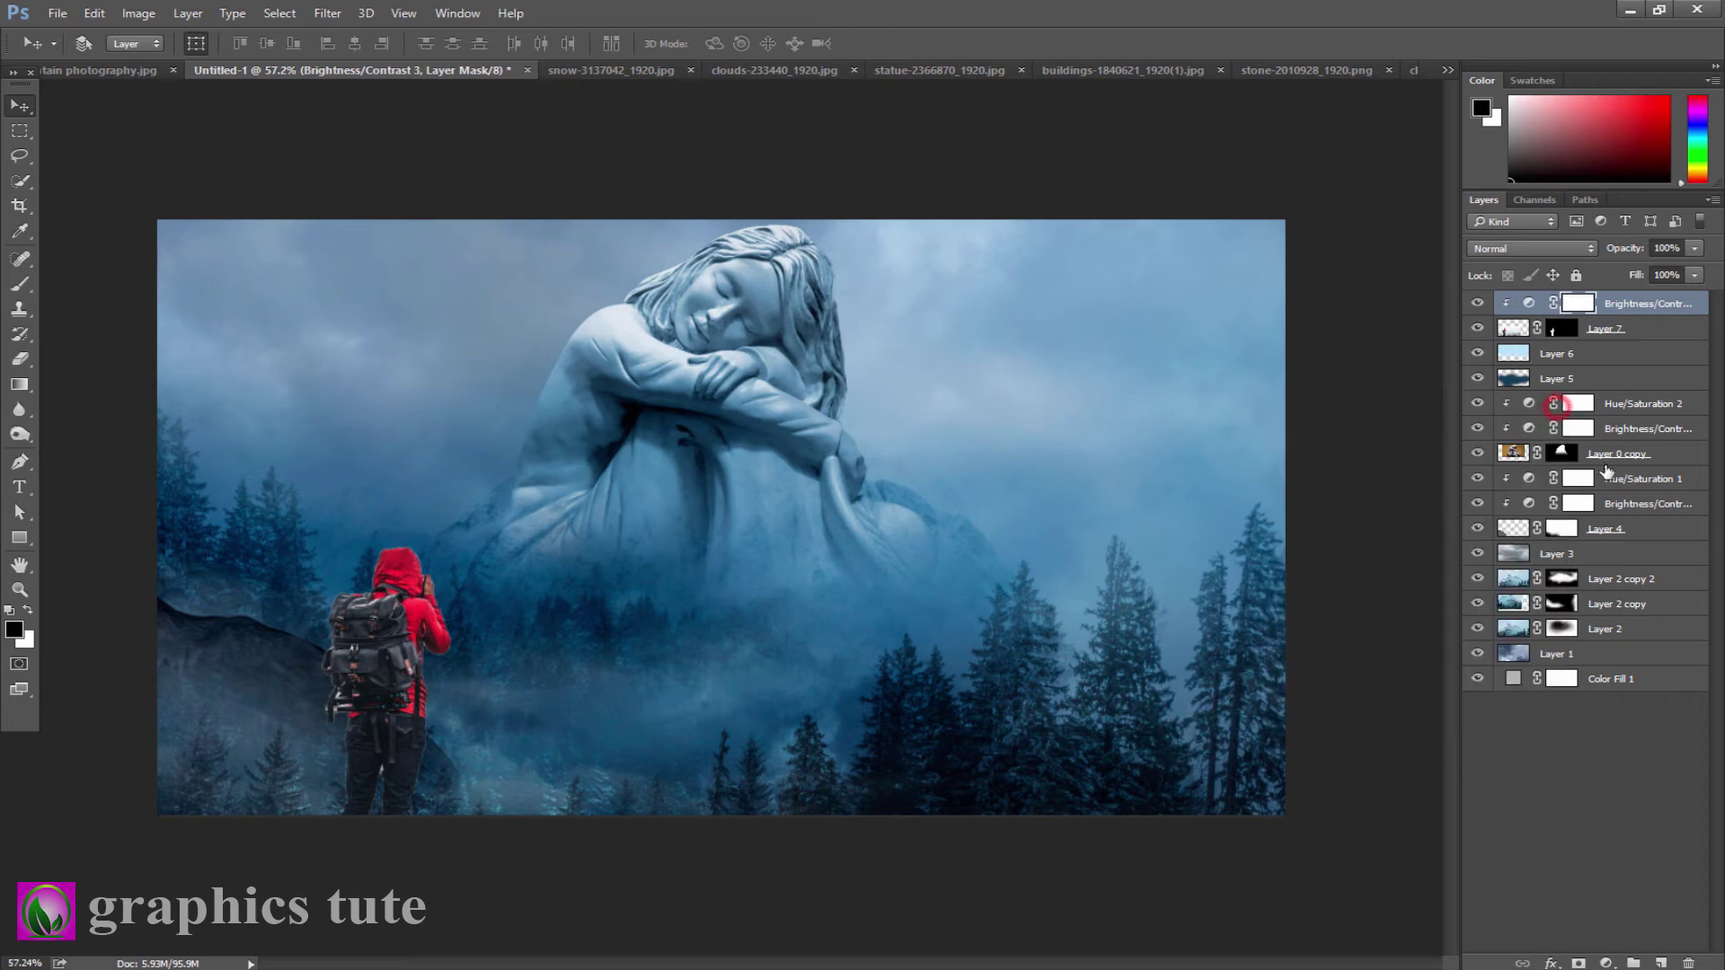
- Add a clipped Hue/Saturation layer to the hiker with Hue -2 and Saturation -9
left_click(1598, 962)
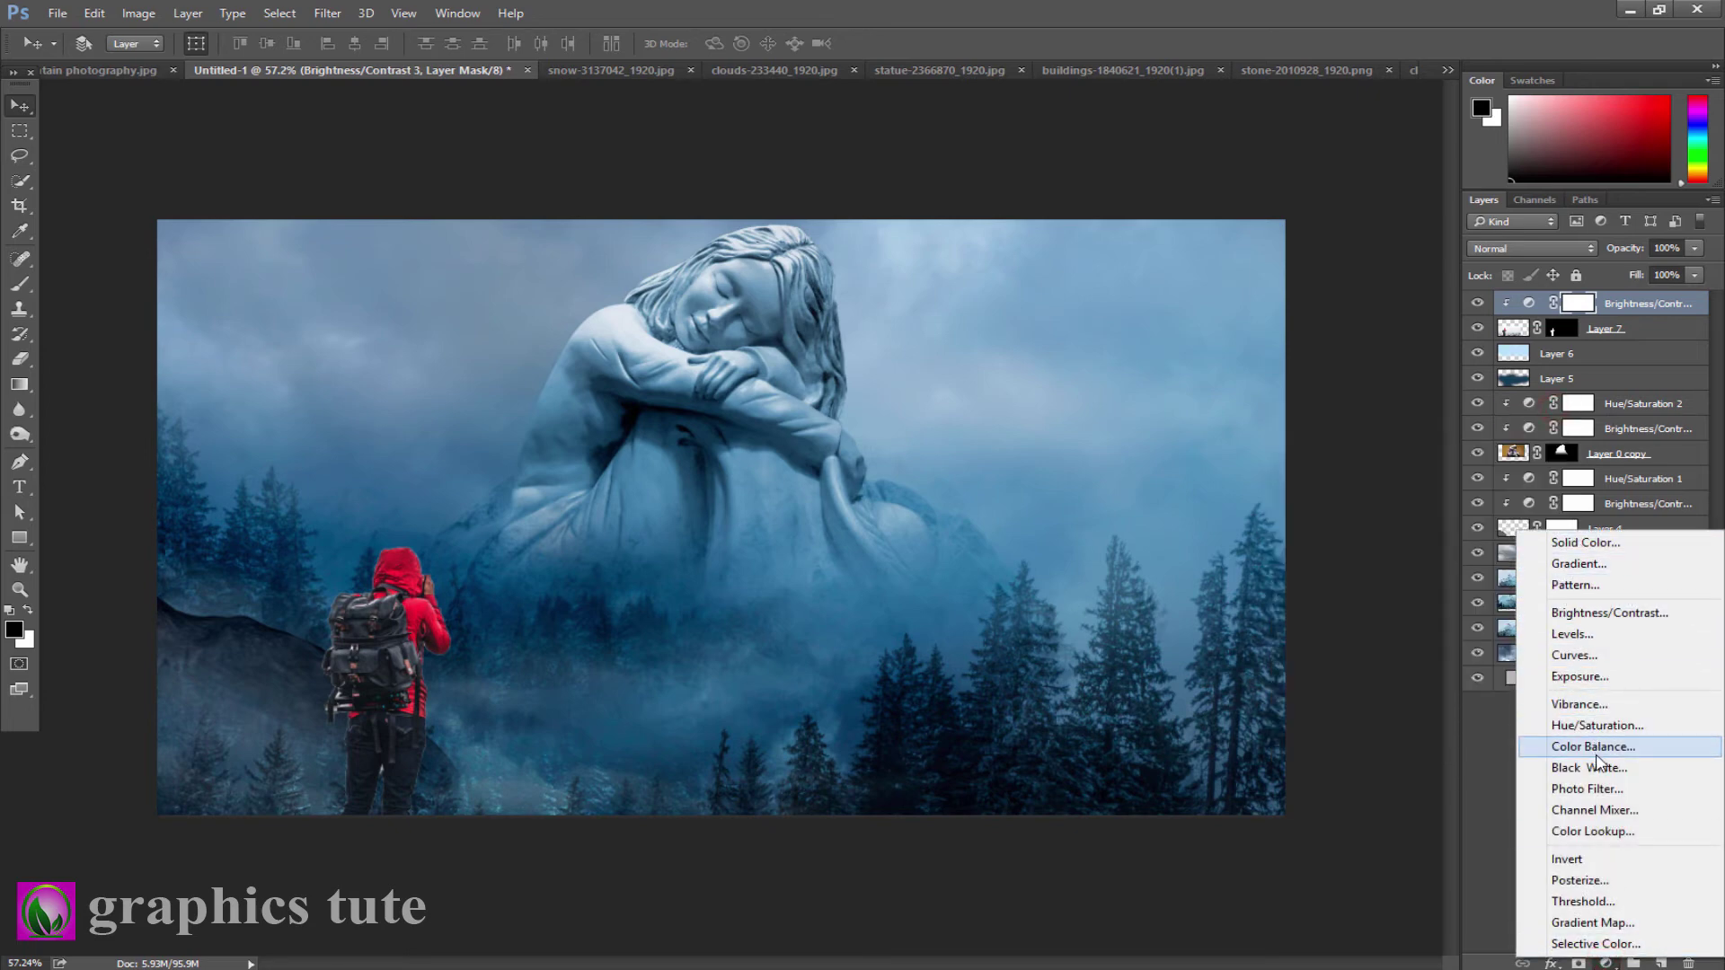
left_click(1596, 725)
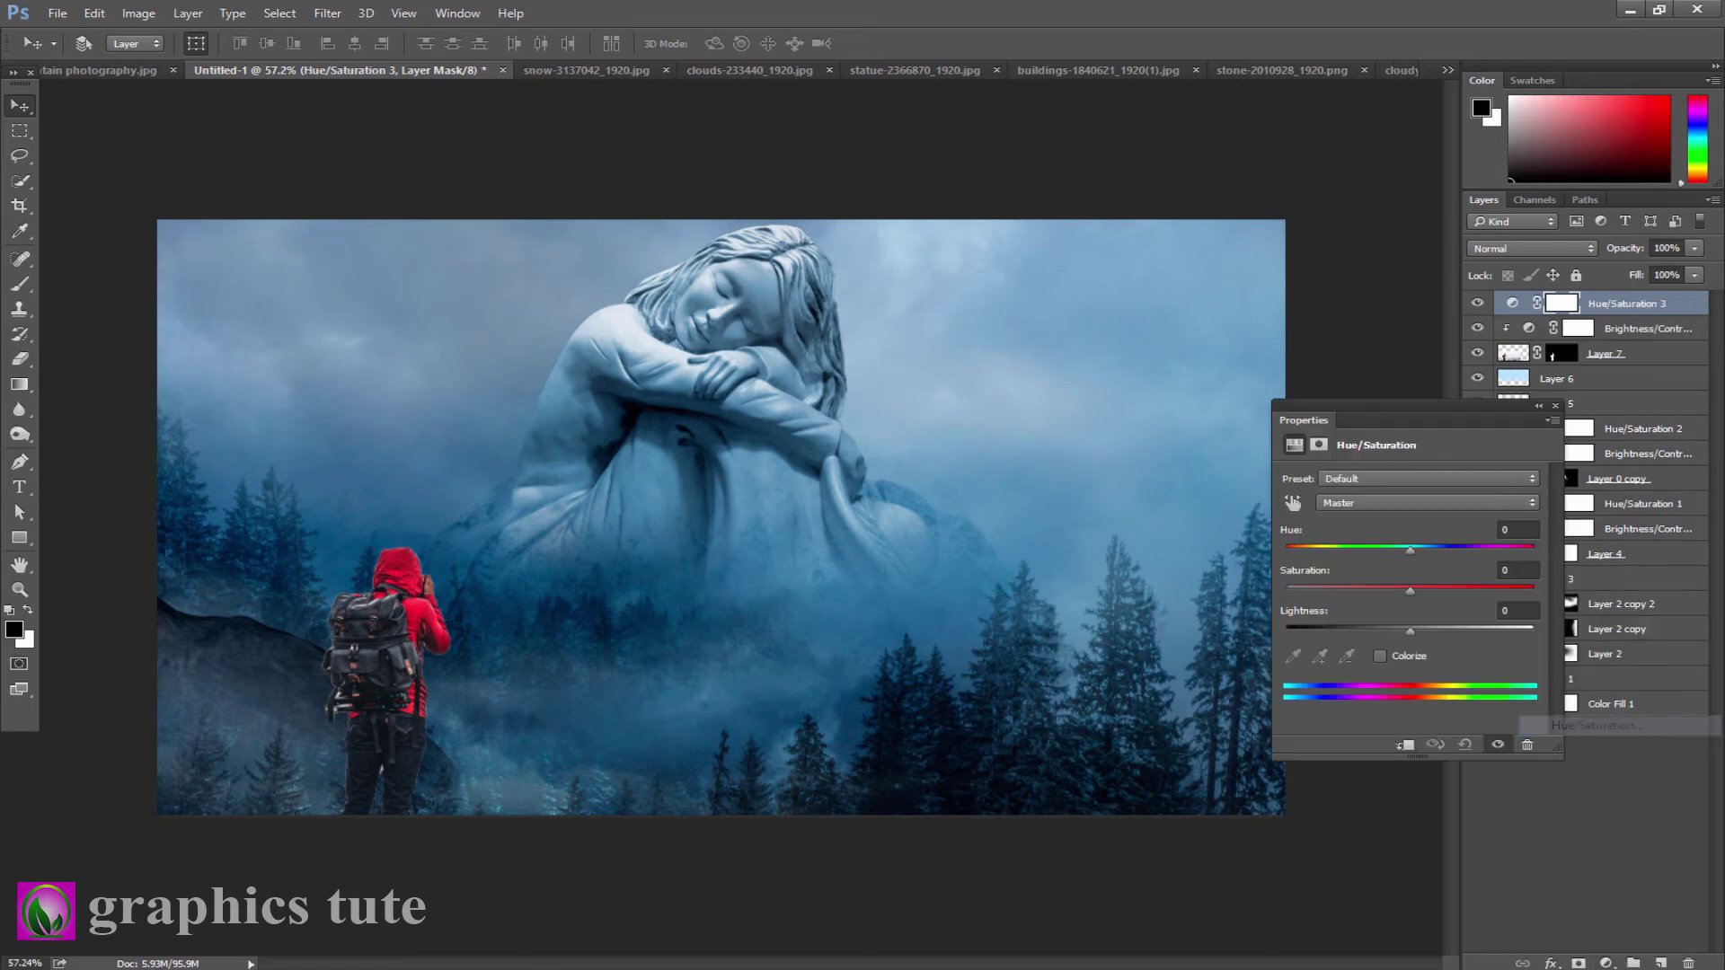
left_click(1407, 745)
mouse_move(1411, 548)
left_mouse_down()
mouse_move(1460, 547)
mouse_move(1405, 561)
mouse_move(1401, 598)
left_mouse_up()
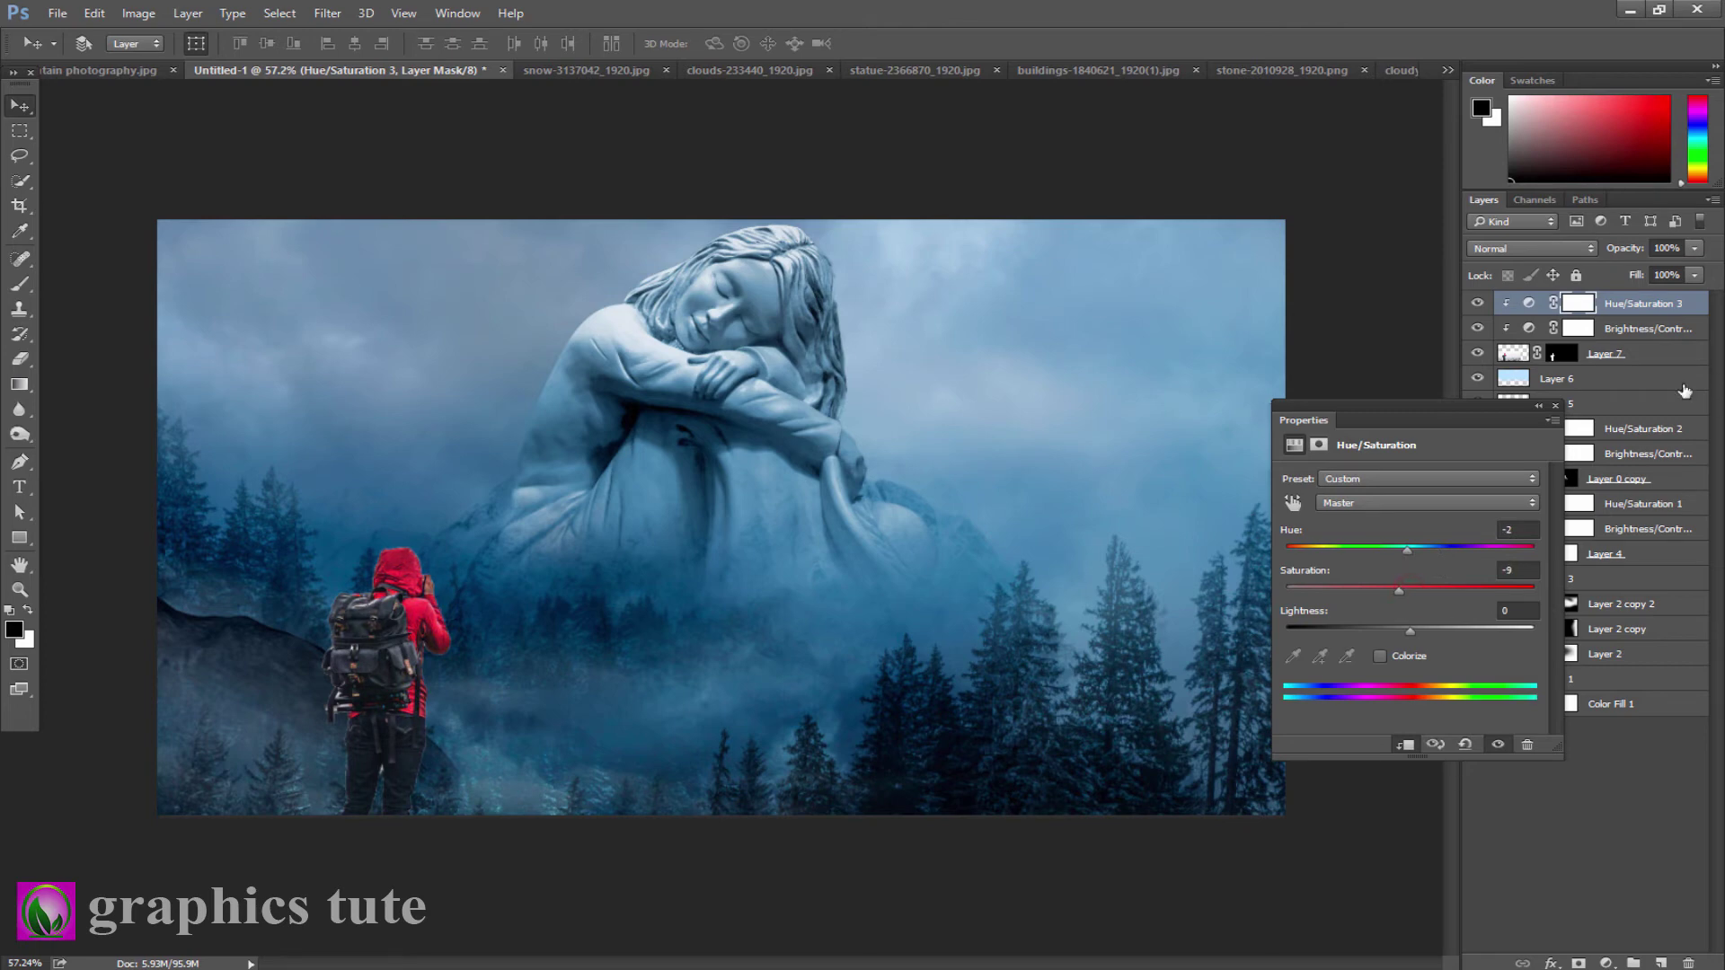
left_click(1554, 405)
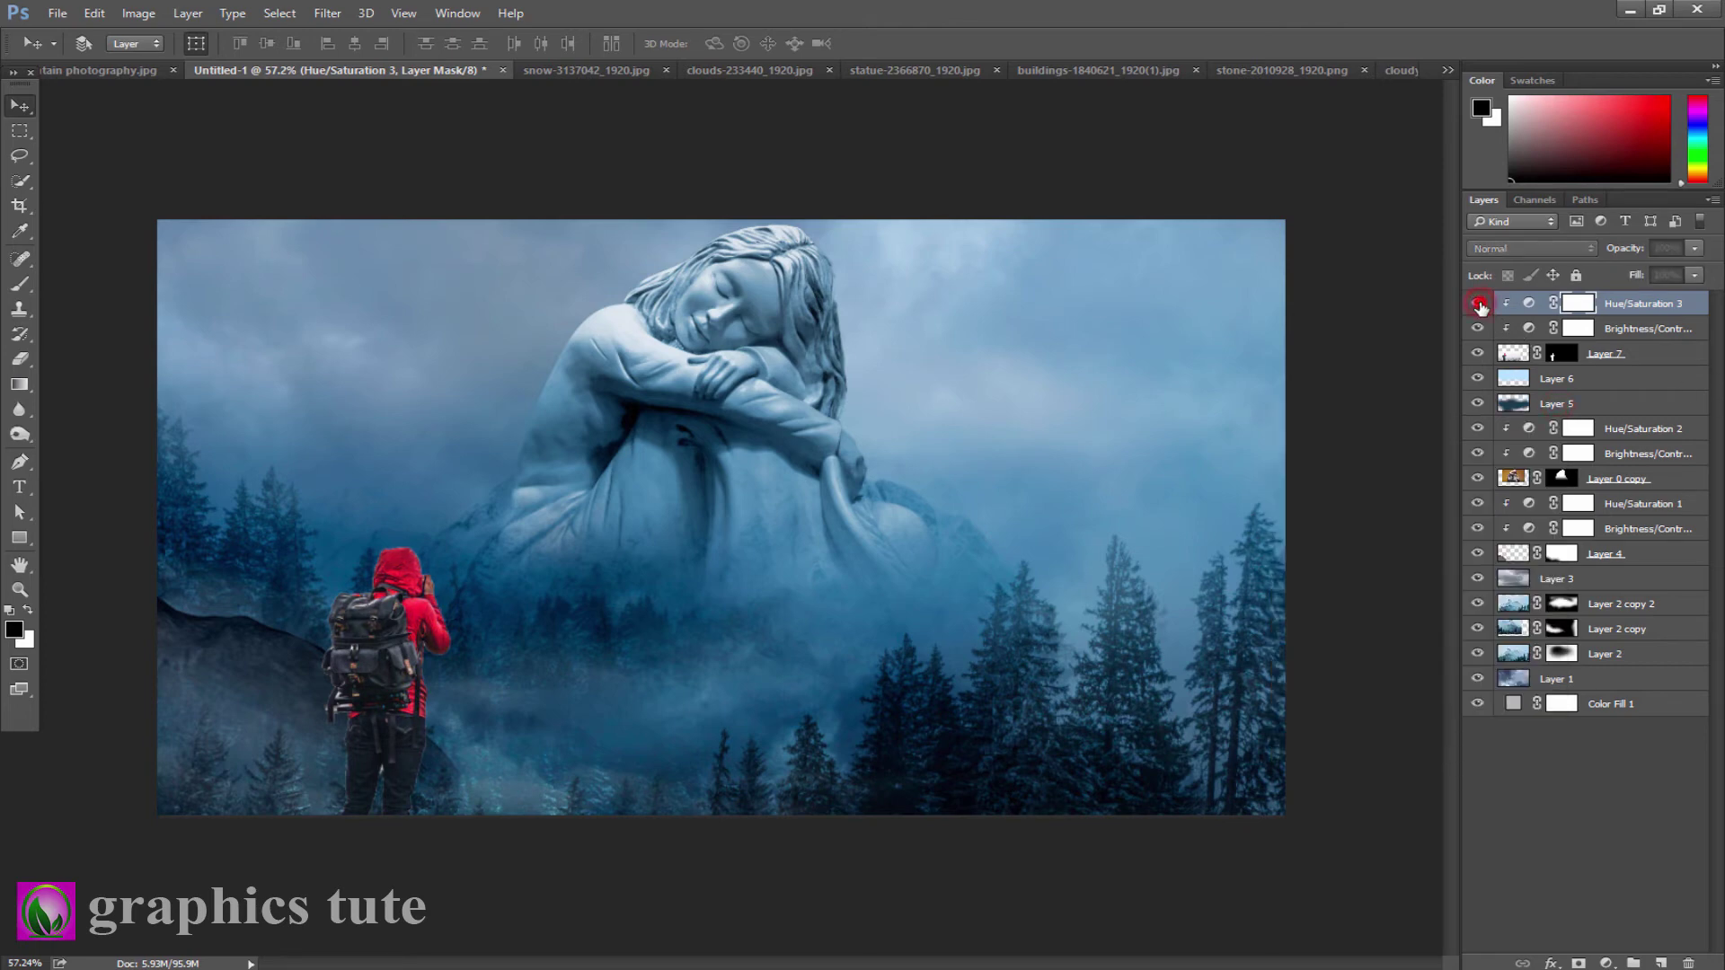
left_click(1606, 963)
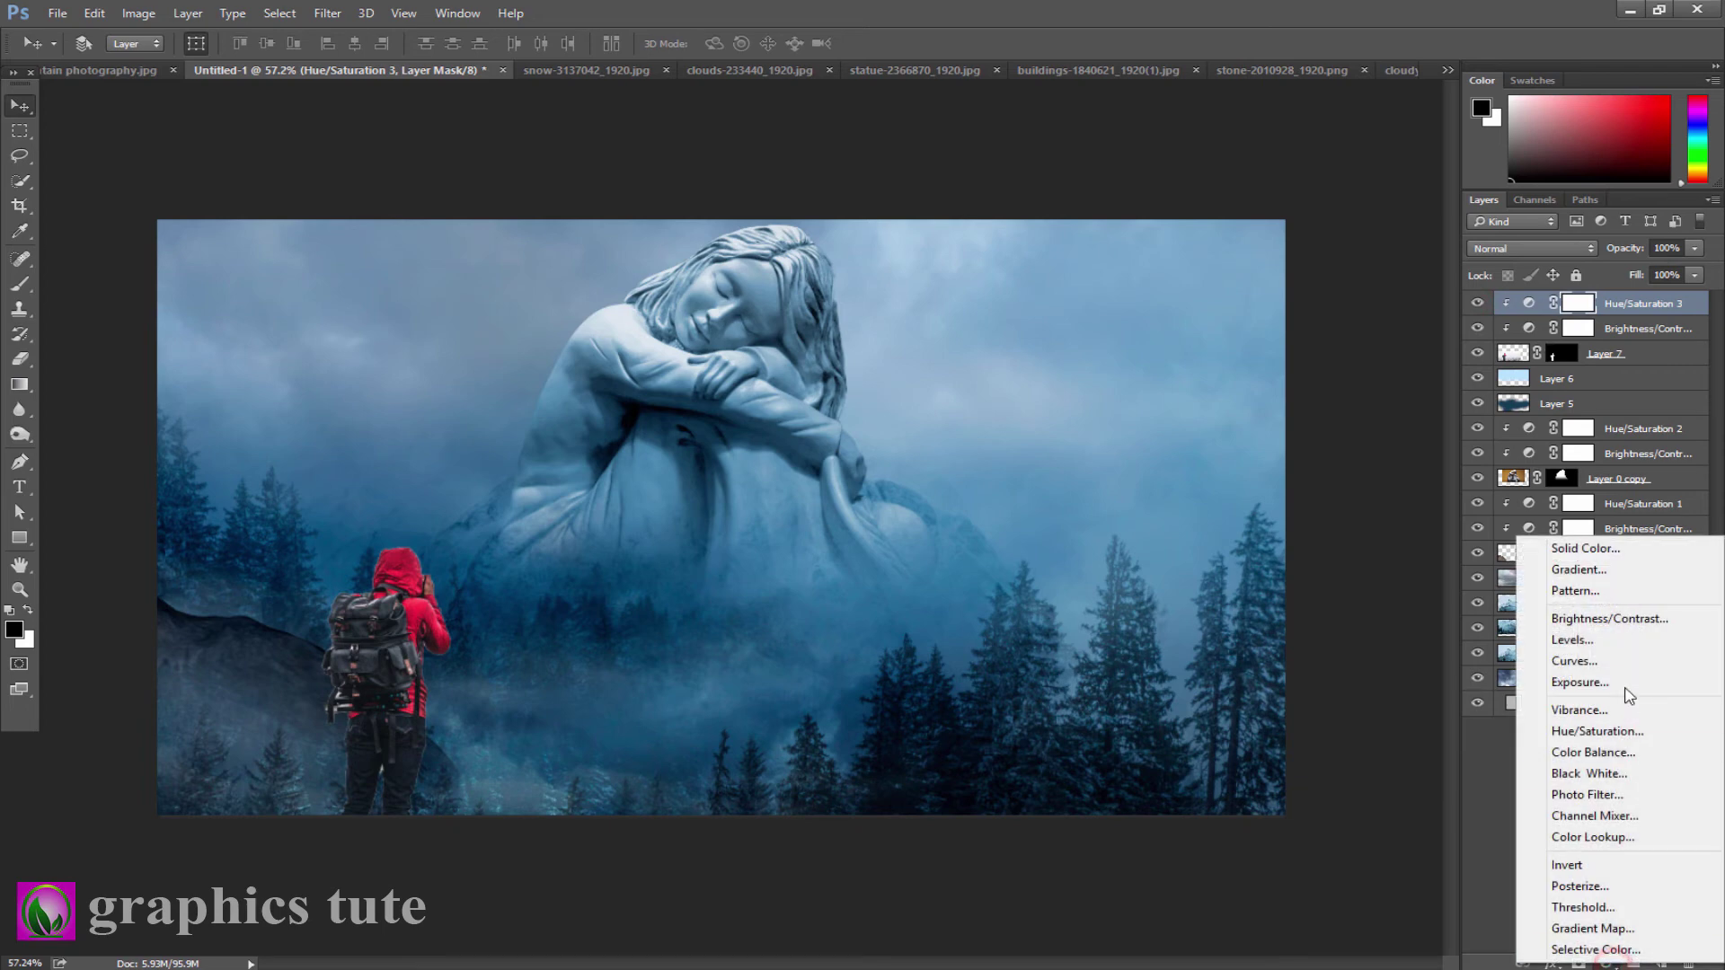
- Add a dark-blue gradient fill layer, reversed so the dark end sits at the bottom
left_click(1606, 573)
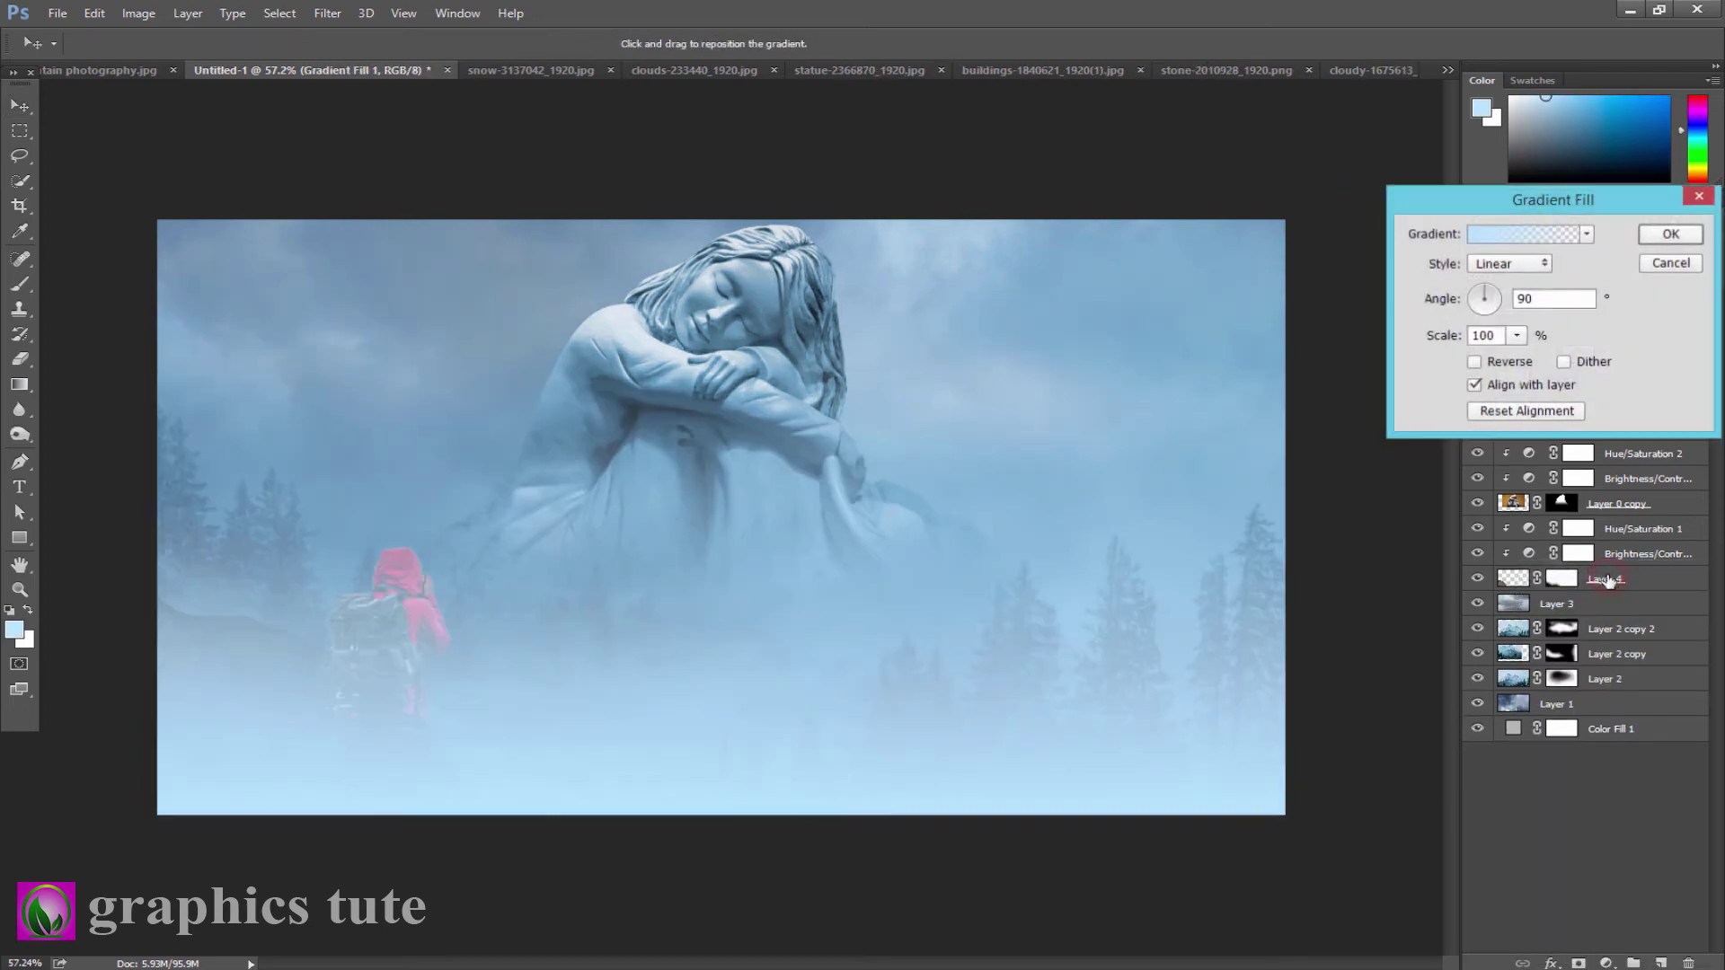
left_click(1585, 235)
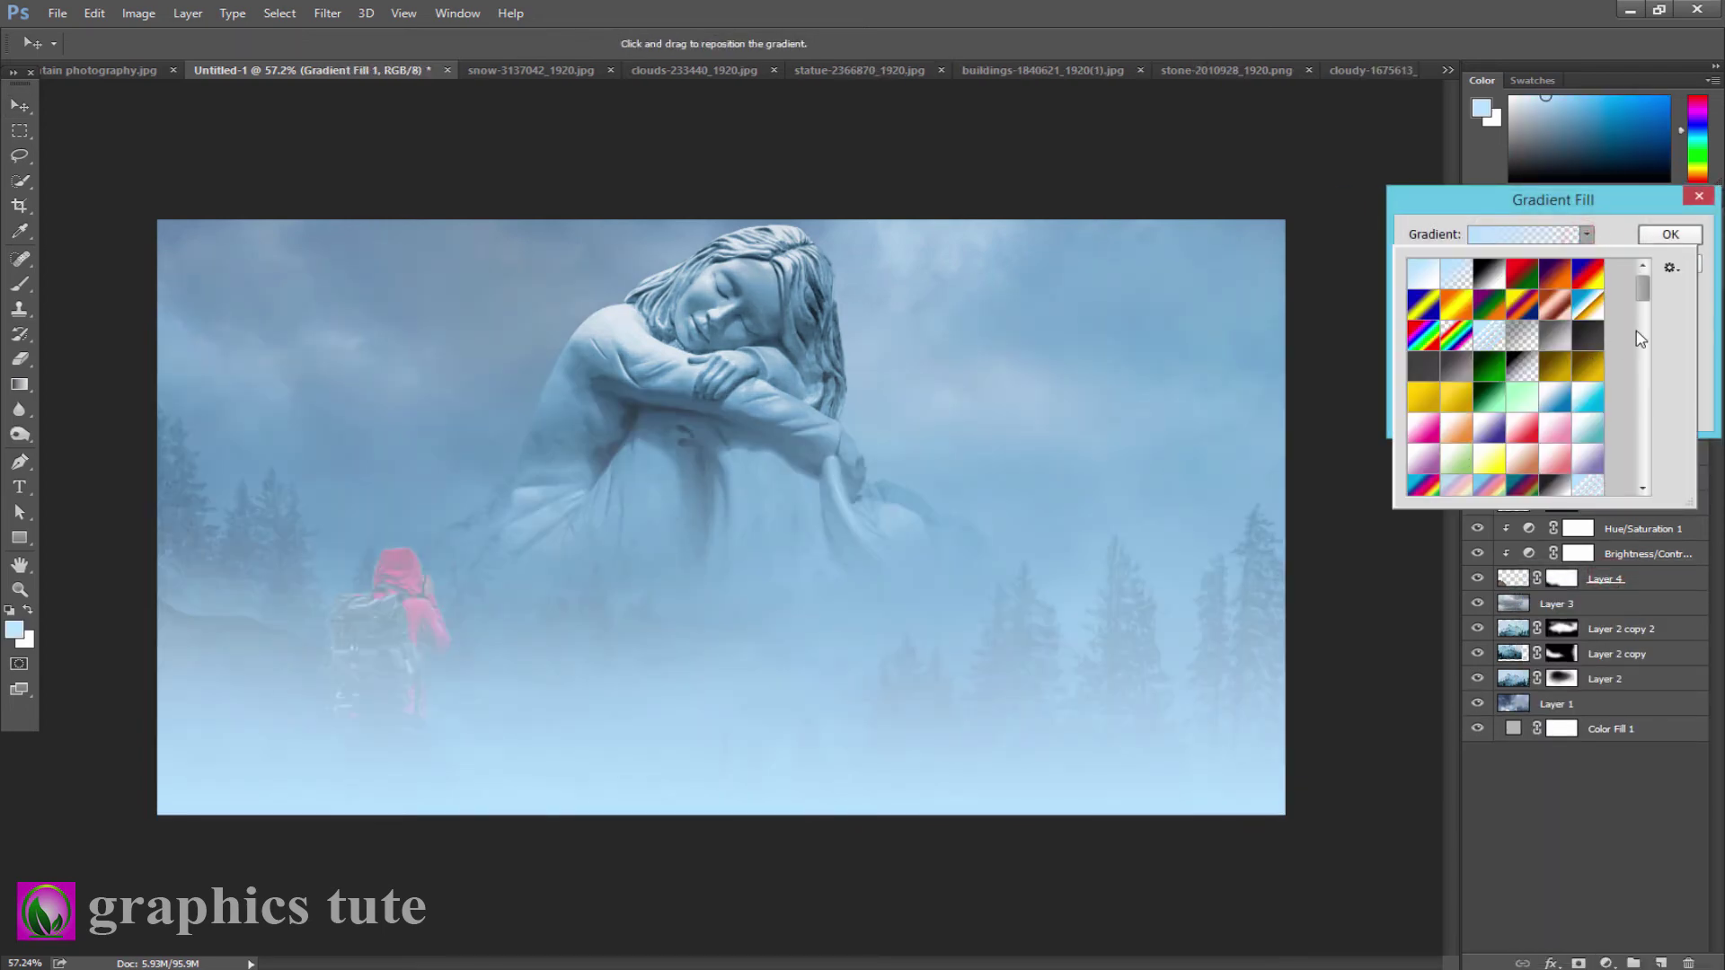
scroll(1644, 328, "down", 10)
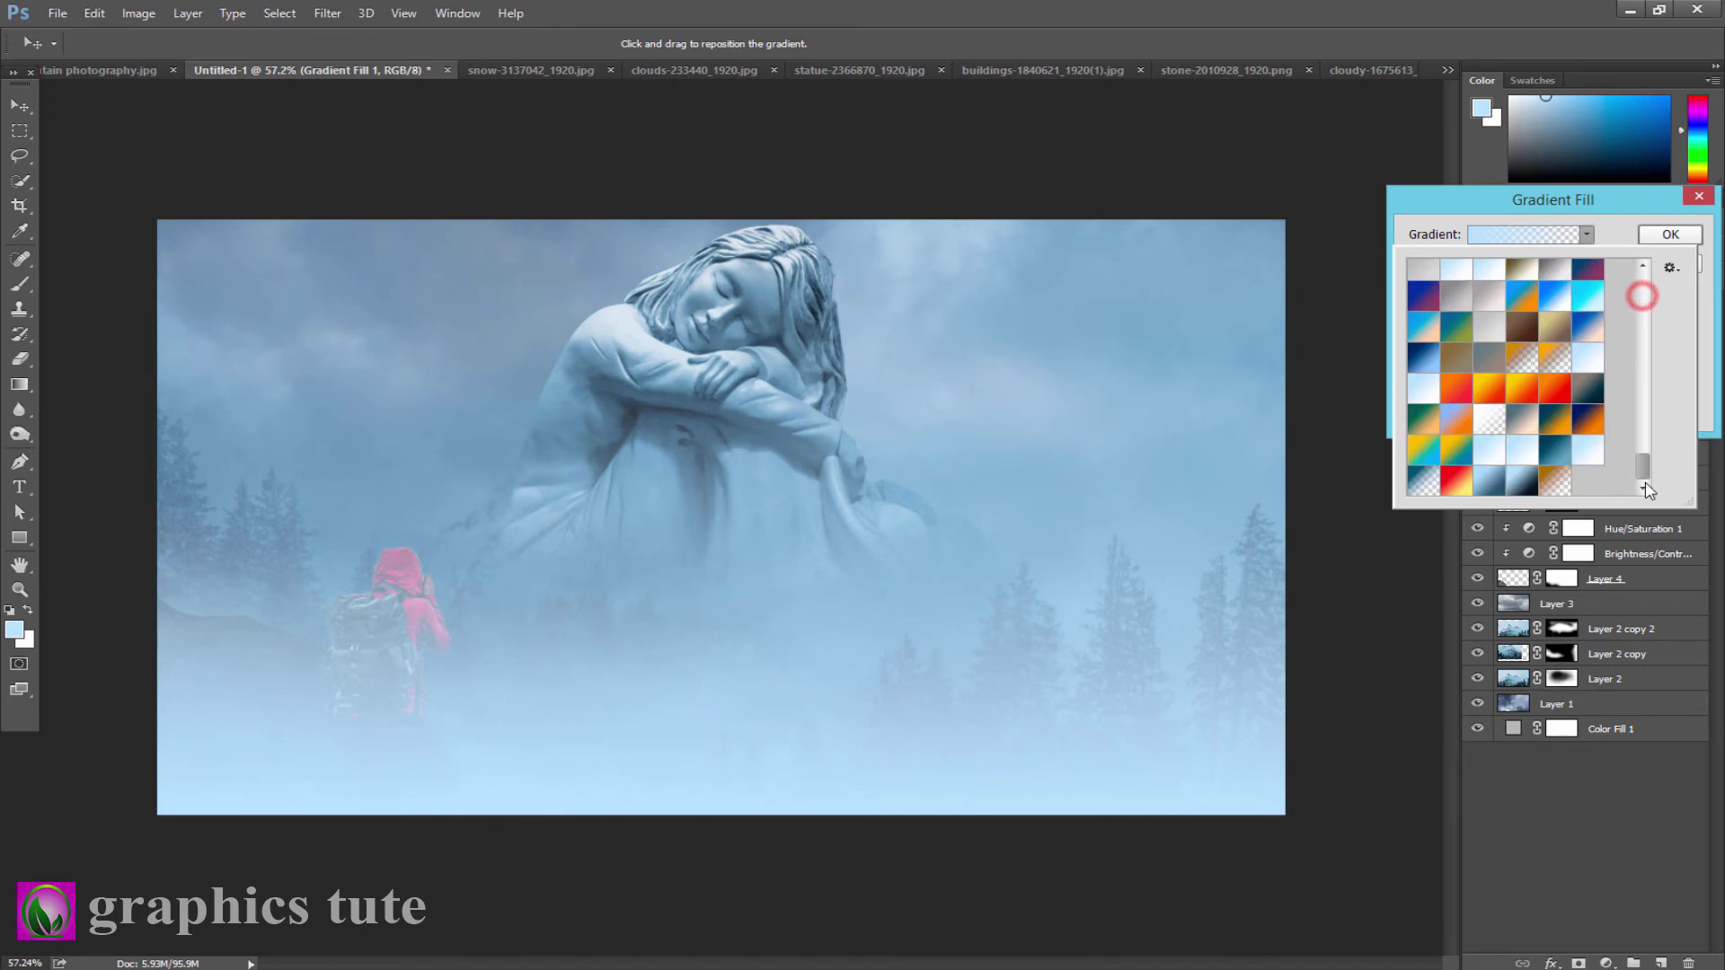
left_click(1522, 489)
left_click(1615, 242)
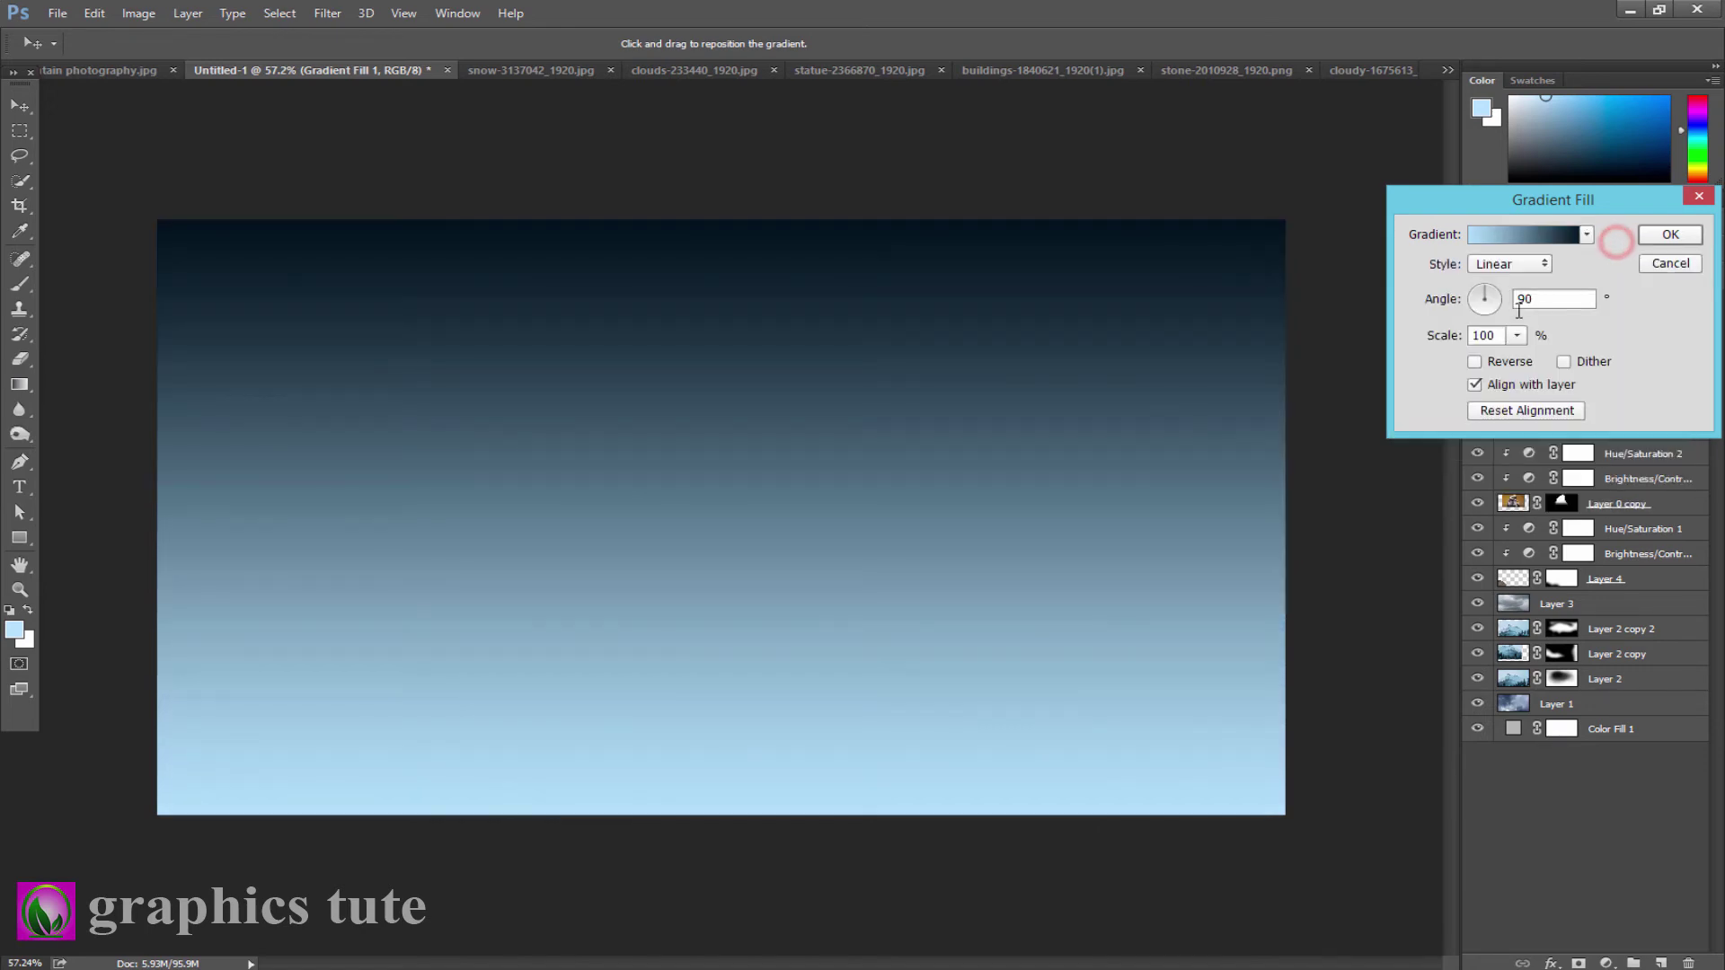
left_click(1666, 236)
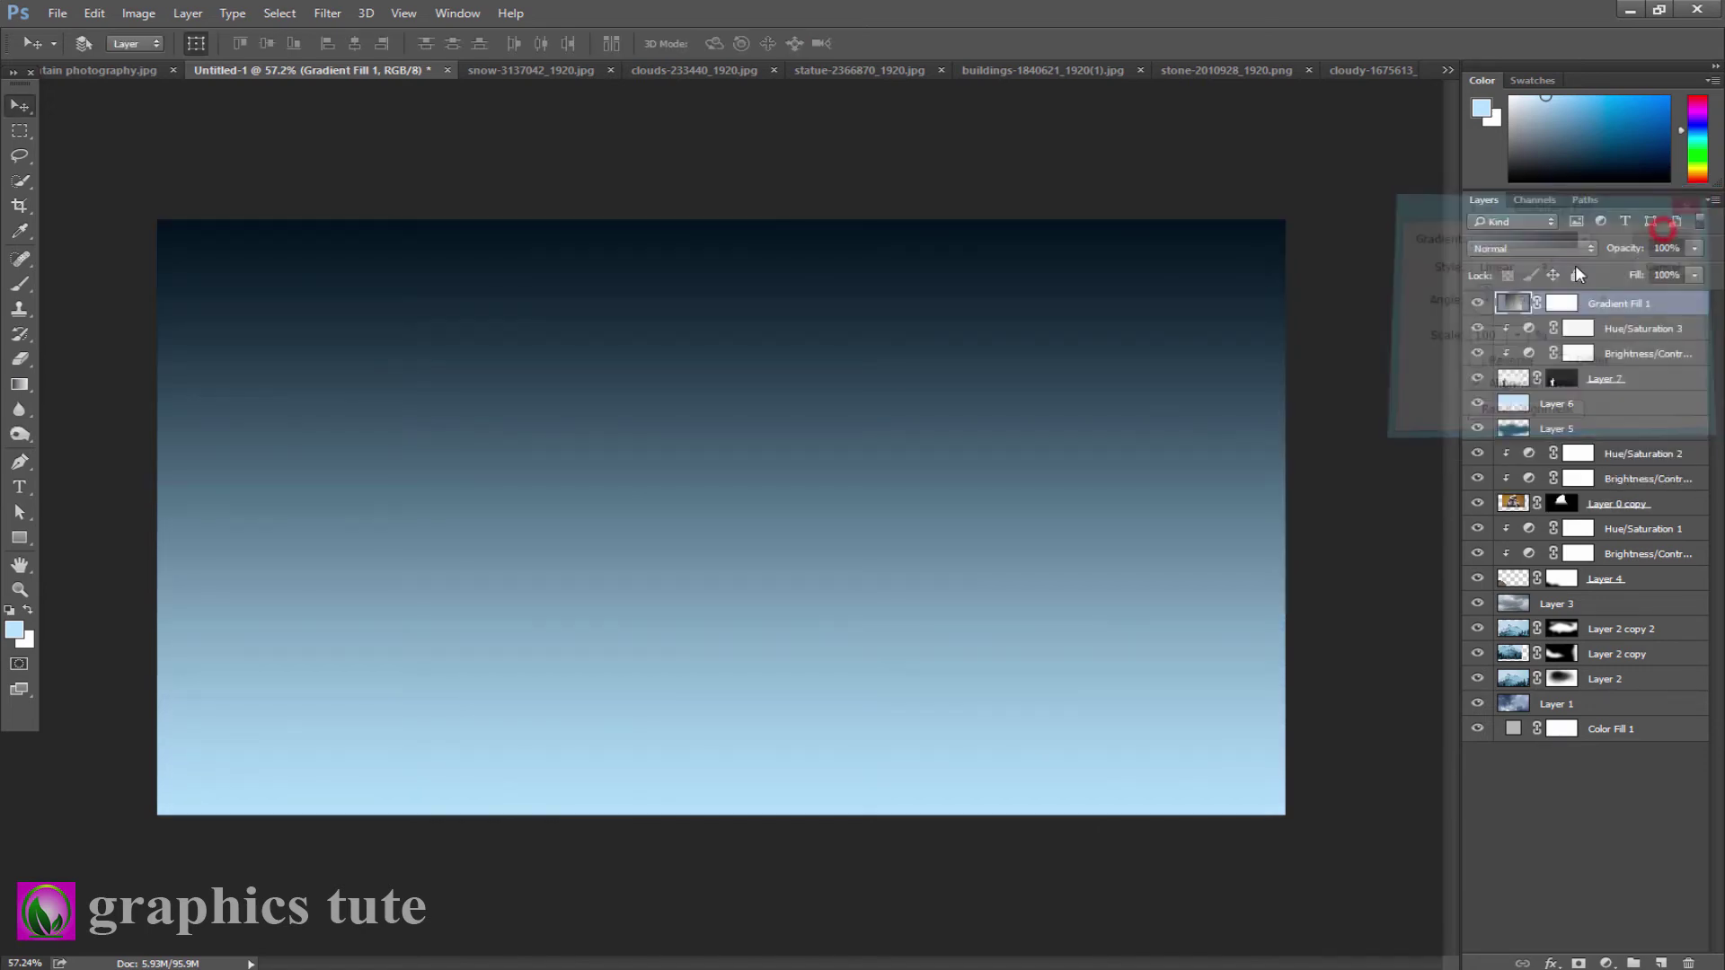
double_click(1518, 307)
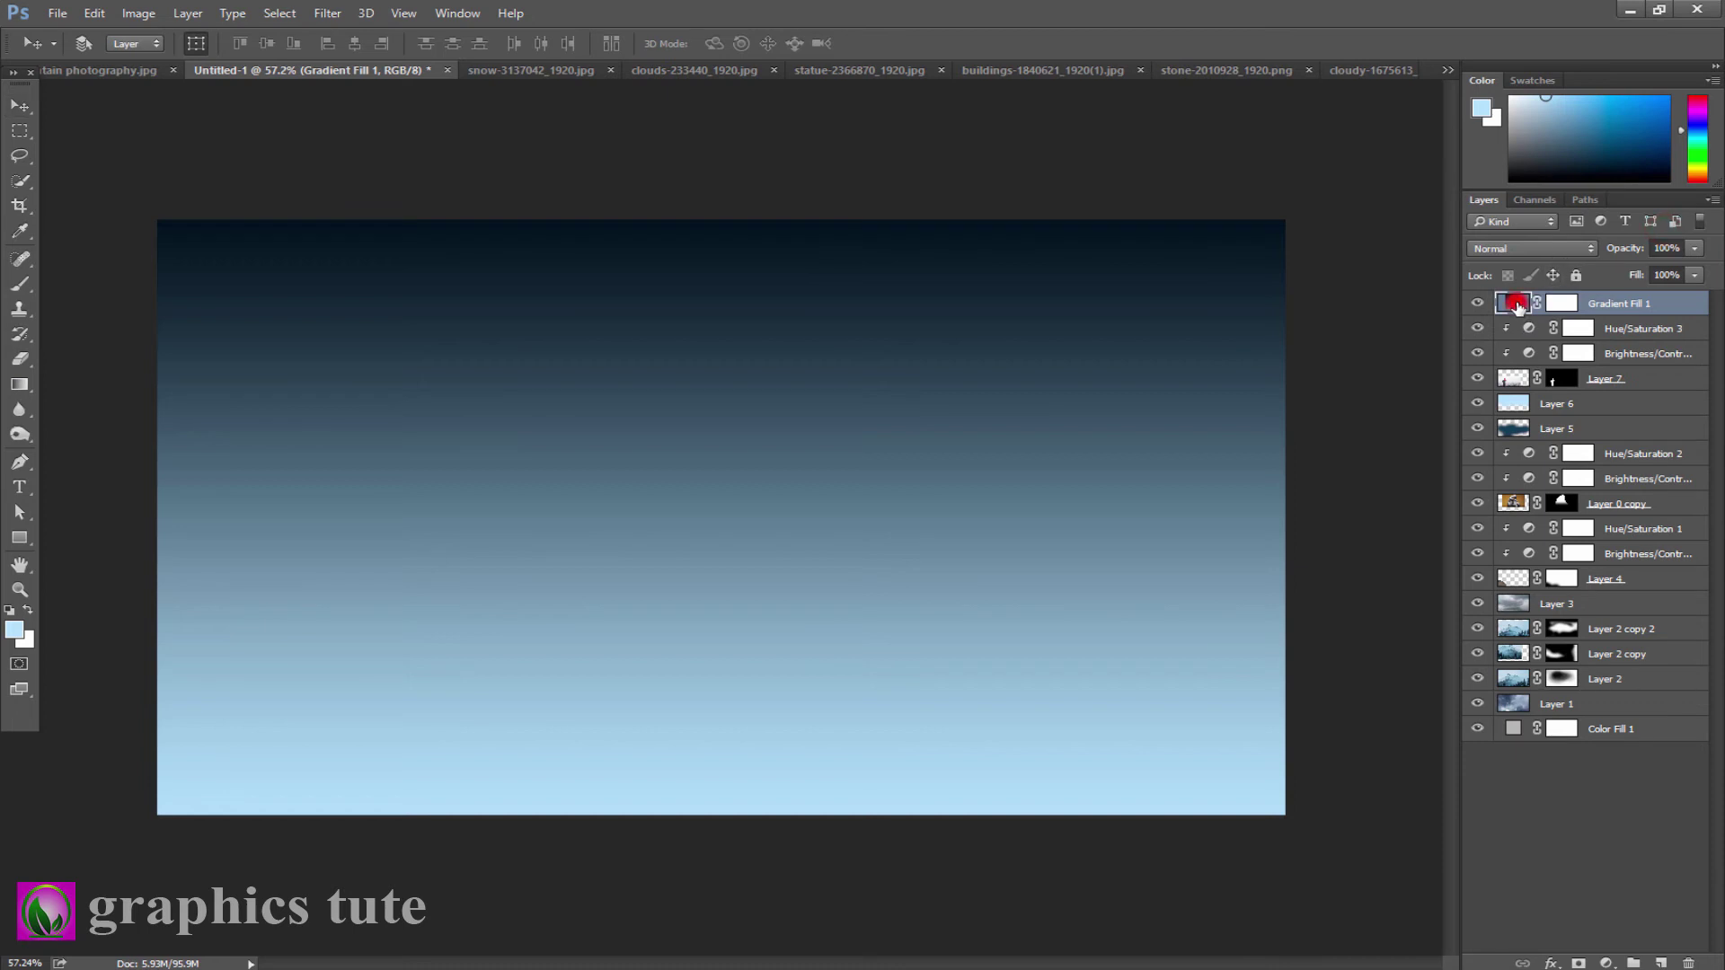
left_click(1475, 361)
left_click(1670, 236)
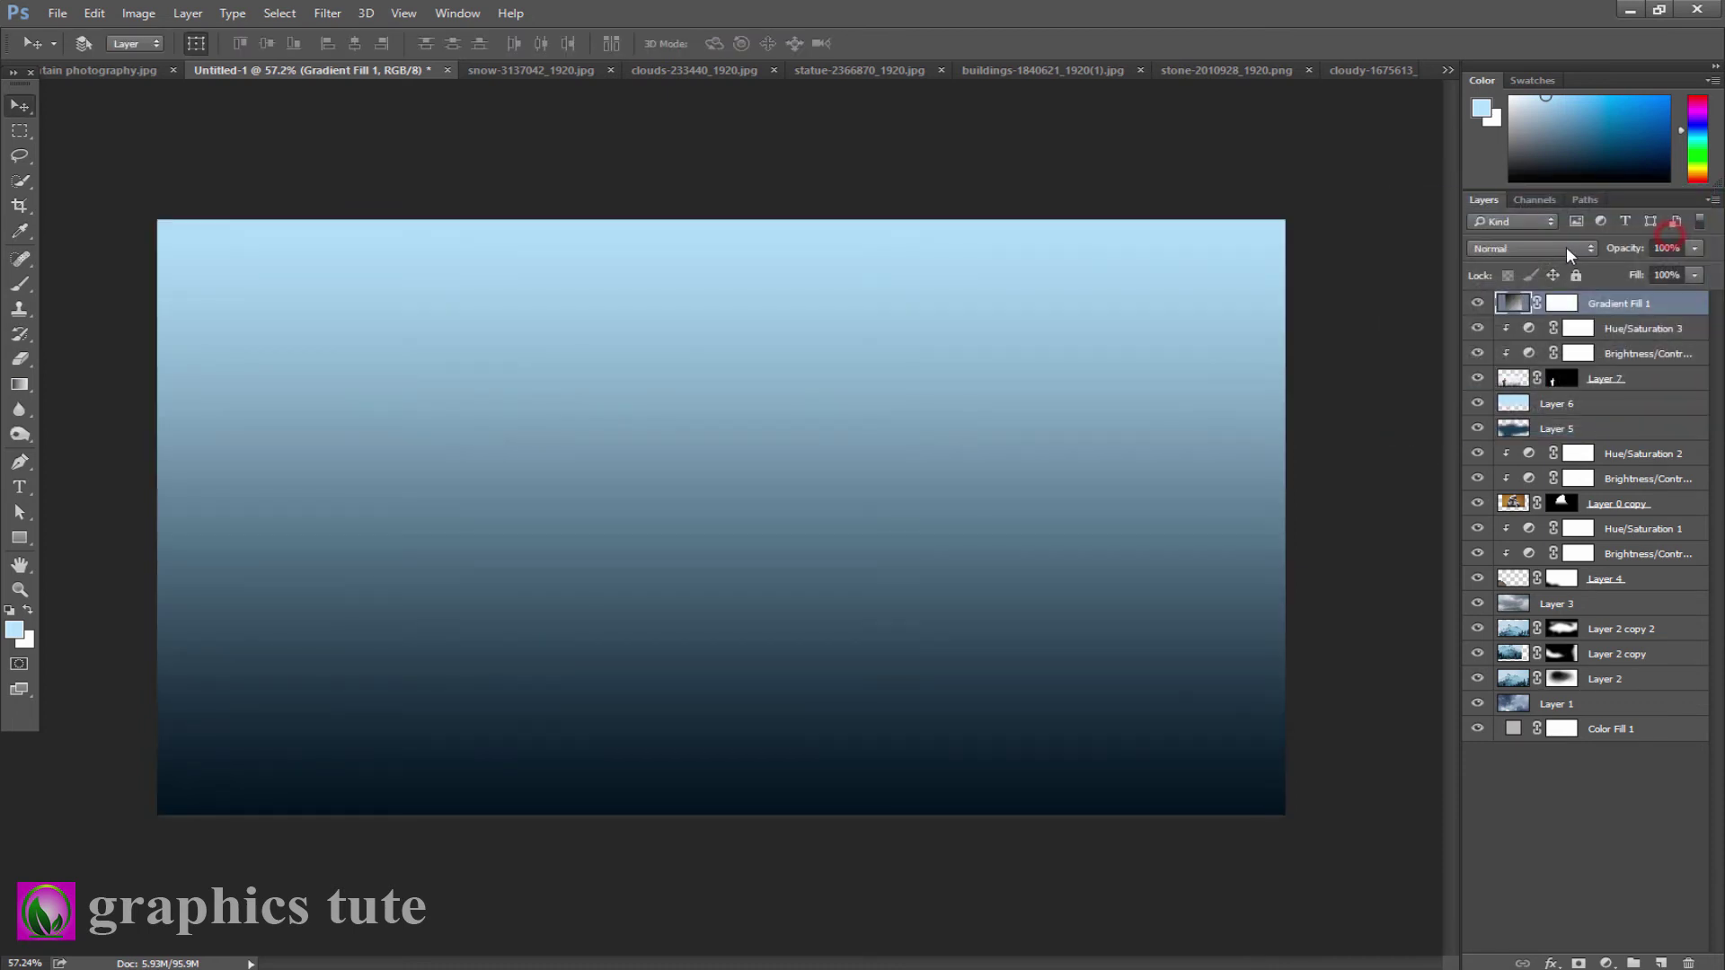
- Blend the gradient fill in Soft Light at 37% opacity
left_click(1531, 248)
left_click(1498, 449)
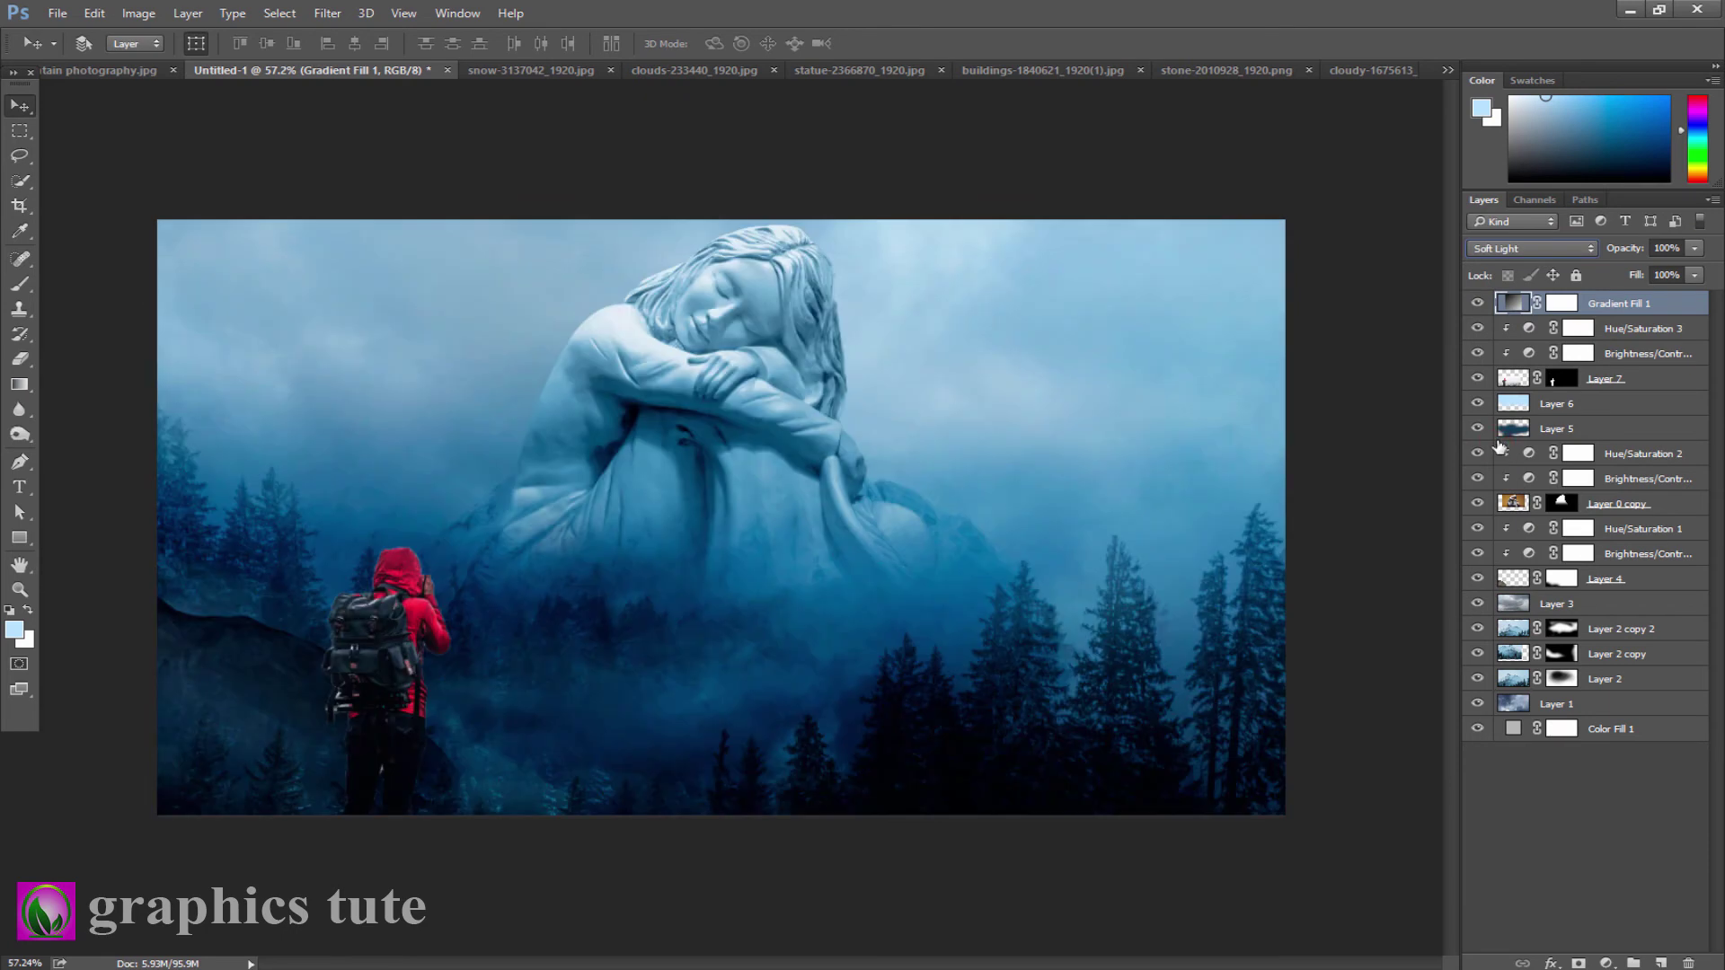
left_click_drag(1630, 249, 1584, 253)
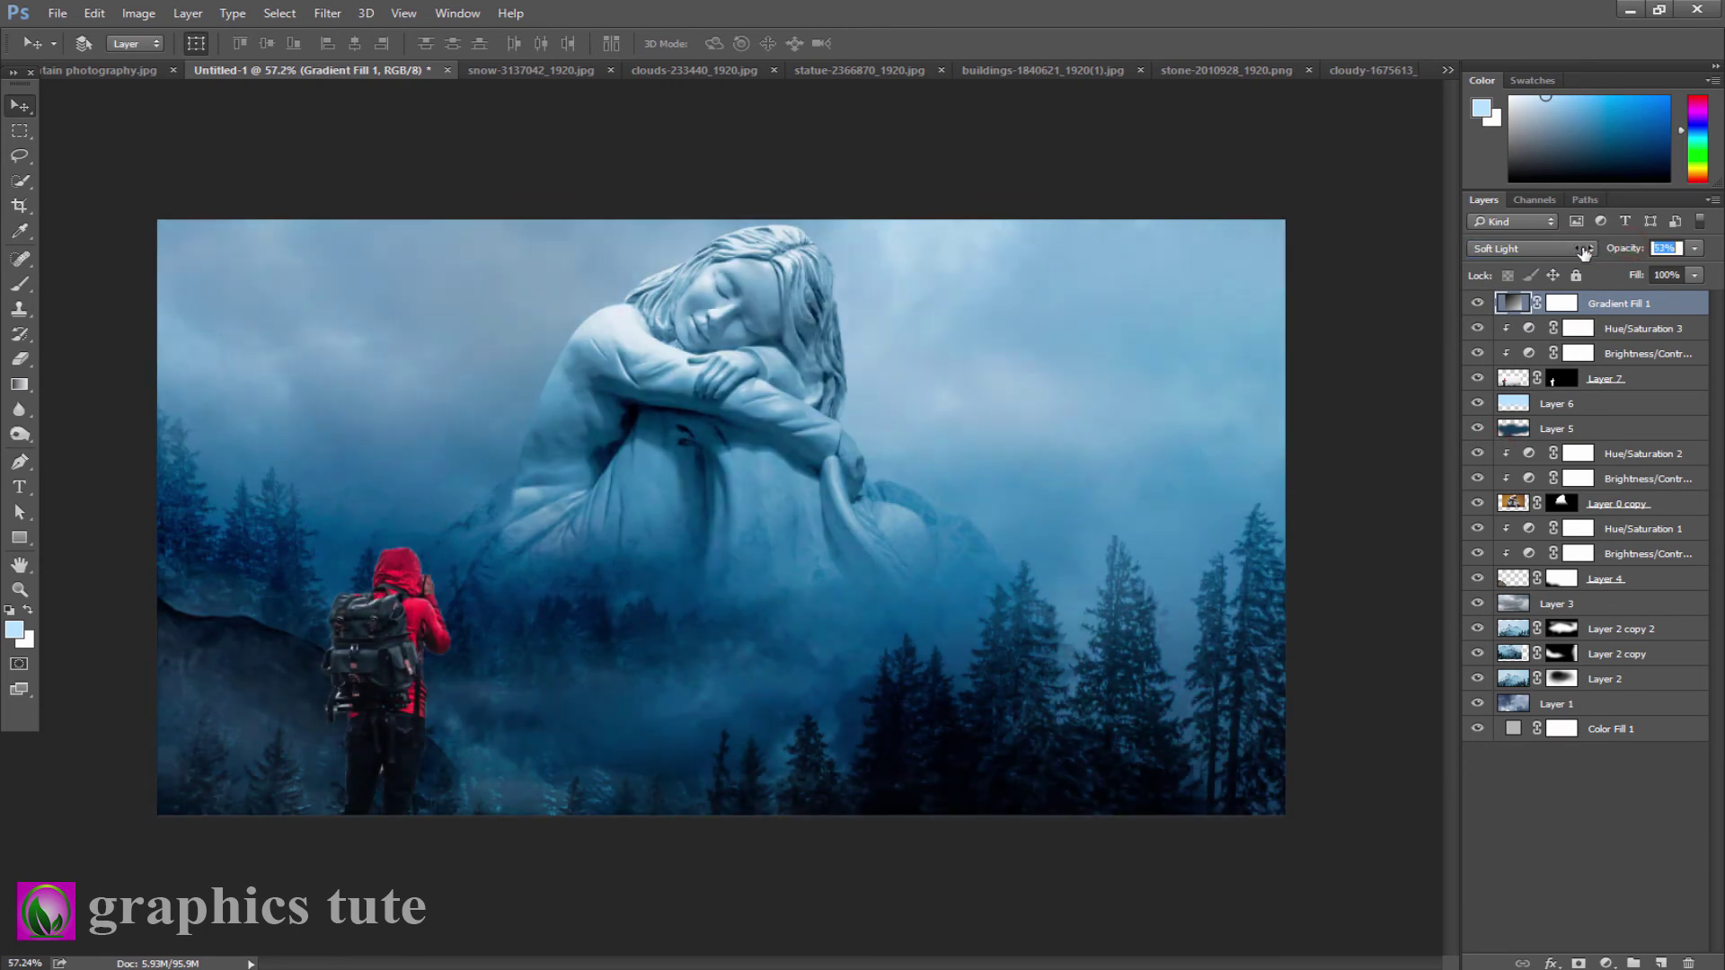
key("Return")
left_click(1481, 304)
left_click_drag(1626, 254, 1617, 255)
key("Return")
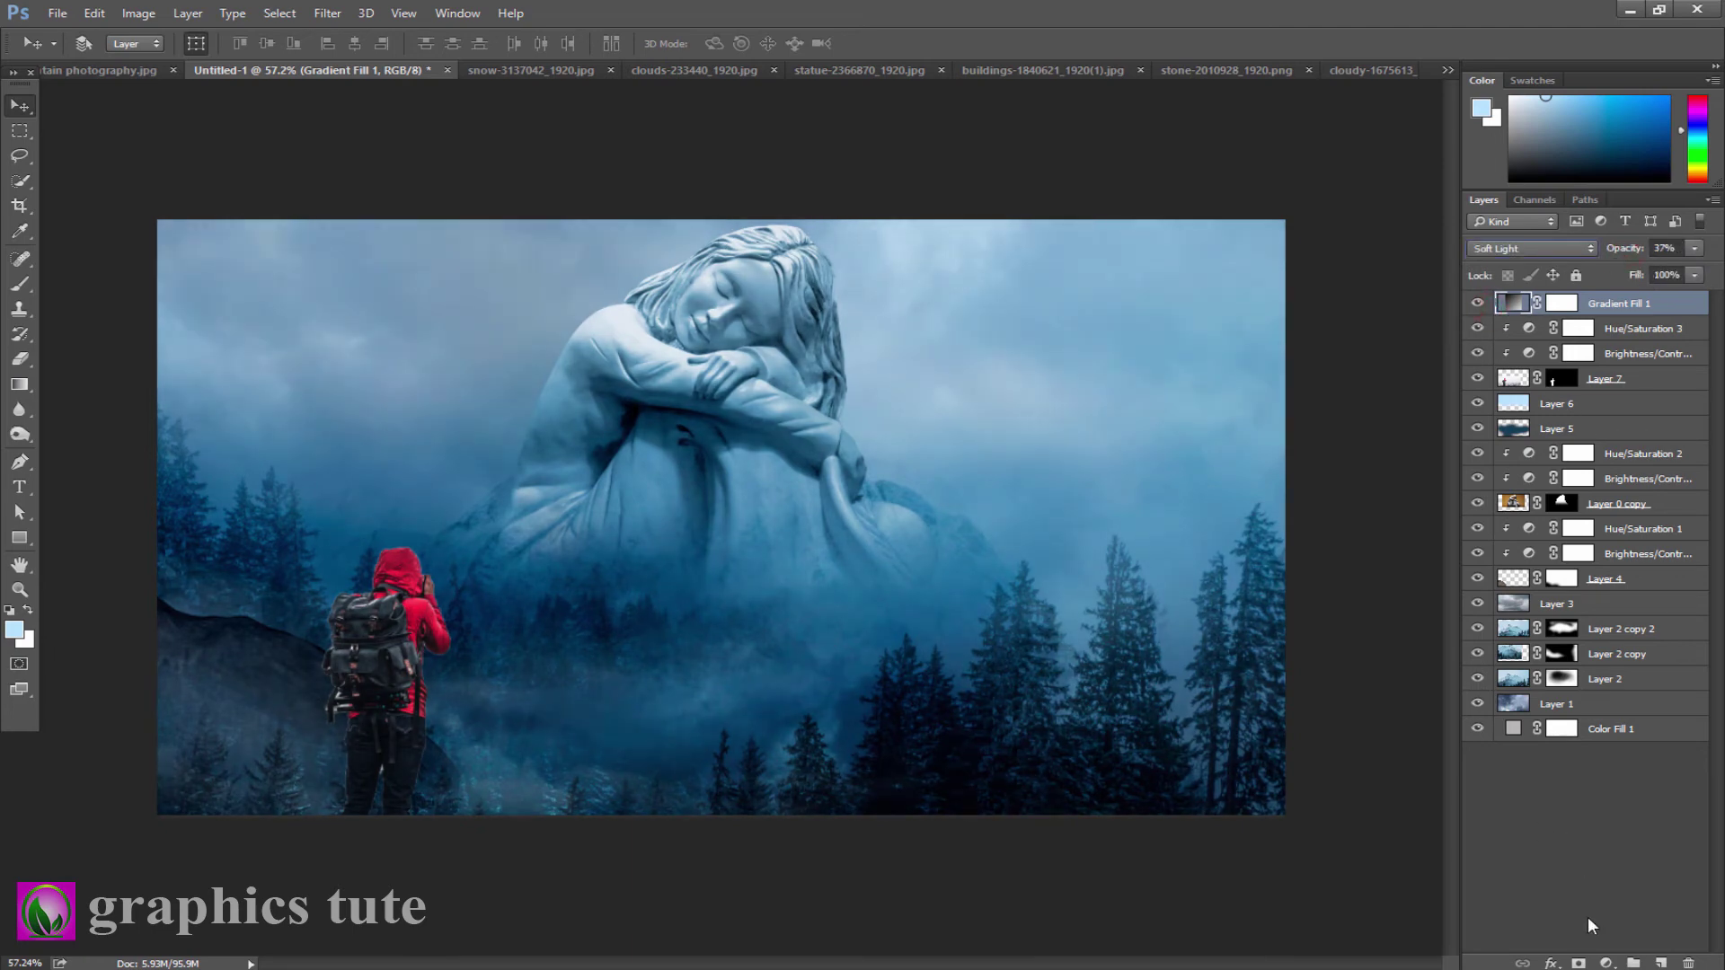
left_click(1606, 963)
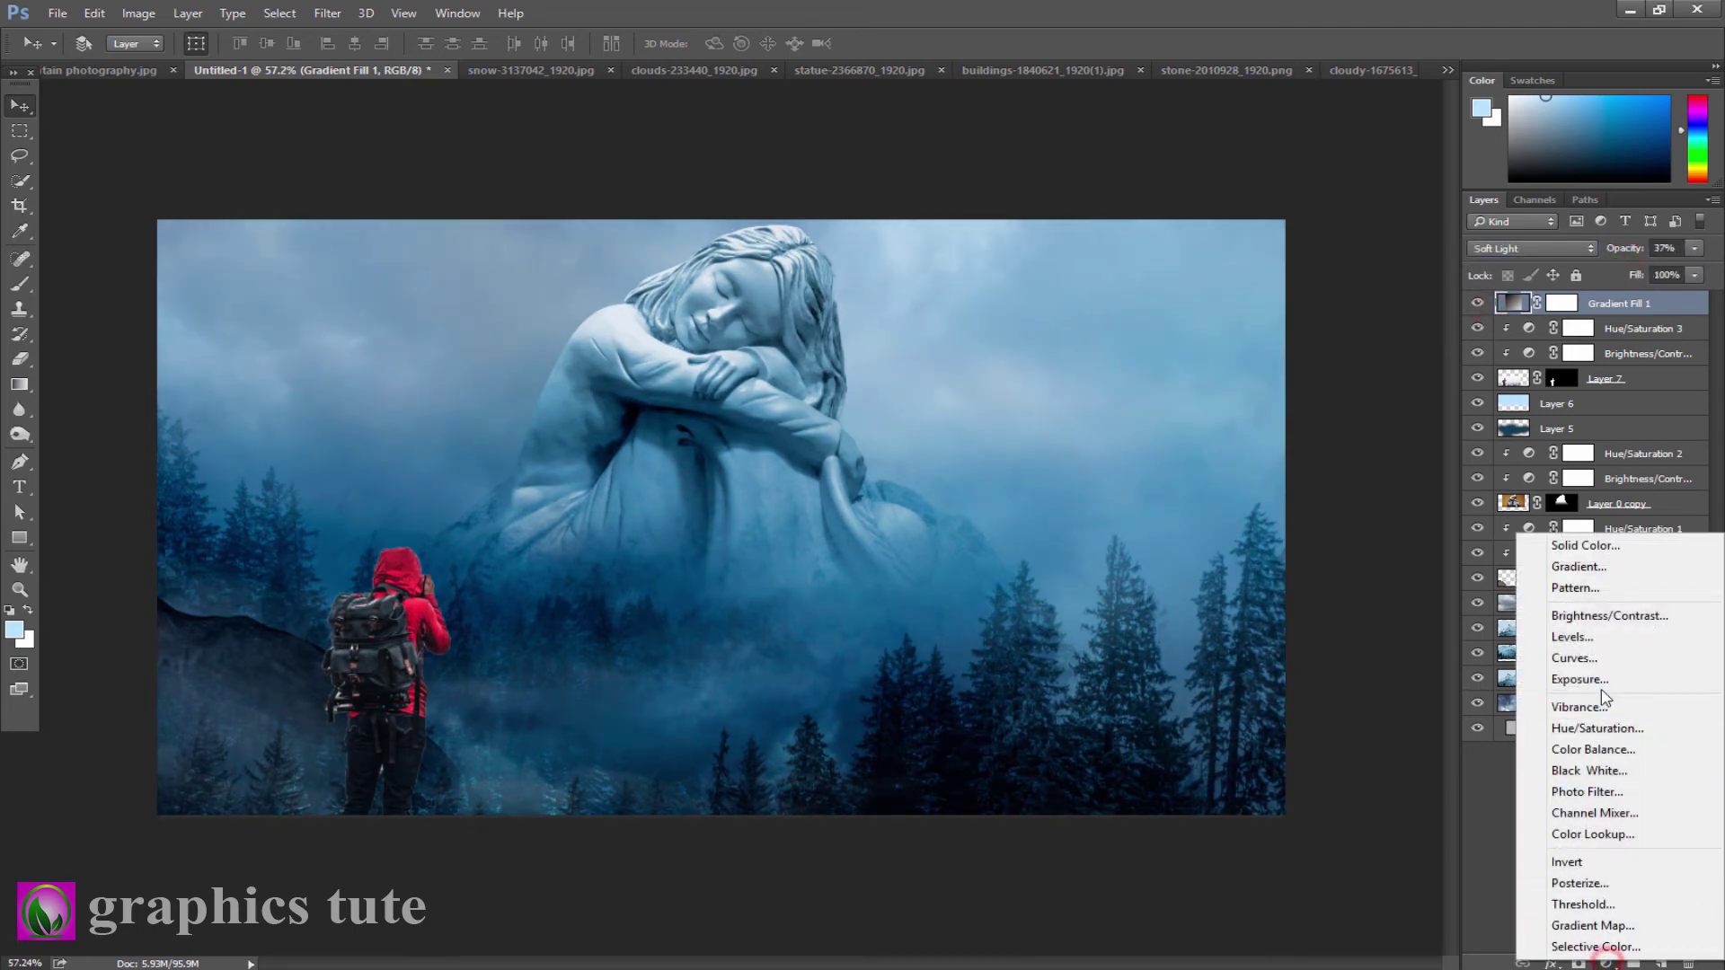
- Add a Color Balance layer with midtones yellow -4, then an empty Layer 8 on top
left_click(1622, 753)
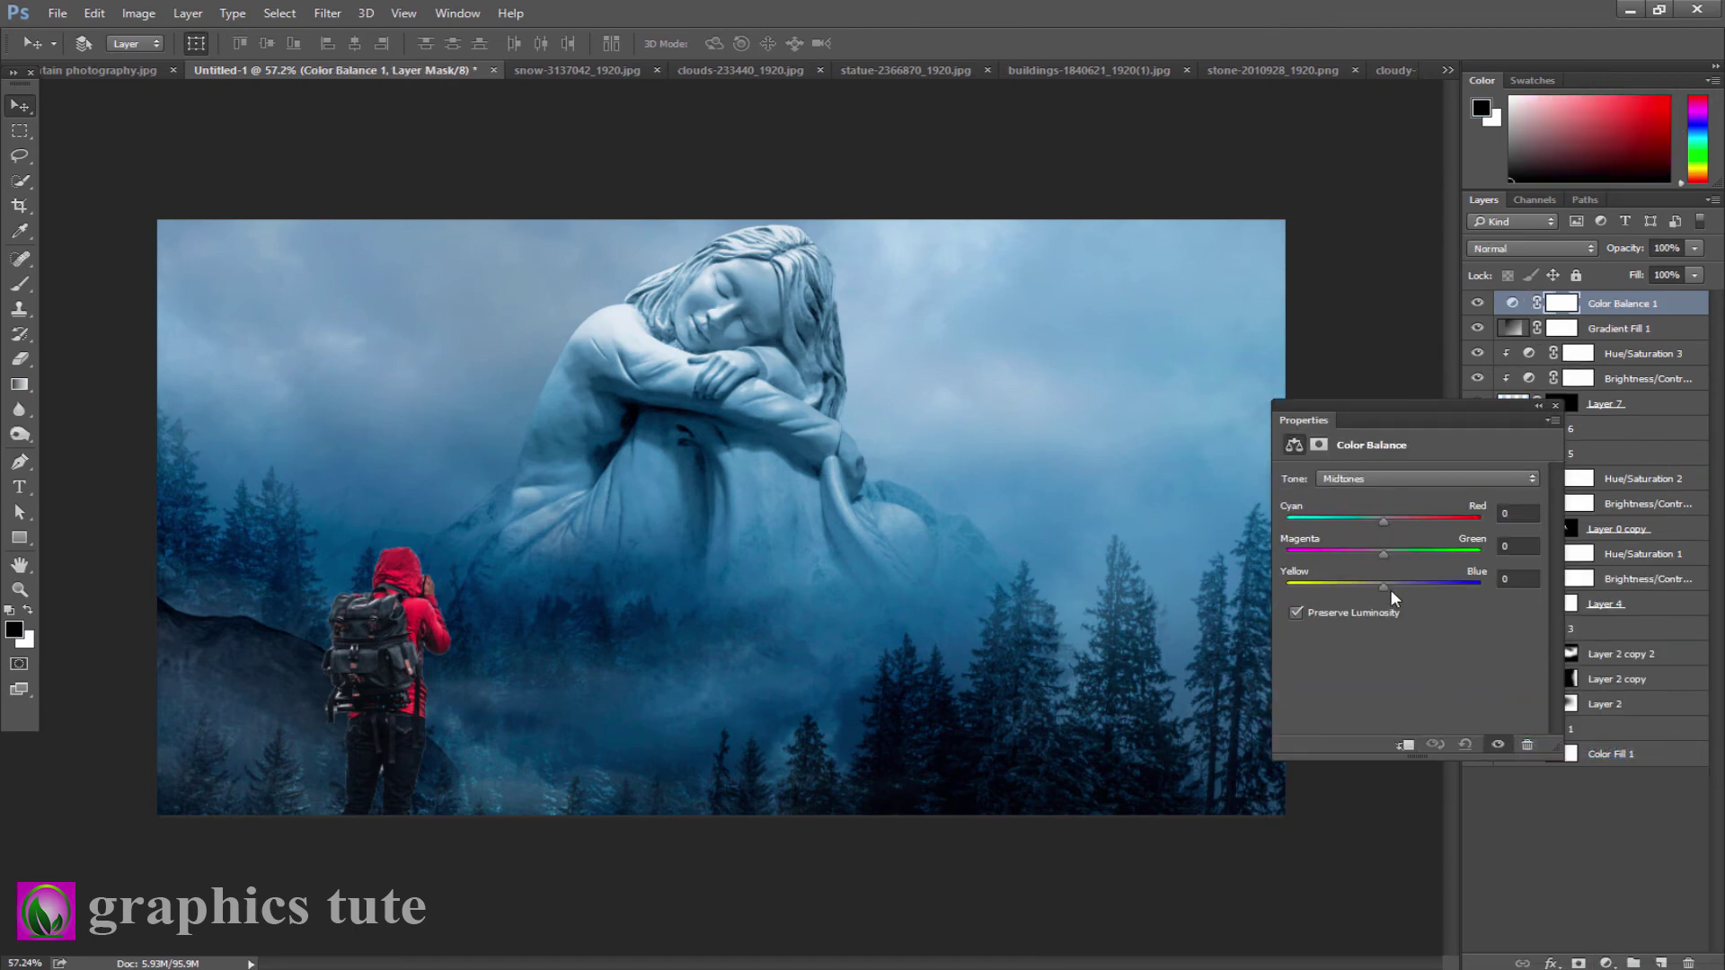
left_click_drag(1388, 587, 1375, 523)
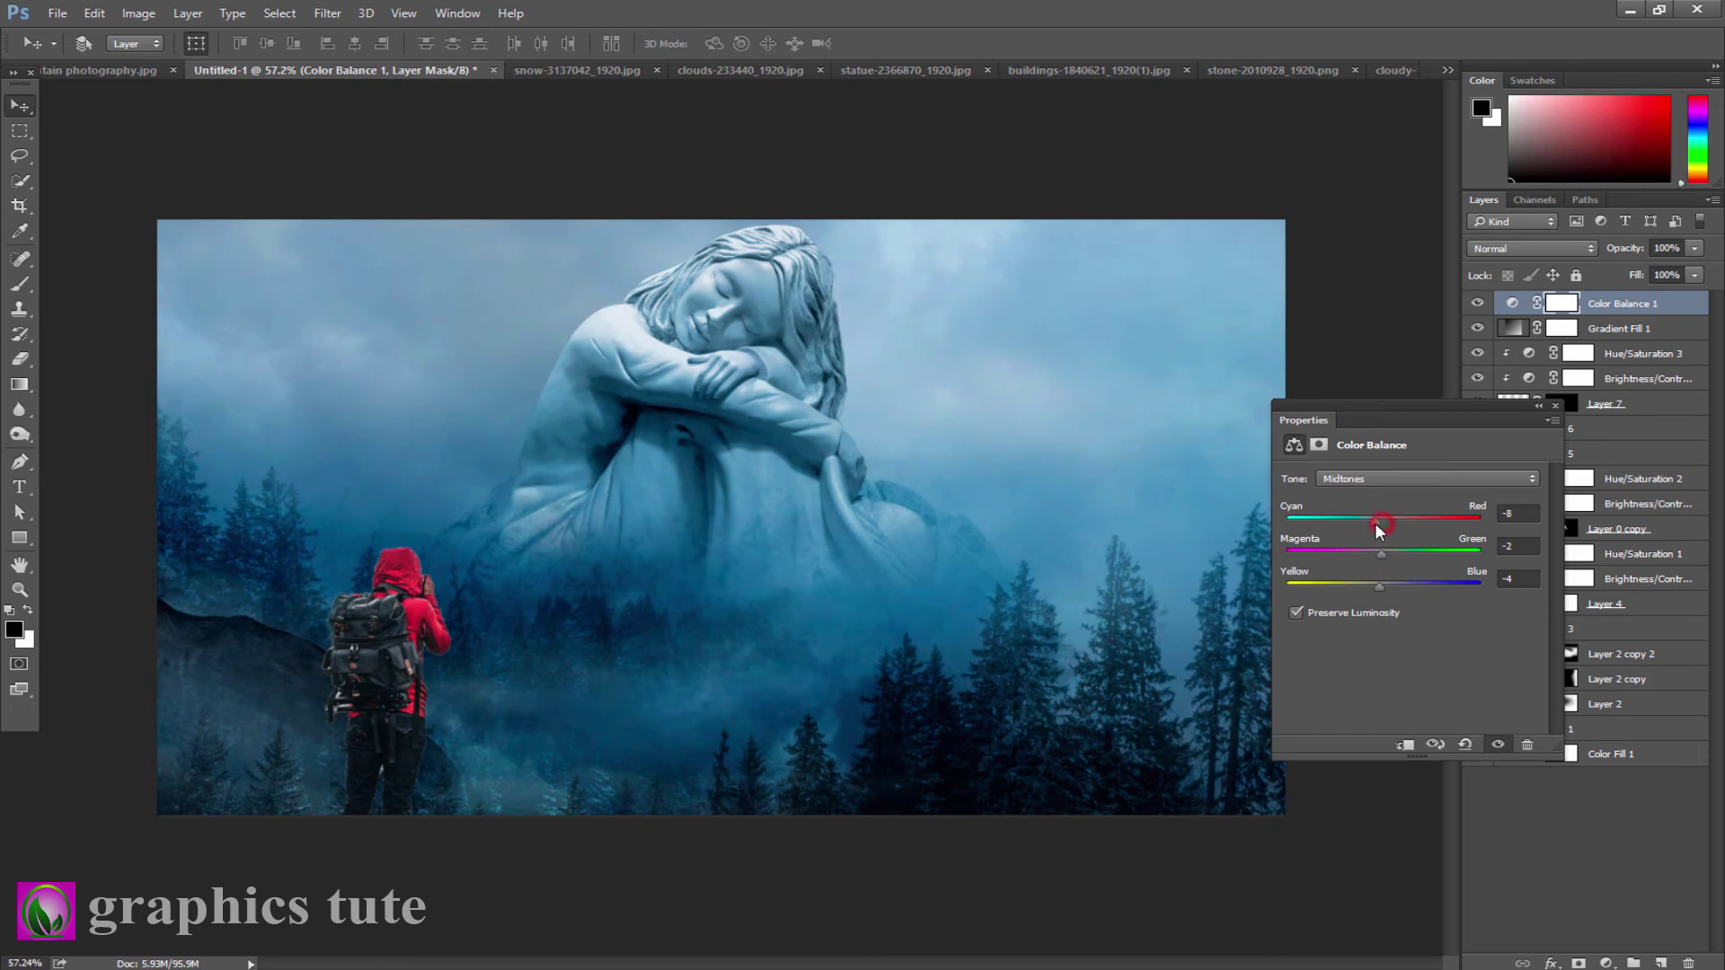
left_click(1554, 409)
left_click(1477, 304)
left_click(1477, 304)
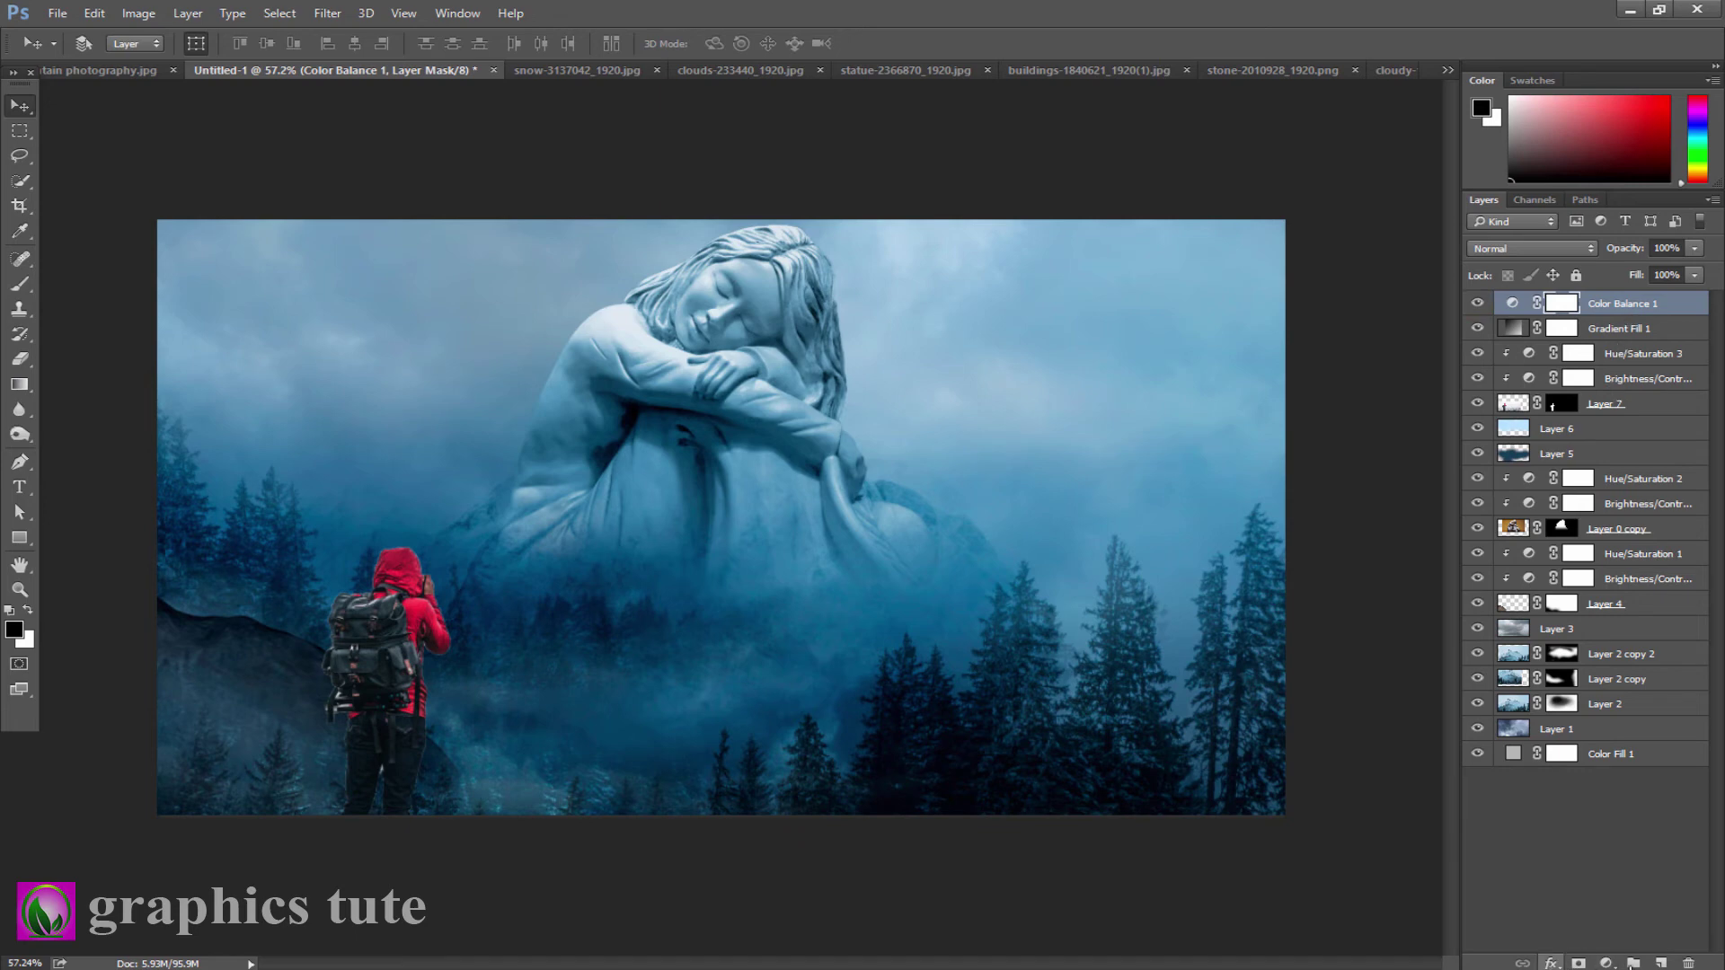
left_click(1663, 963)
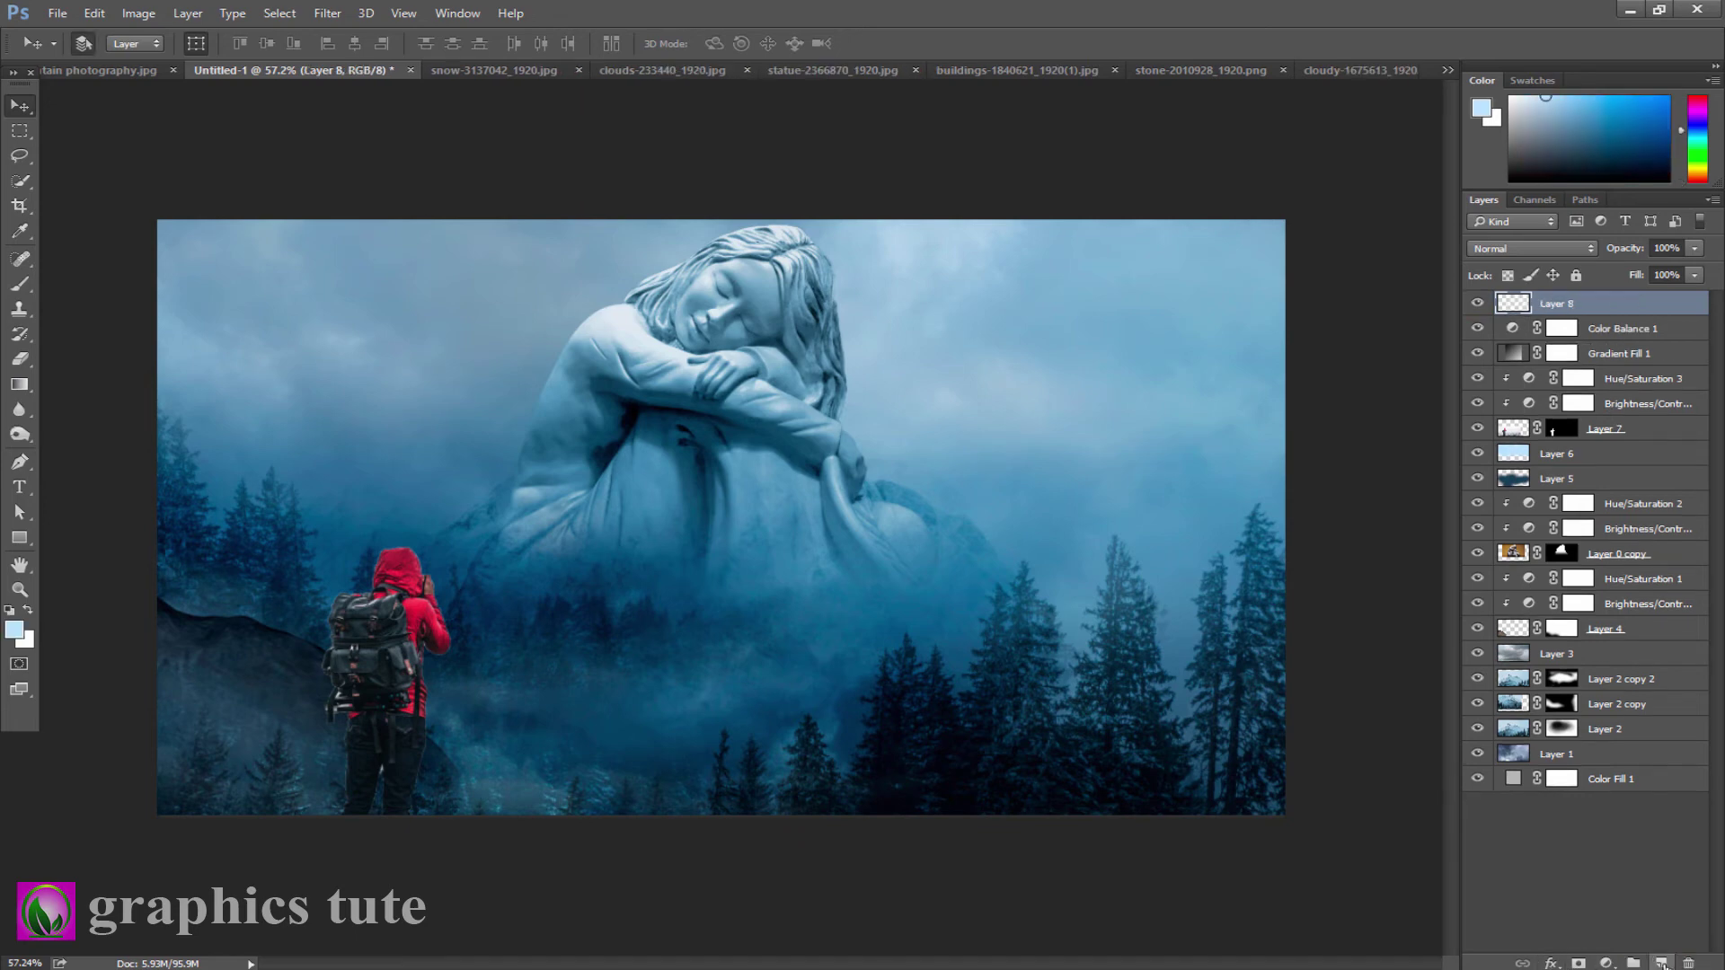
- Stamp the visible scene into Layer 8 and grade it in Camera Raw (Tint -5, Highlights +5, Blacks +12)
key("ctrl+shift+alt+e")
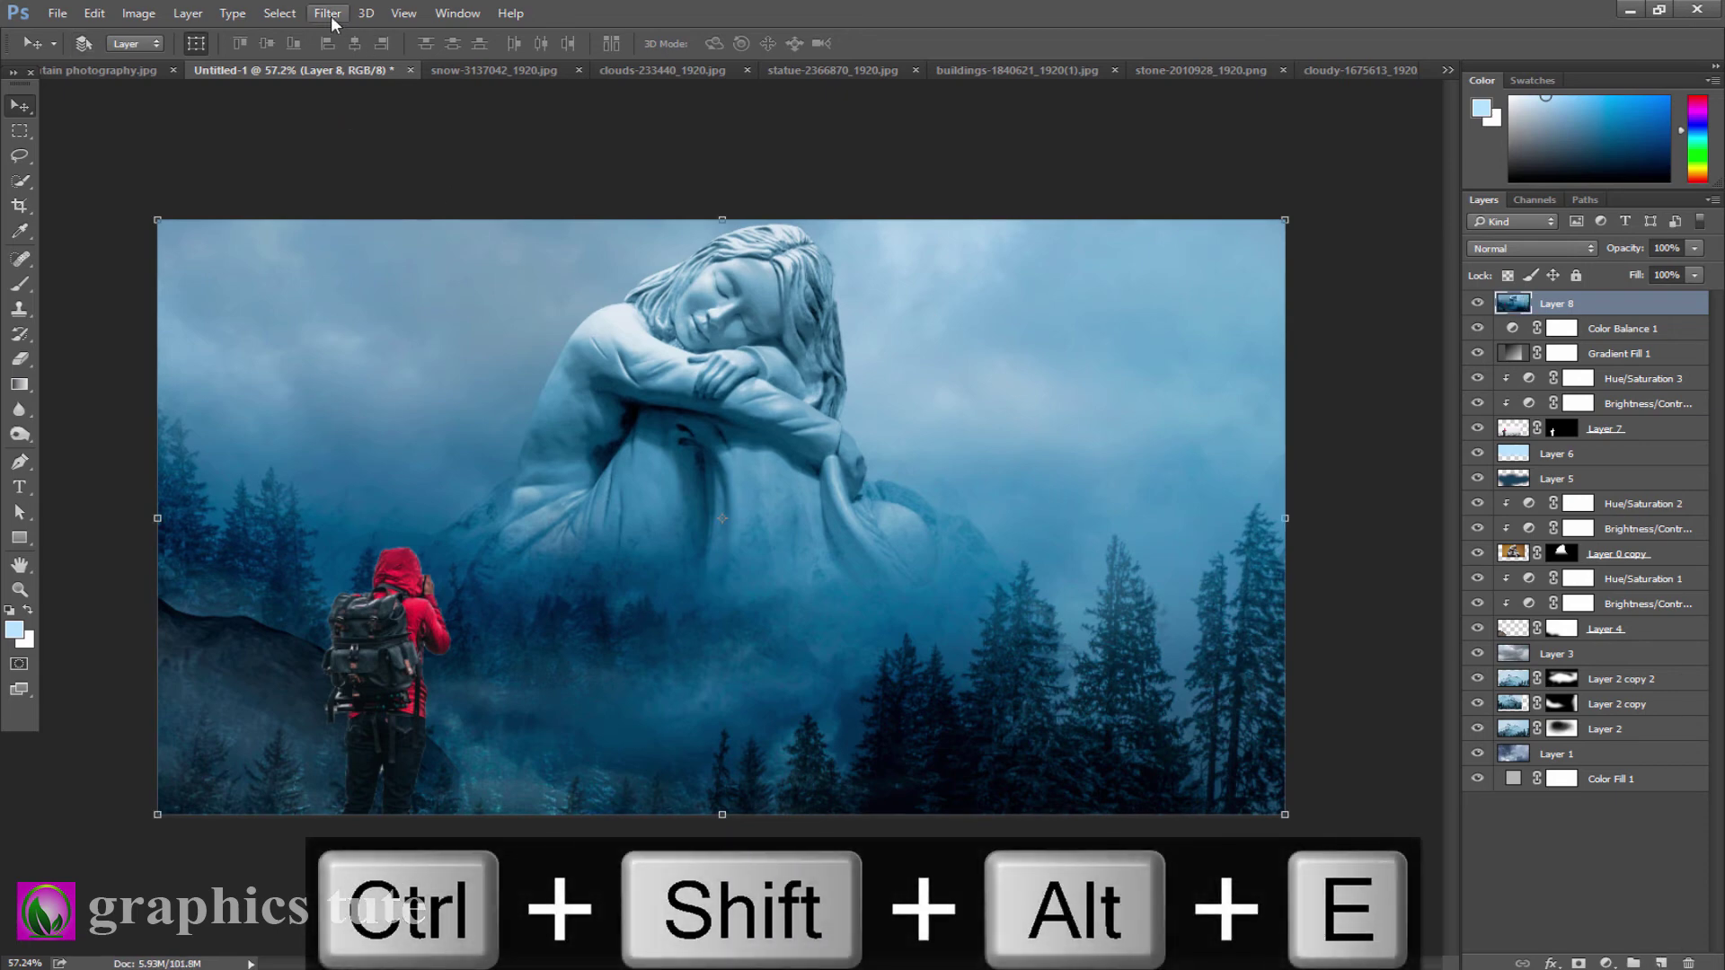
left_click(329, 15)
left_click(386, 121)
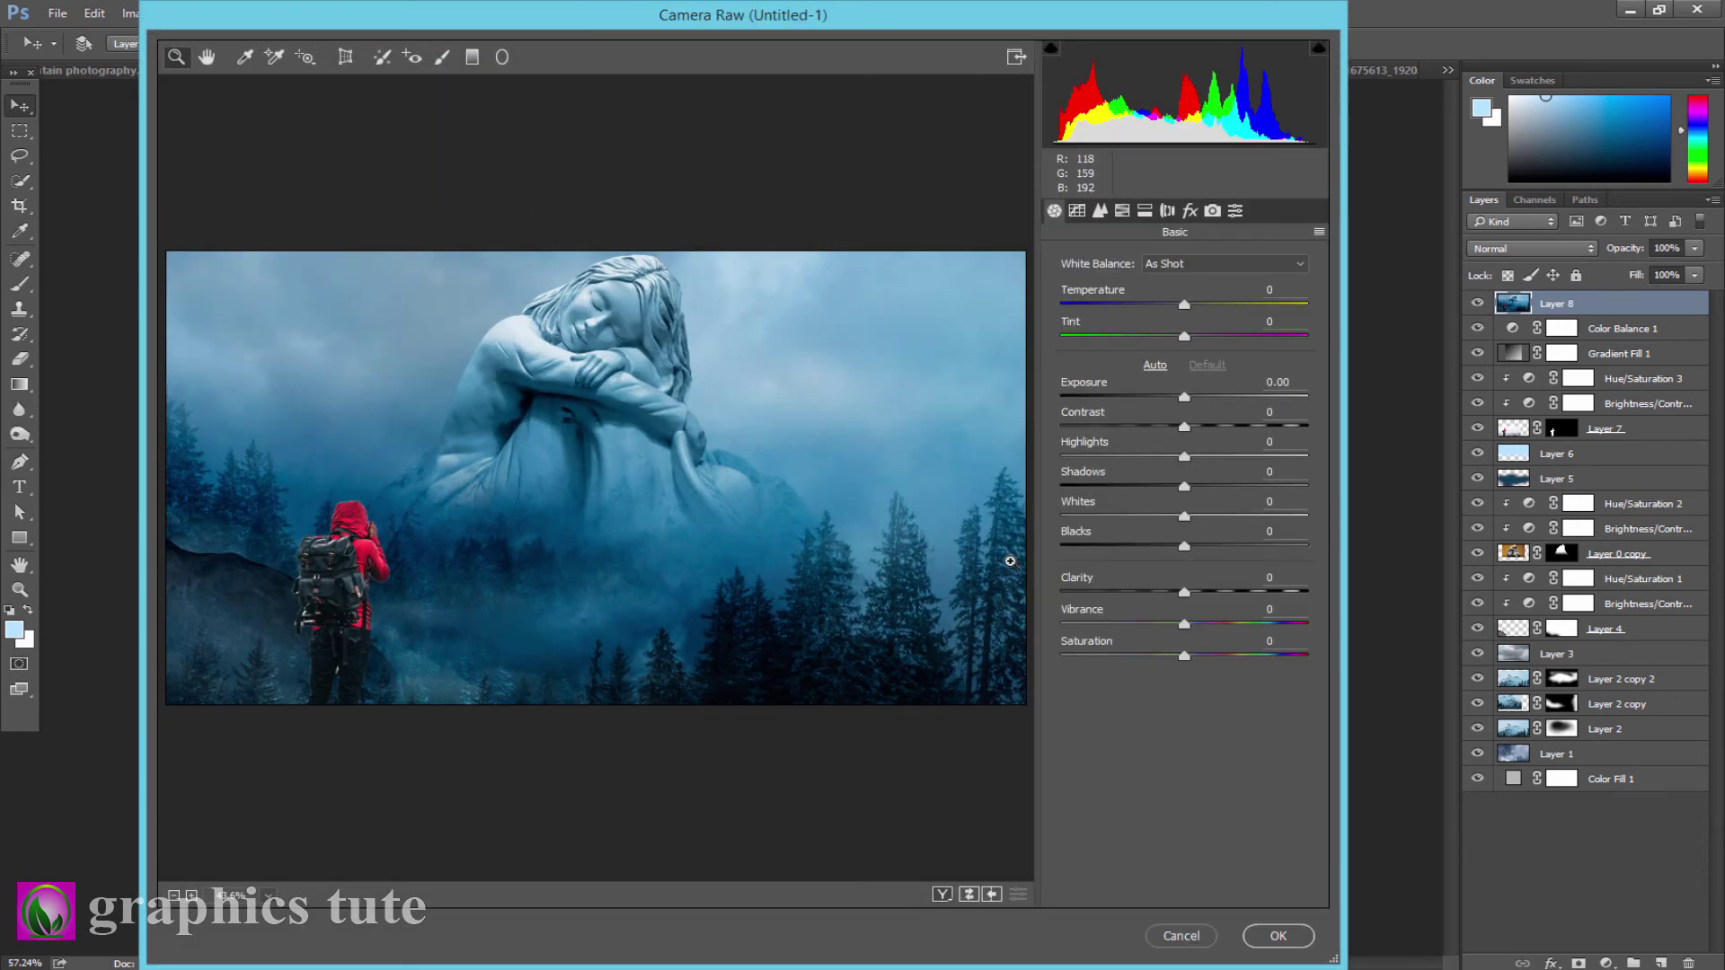
left_click_drag(1184, 306, 1173, 305)
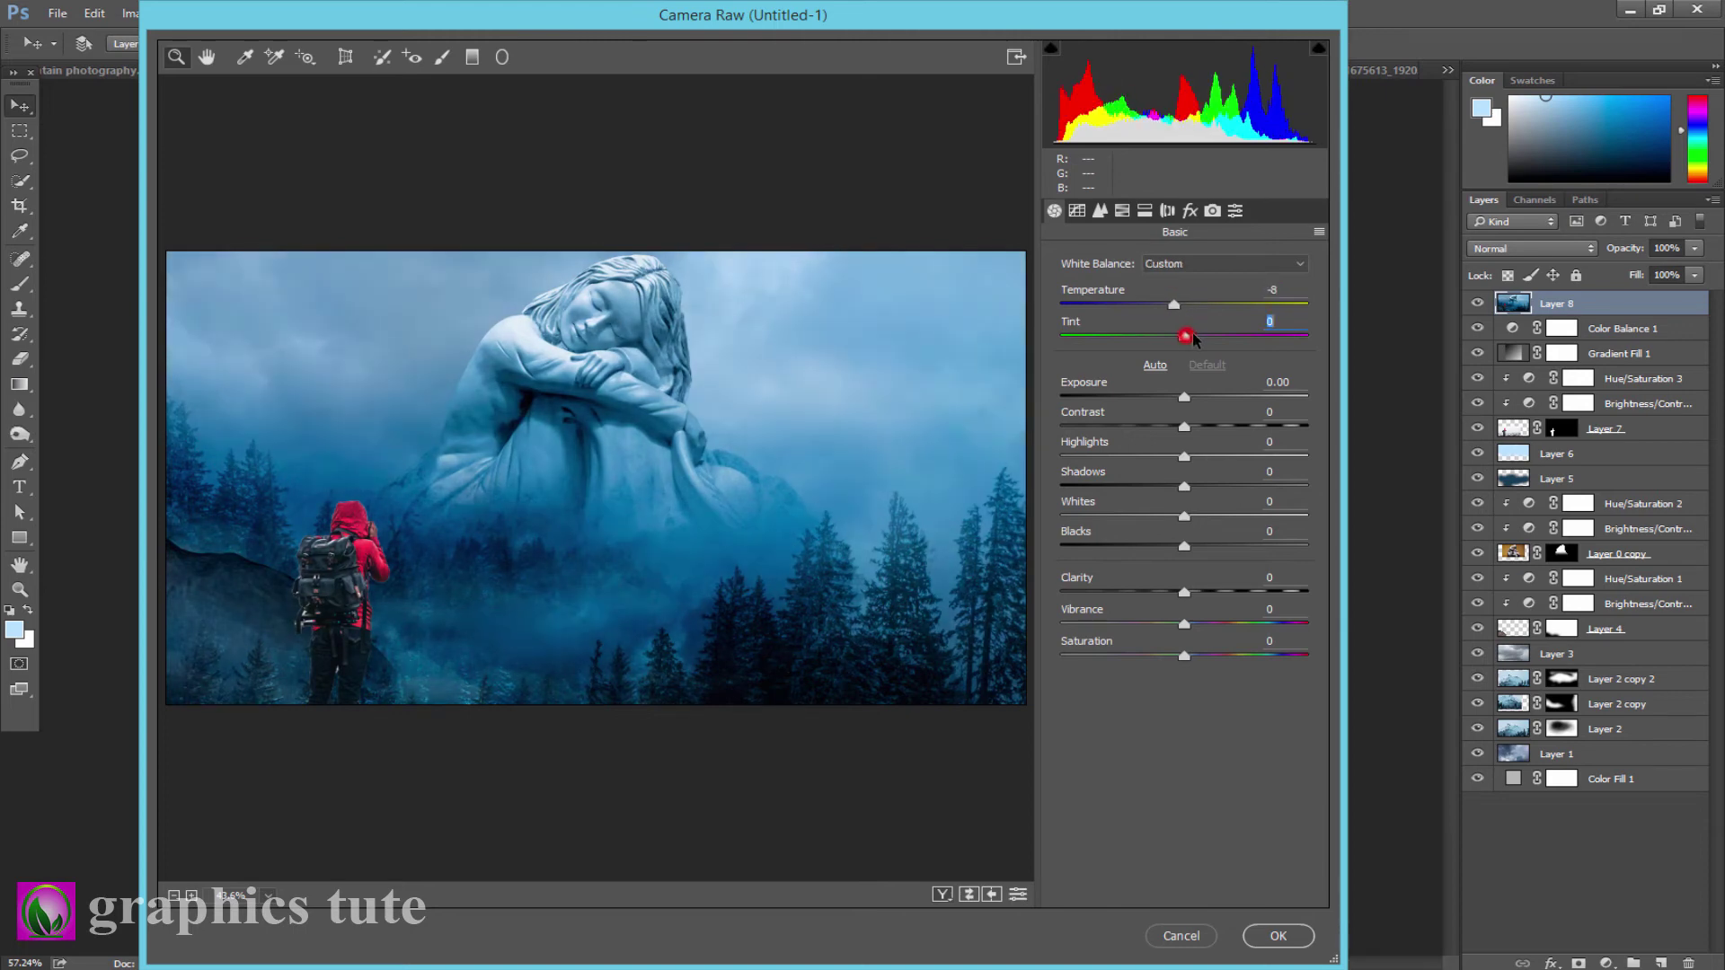
left_click_drag(1186, 336, 1178, 336)
left_click_drag(1185, 456, 1162, 426)
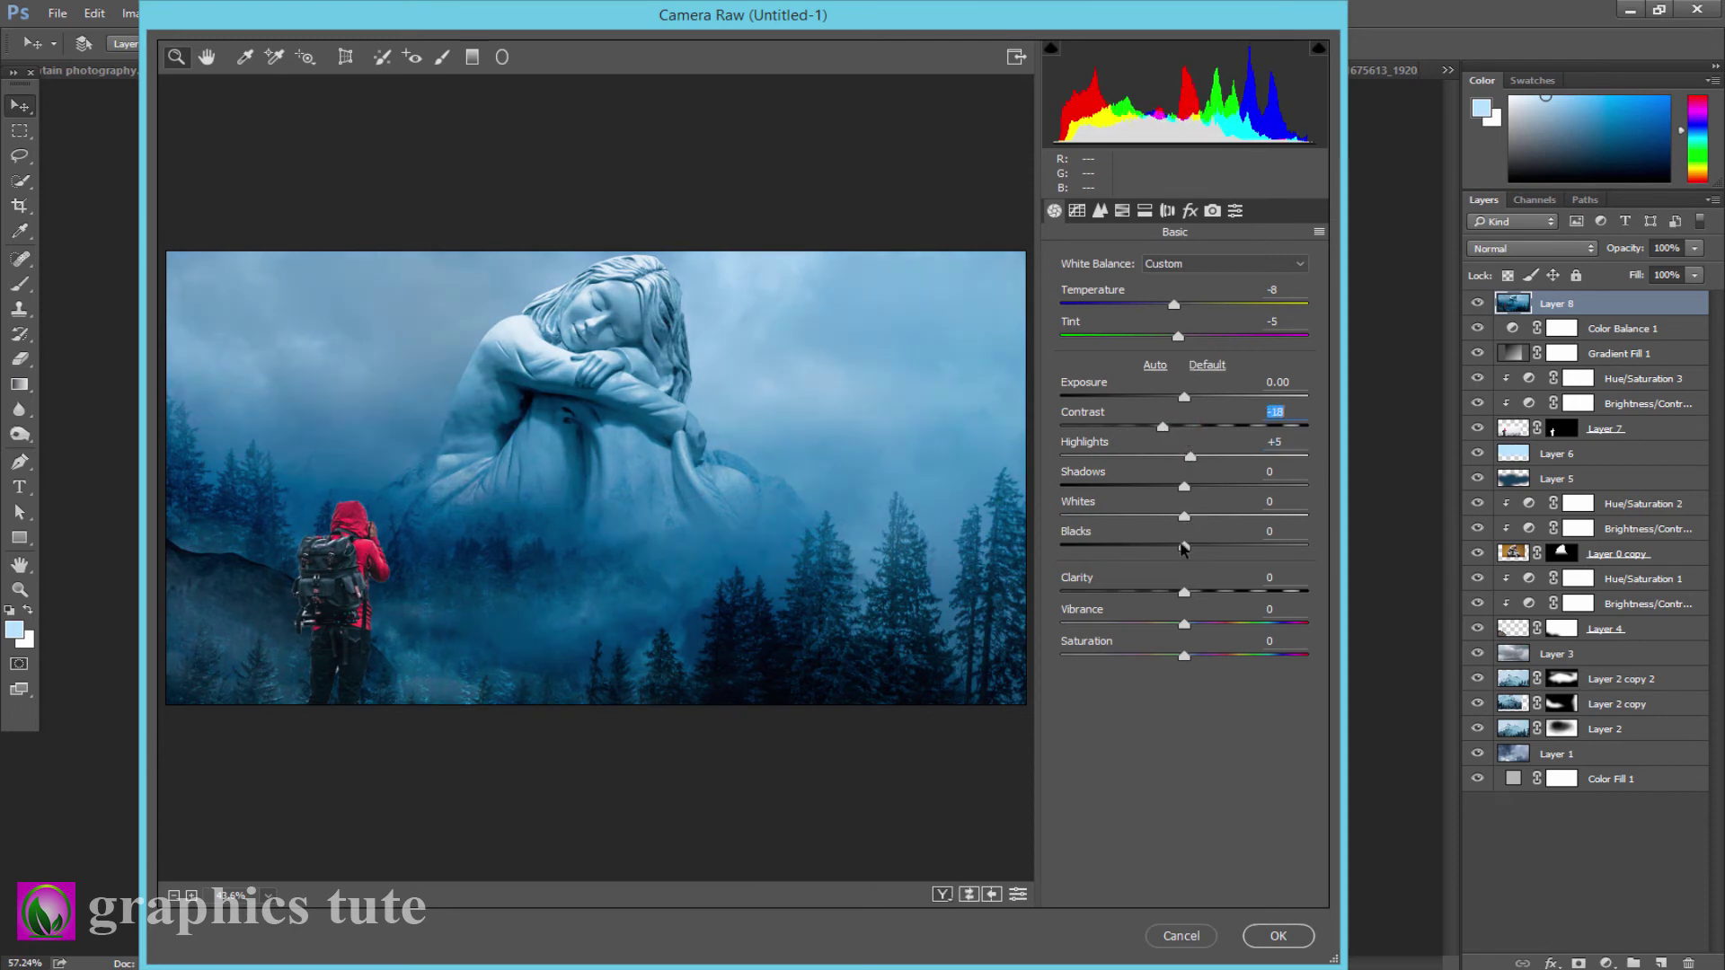
left_click_drag(1183, 546, 1198, 546)
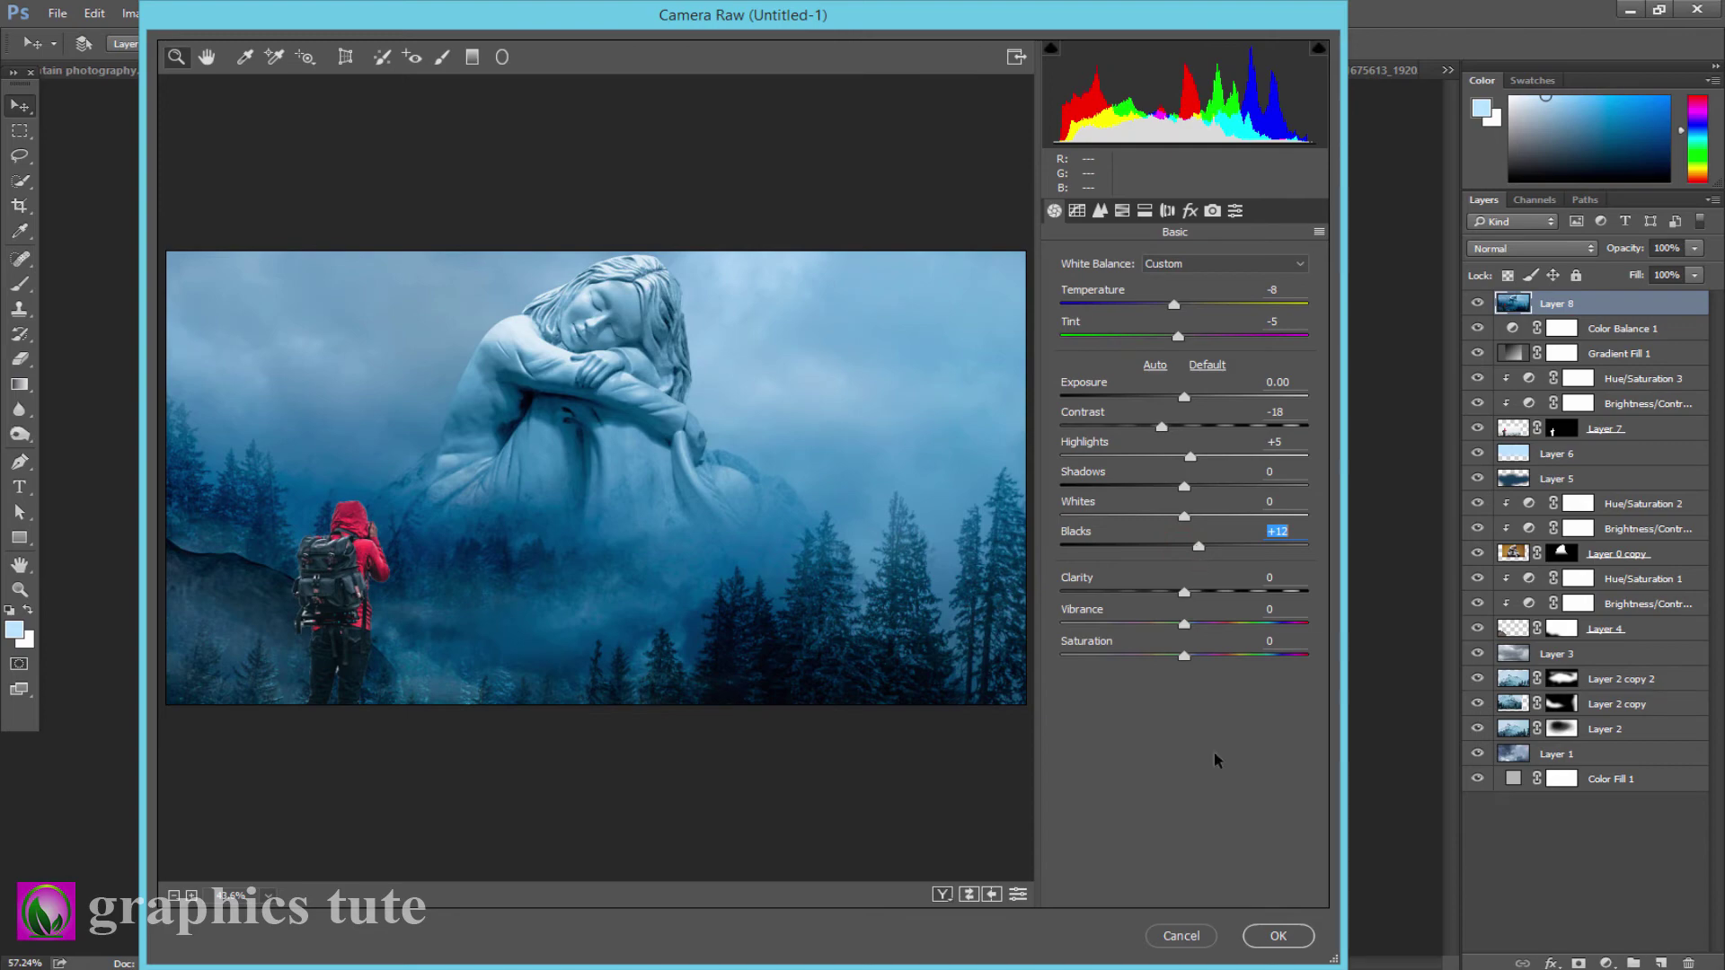
left_click(1277, 936)
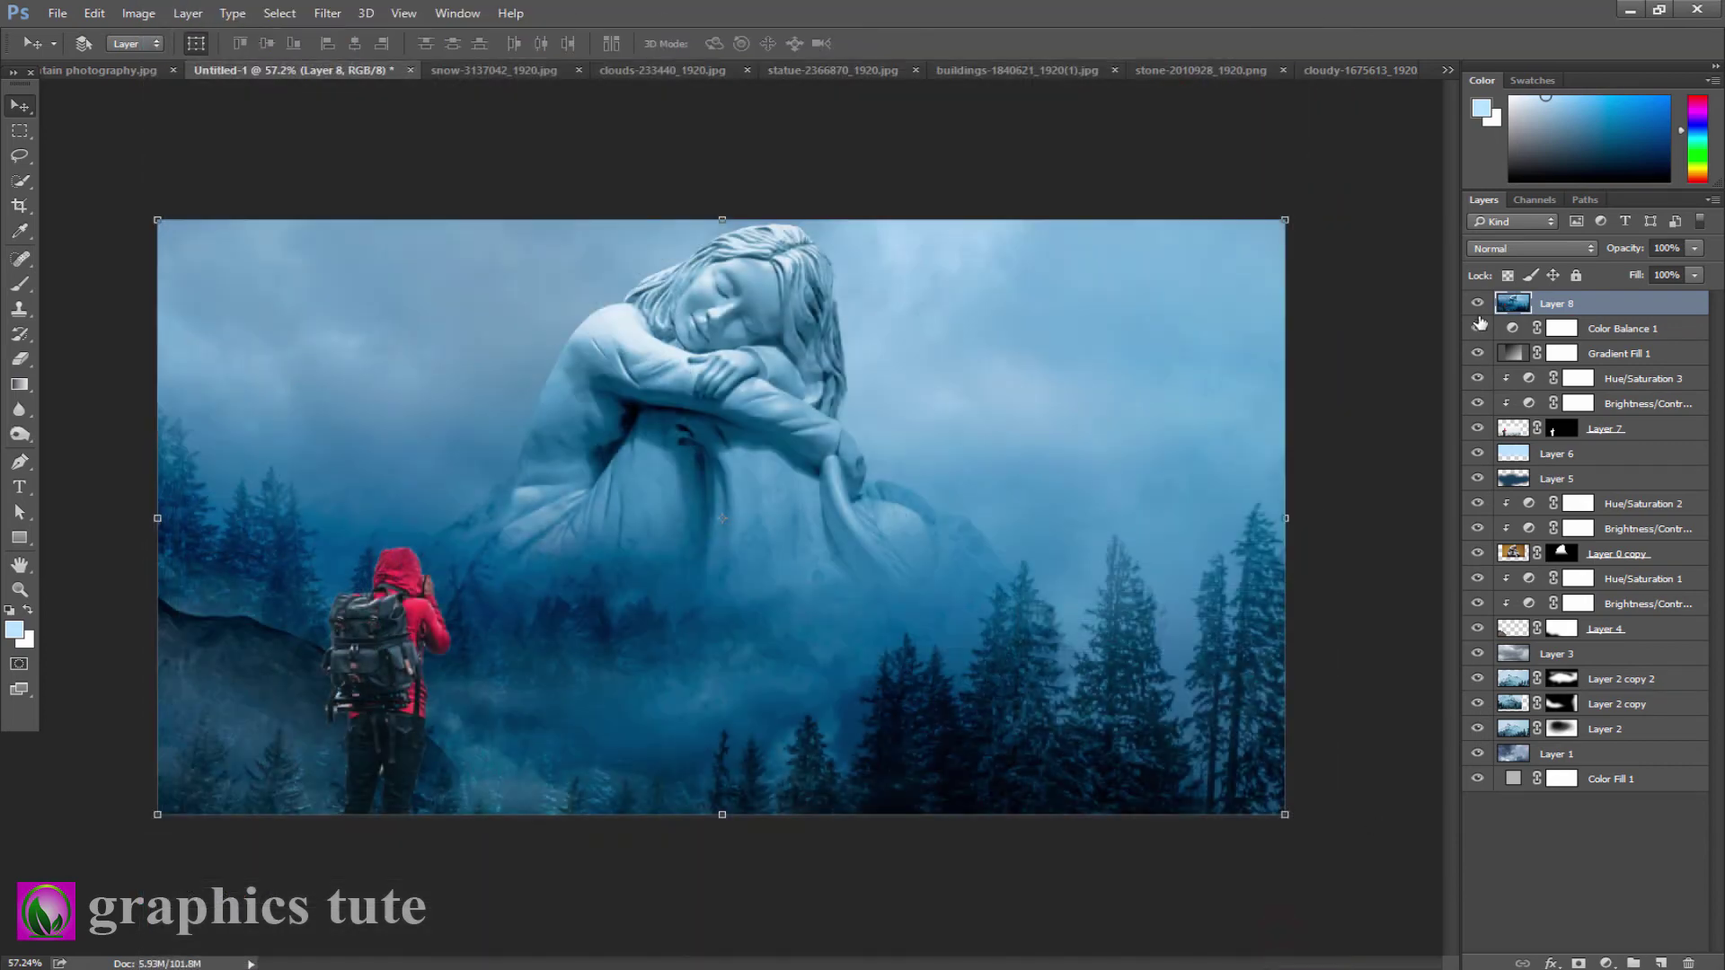
- Toggle Layer 8 off and on to compare the graded scene
left_click(1477, 303)
left_click(1476, 304)
left_click(1477, 305)
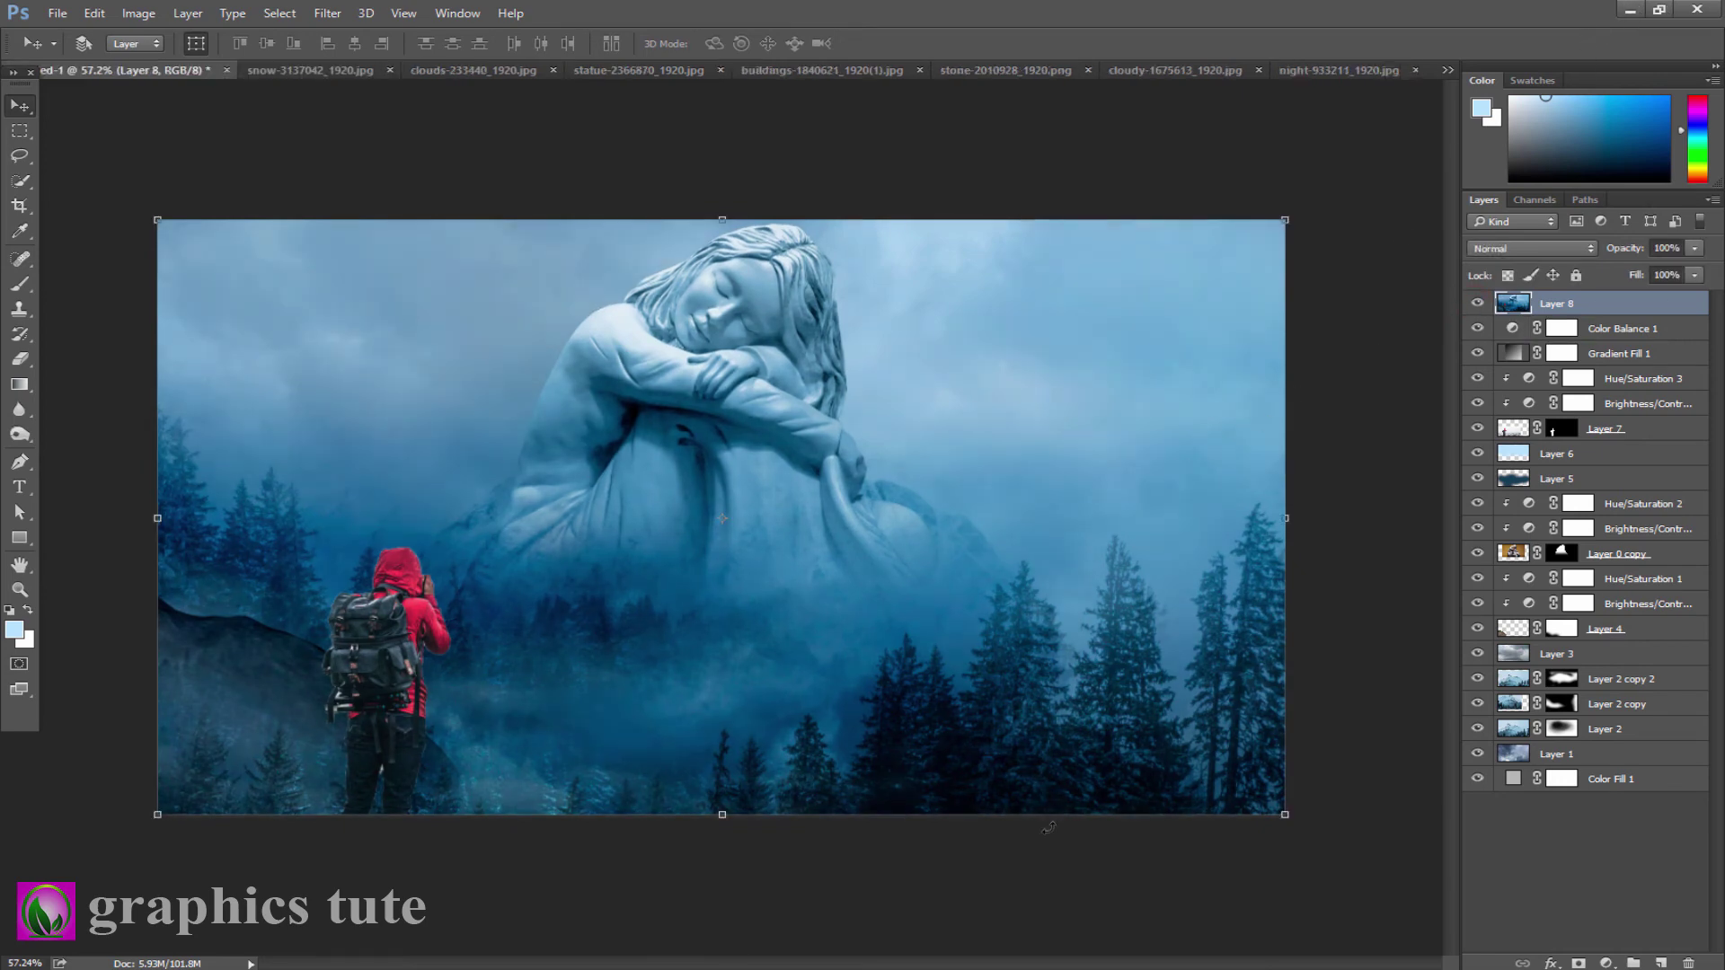
- Bring the snow bokeh image into the composite in Screen mode, slightly enlarged
left_click(1306, 71)
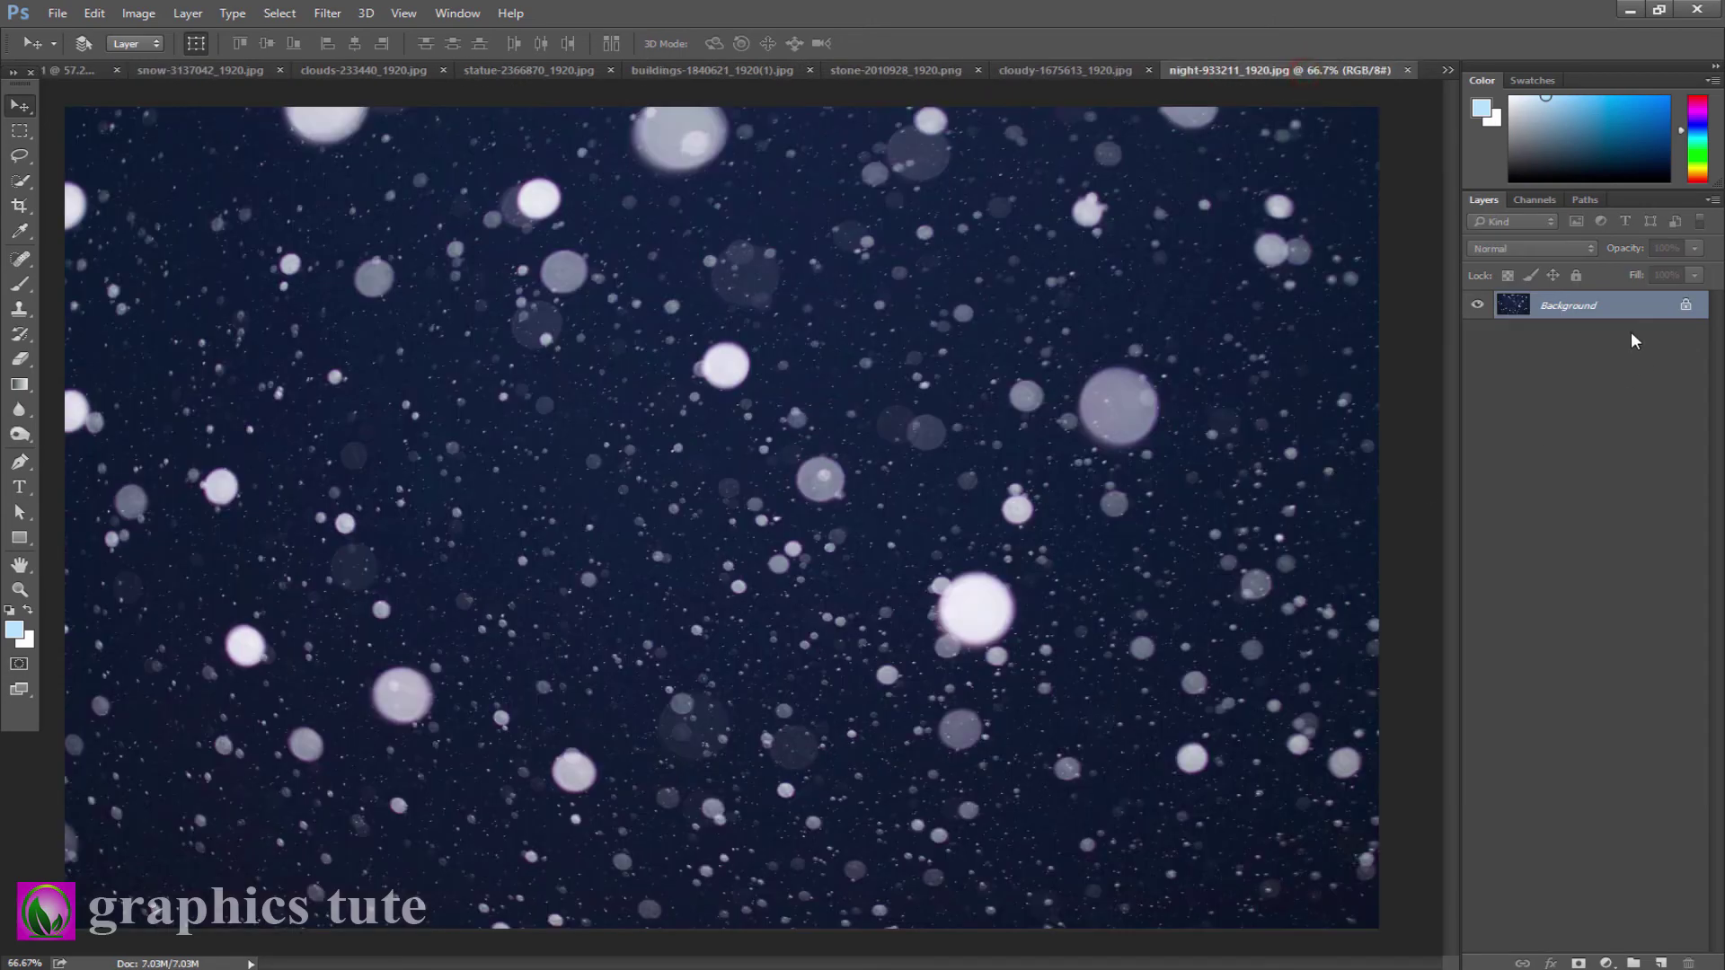
double_click(1646, 320, "alt")
mouse_move(818, 549)
left_mouse_down()
mouse_move(29, 75)
mouse_move(644, 535)
mouse_move(854, 782)
mouse_move(967, 718)
left_mouse_up()
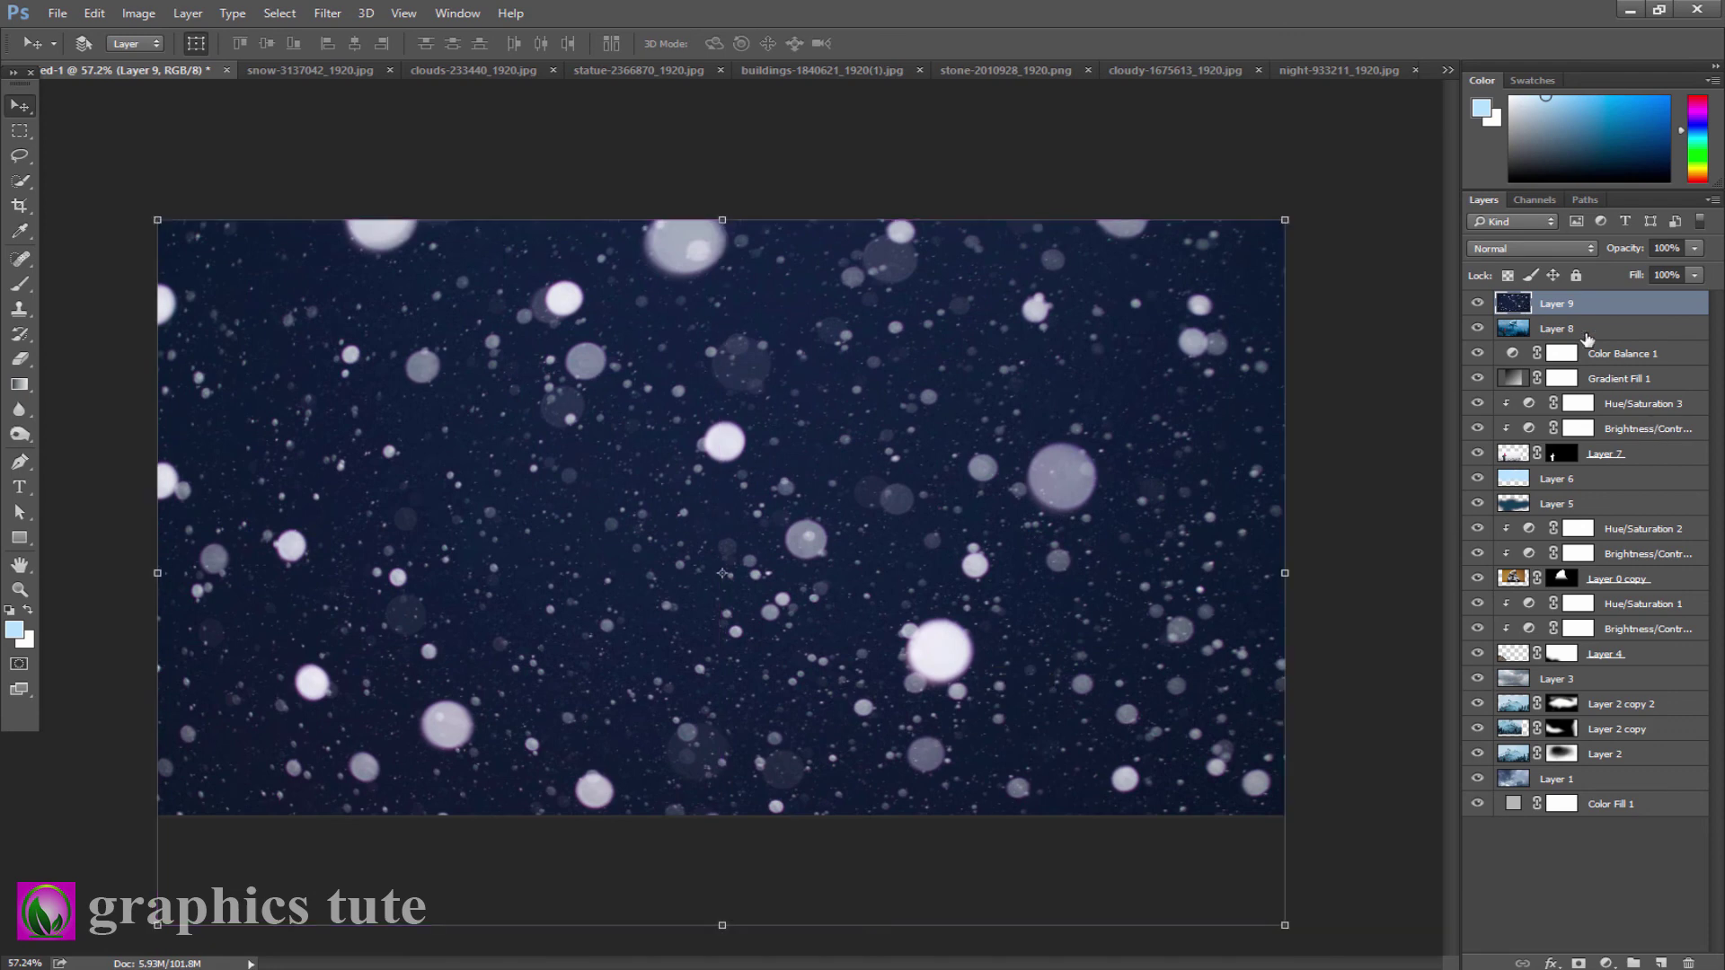
left_click(1499, 250)
left_click(1498, 384)
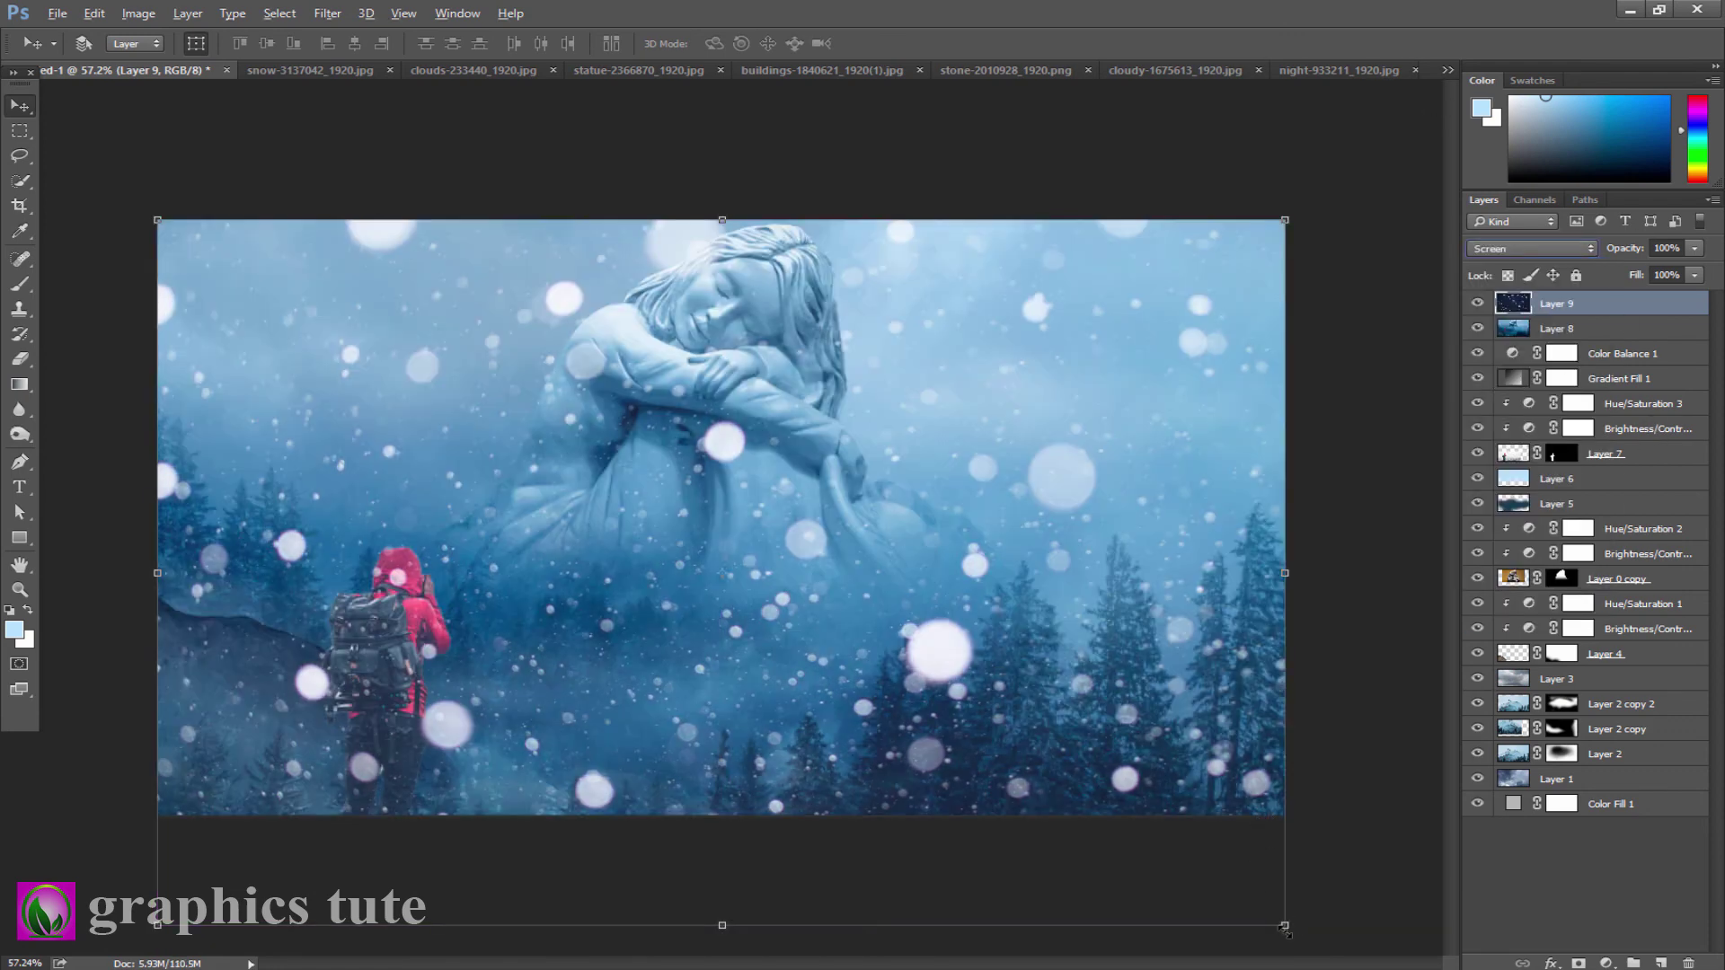
left_click_drag(1284, 926, 1317, 945)
left_click(861, 43)
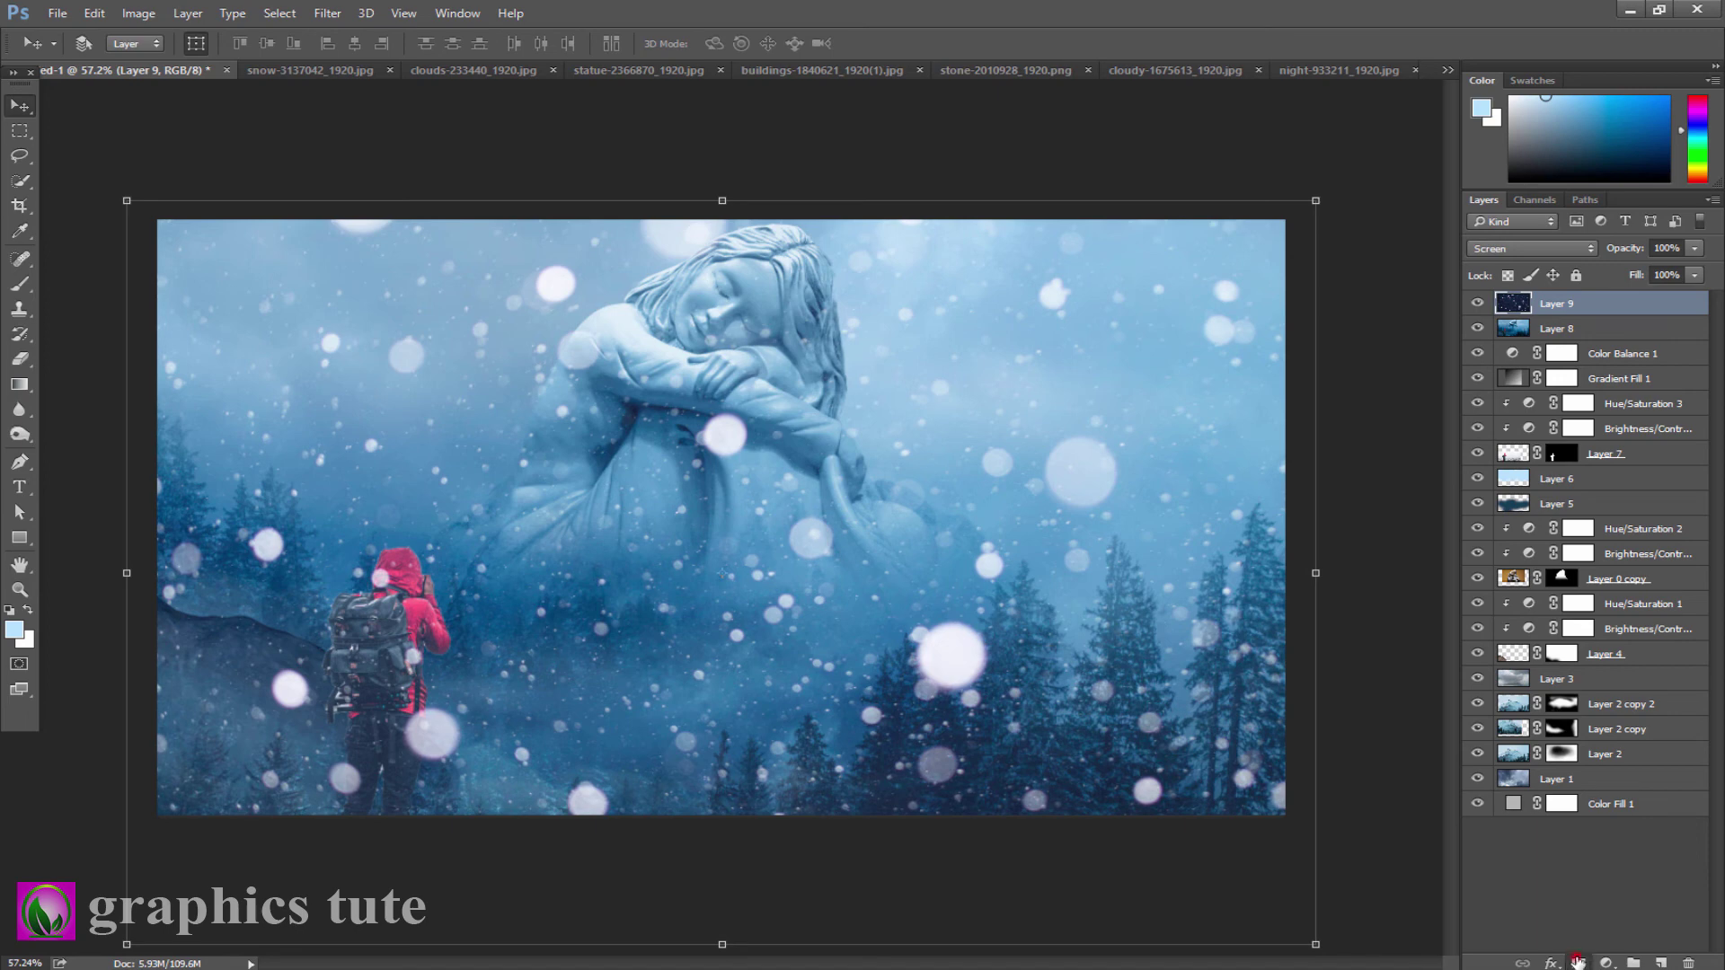
- Mask the snow off the statue, hiker and lower-right trees, and fade it to 56%
left_click(1578, 963)
left_click(19, 283)
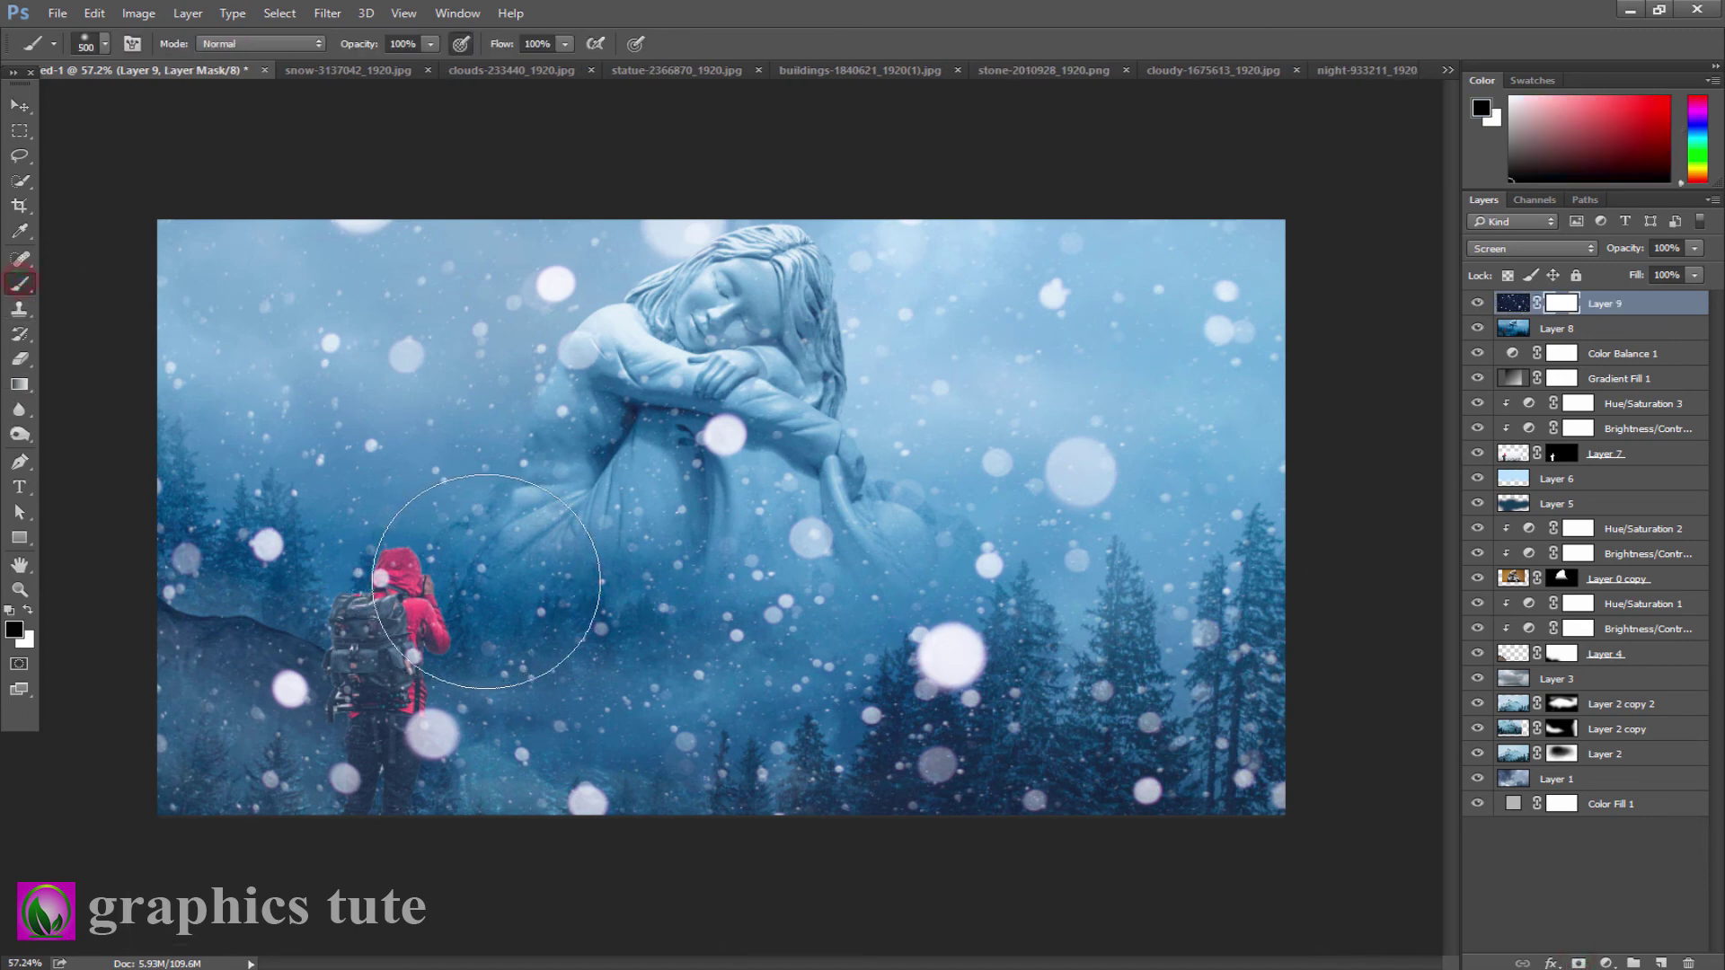
mouse_move(692, 647)
left_mouse_down()
mouse_move(701, 407)
mouse_move(512, 578)
mouse_move(781, 655)
mouse_move(704, 546)
left_mouse_up()
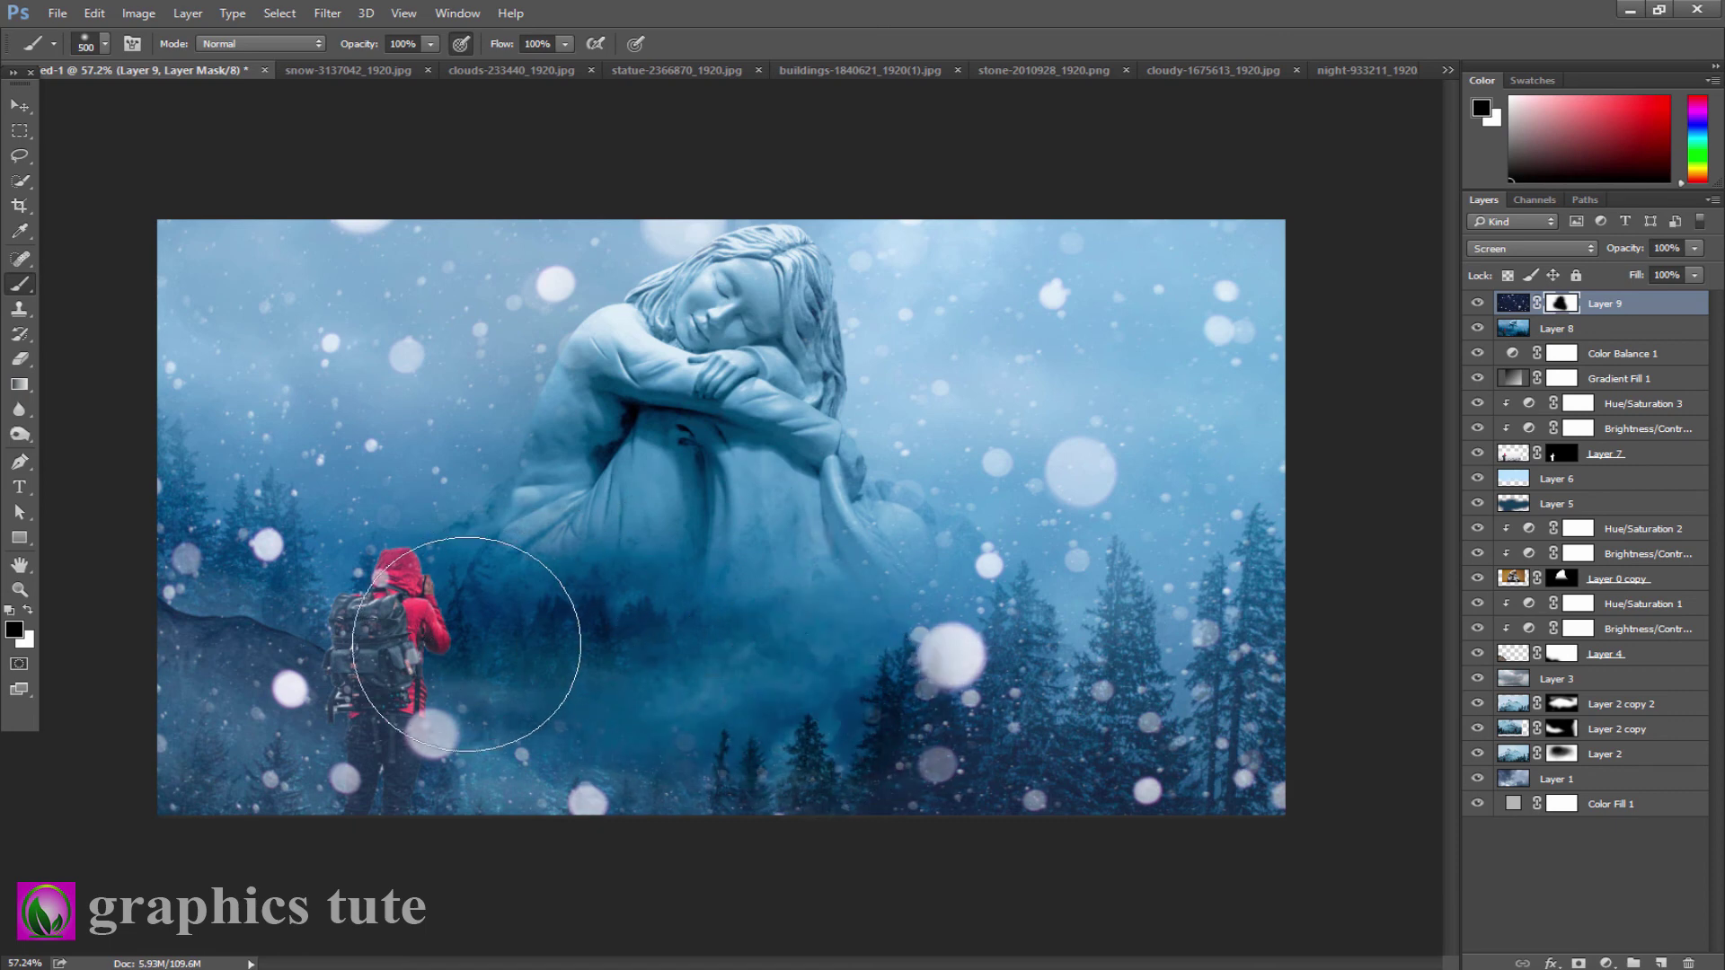
left_click_drag(466, 644, 404, 674)
left_click_drag(895, 730, 955, 751)
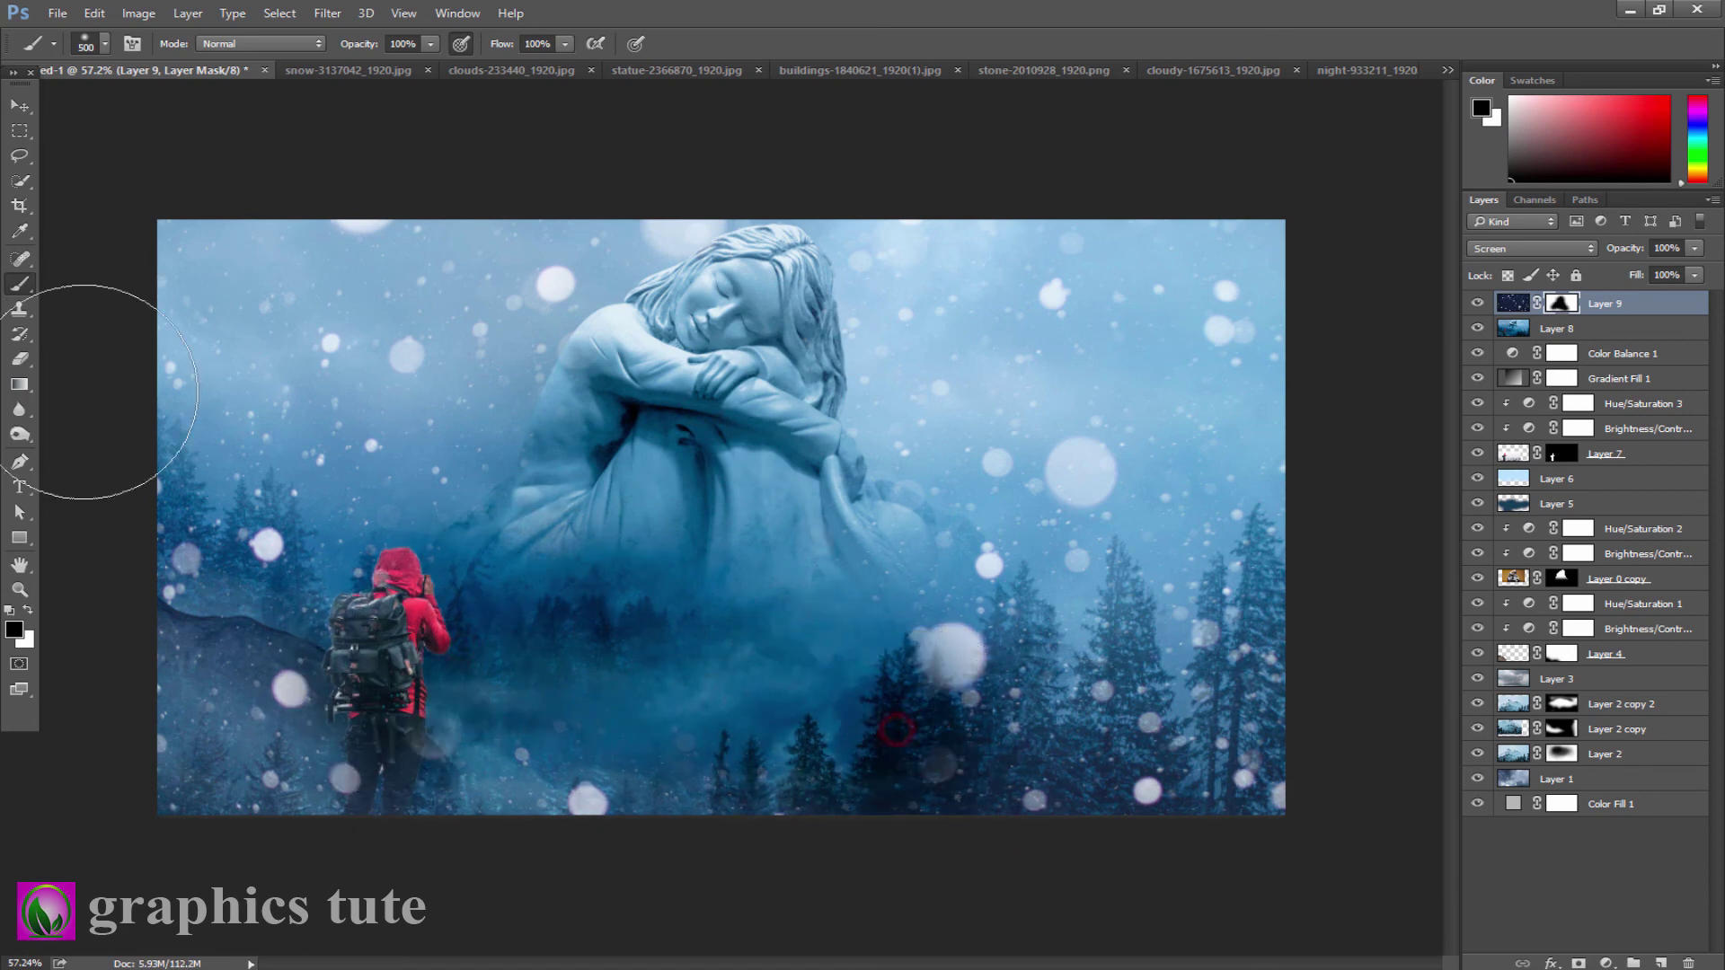
left_click_drag(1633, 249, 1592, 259)
- Apply Levels to the snow layer's mask with a midtone of 0.91
left_click(1615, 306)
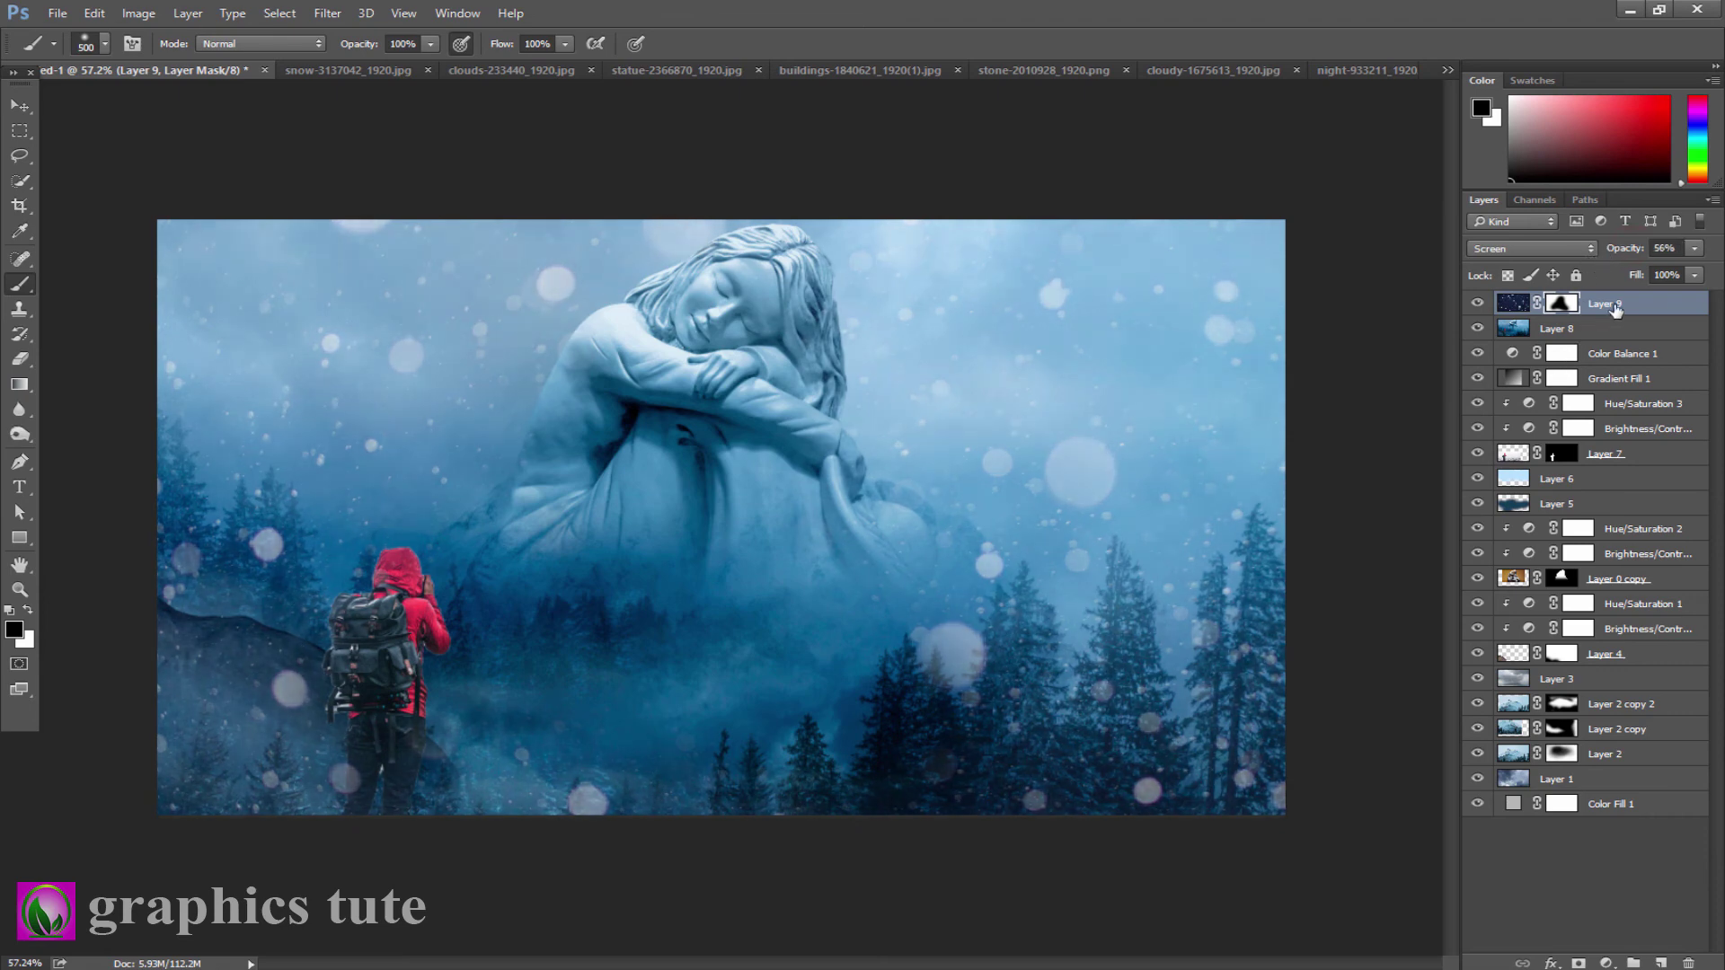
key("ctrl+l")
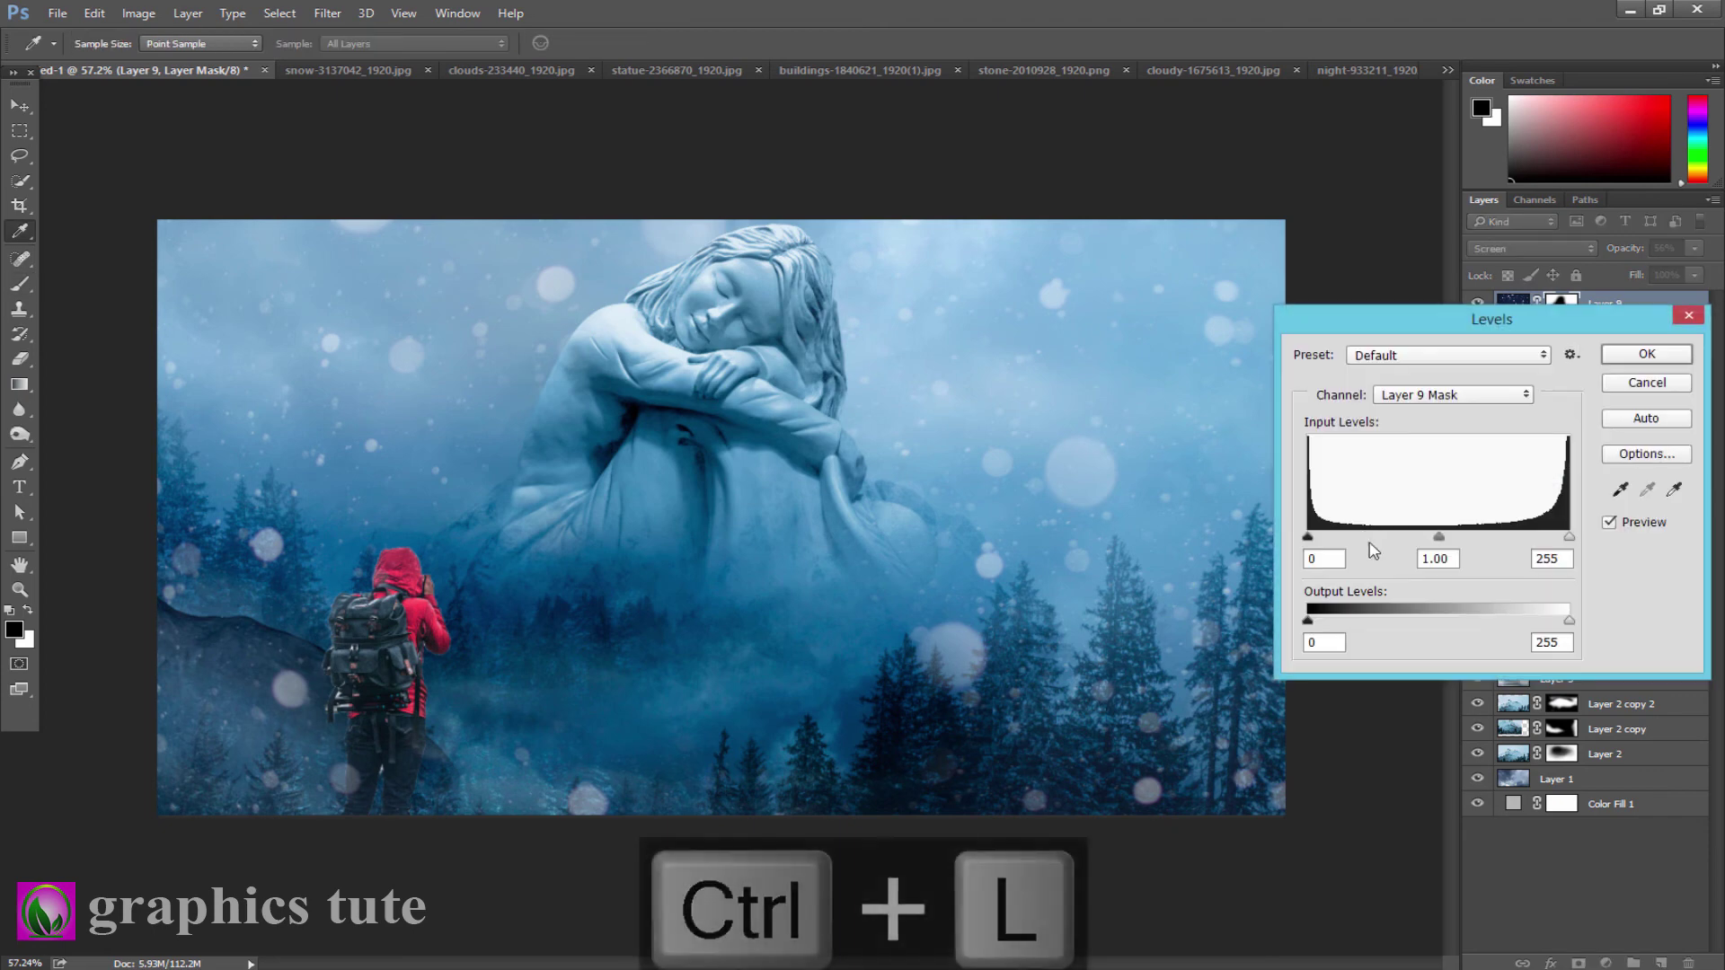
left_click_drag(1312, 539, 1335, 539)
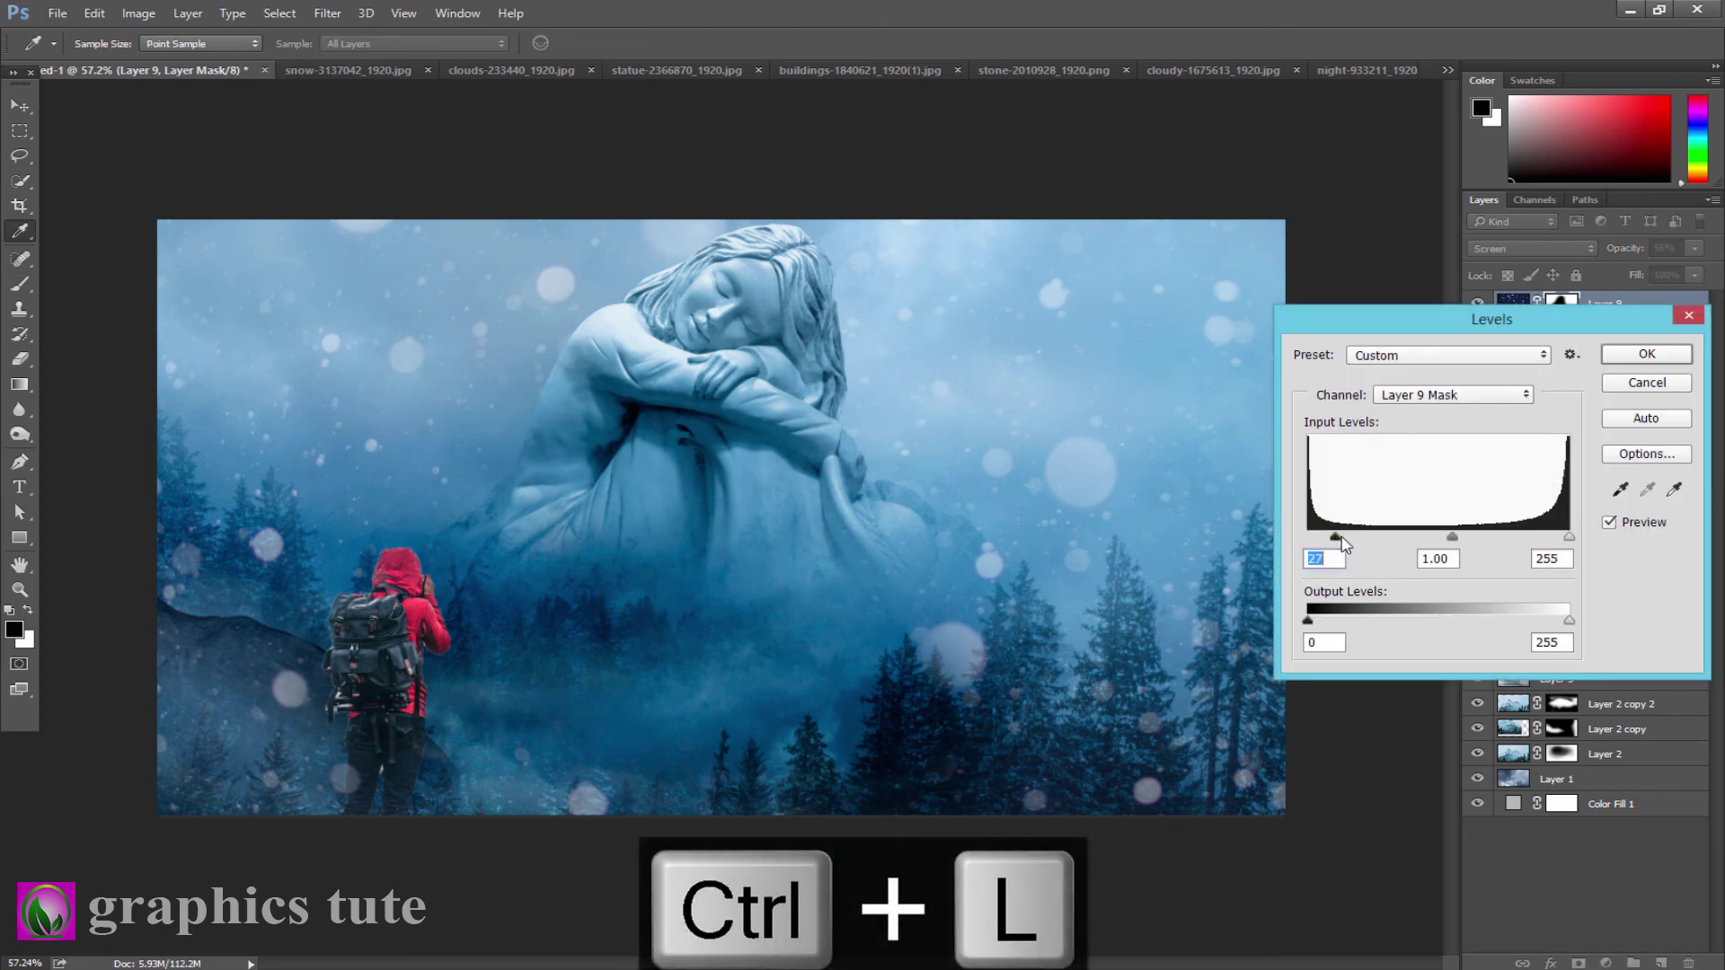
left_click(1569, 539)
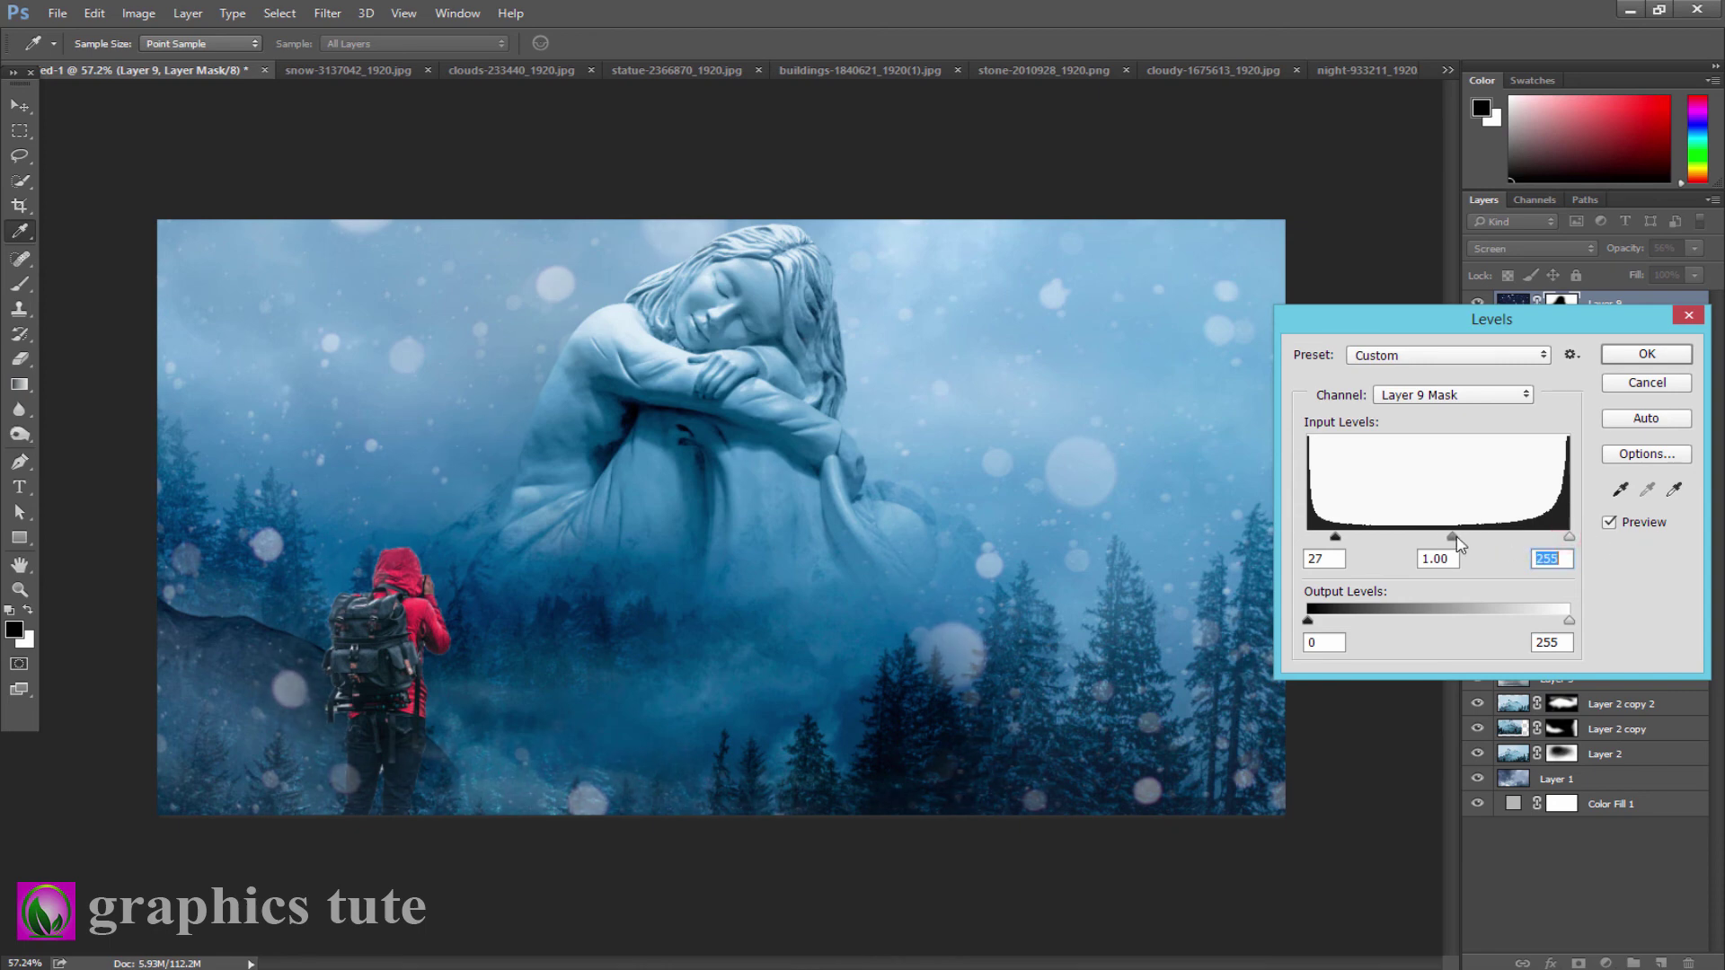
left_click_drag(1465, 537, 1459, 539)
left_click_drag(1337, 537, 1232, 530)
mouse_move(1311, 625)
left_mouse_down()
mouse_move(1508, 622)
mouse_move(1473, 622)
left_mouse_up()
key("ctrl+z")
key("ctrl+z")
left_click(1647, 355)
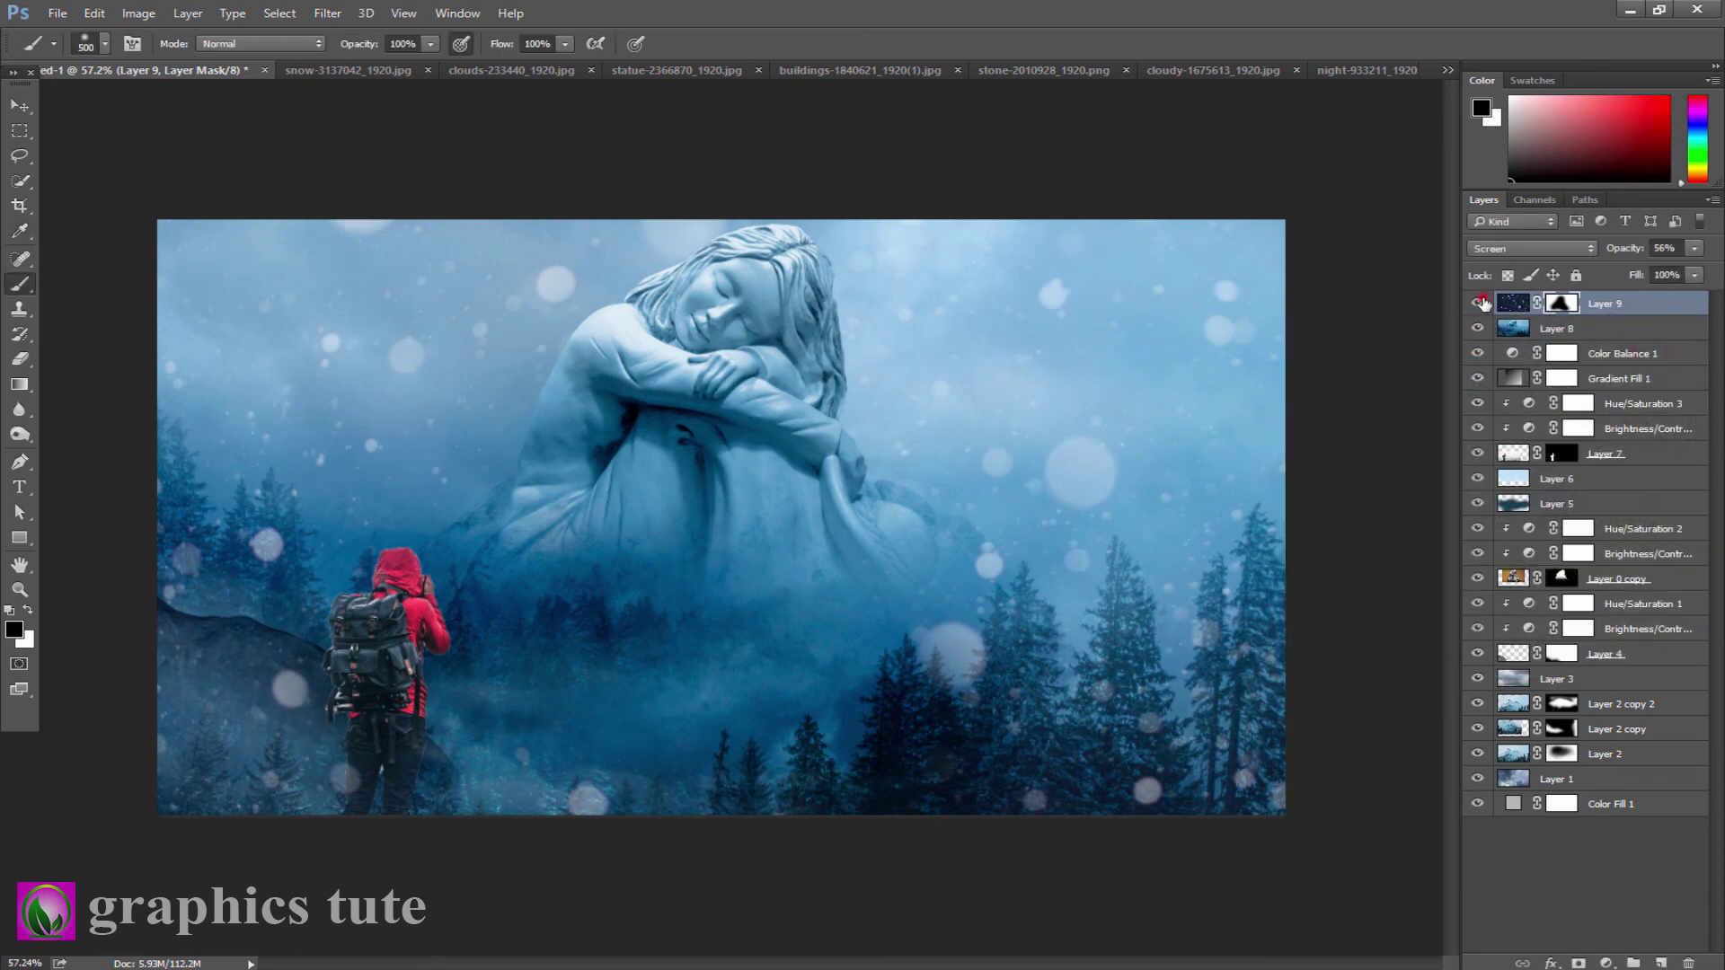
- Compare the scene with and without snow, then fade the snow to about 30%
left_click(1477, 303)
left_click(1478, 303)
mouse_move(1624, 248)
left_mouse_down()
mouse_move(1599, 249)
mouse_move(1620, 252)
left_mouse_up()
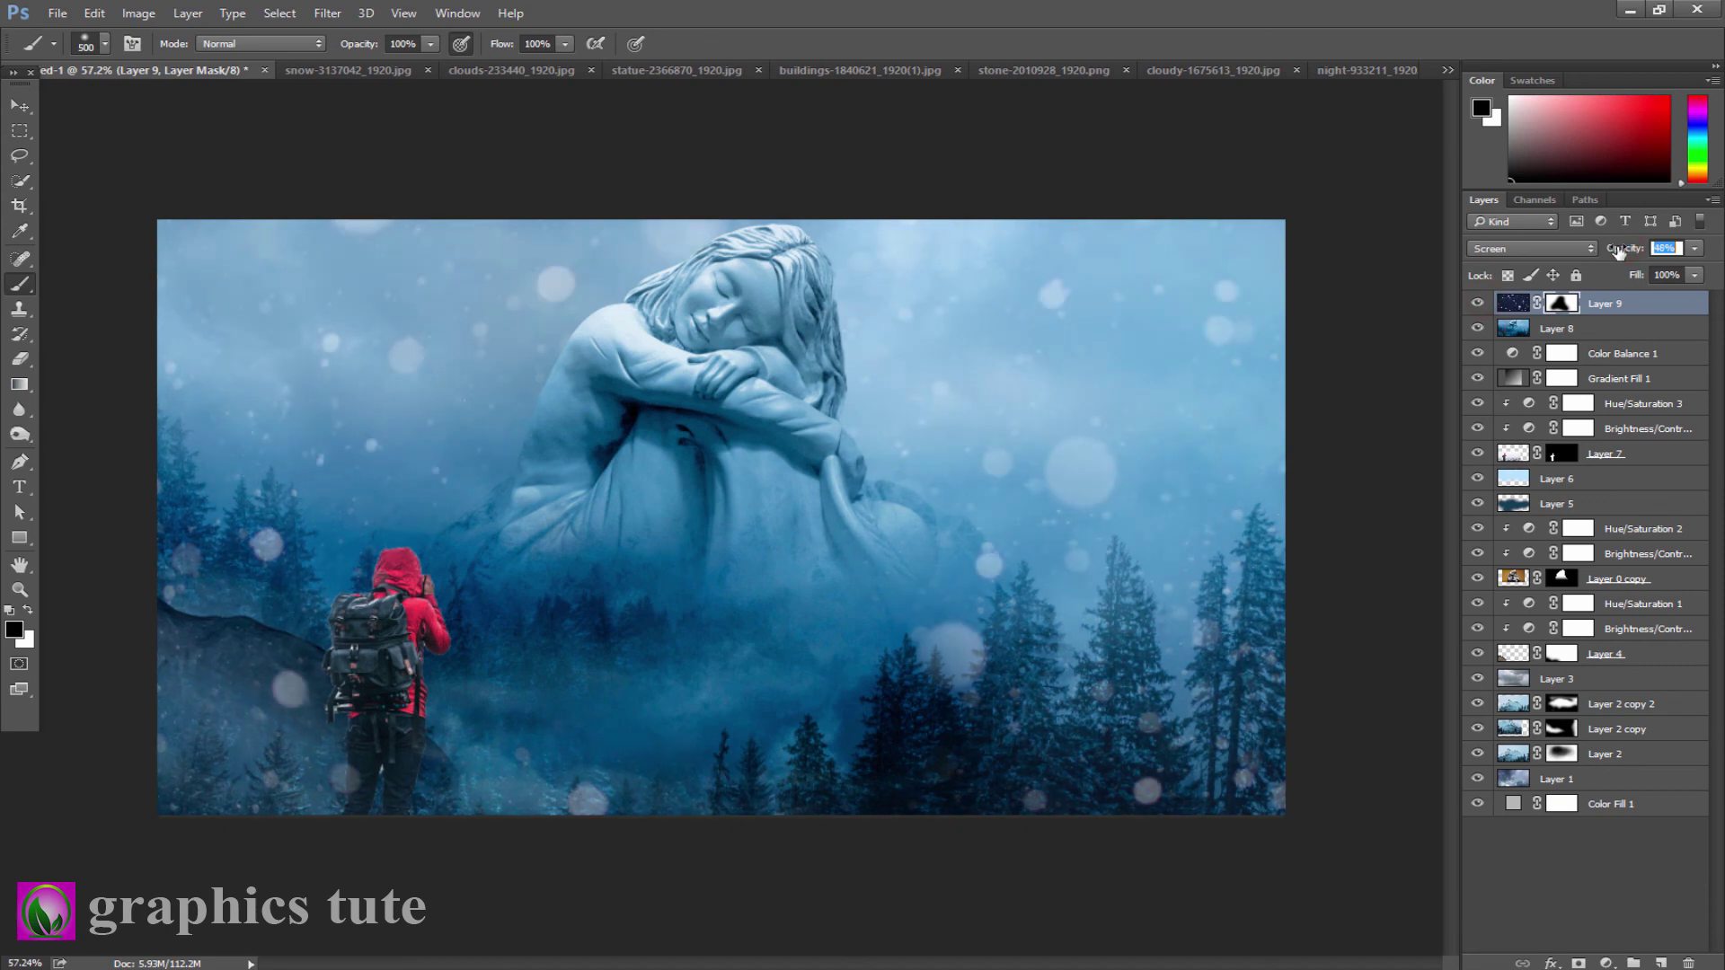
- Create Layer 10 as a merged copy of the composite in Linear Light
left_click(1661, 963)
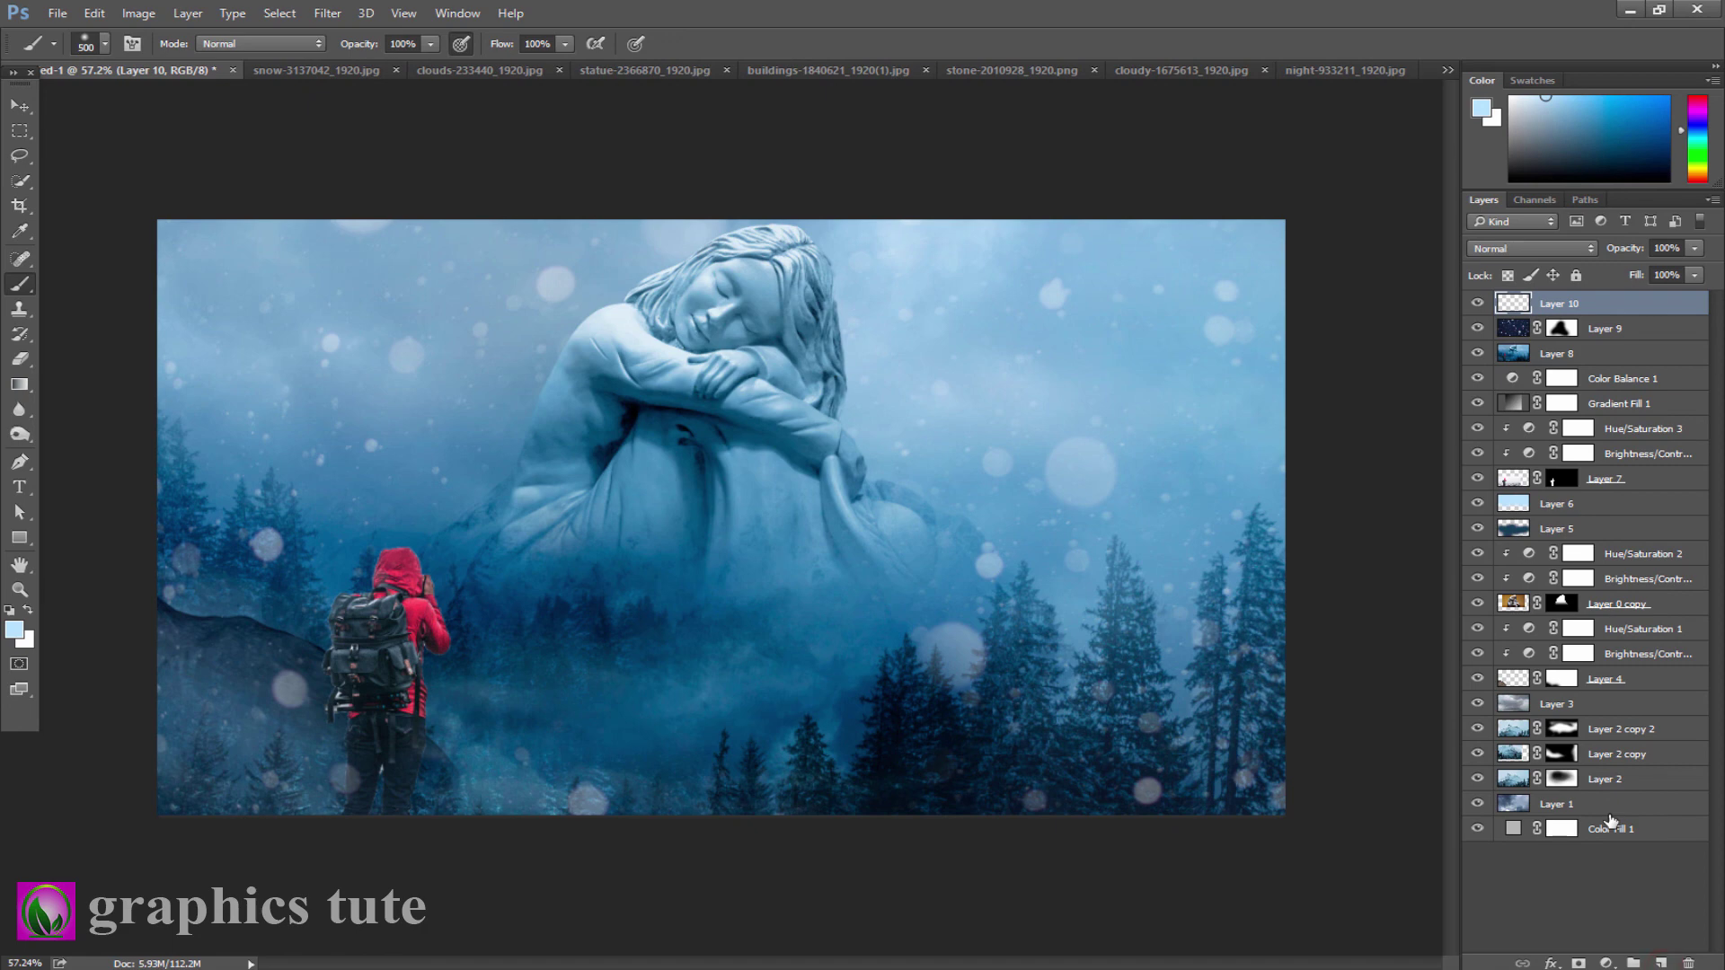
key("ctrl+shift+alt+e")
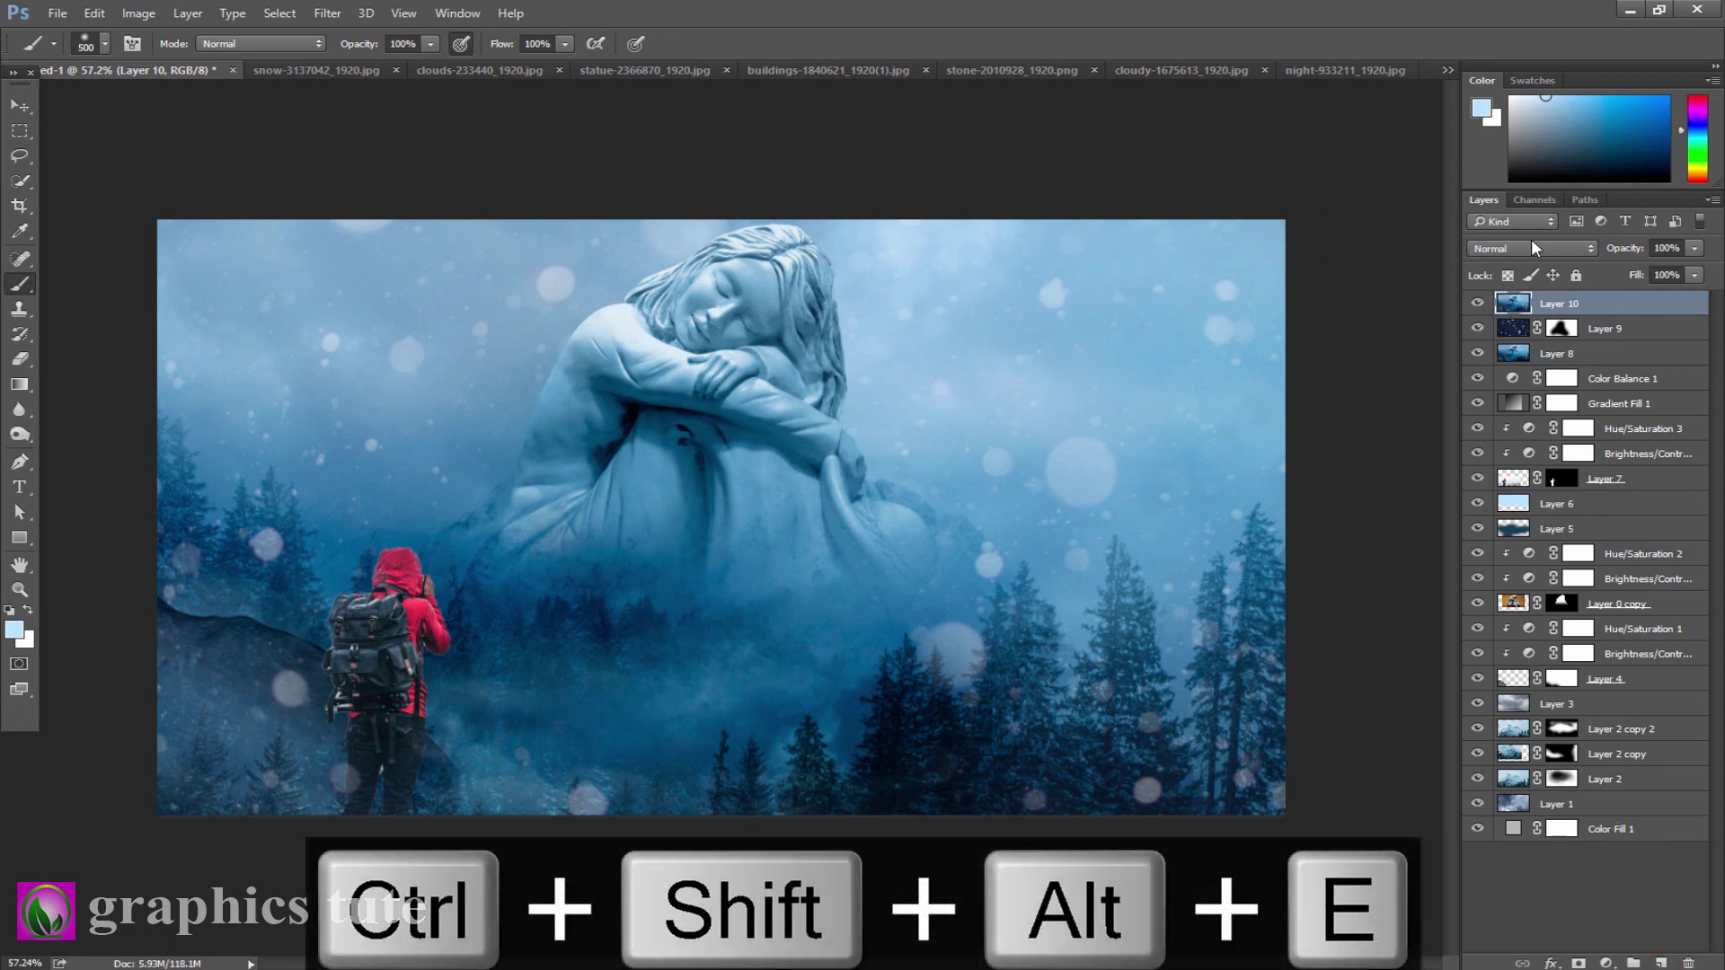
left_click(1534, 248)
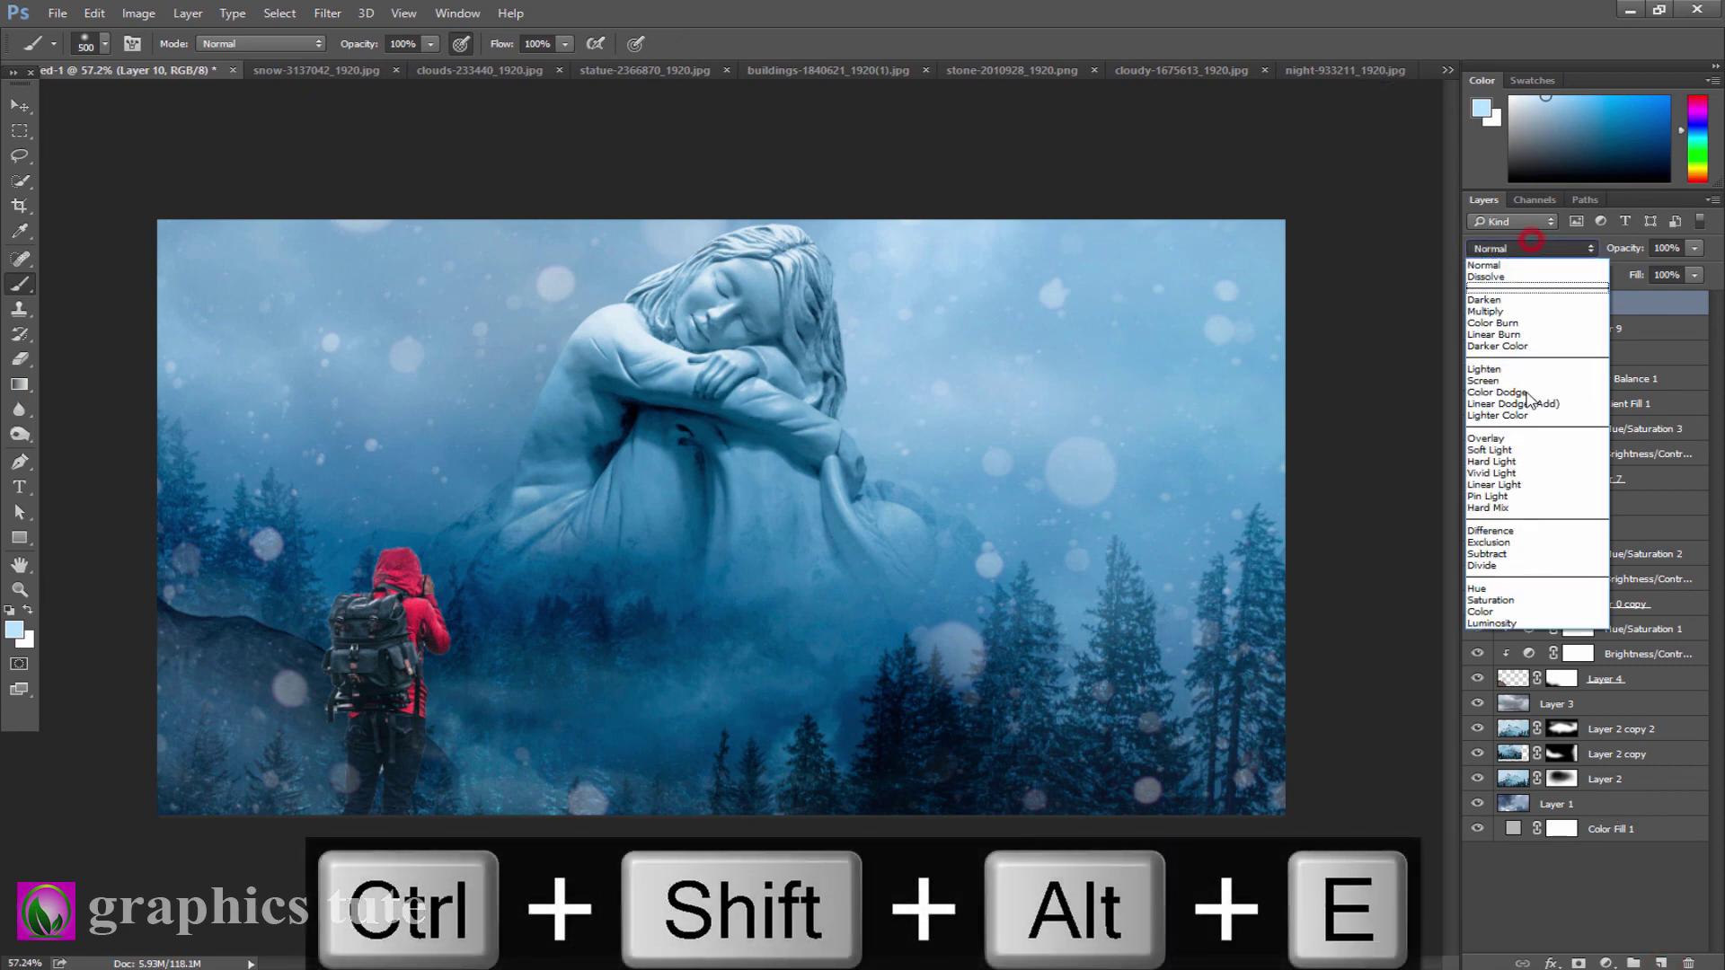
left_click(1493, 484)
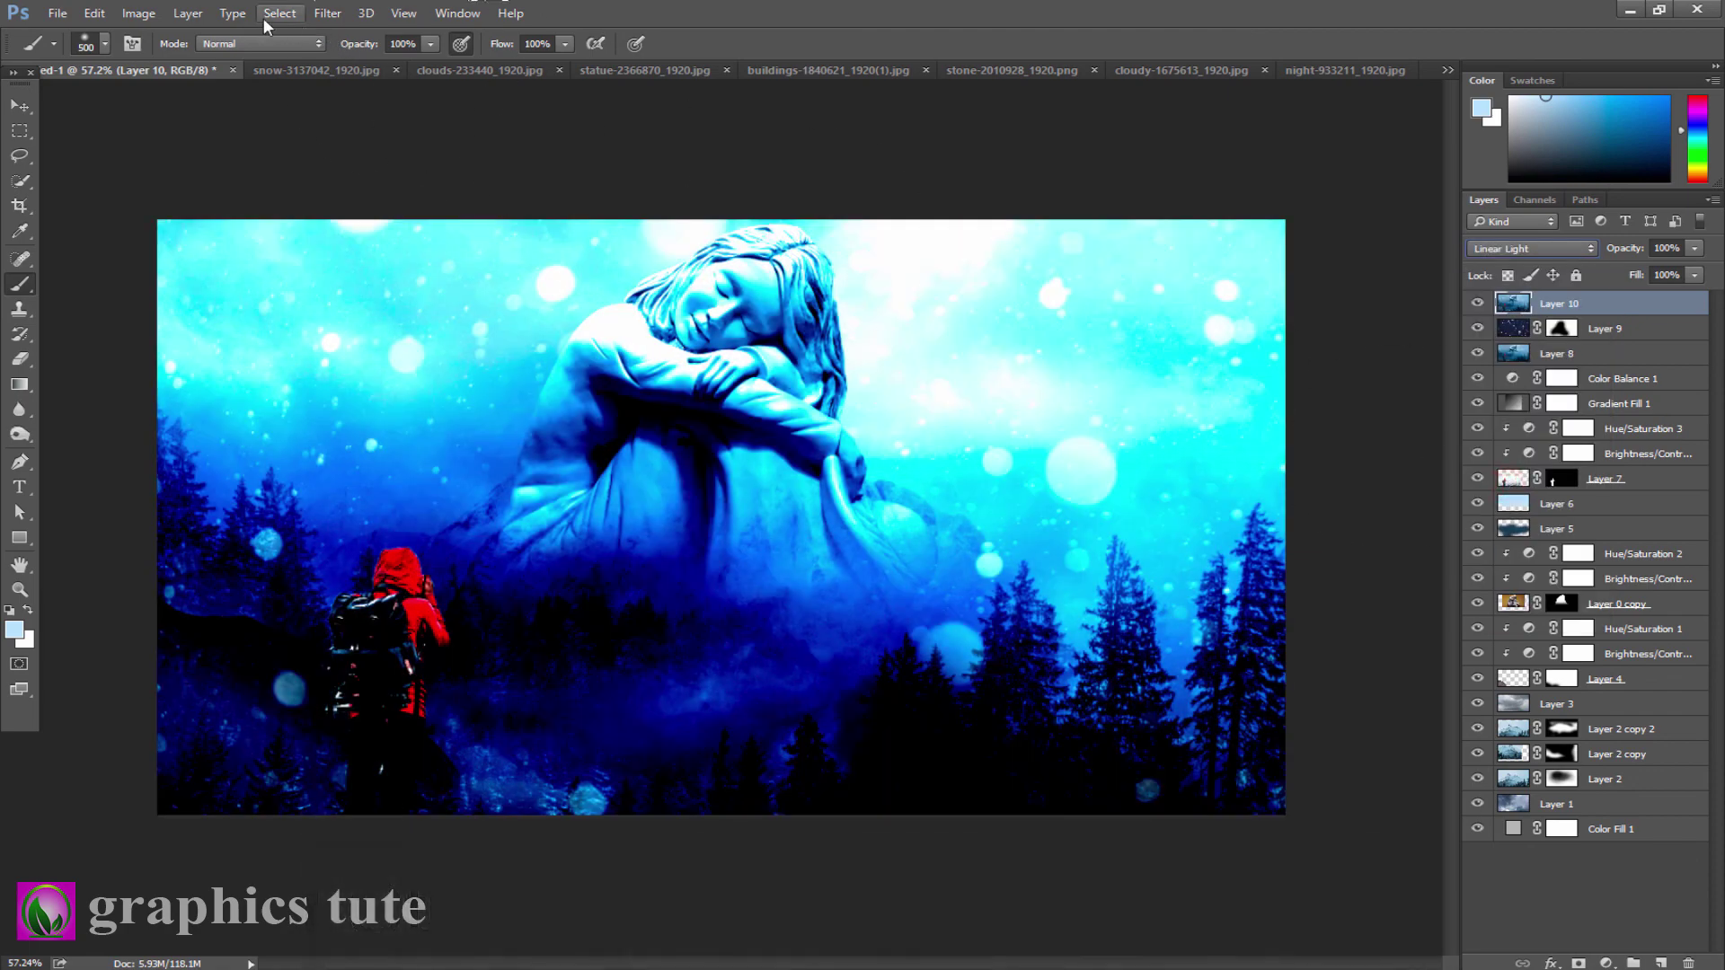
- Apply a High Pass filter to Layer 10 and zoom in on the statue's arm
left_click(327, 13)
mouse_move(342, 390)
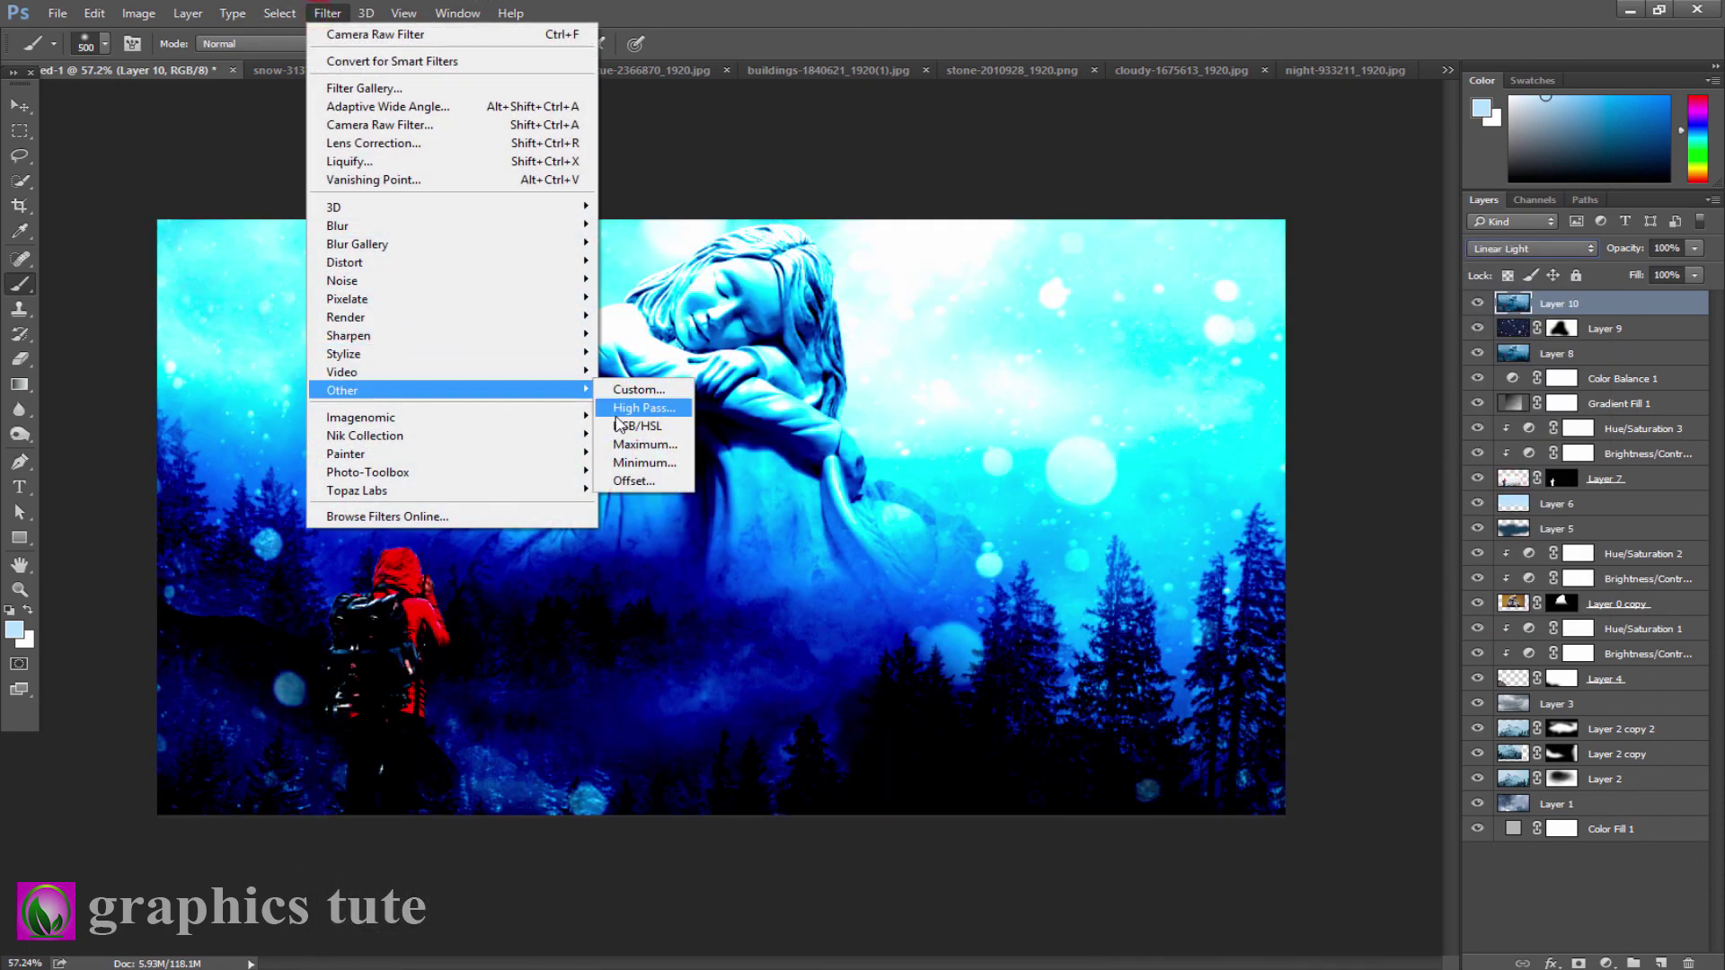
left_click(617, 415)
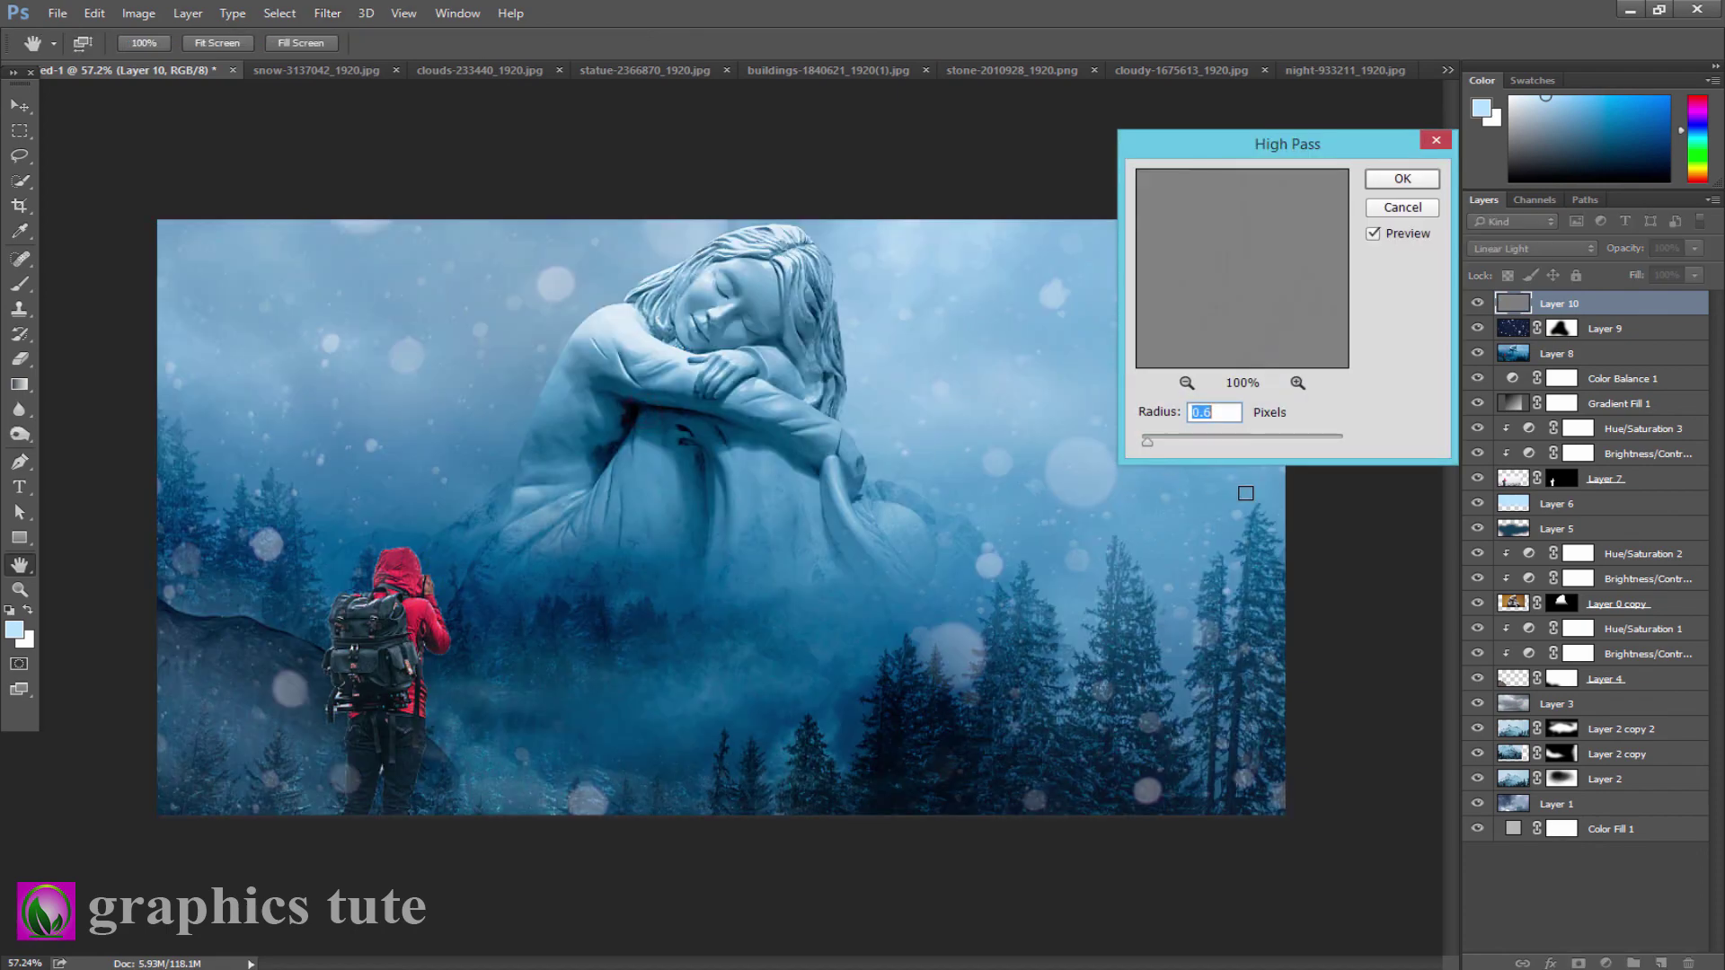
left_click(1402, 180)
key("b")
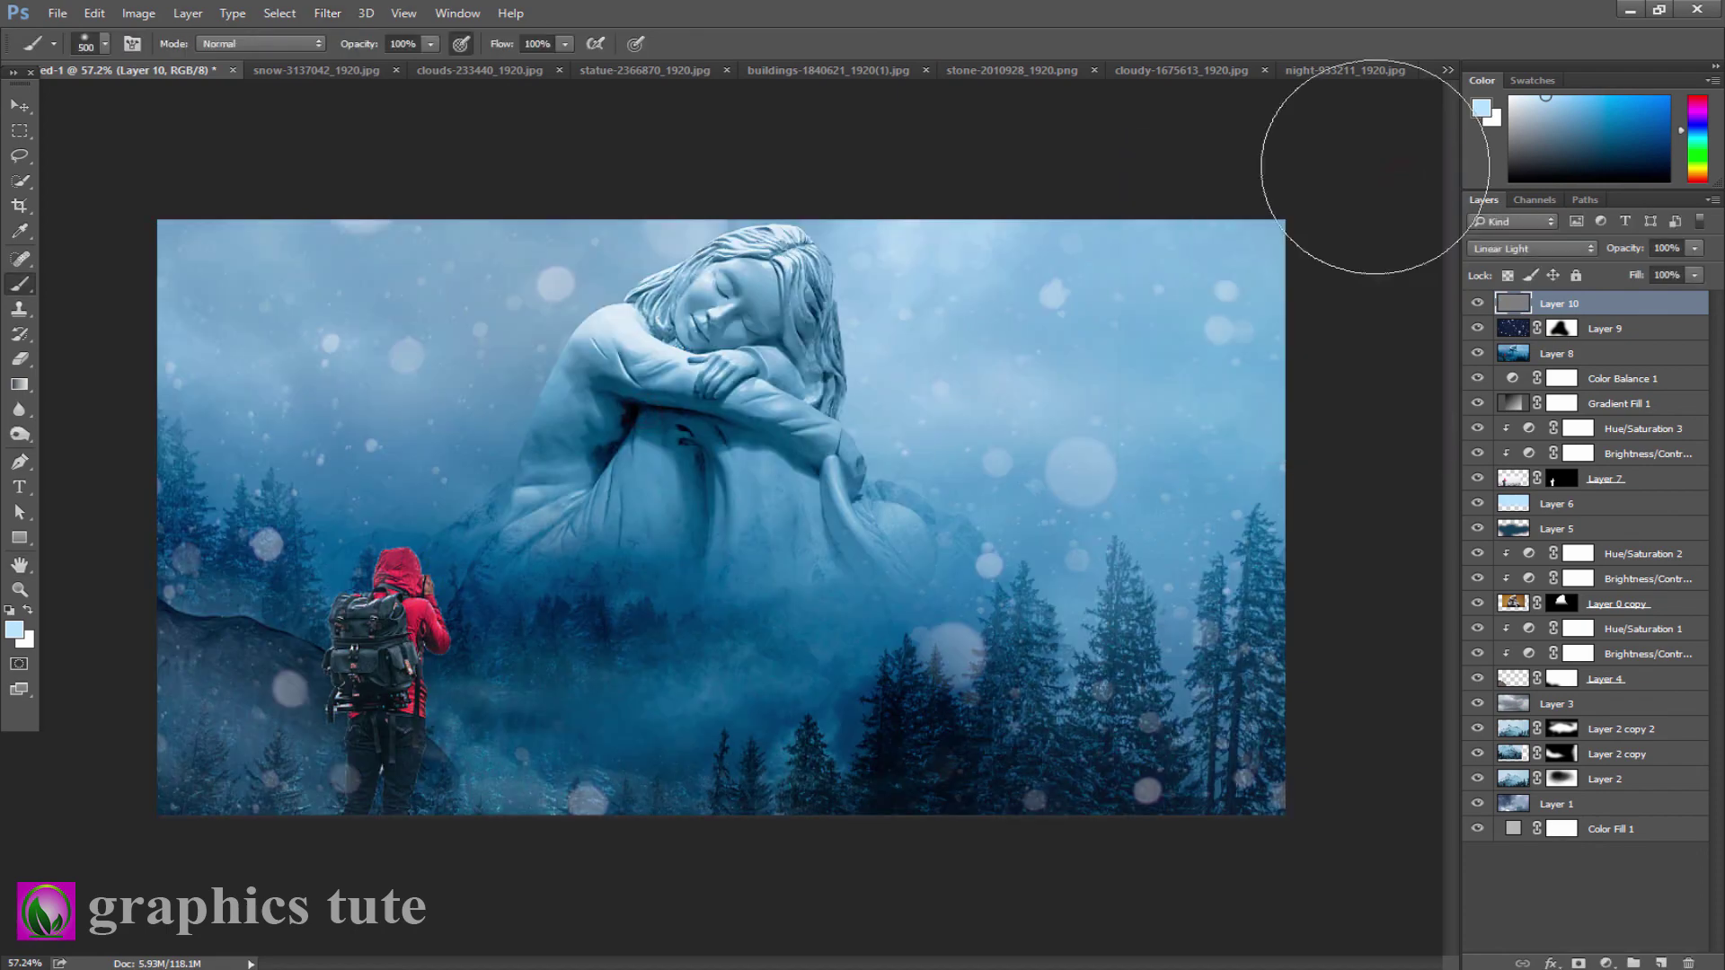
left_click(20, 589)
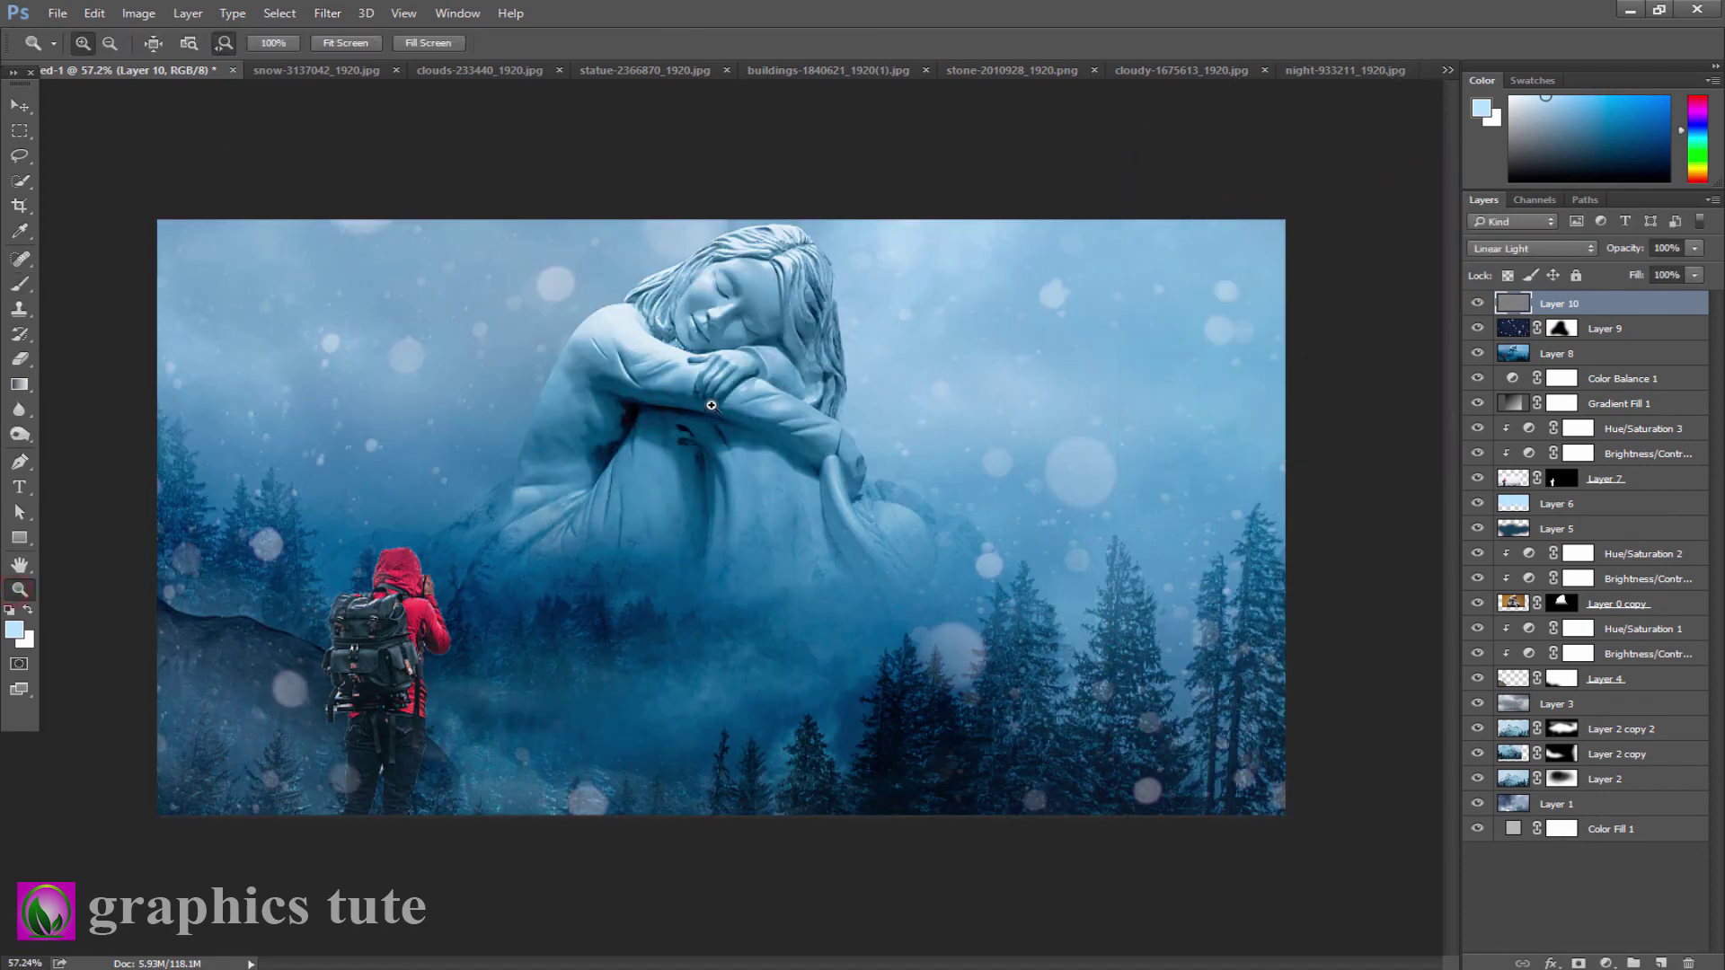
mouse_move(684, 385)
left_mouse_down()
mouse_move(714, 414)
mouse_move(571, 292)
mouse_move(682, 338)
left_mouse_up()
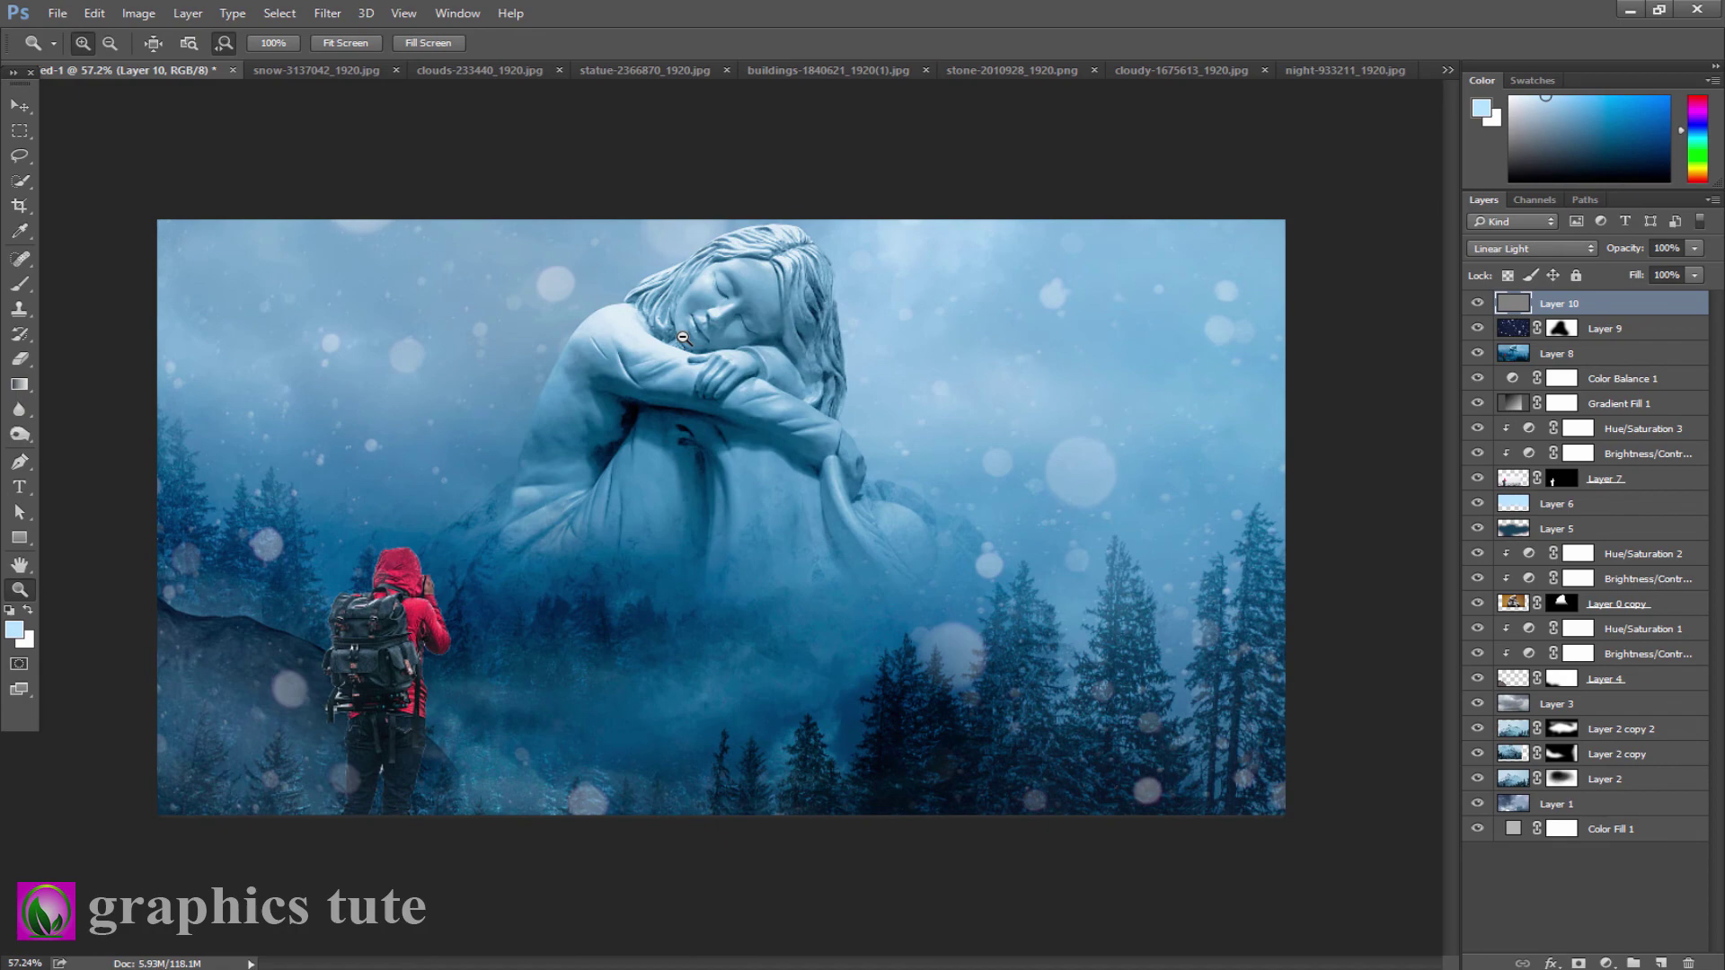